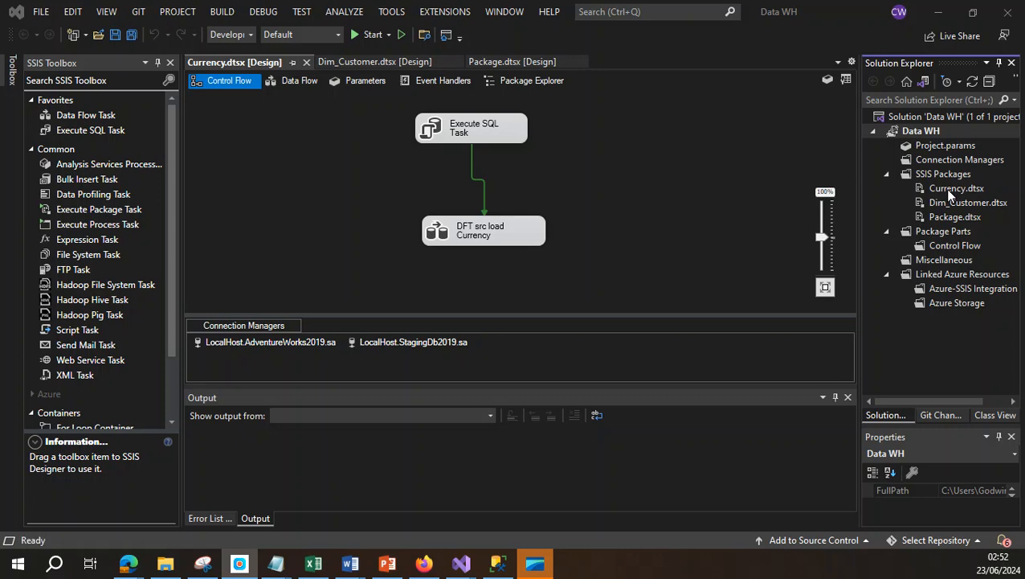
Step: Switch to SQL Server Management Studio and select the top 1000 rows of Src.Currency in StagingDb2019
{"action": "left_click", "coordinate": [948, 192]}
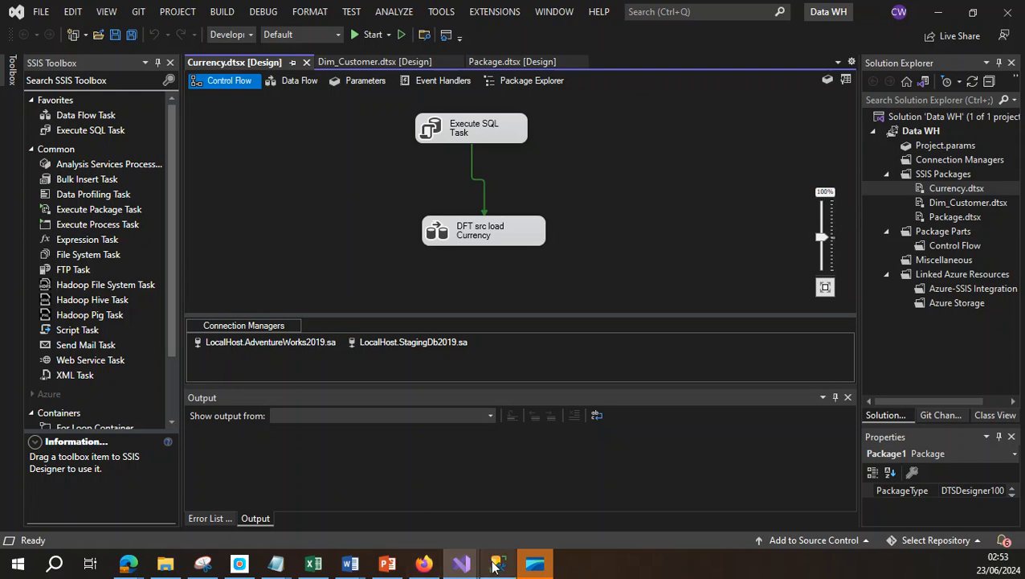
{"action": "mouse_move", "coordinate": [495, 567]}
{"action": "left_click", "coordinate": [499, 490]}
{"action": "left_click", "coordinate": [120, 370]}
{"action": "scroll", "coordinate": [116, 368], "scroll_direction": "up", "scroll_amount": 2}
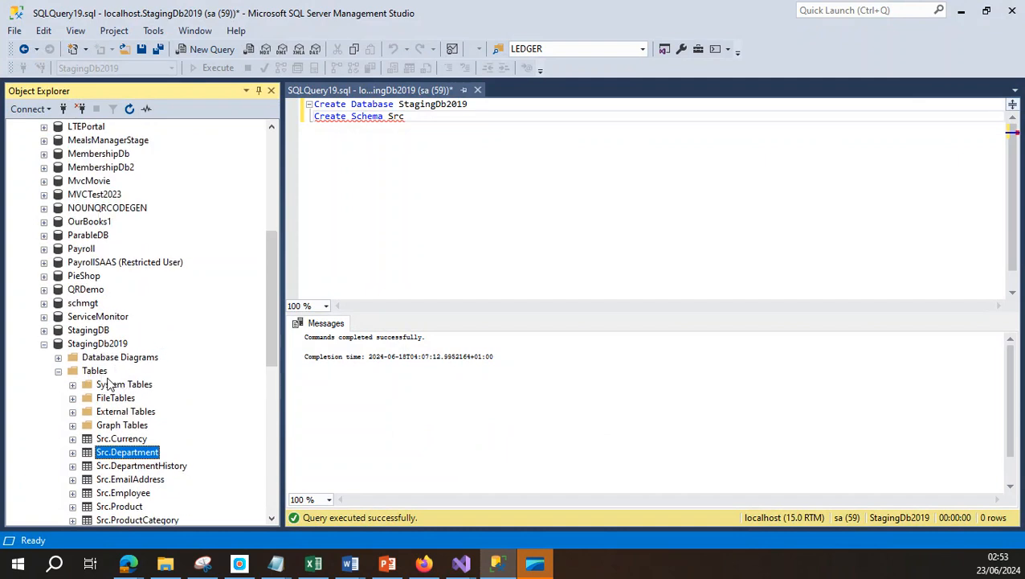
{"action": "left_click", "coordinate": [112, 440]}
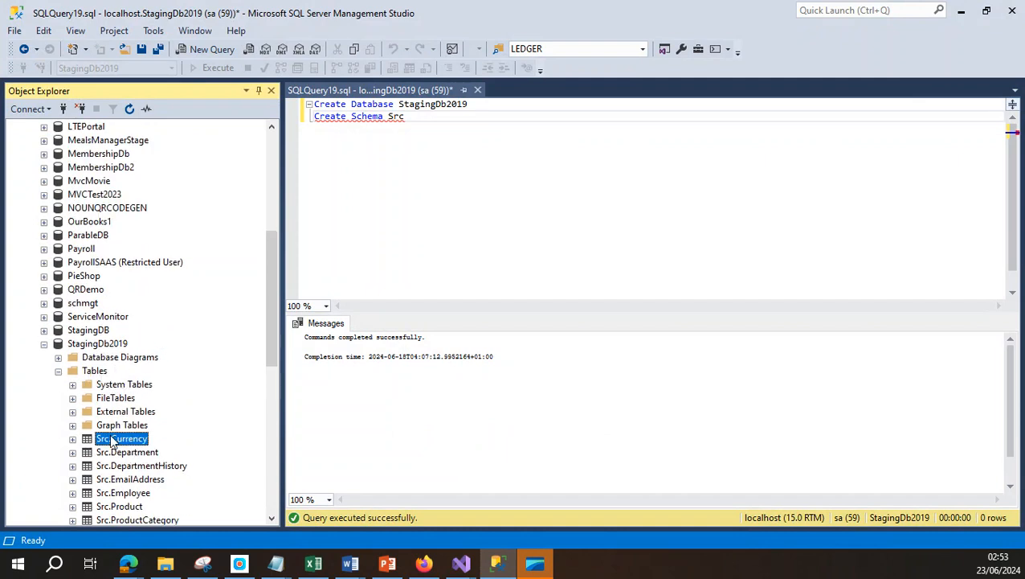
{"action": "right_click", "coordinate": [112, 440]}
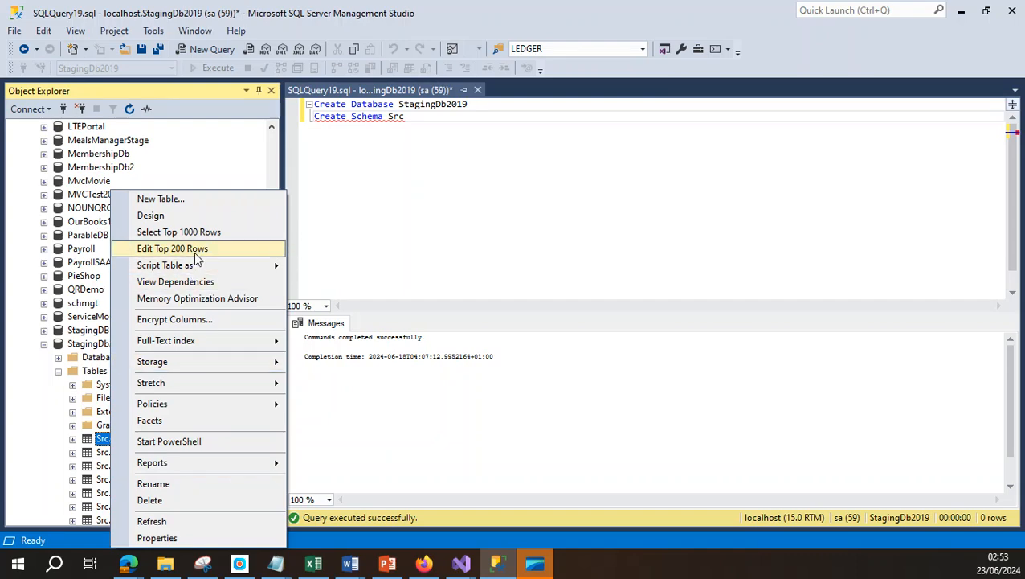
{"action": "left_click", "coordinate": [179, 232]}
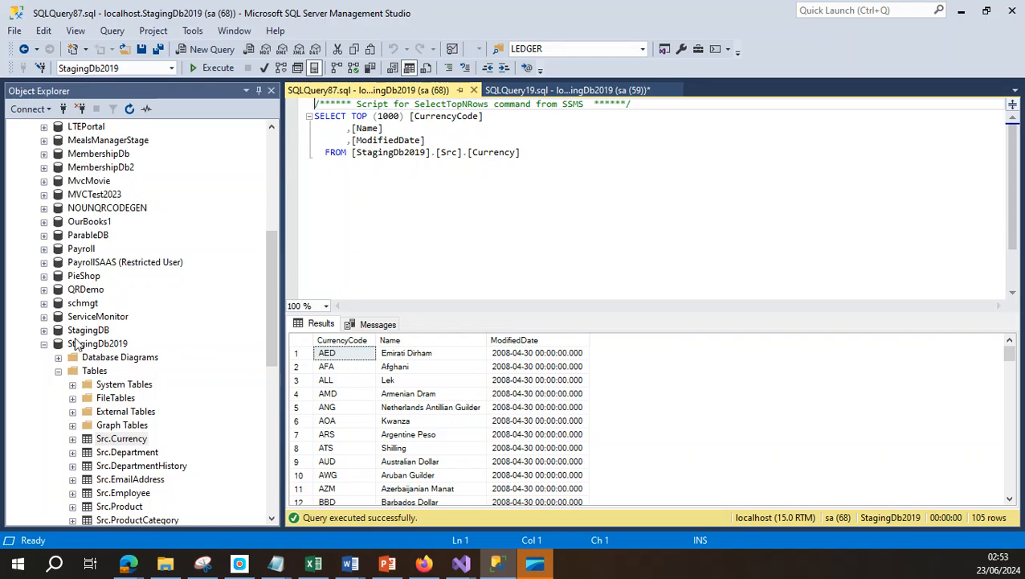
Step: Expand the AdventureWorks2019 database's tables and locate the source table Sales.Currency
{"action": "scroll", "coordinate": [98, 278], "scroll_direction": "up", "scroll_amount": 4}
{"action": "scroll", "coordinate": [100, 277], "scroll_direction": "up", "scroll_amount": 3}
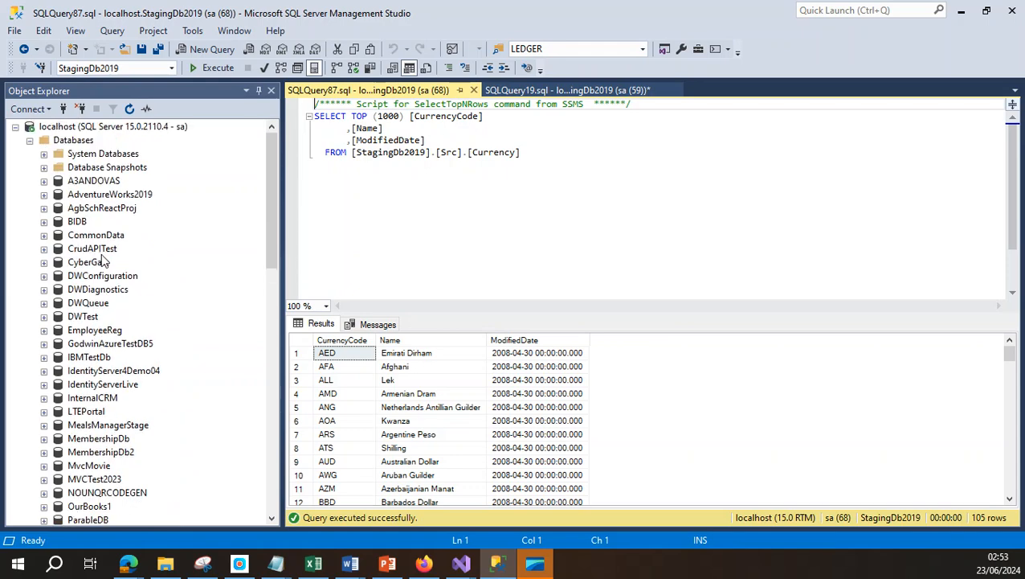
{"action": "left_click", "coordinate": [45, 196]}
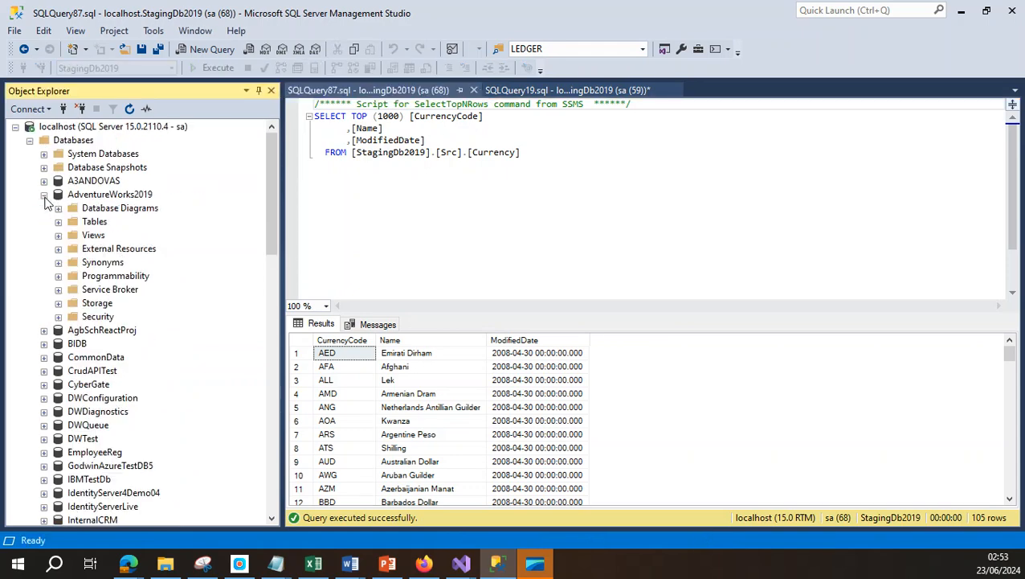
{"action": "left_click", "coordinate": [58, 222]}
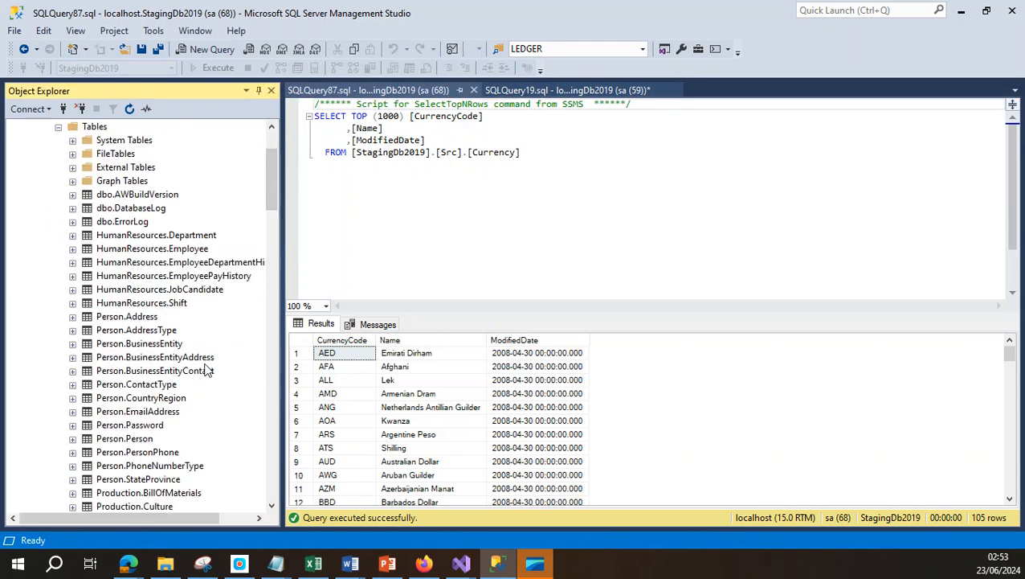
{"action": "scroll", "coordinate": [205, 395], "scroll_direction": "down", "scroll_amount": 3}
{"action": "scroll", "coordinate": [185, 400], "scroll_direction": "down", "scroll_amount": 10}
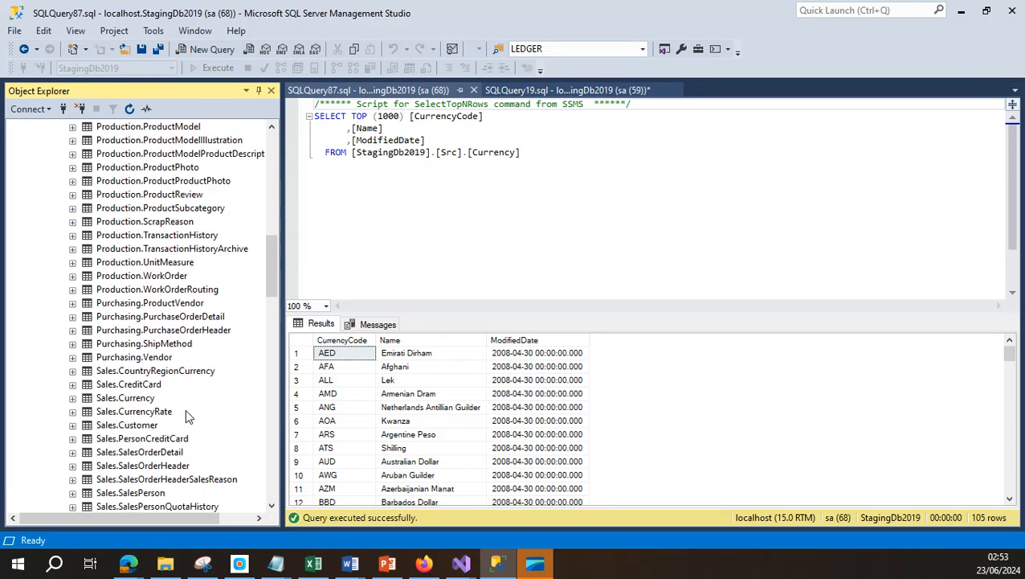
{"action": "left_click", "coordinate": [135, 397]}
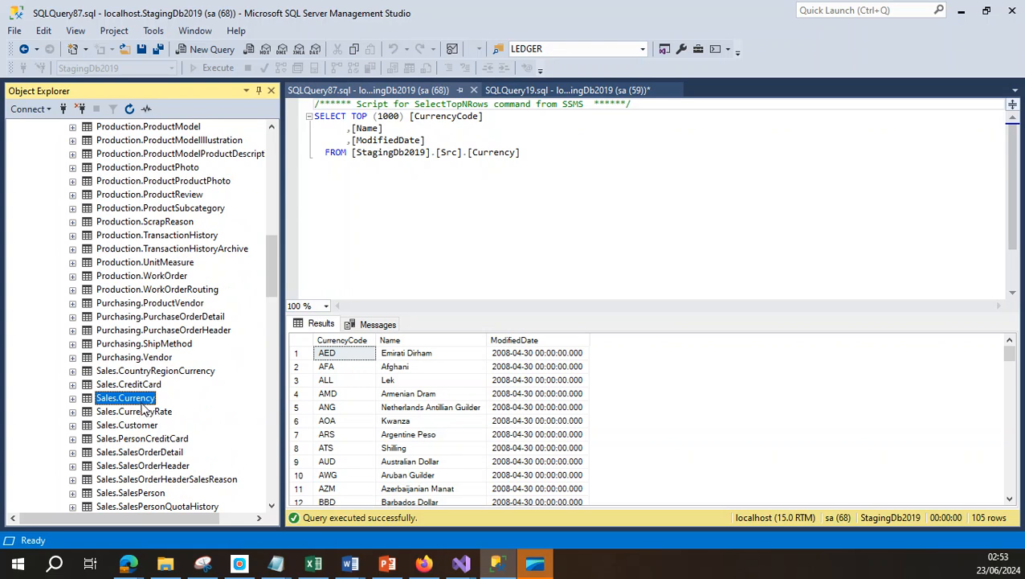
Step: Examine the list of Src tables and the views in the StagingDb2019 database
{"action": "scroll", "coordinate": [144, 418], "scroll_direction": "down", "scroll_amount": 6}
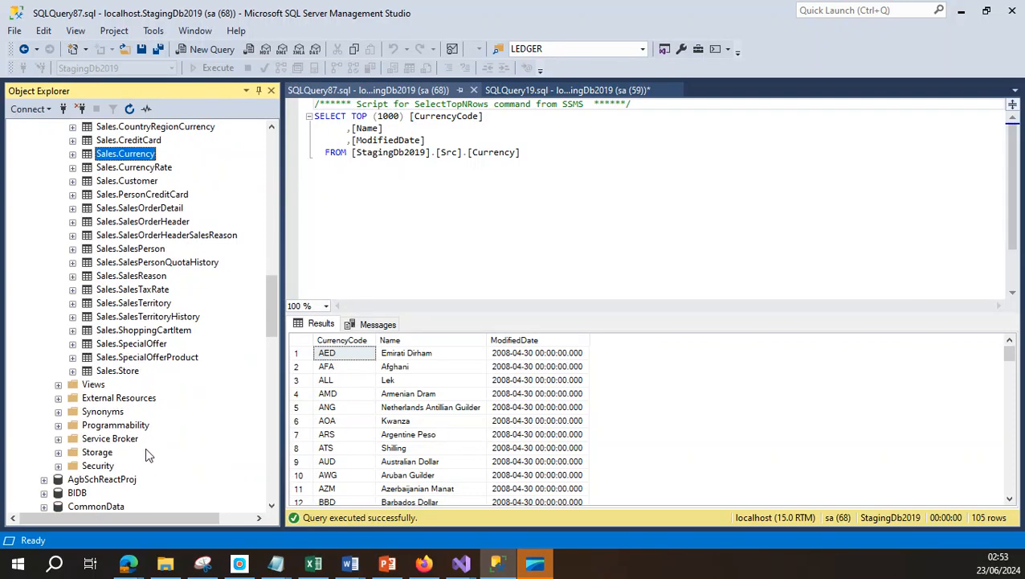
{"action": "scroll", "coordinate": [146, 454], "scroll_direction": "down", "scroll_amount": 7}
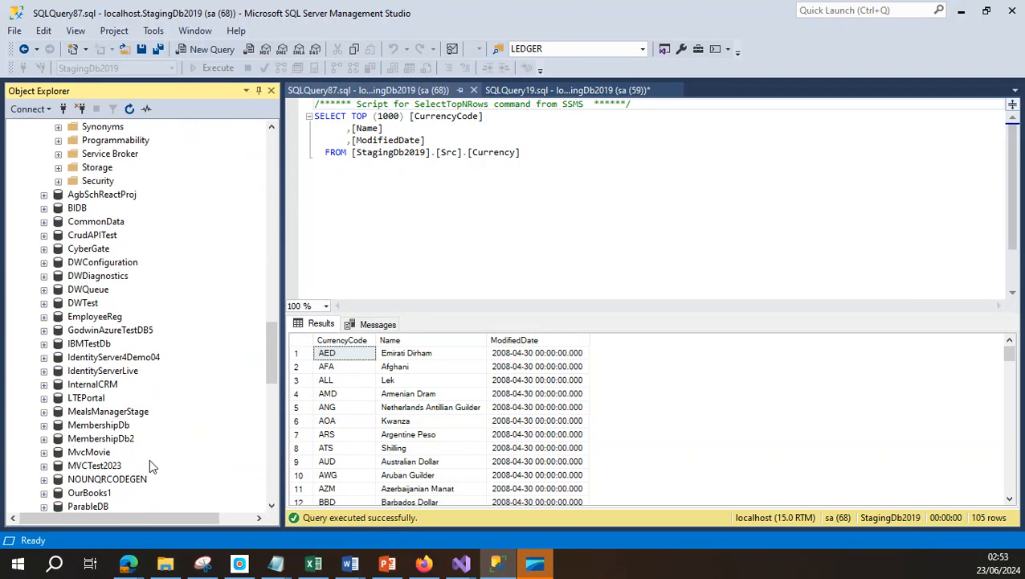
{"action": "scroll", "coordinate": [149, 464], "scroll_direction": "down", "scroll_amount": 6}
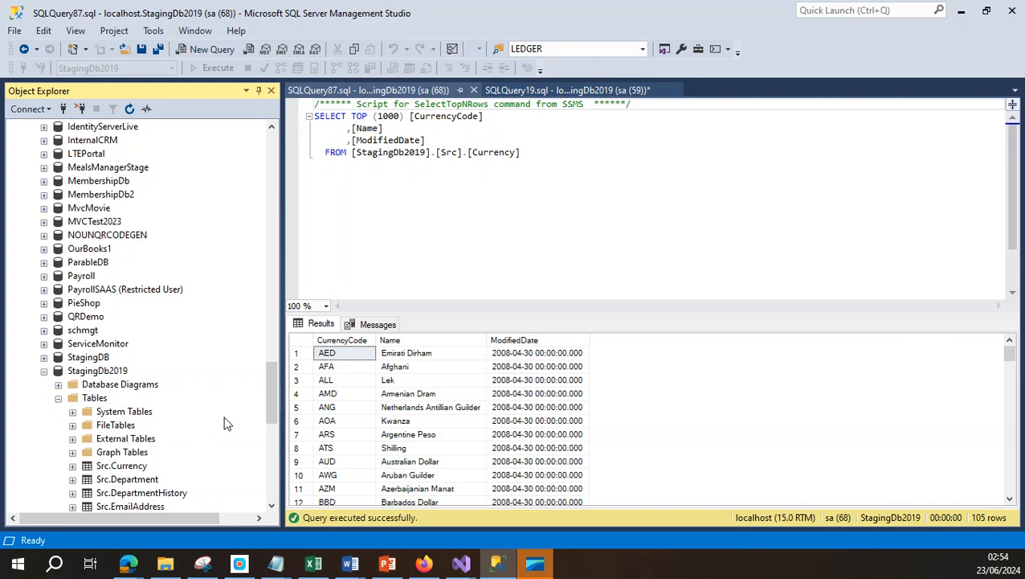
{"action": "scroll", "coordinate": [225, 458], "scroll_direction": "down", "scroll_amount": 5}
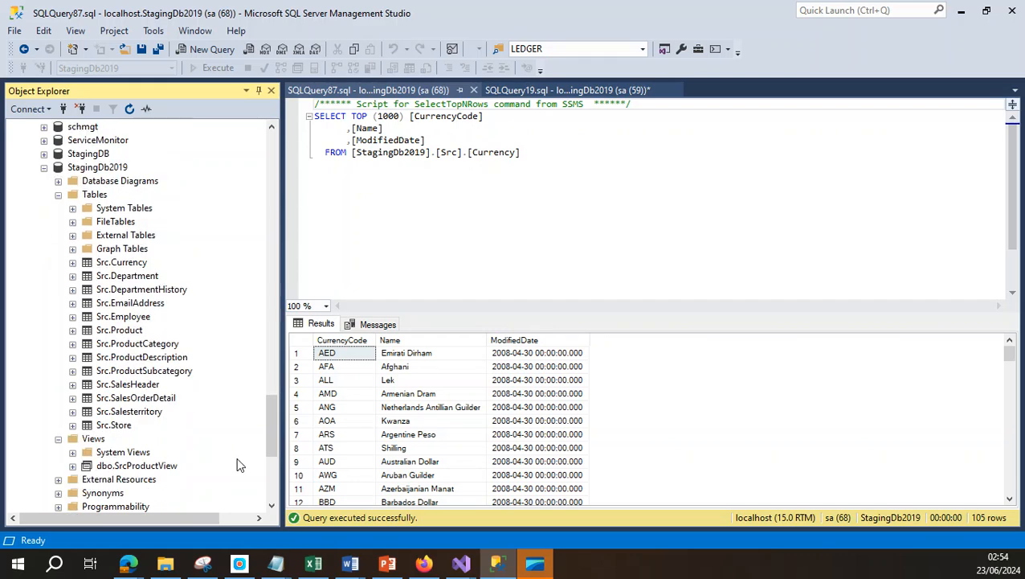
{"action": "scroll", "coordinate": [234, 469], "scroll_direction": "down", "scroll_amount": 4}
{"action": "scroll", "coordinate": [230, 473], "scroll_direction": "up", "scroll_amount": 8}
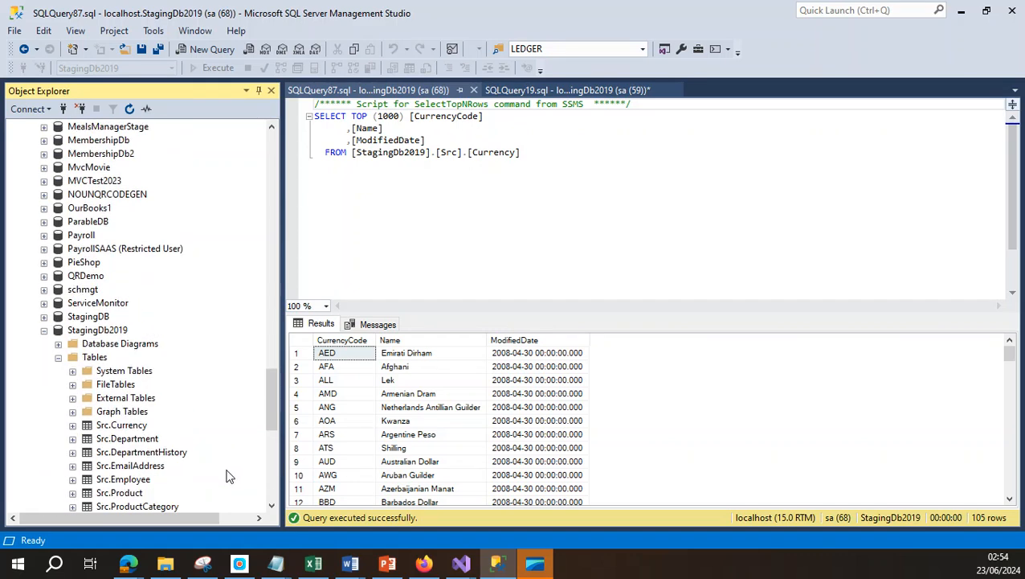
Step: Switch to the PowerPoint presentation and review the "Sales by territory" business requirement on the ETL slide
{"action": "left_click", "coordinate": [961, 10]}
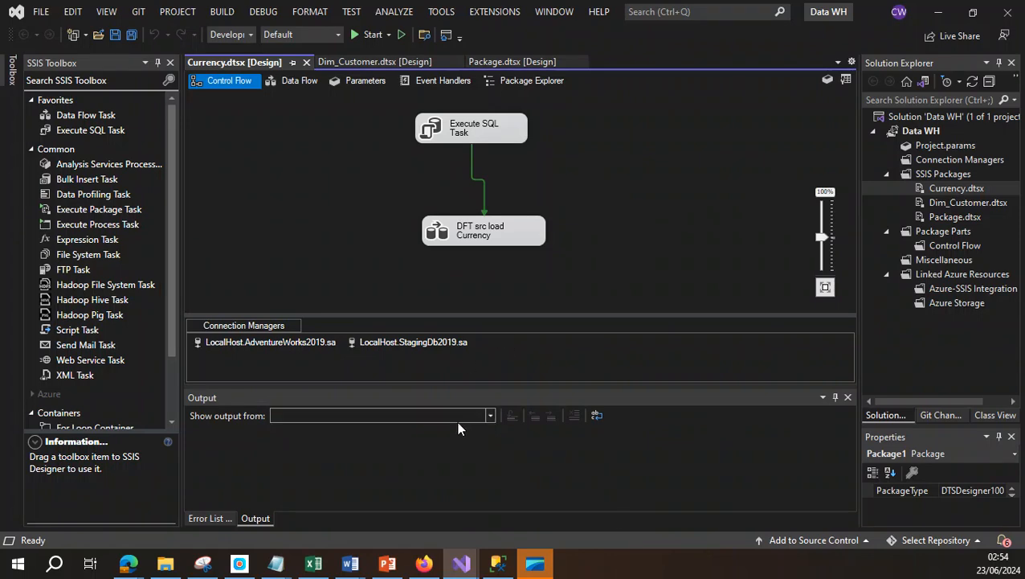
{"action": "left_click", "coordinate": [388, 566]}
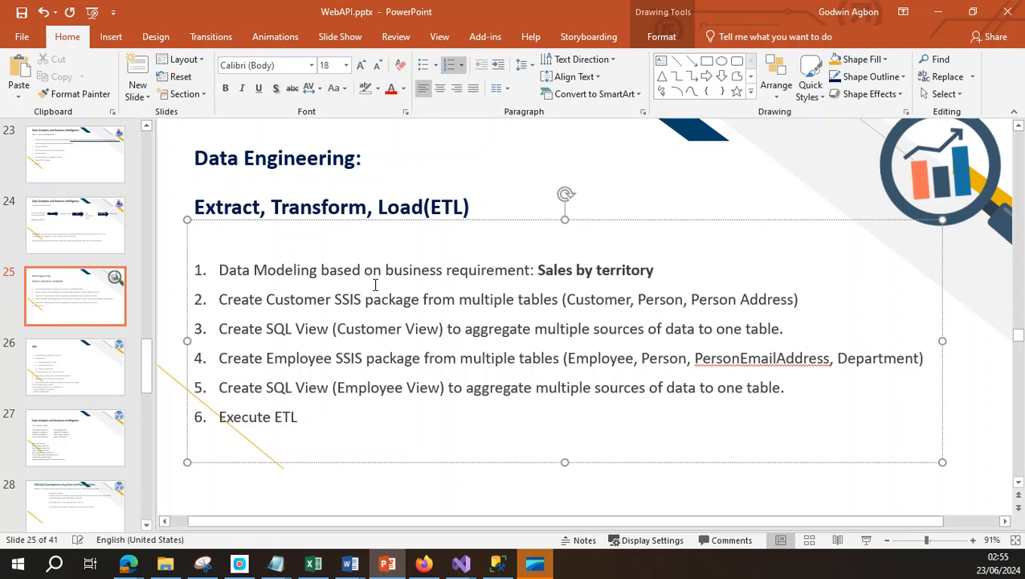
{"action": "left_click_drag", "start_coordinate": [537, 270], "coordinate": [653, 270]}
{"action": "left_click", "coordinate": [640, 271]}
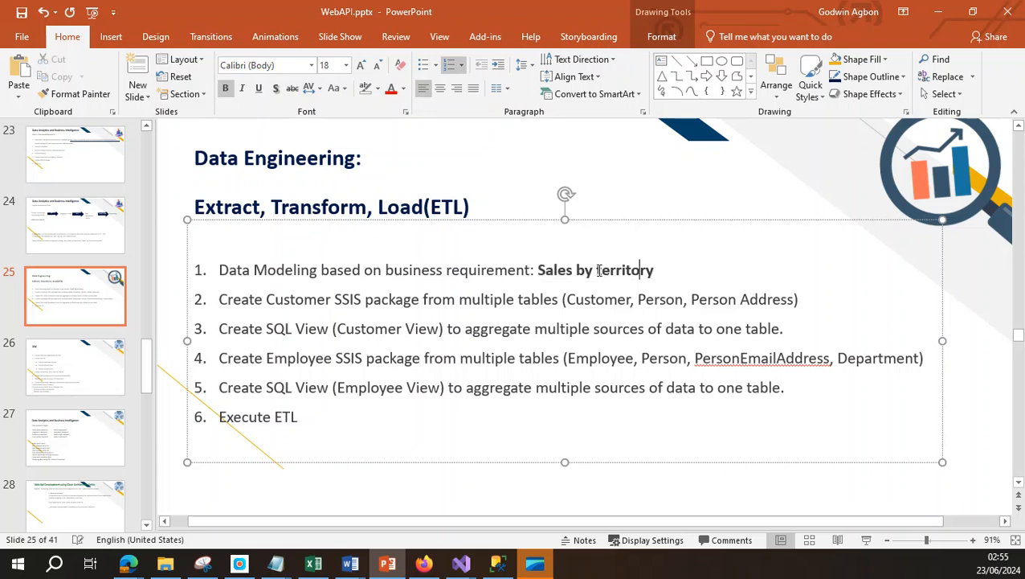
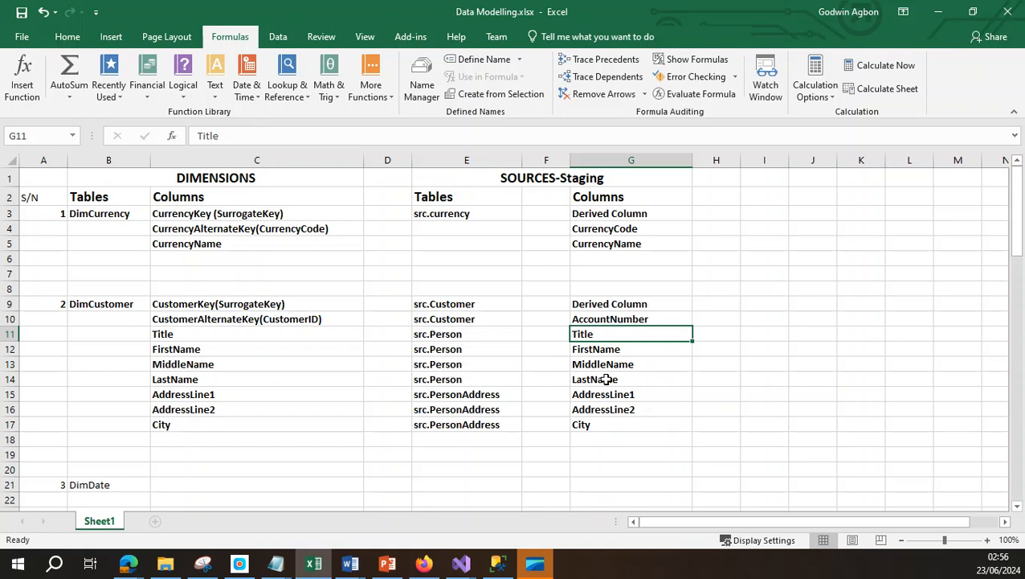
Step: Go through DimCustomer's staging source columns from FirstName to City in the Data Modelling workbook
{"action": "left_click", "coordinate": [601, 348]}
{"action": "left_click", "coordinate": [604, 363]}
{"action": "left_click", "coordinate": [601, 378]}
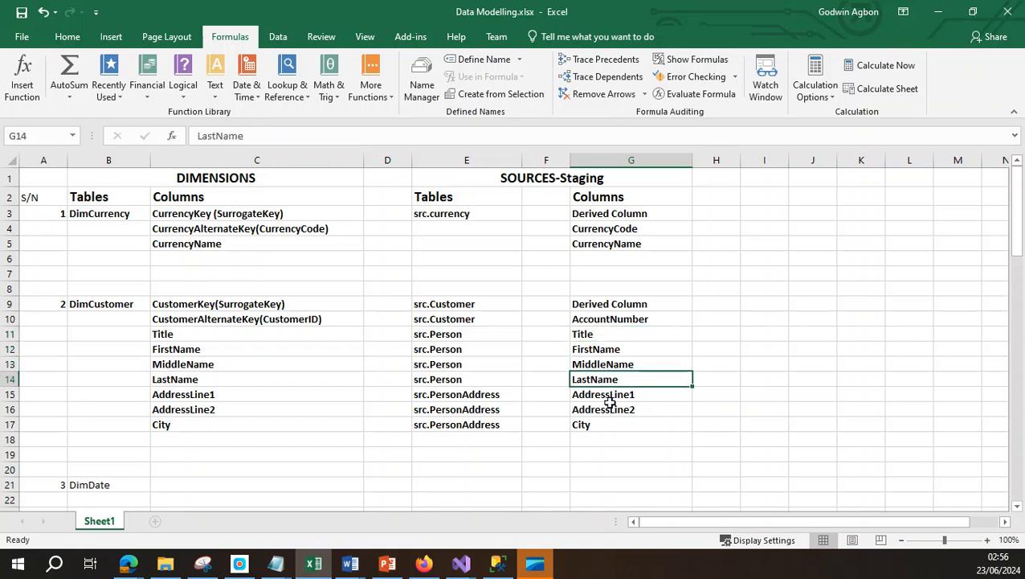
{"action": "left_click", "coordinate": [608, 394]}
{"action": "left_click", "coordinate": [608, 409]}
{"action": "left_click", "coordinate": [610, 422]}
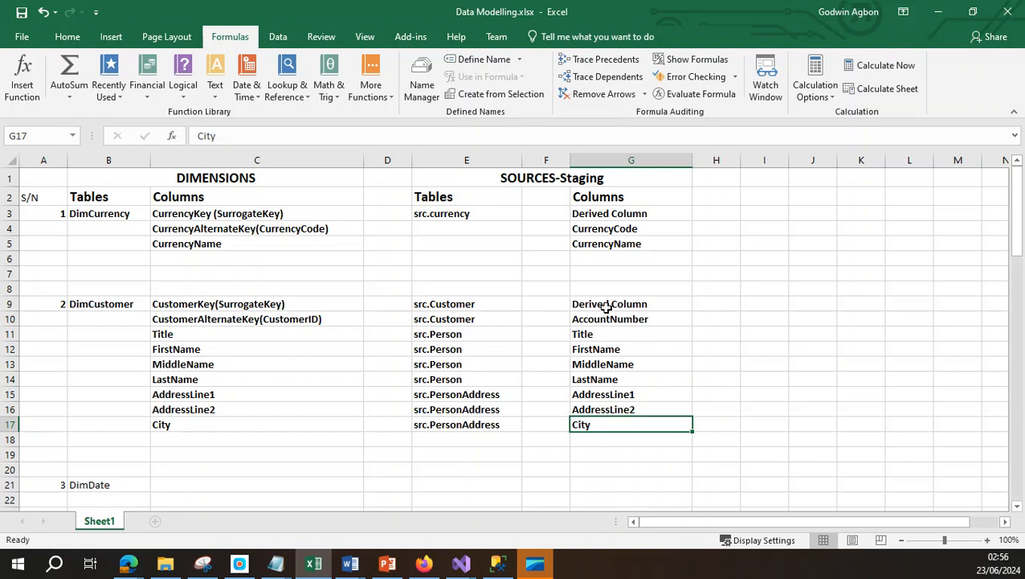
Step: Examine which of DimCustomer's source columns come from src.Customer, src.Person and src.PersonAddress
{"action": "left_click", "coordinate": [466, 320]}
{"action": "left_click", "coordinate": [629, 319]}
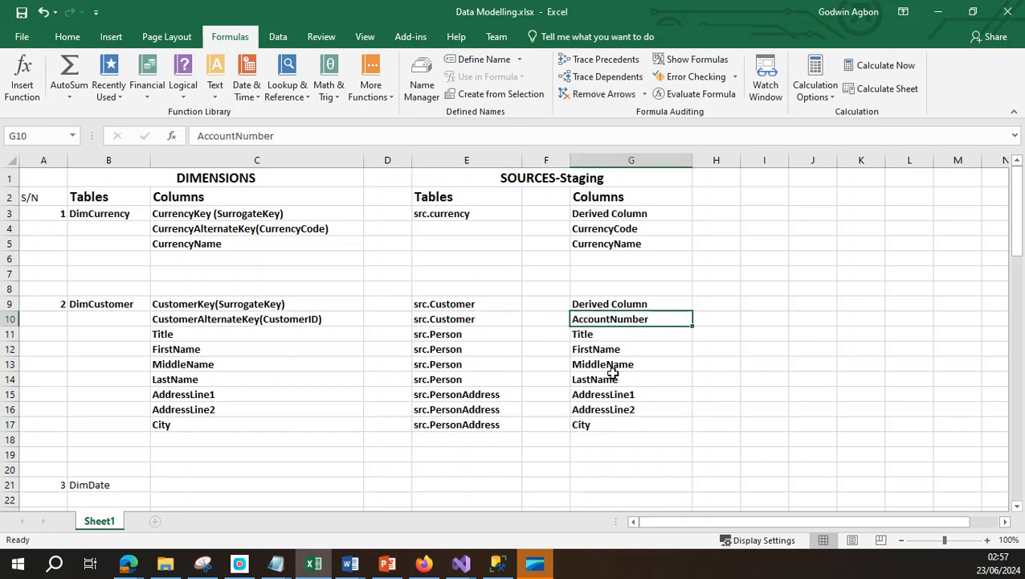
{"action": "left_click", "coordinate": [470, 336]}
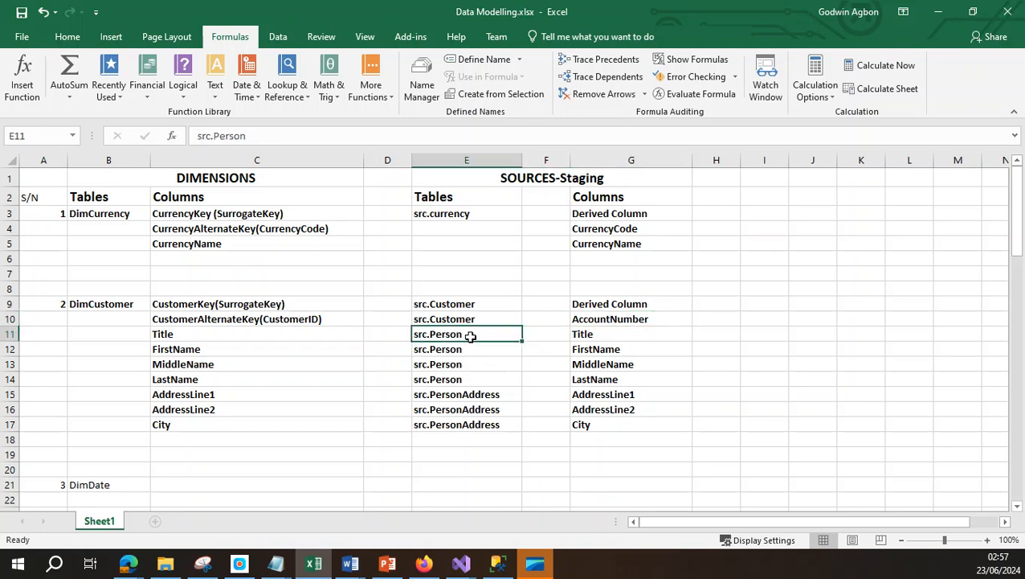
{"action": "left_click", "coordinate": [613, 336]}
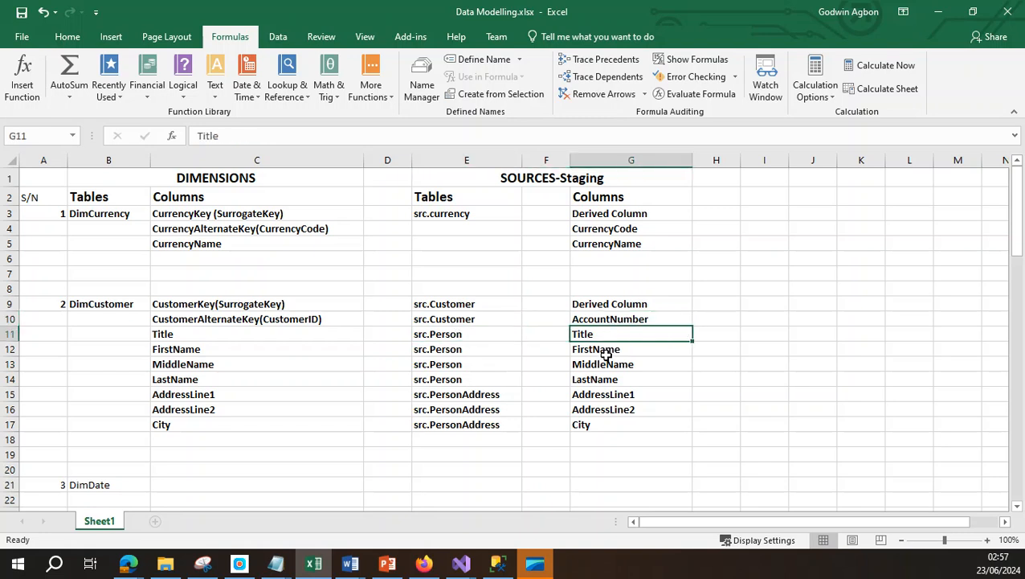
{"action": "left_click", "coordinate": [605, 353]}
{"action": "left_click", "coordinate": [603, 366]}
{"action": "left_click", "coordinate": [604, 379]}
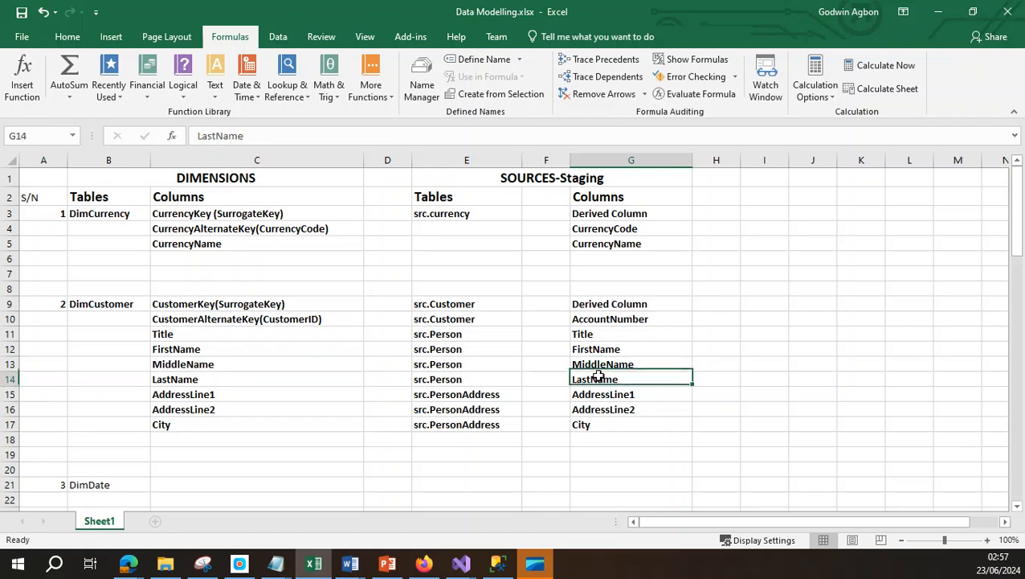
{"action": "left_click", "coordinate": [470, 395]}
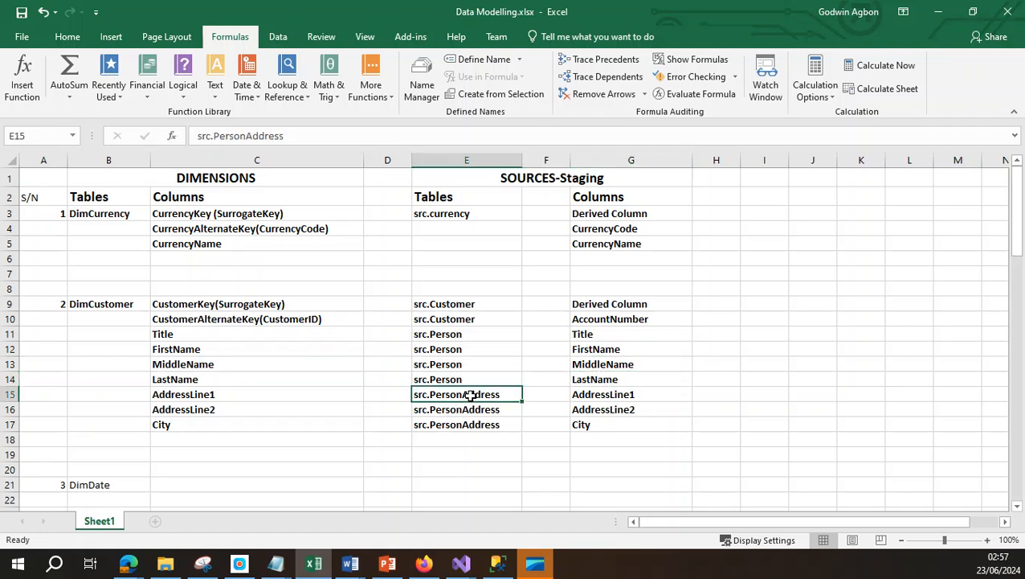
{"action": "left_click", "coordinate": [609, 395]}
{"action": "left_click", "coordinate": [603, 412]}
{"action": "left_click", "coordinate": [589, 425]}
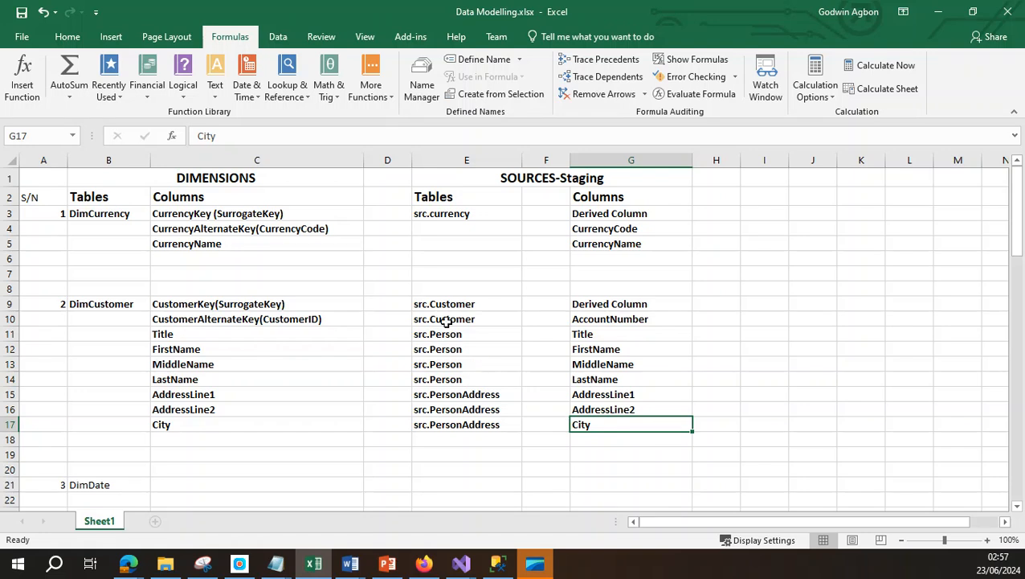
Step: Review DimCustomer's dimension columns from CustomerAlternateKey(CustomerID) to City
{"action": "left_click", "coordinate": [194, 315]}
{"action": "left_click", "coordinate": [192, 336]}
{"action": "left_click", "coordinate": [192, 349]}
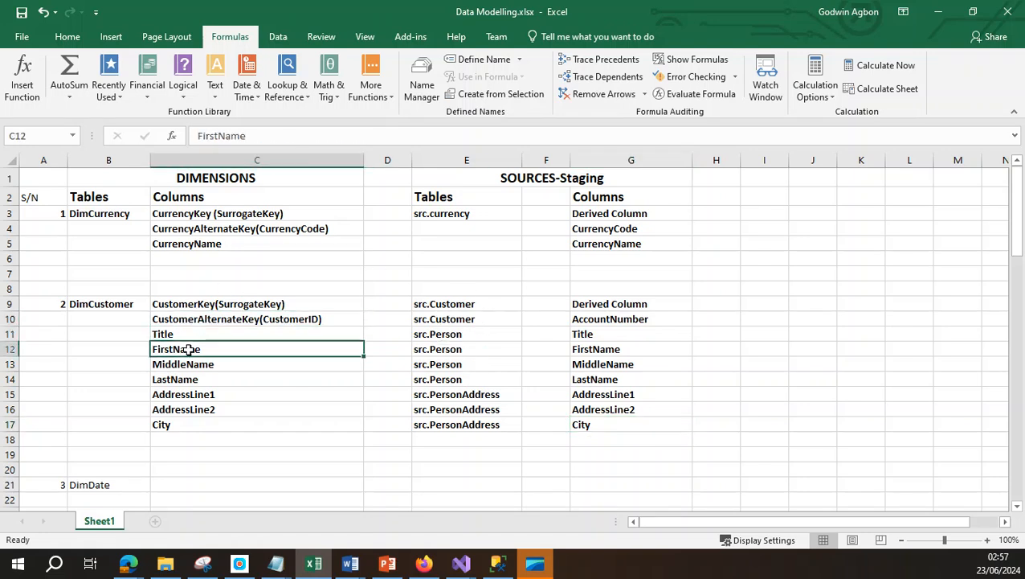
{"action": "left_click", "coordinate": [194, 366]}
{"action": "left_click", "coordinate": [193, 380]}
{"action": "left_click", "coordinate": [191, 394]}
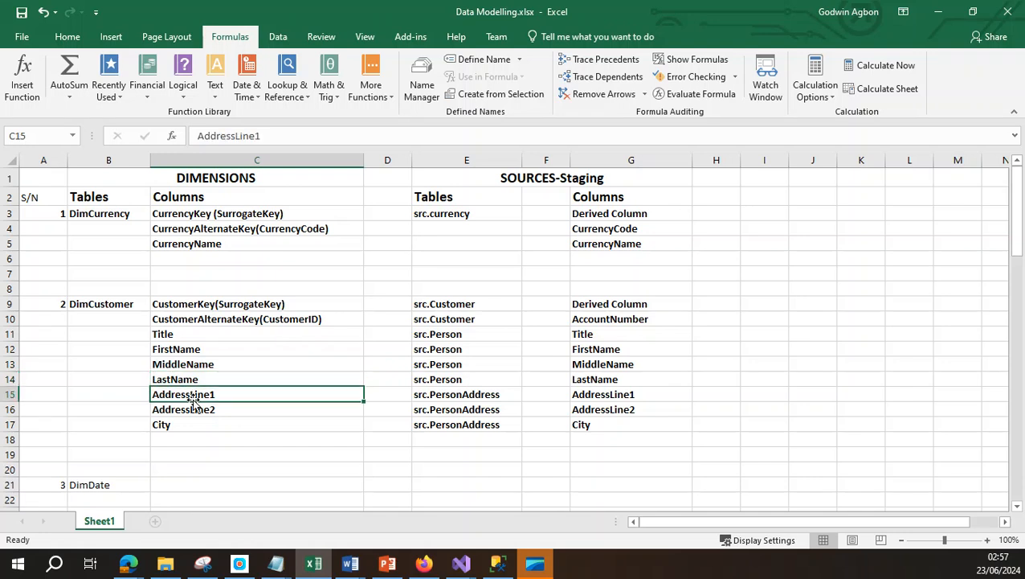
{"action": "left_click", "coordinate": [189, 407]}
{"action": "left_click", "coordinate": [185, 424]}
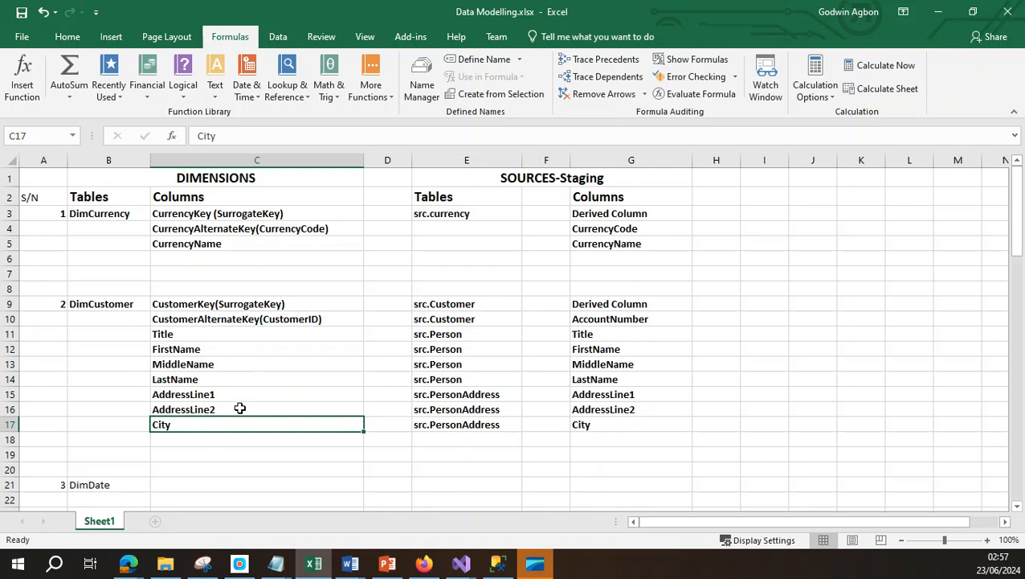
Step: Review the DimEmployee and DimProduct column mappings further down the sheet, including EmployeeNationalIDAlternateKey
{"action": "scroll", "coordinate": [244, 434], "scroll_direction": "down", "scroll_amount": 4}
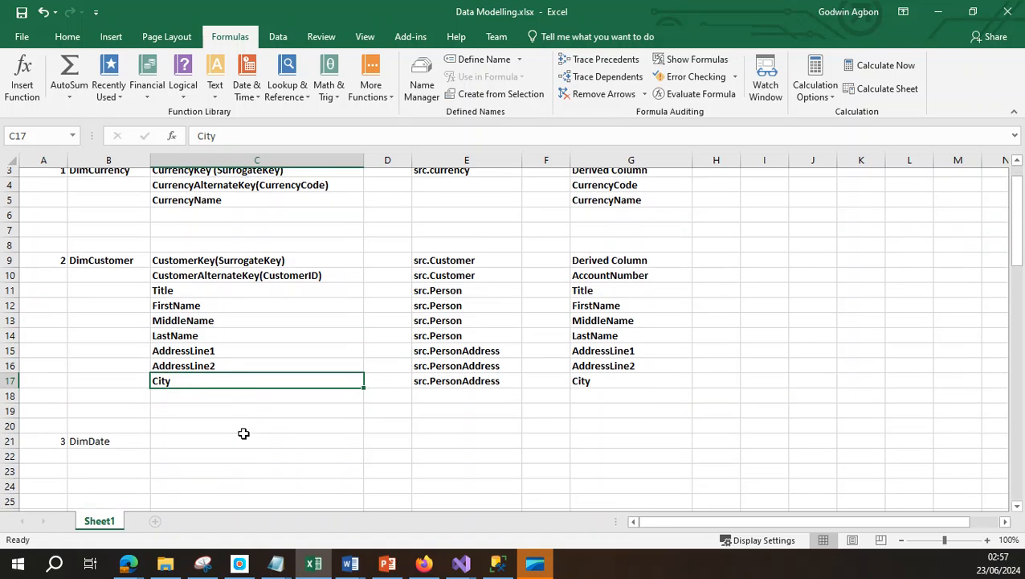
{"action": "scroll", "coordinate": [244, 434], "scroll_direction": "down", "scroll_amount": 2}
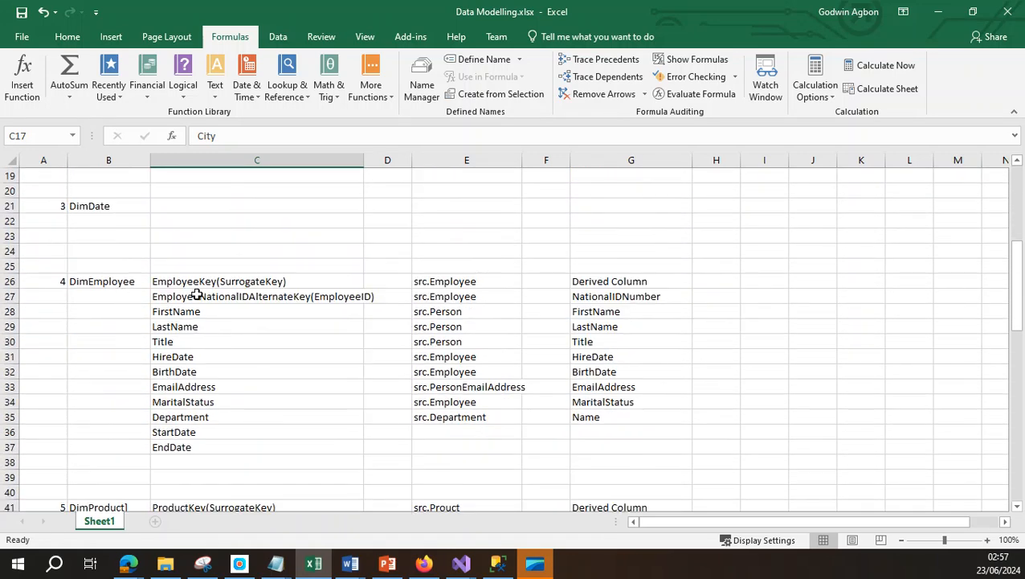
{"action": "left_click", "coordinate": [202, 298]}
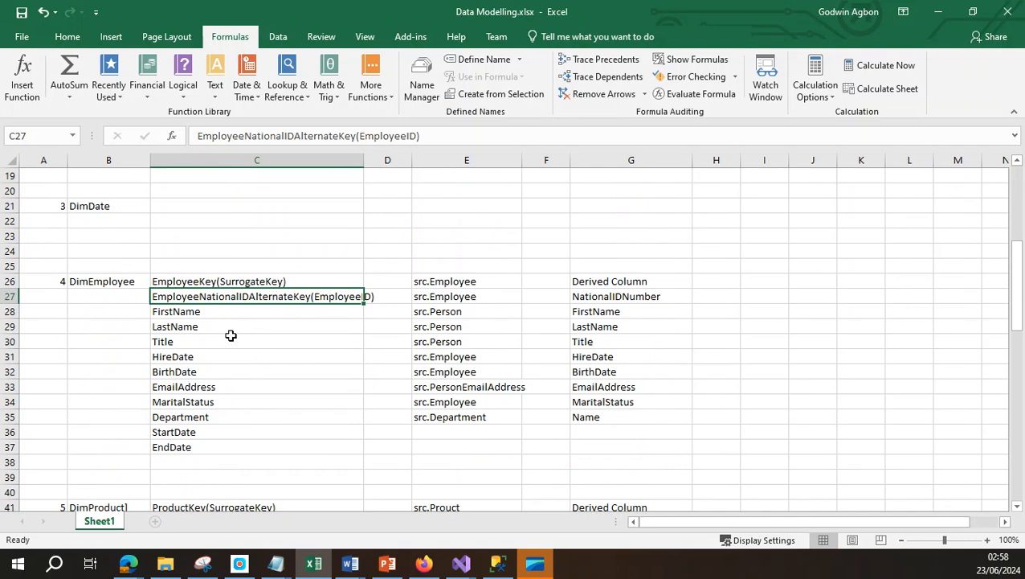
{"action": "scroll", "coordinate": [230, 336], "scroll_direction": "down", "scroll_amount": 1}
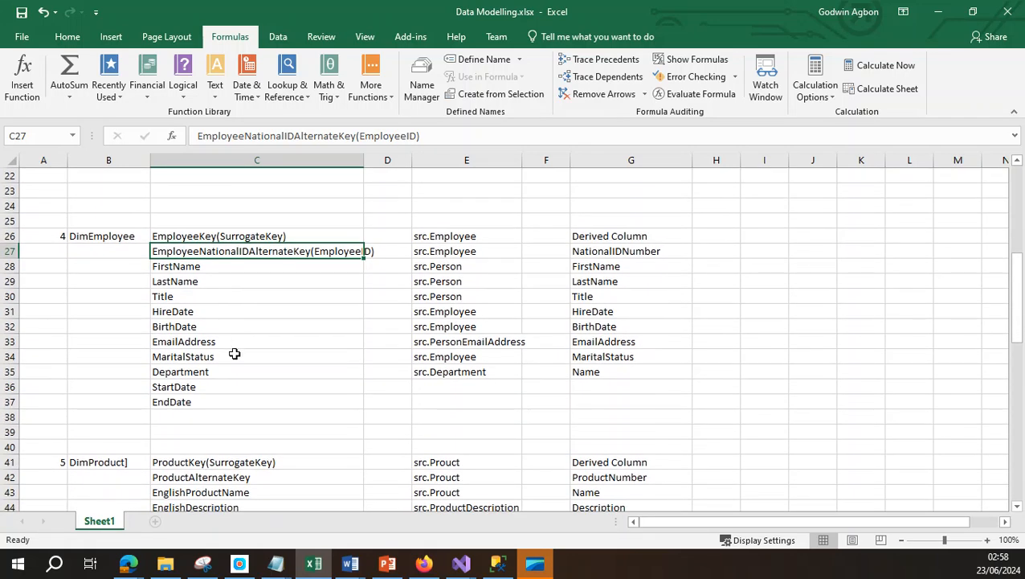
{"action": "scroll", "coordinate": [270, 418], "scroll_direction": "down", "scroll_amount": 1}
{"action": "scroll", "coordinate": [265, 438], "scroll_direction": "down", "scroll_amount": 1}
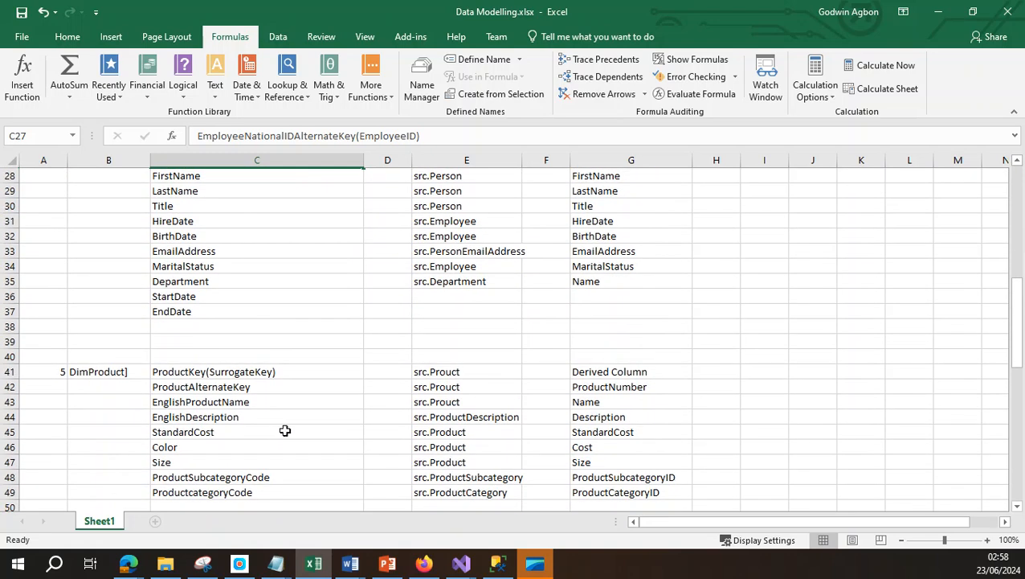
Step: Review the DimProduct, DimReseller and DimSalesTerritory column mappings further down the data modelling sheet
{"action": "scroll", "coordinate": [285, 432], "scroll_direction": "down", "scroll_amount": 2}
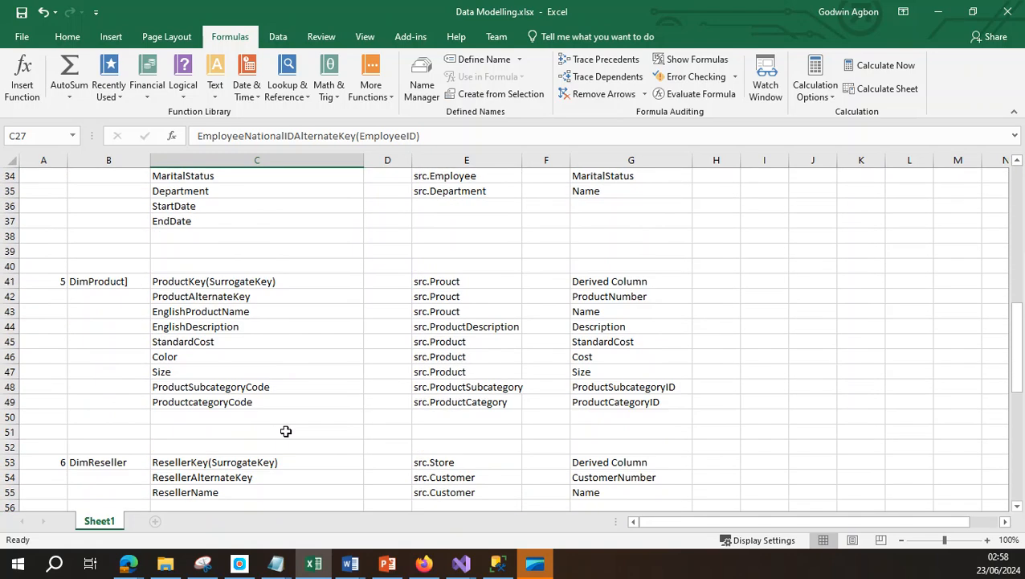
{"action": "scroll", "coordinate": [286, 432], "scroll_direction": "down", "scroll_amount": 3}
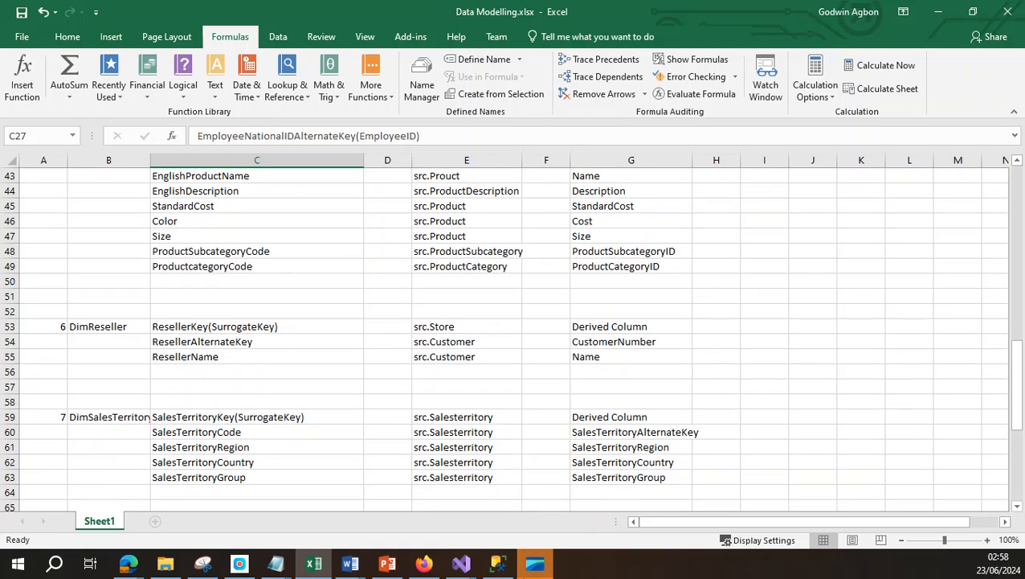
{"action": "left_click", "coordinate": [322, 458]}
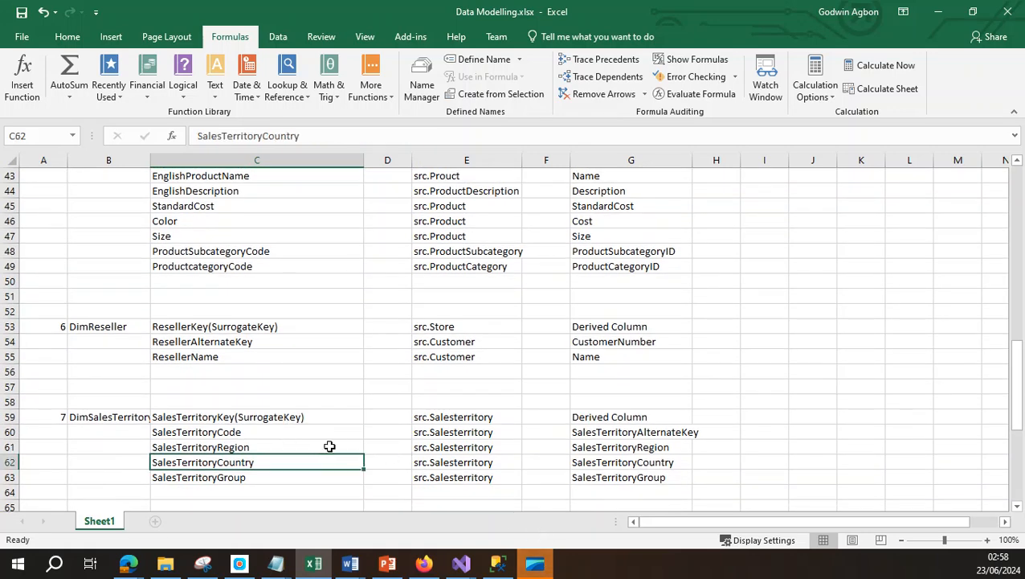
{"action": "scroll", "coordinate": [325, 450], "scroll_direction": "down", "scroll_amount": 1}
Step: Recheck DimCustomer's staging source tables and columns, including the derived column for CustomerKey and the src.Person source of Title
{"action": "scroll", "coordinate": [330, 450], "scroll_direction": "up", "scroll_amount": 12}
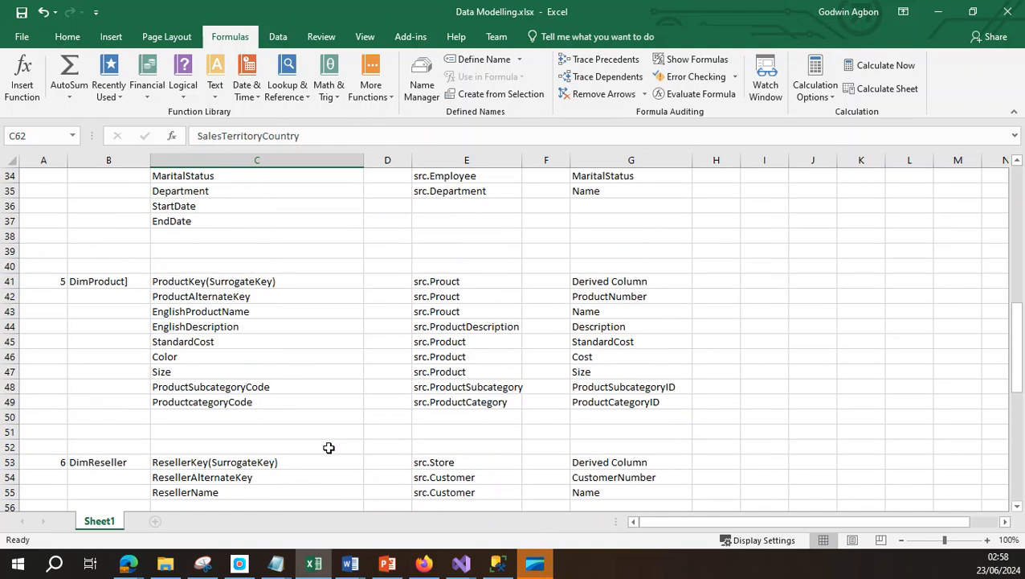
{"action": "scroll", "coordinate": [328, 460], "scroll_direction": "up", "scroll_amount": 4}
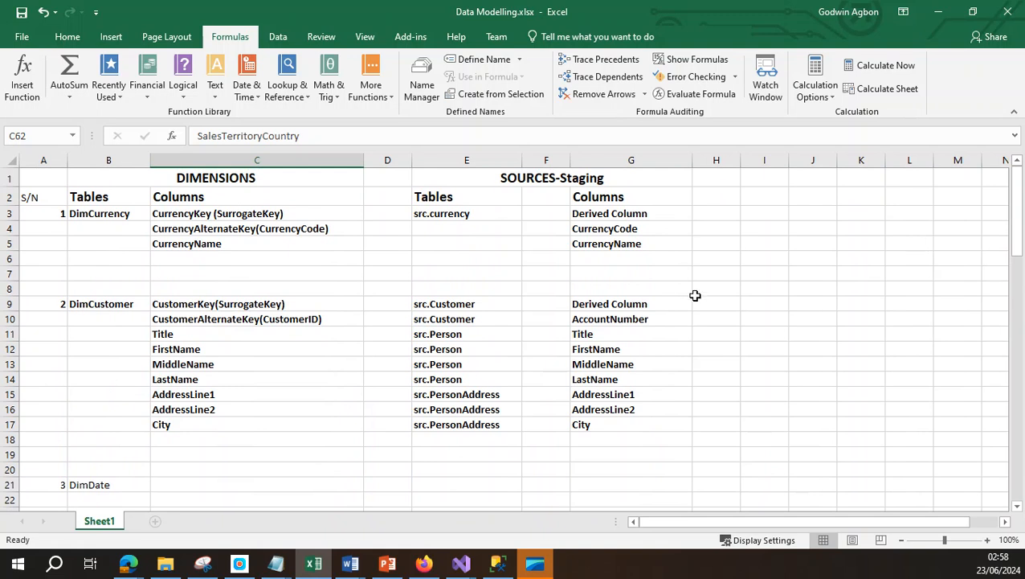
{"action": "left_click", "coordinate": [598, 306]}
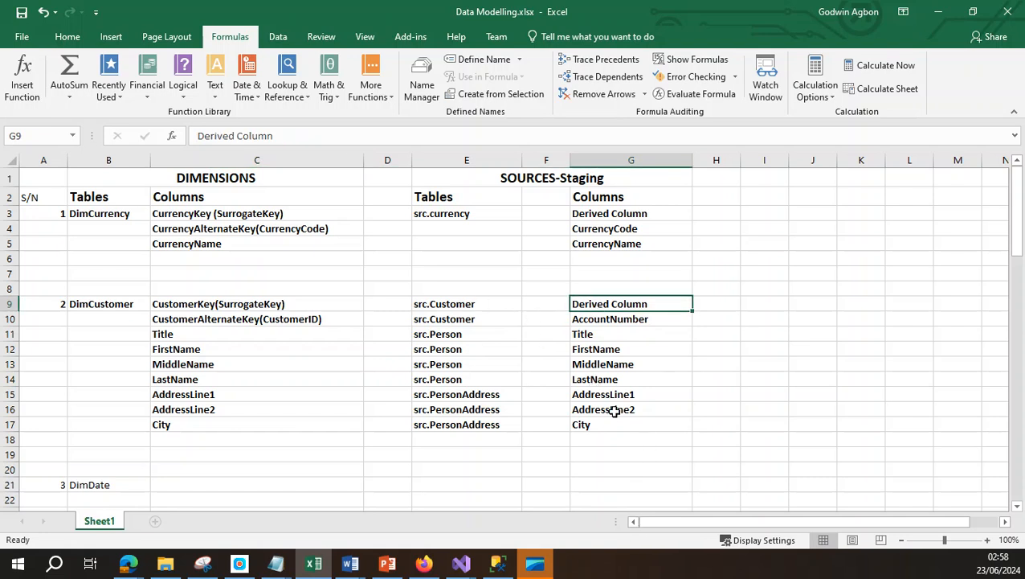
{"action": "left_click", "coordinate": [468, 336]}
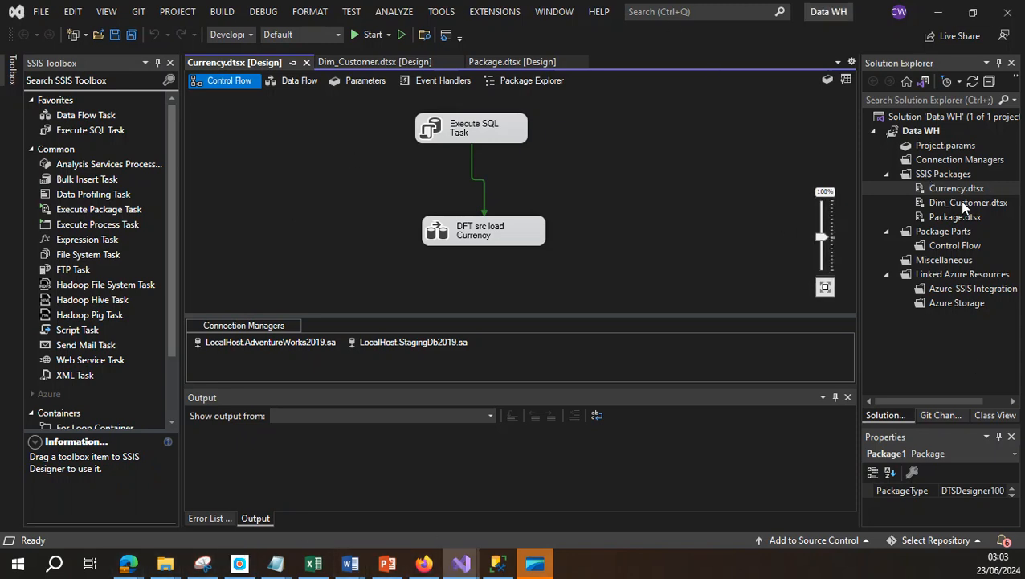
Step: In Visual Studio, add a new SSIS package to the Data WH project and delete the Dim_Customer.dtsx package
{"action": "right_click", "coordinate": [951, 174]}
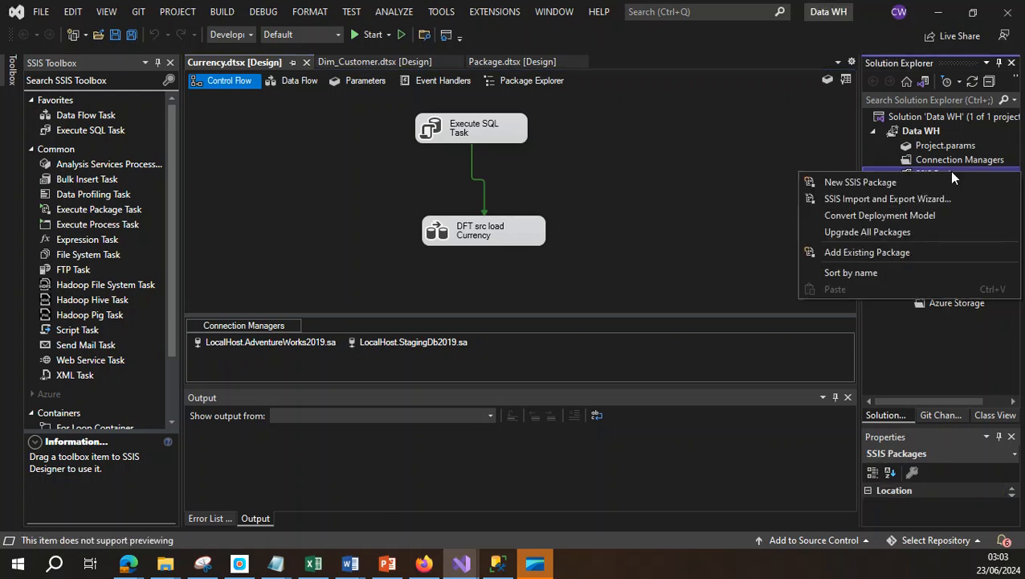
{"action": "left_click", "coordinate": [868, 183]}
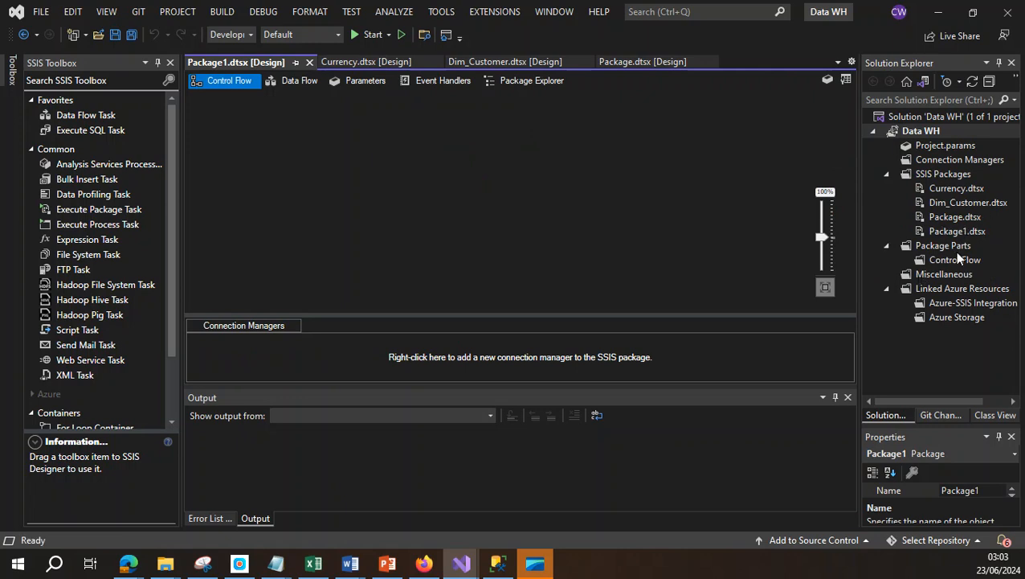
{"action": "double_click", "coordinate": [964, 203]}
{"action": "right_click", "coordinate": [964, 203]}
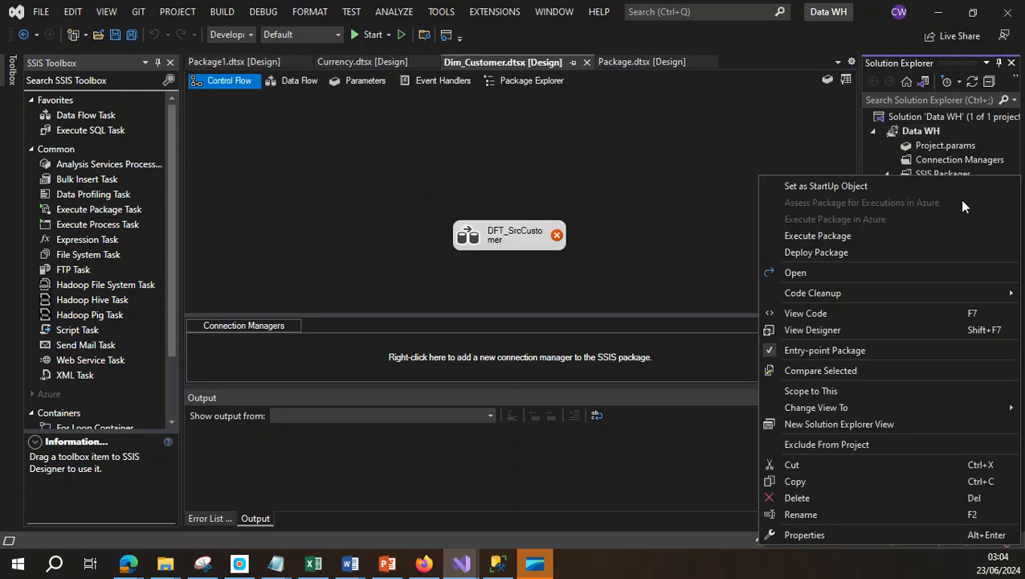
{"action": "left_click", "coordinate": [817, 497]}
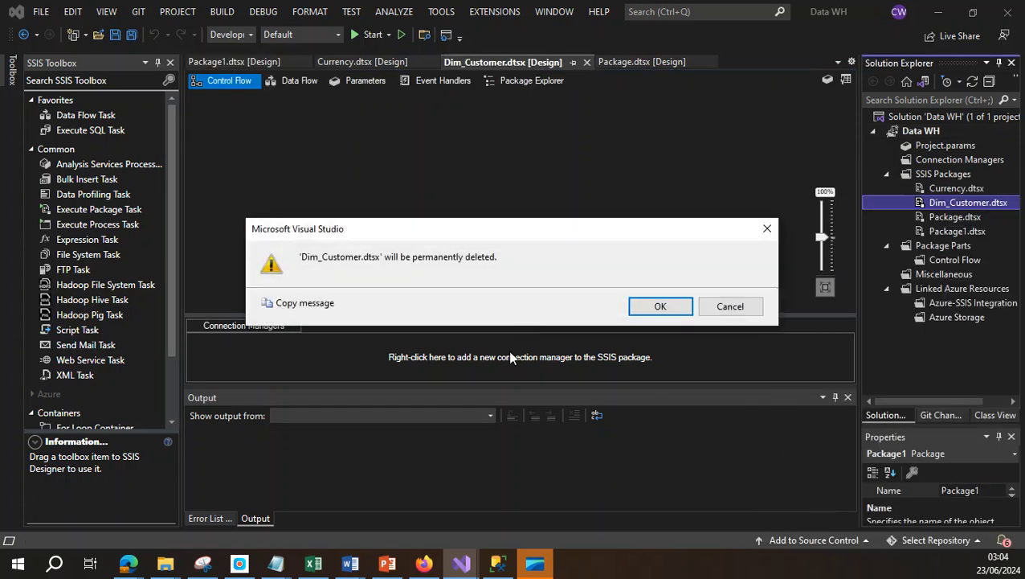
{"action": "left_click", "coordinate": [657, 307]}
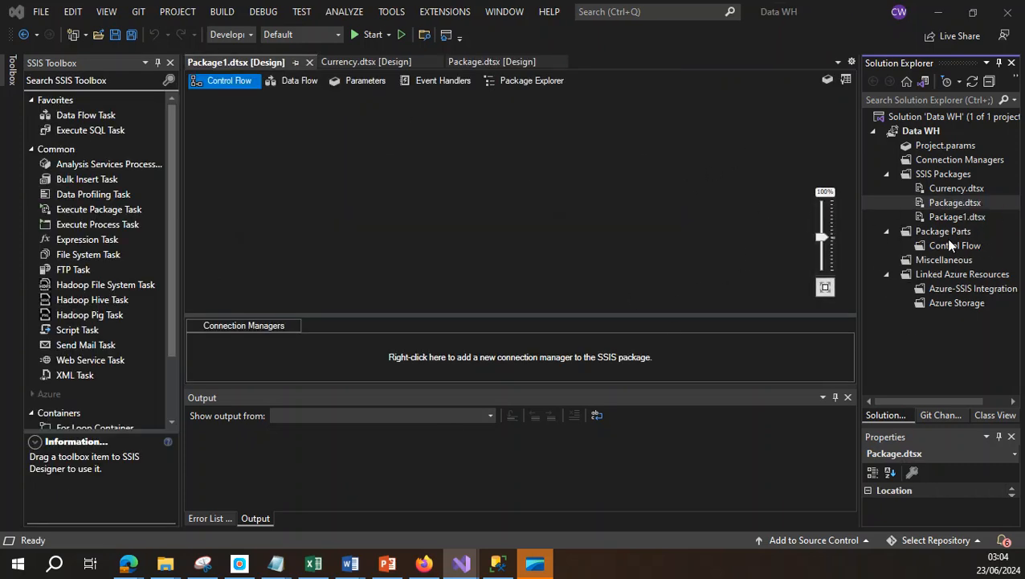
Step: Rename Package1.dtsx as Customer.dtsx, accept reloading the changed file and open the package in the designer
{"action": "right_click", "coordinate": [962, 216]}
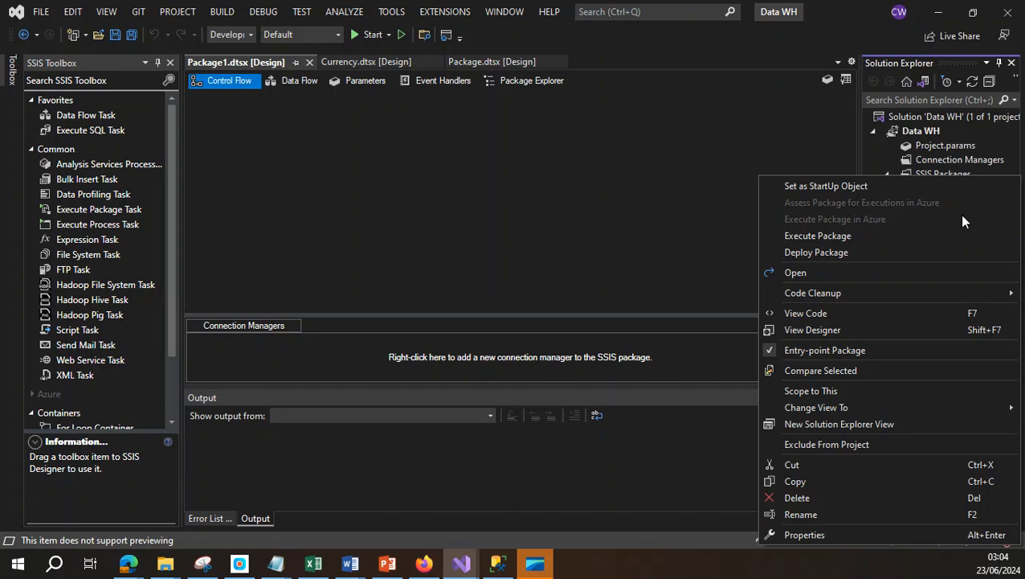
{"action": "left_click", "coordinate": [819, 513]}
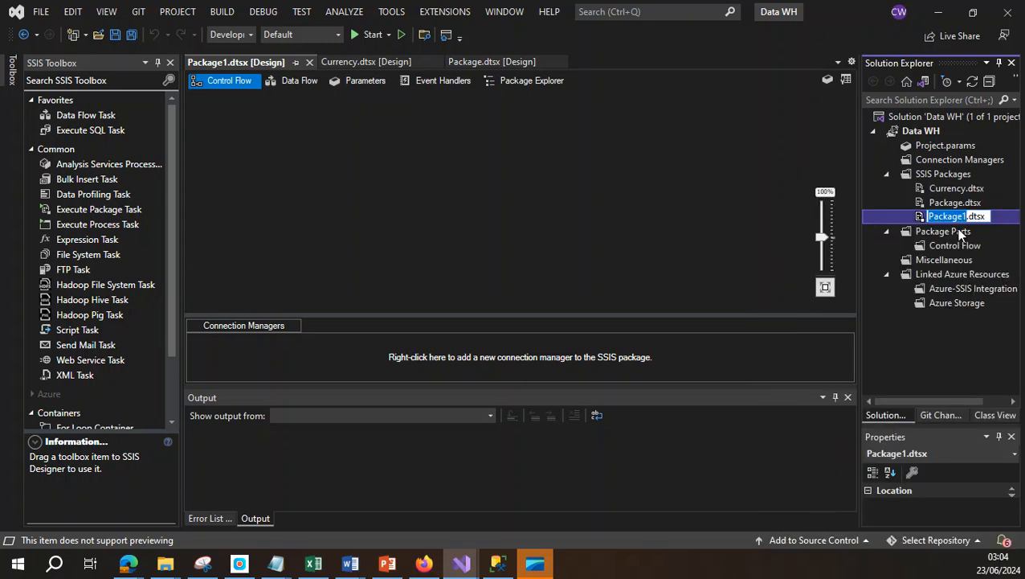
{"action": "type", "text": "Customer"}
{"action": "left_click", "coordinate": [995, 233]}
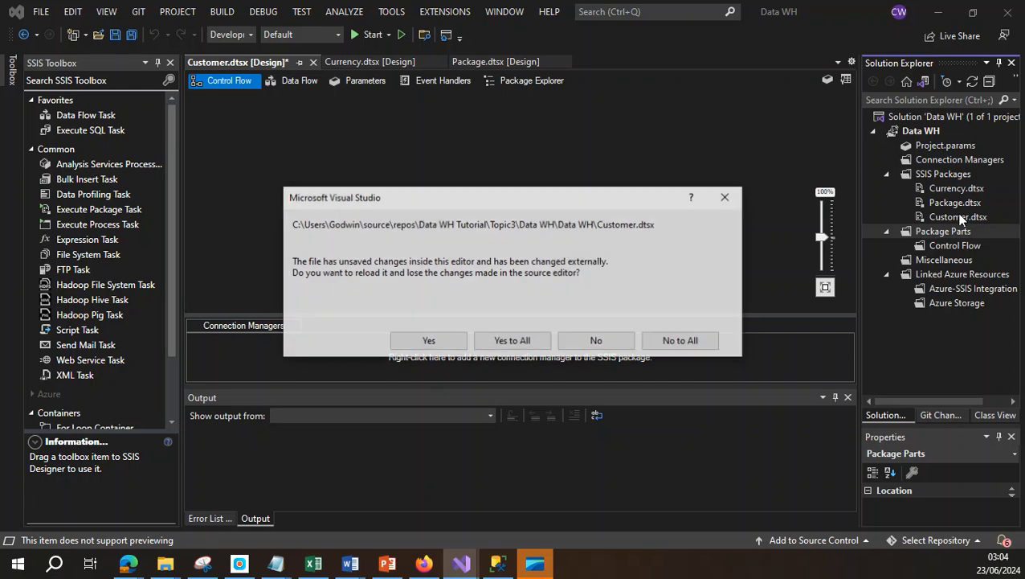
{"action": "left_click", "coordinate": [524, 339]}
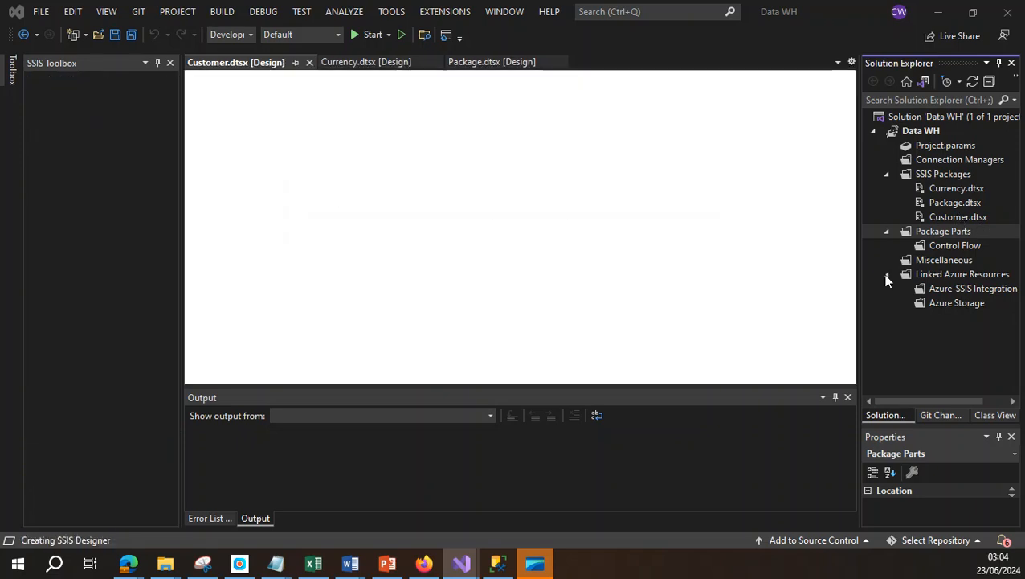
{"action": "left_click", "coordinate": [955, 217]}
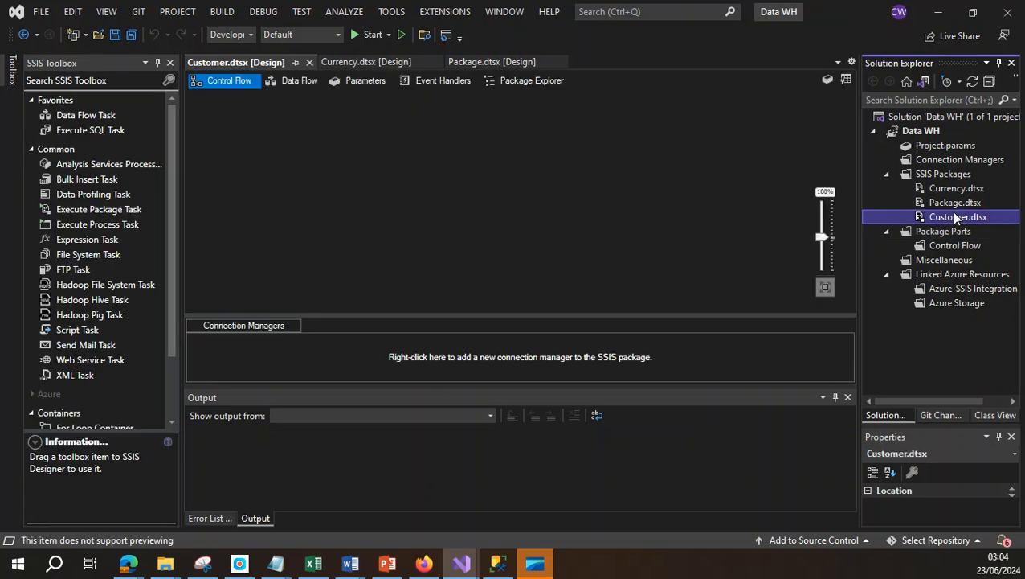
{"action": "double_click", "coordinate": [954, 217]}
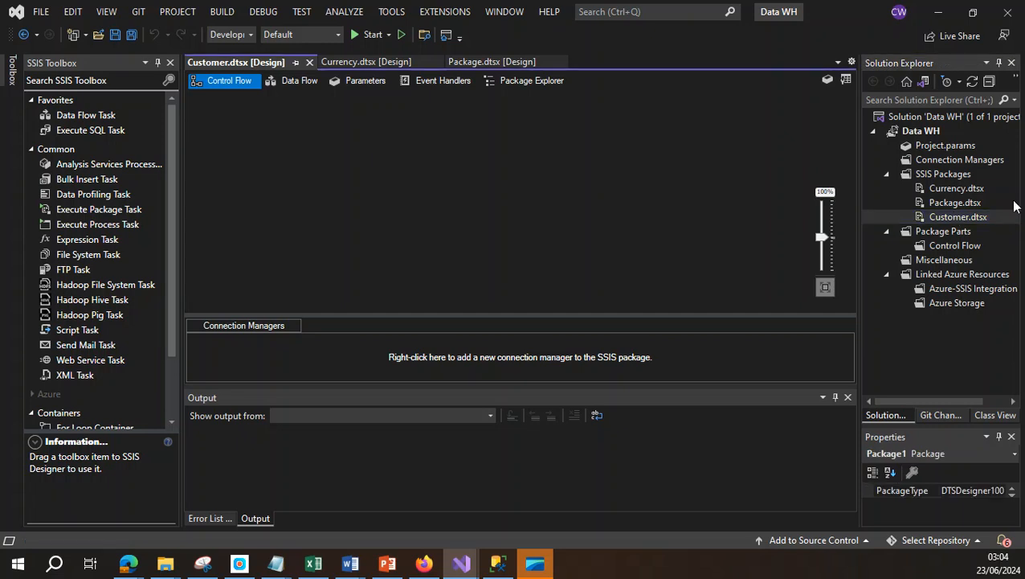
Step: Add a Data Flow Task to the Customer package's control flow and place an Execute SQL Task above it
{"action": "left_click", "coordinate": [77, 117]}
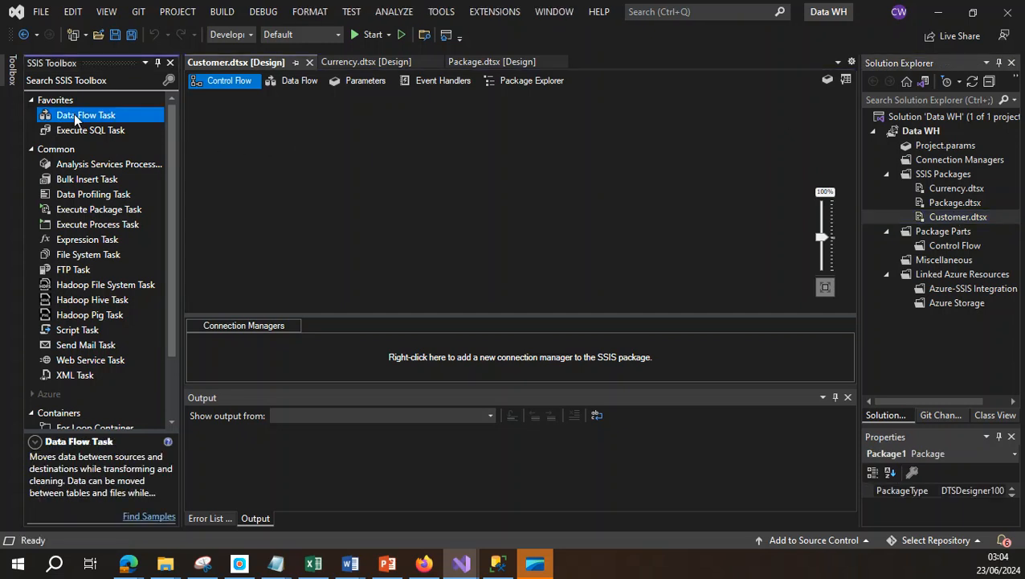
{"action": "left_click_drag", "start_coordinate": [77, 117], "coordinate": [344, 157]}
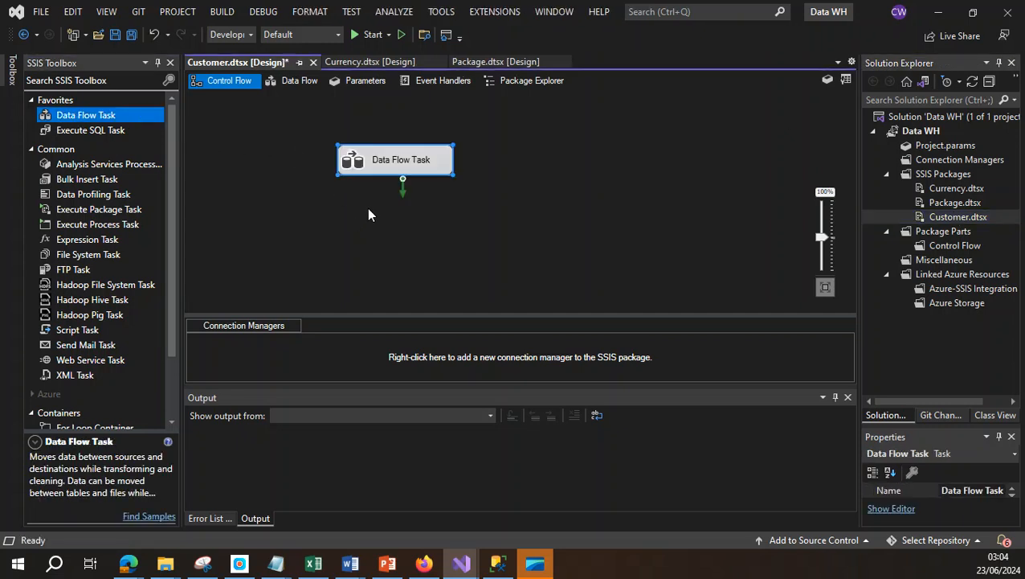
{"action": "left_click_drag", "start_coordinate": [415, 160], "coordinate": [462, 210]}
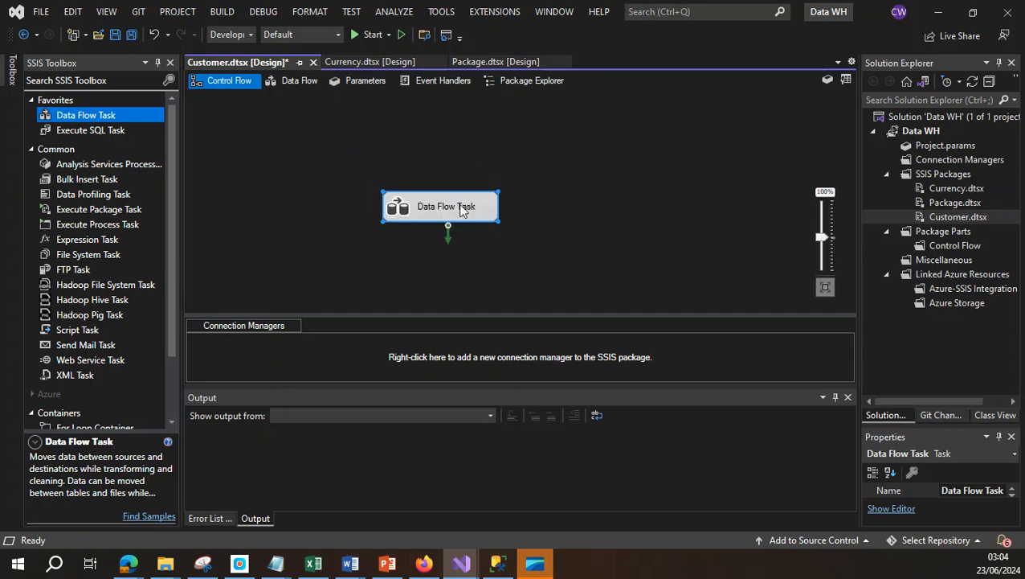
{"action": "left_click", "coordinate": [95, 131]}
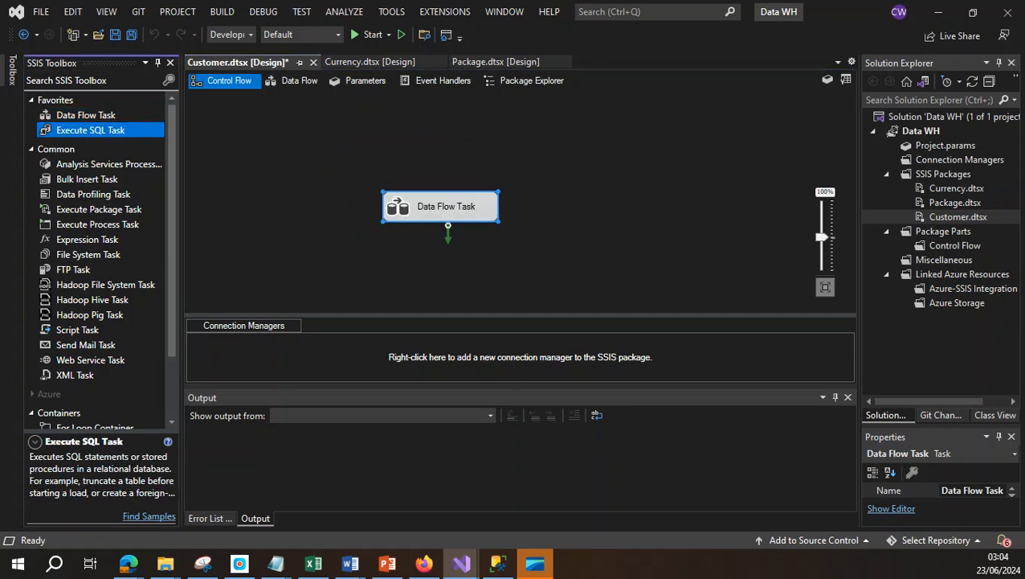
{"action": "left_click_drag", "start_coordinate": [78, 133], "coordinate": [439, 180]}
{"action": "left_click", "coordinate": [426, 134]}
{"action": "left_click_drag", "start_coordinate": [500, 174], "coordinate": [440, 123]}
Step: Rename the Execute SQL Task as Truncate SrcCustomer
{"action": "double_click", "coordinate": [443, 143]}
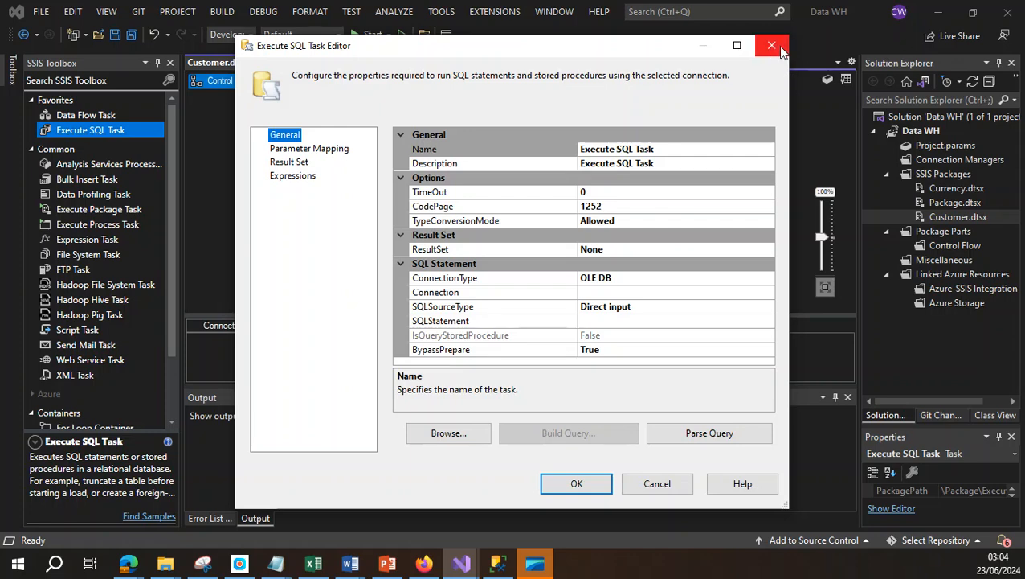
{"action": "left_click", "coordinate": [779, 50]}
{"action": "right_click", "coordinate": [438, 139]}
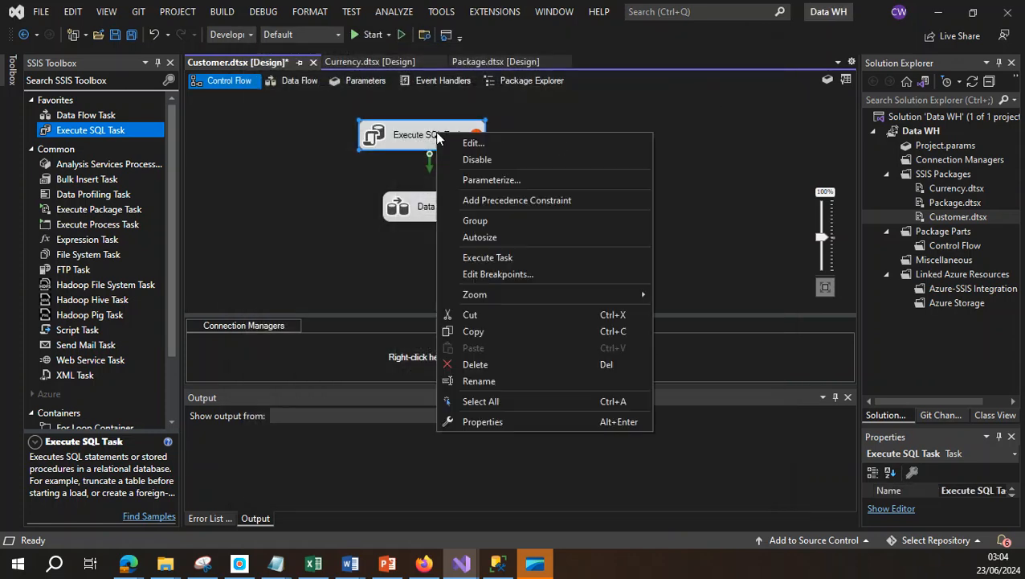
{"action": "left_click", "coordinate": [516, 381]}
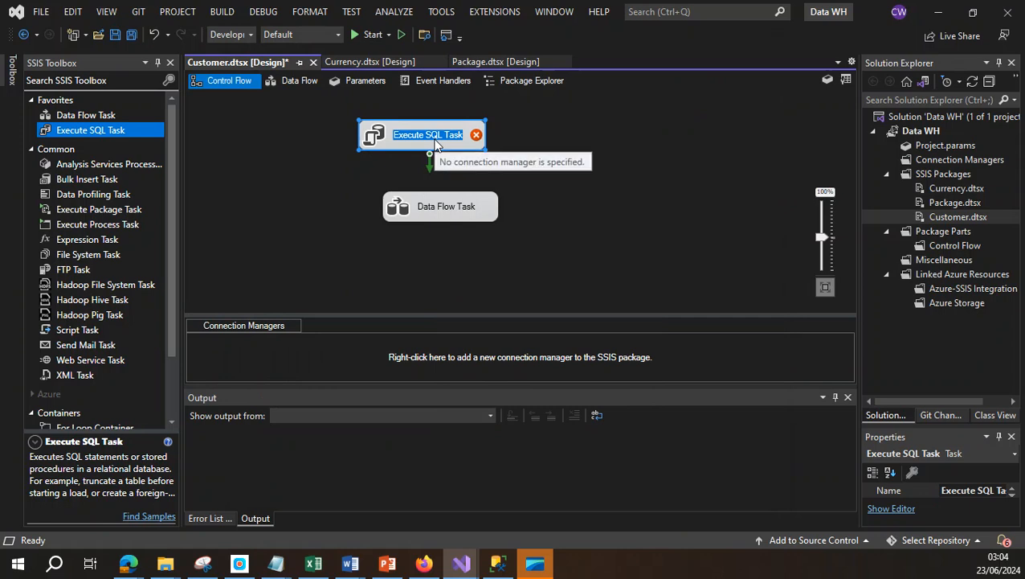
{"action": "type", "text": "Trunca"}
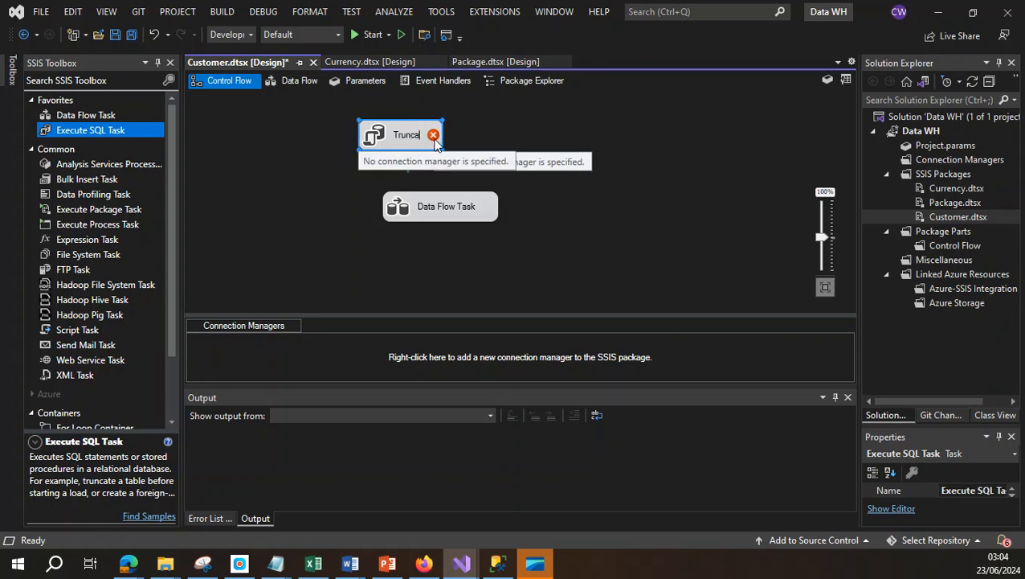
{"action": "type", "text": "te St"}
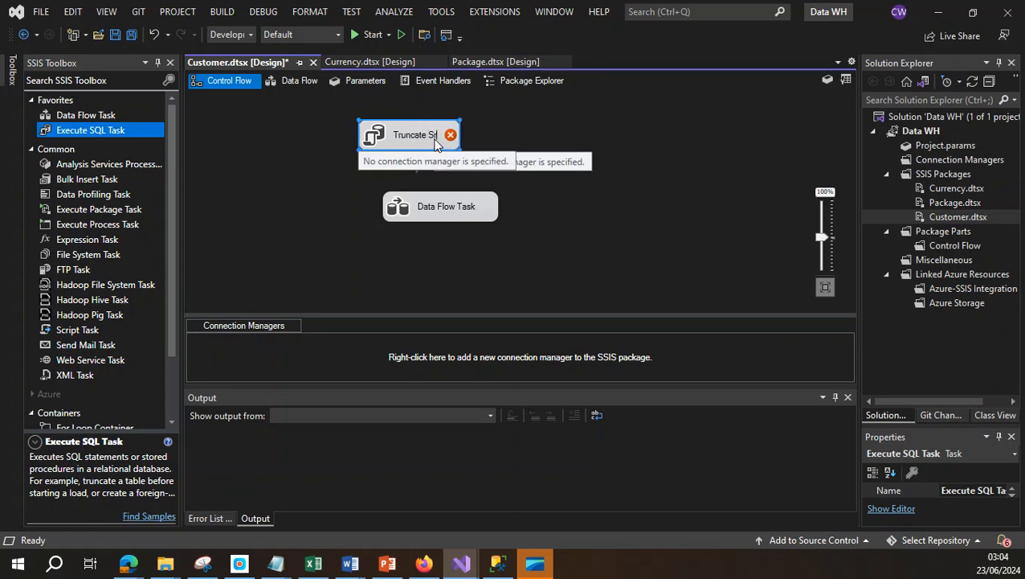
{"action": "type", "text": "c"}
{"action": "type", "text": "Cust"}
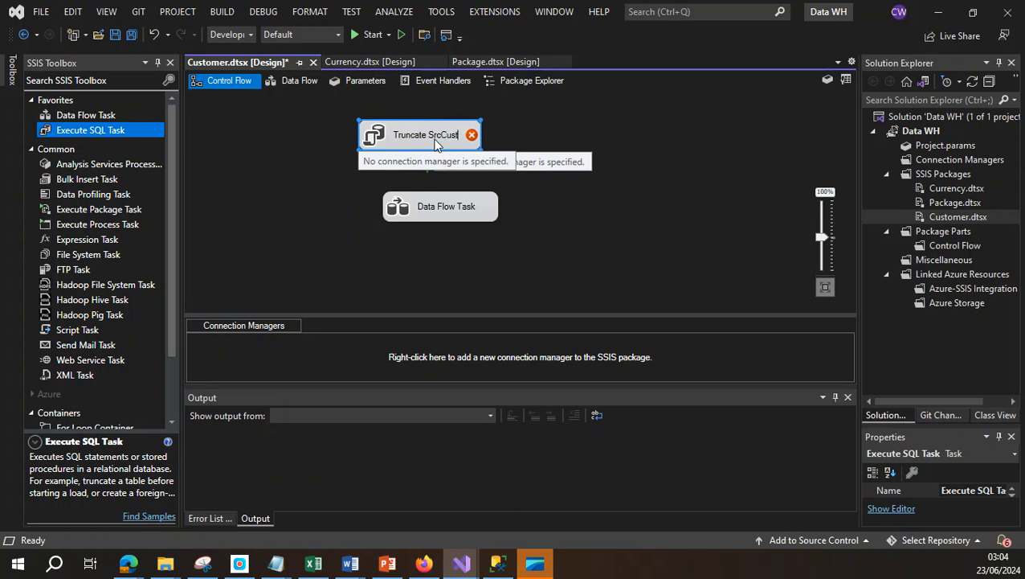
{"action": "type", "text": "omer"}
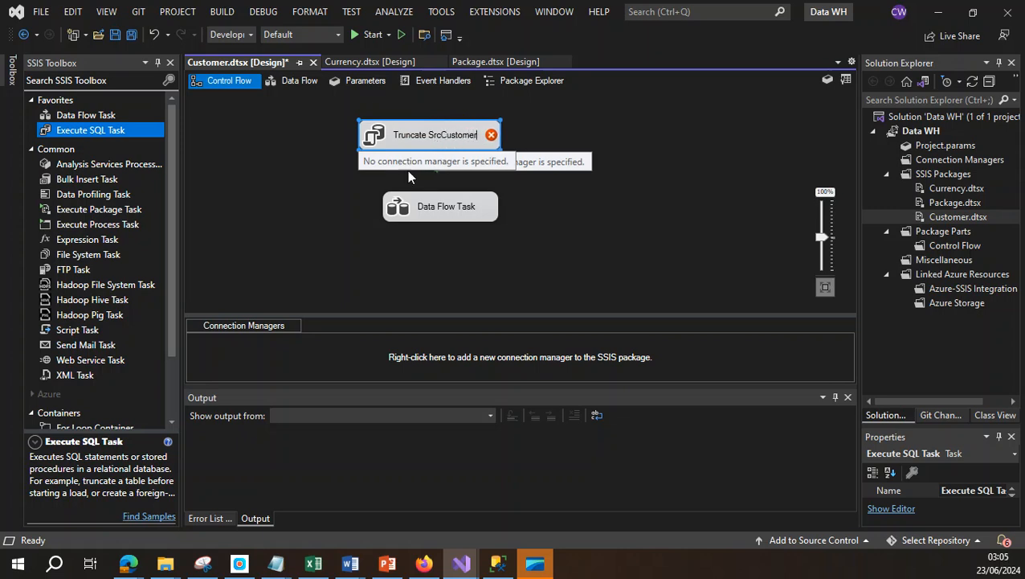
{"action": "left_click", "coordinate": [566, 253]}
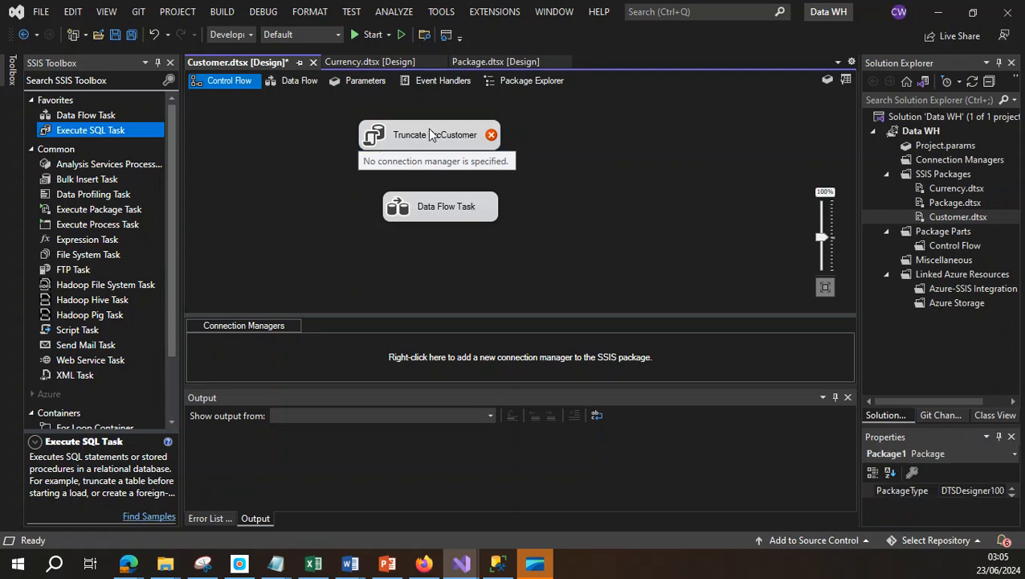
Step: Connect the Truncate SrcCustomer task to the Data Flow Task with a precedence constraint
{"action": "double_click", "coordinate": [449, 138]}
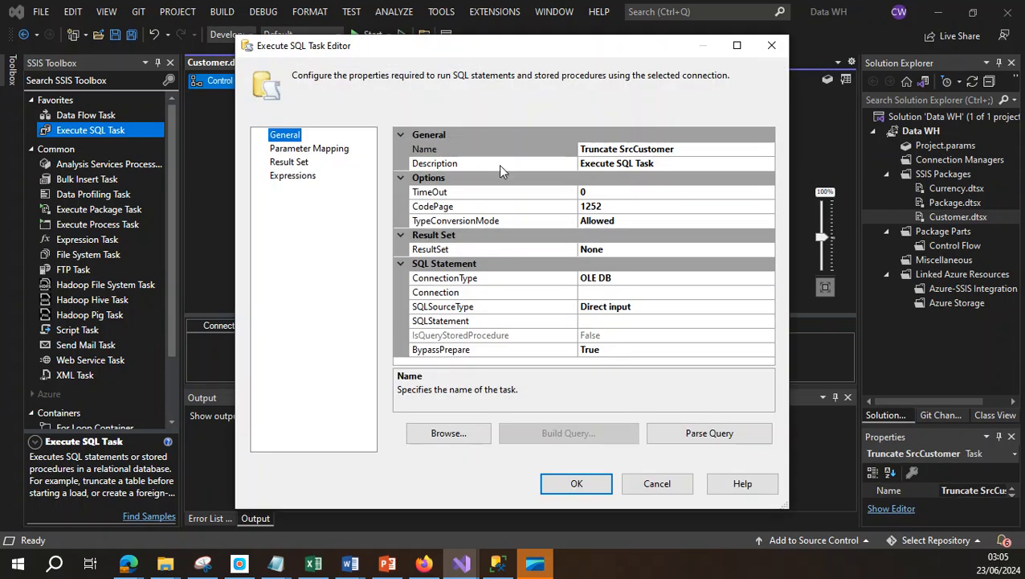
{"action": "left_click", "coordinate": [771, 45]}
{"action": "left_click_drag", "start_coordinate": [439, 170], "coordinate": [446, 207]}
Step: Rename the Data Flow Task below Truncate SrcCustomer as DFT Load_SrcCustomer
{"action": "left_click", "coordinate": [462, 211]}
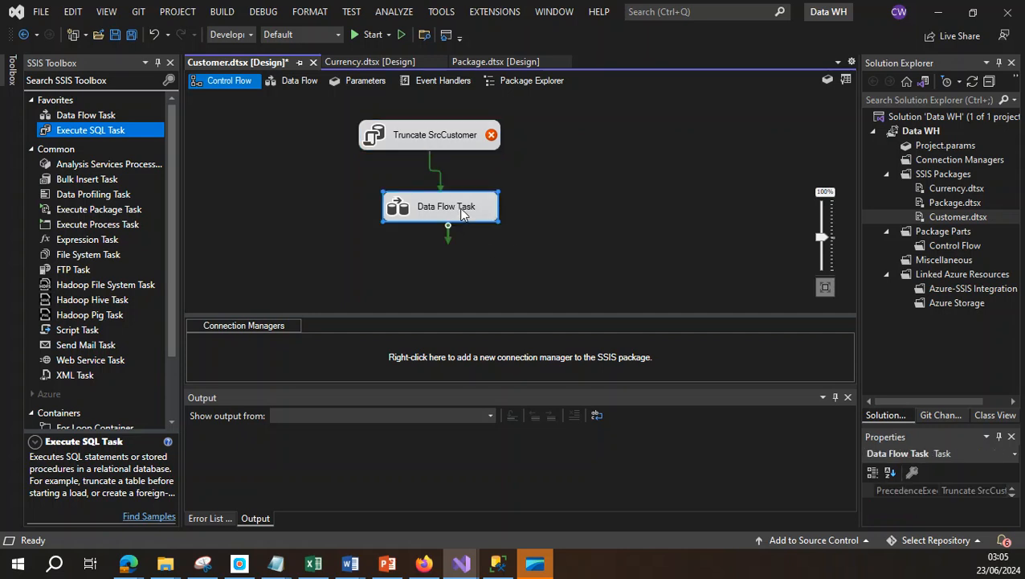
{"action": "right_click", "coordinate": [462, 211]}
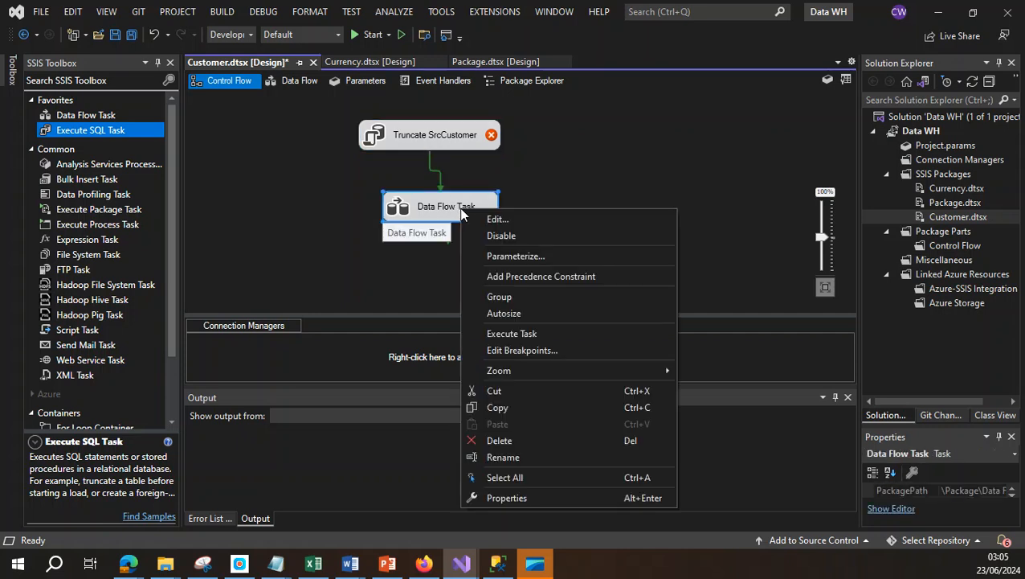
{"action": "left_click", "coordinate": [514, 455]}
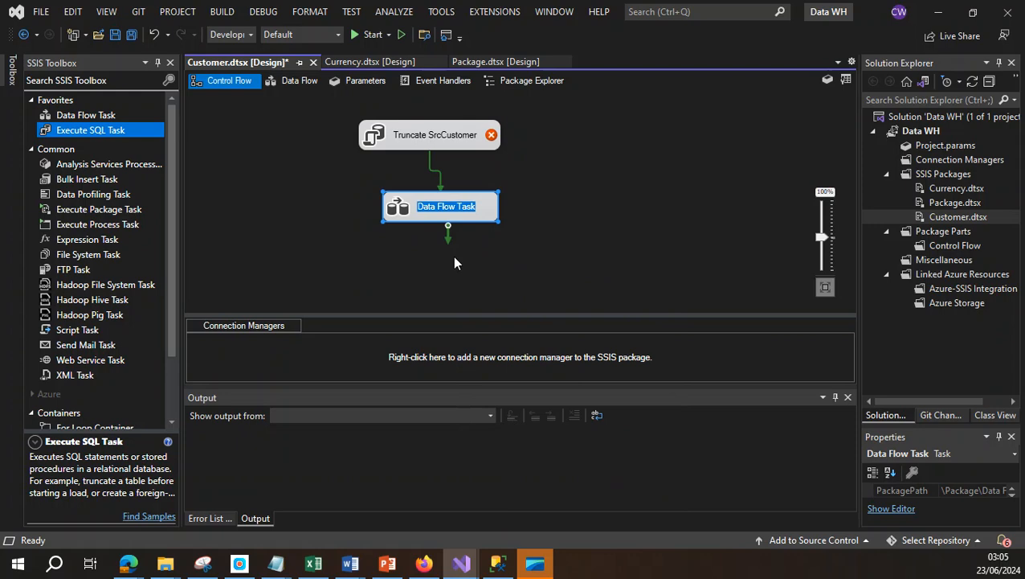
{"action": "type", "text": "DFT"}
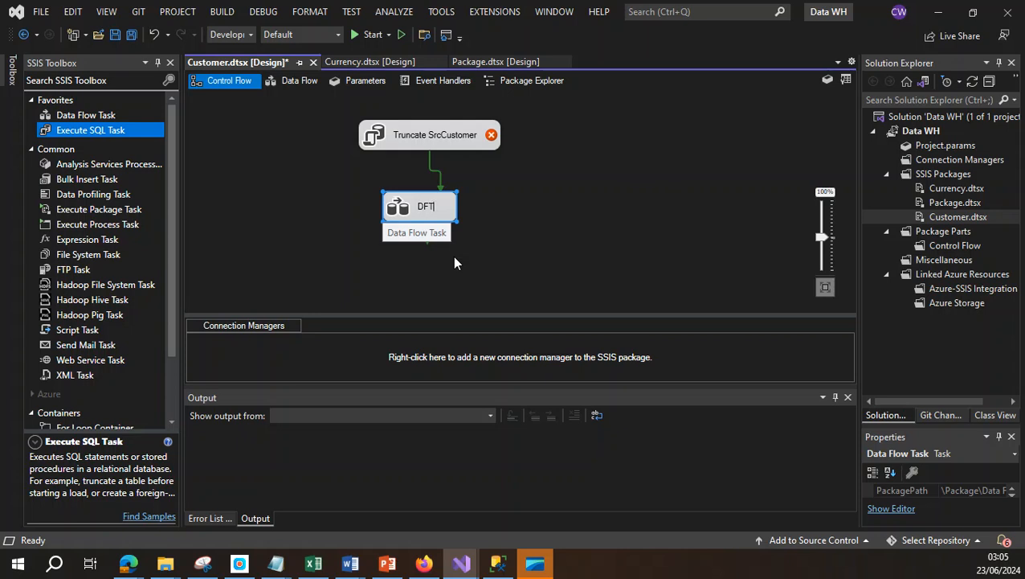
{"action": "type", "text": " Load"}
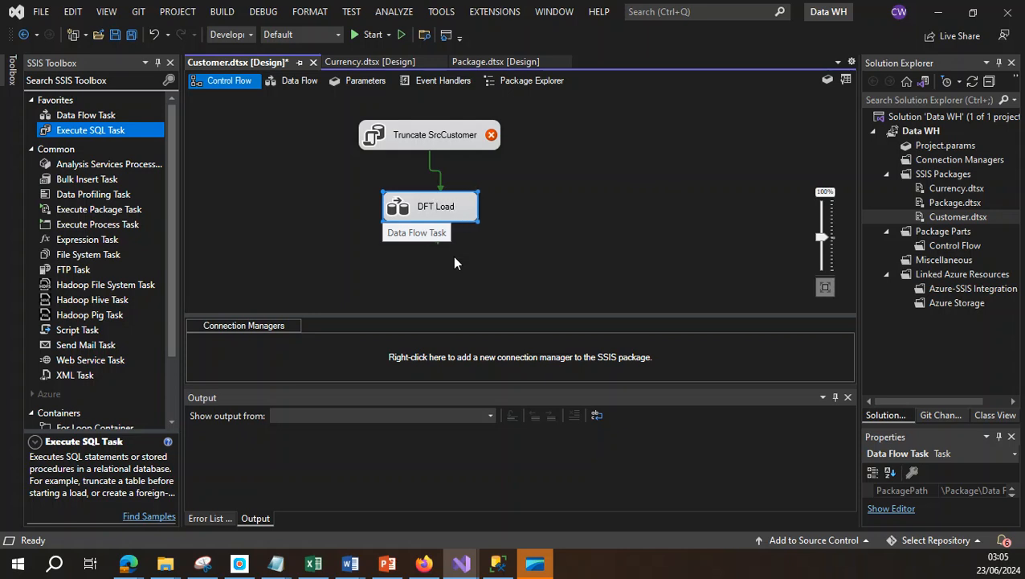
{"action": "type", "text": "_Src"}
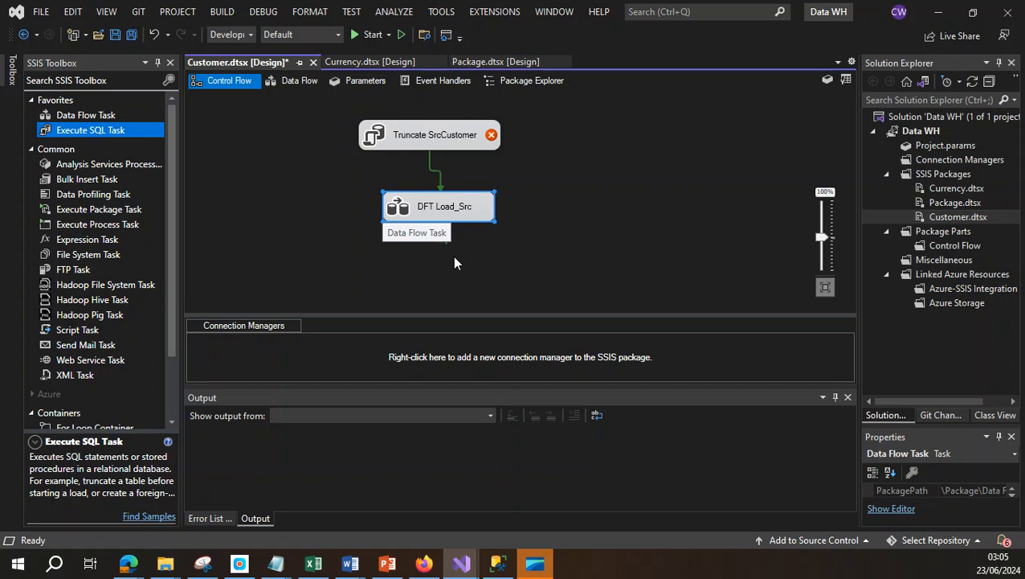
{"action": "type", "text": "Cus"}
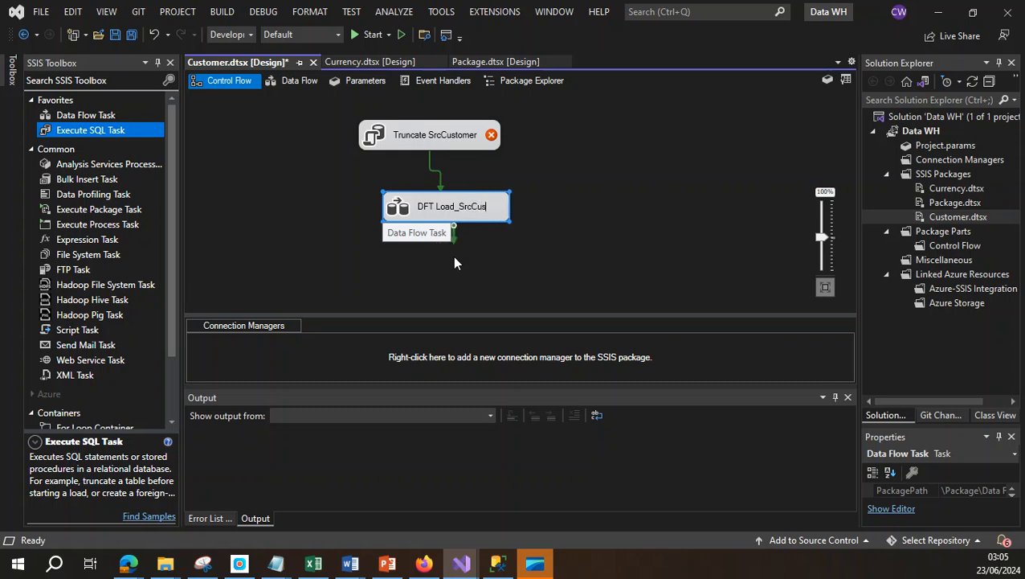
{"action": "type", "text": "tomer"}
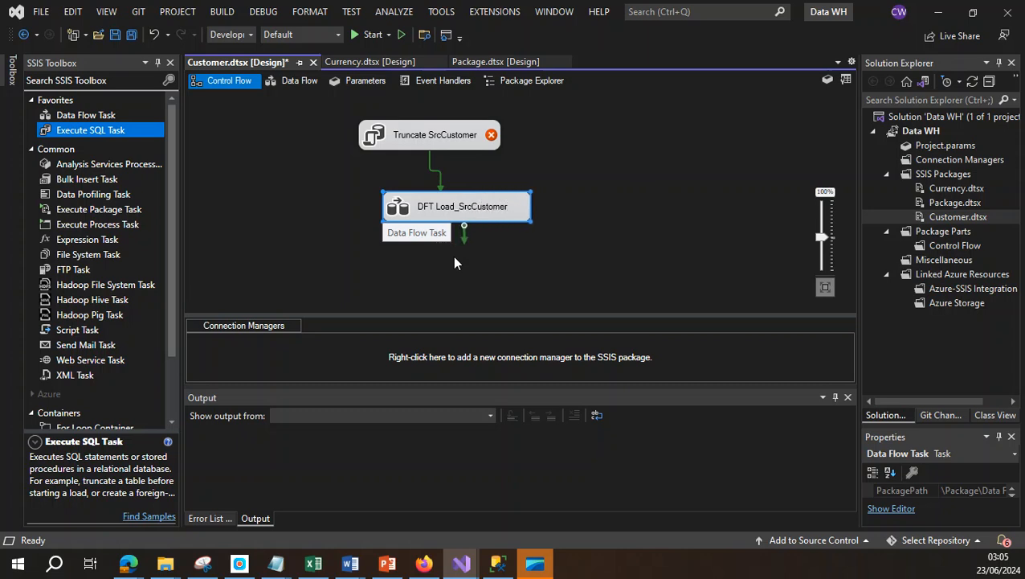
{"action": "left_click", "coordinate": [563, 286]}
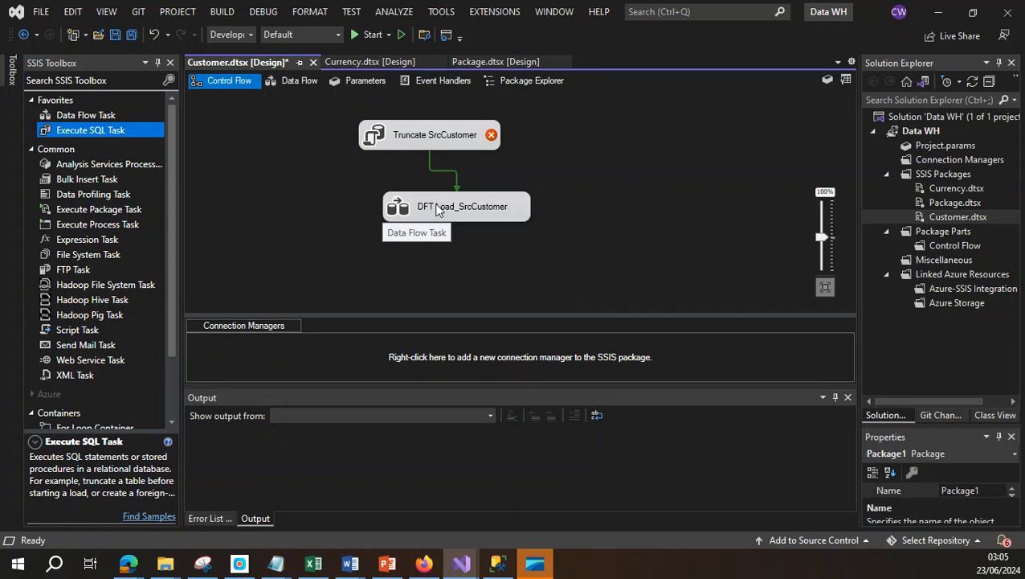
Step: Open the DFT Load_SrcCustomer data flow and add an OLE DB Source near the top of its canvas
{"action": "double_click", "coordinate": [496, 211]}
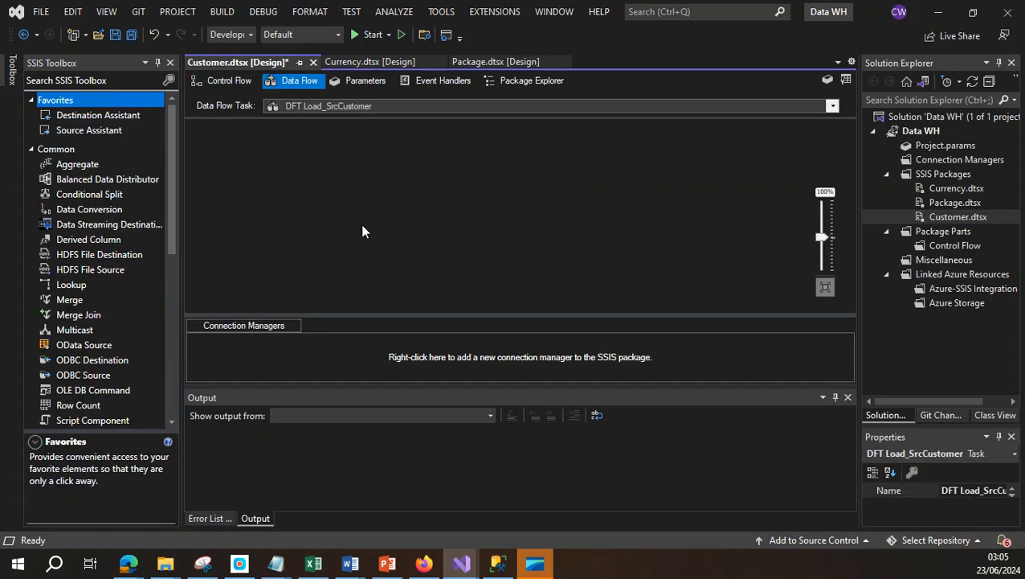
{"action": "left_click", "coordinate": [174, 239]}
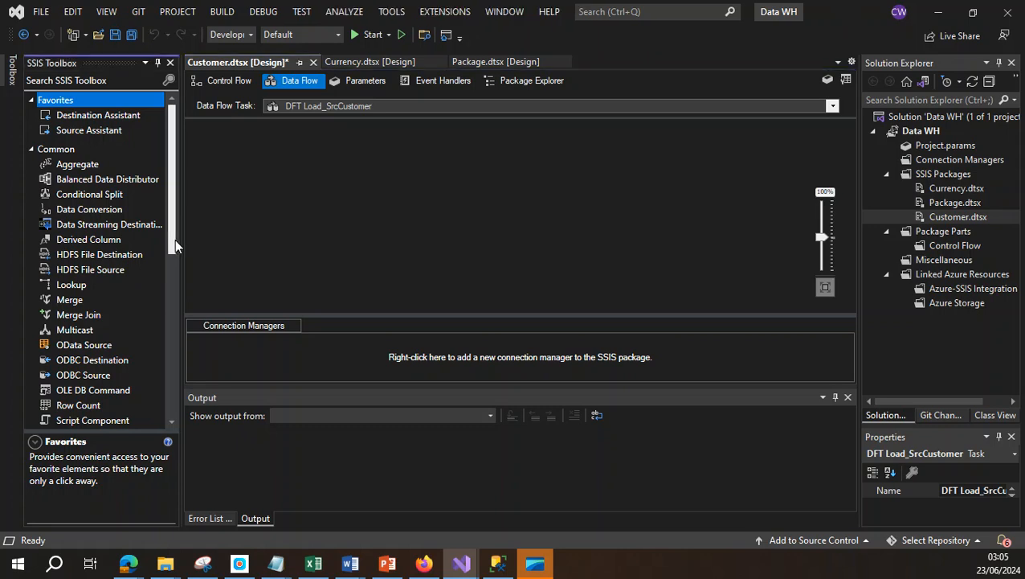
{"action": "left_click_drag", "start_coordinate": [174, 238], "coordinate": [171, 344]}
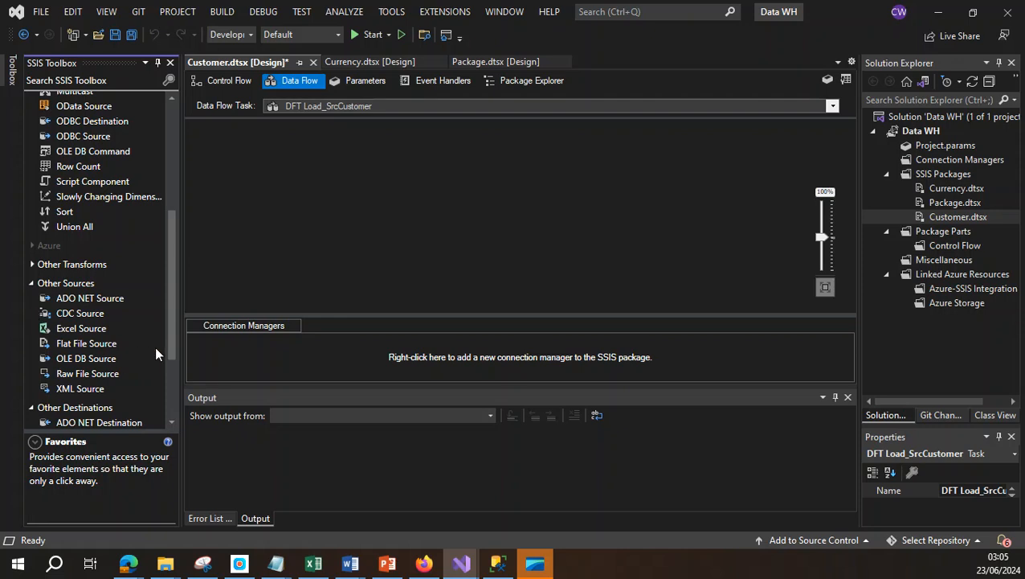
{"action": "left_click_drag", "start_coordinate": [86, 357], "coordinate": [471, 154]}
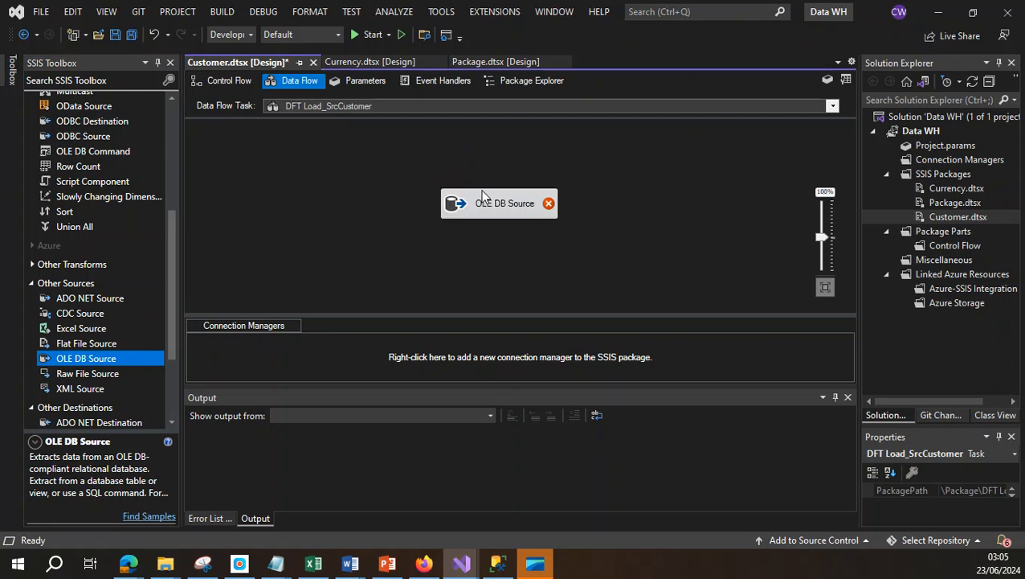
{"action": "left_click", "coordinate": [506, 210]}
{"action": "left_click_drag", "start_coordinate": [506, 210], "coordinate": [485, 156]}
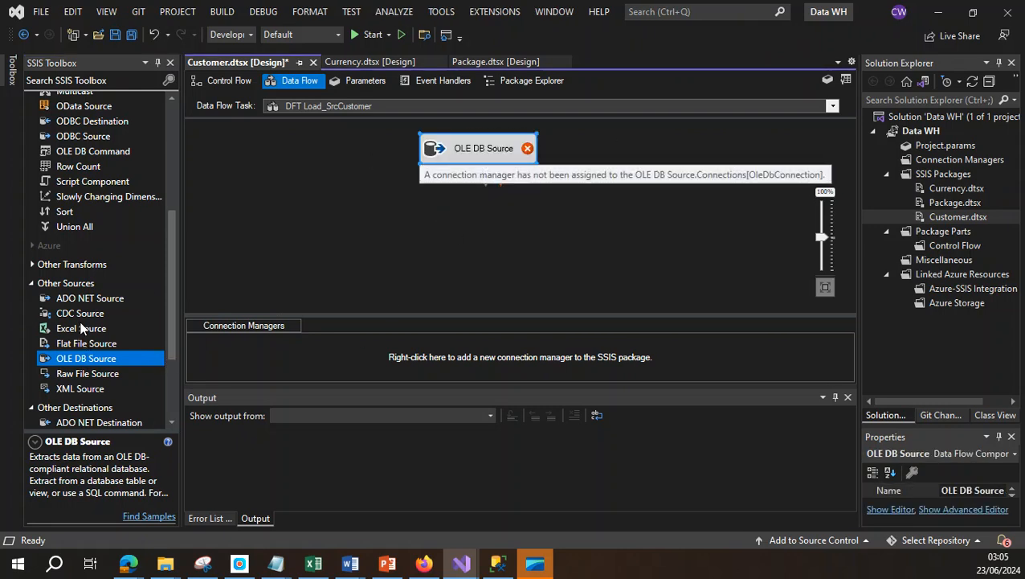
Step: Add an OLE DB Destination to the data flow and place it below the OLE DB Source
{"action": "left_click_drag", "start_coordinate": [172, 326], "coordinate": [171, 380]}
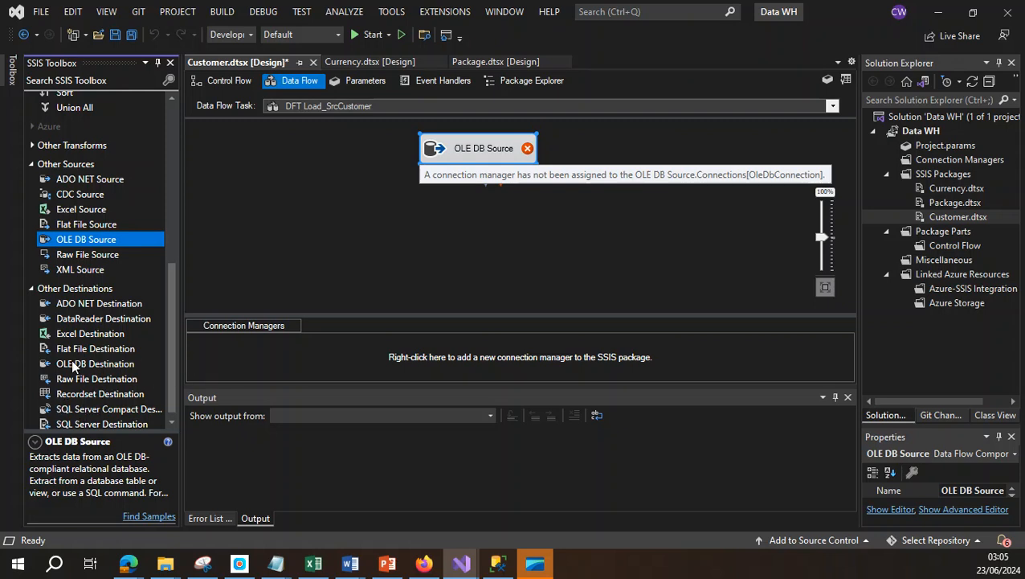
{"action": "left_click_drag", "start_coordinate": [77, 366], "coordinate": [480, 255]}
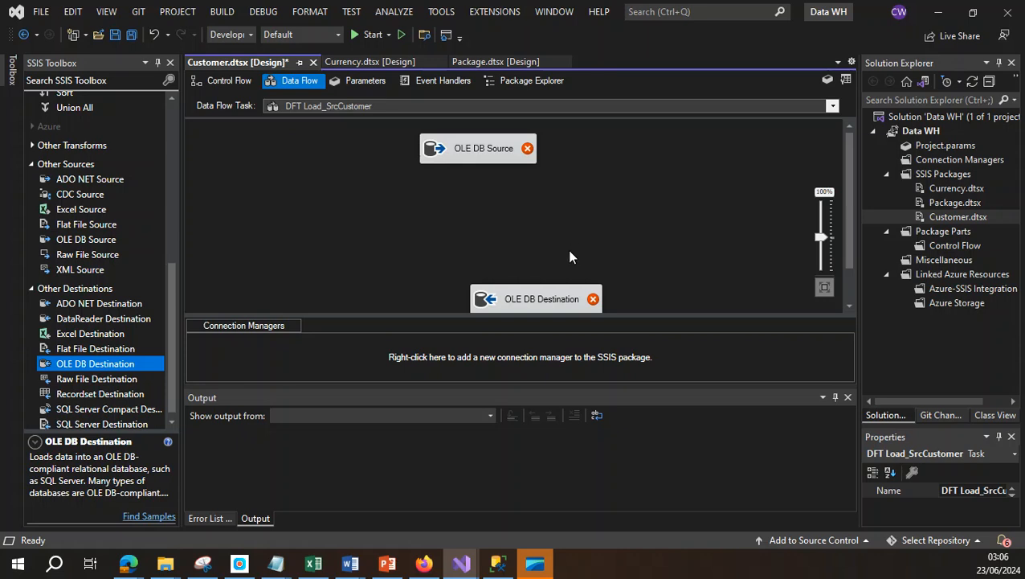
{"action": "left_click_drag", "start_coordinate": [547, 301], "coordinate": [507, 275]}
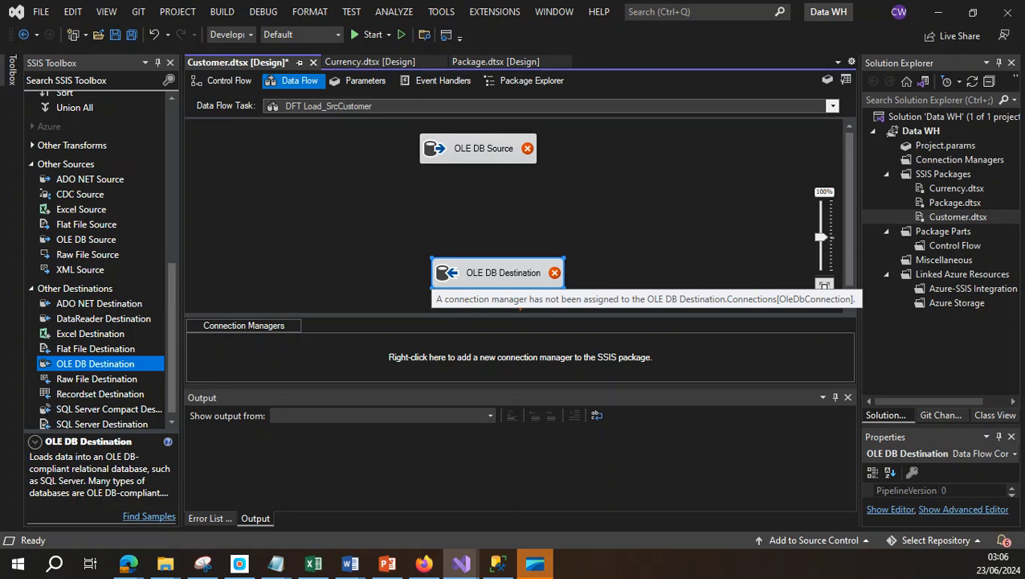
{"action": "left_click", "coordinate": [655, 191]}
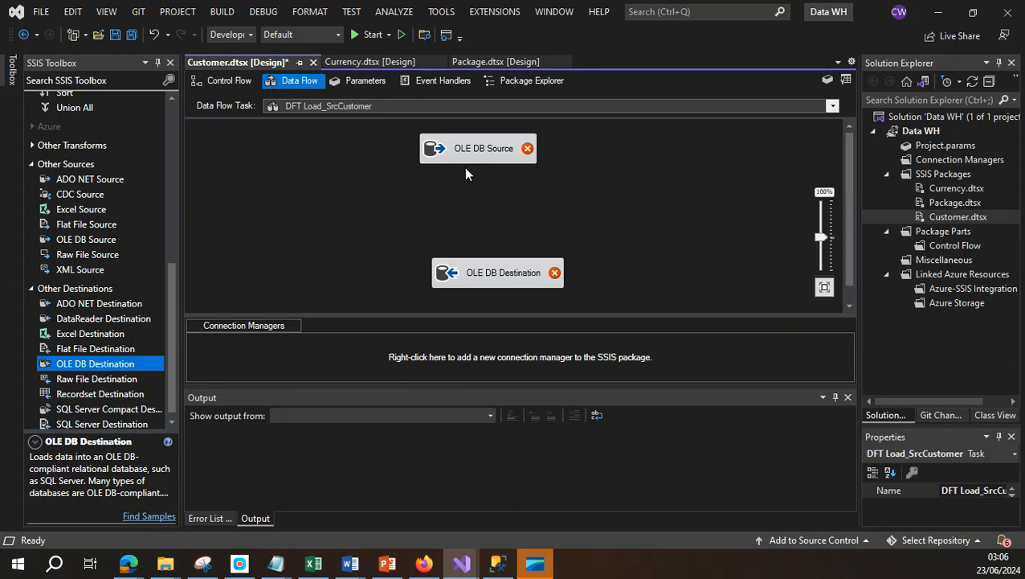
{"action": "right_click", "coordinate": [479, 149]}
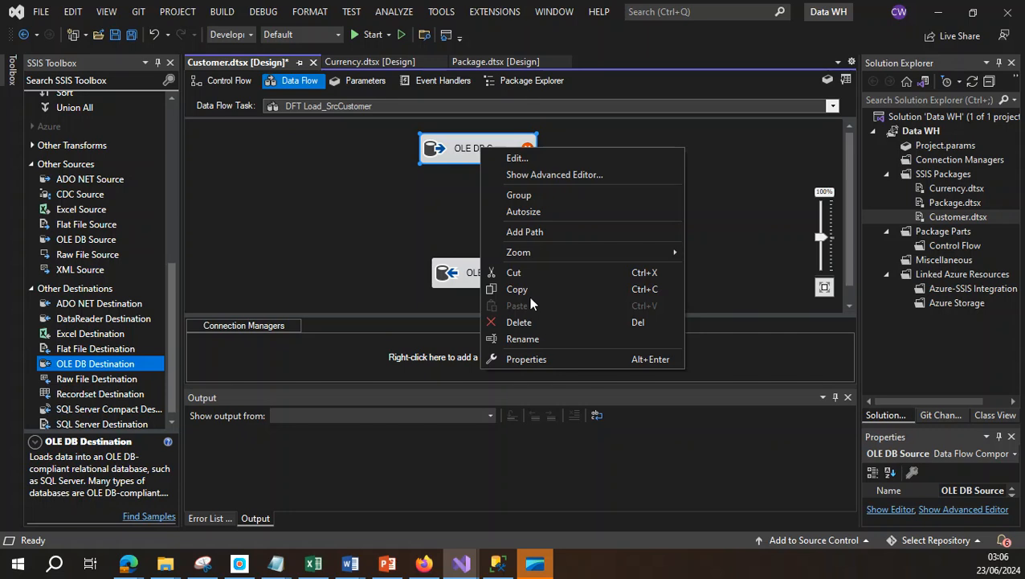
{"action": "left_click", "coordinate": [522, 339]}
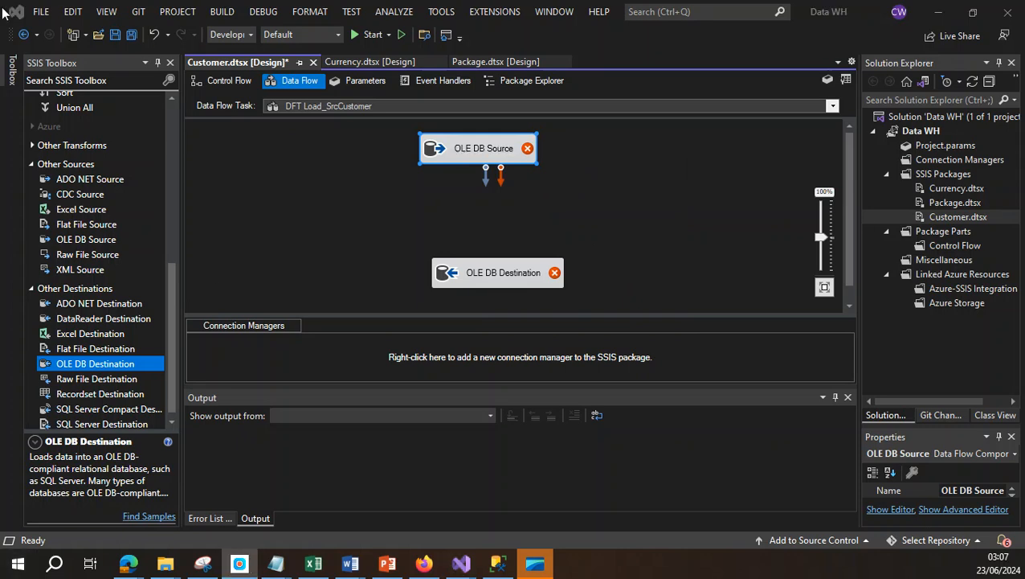
{"action": "left_click", "coordinate": [483, 151]}
{"action": "right_click", "coordinate": [483, 151]}
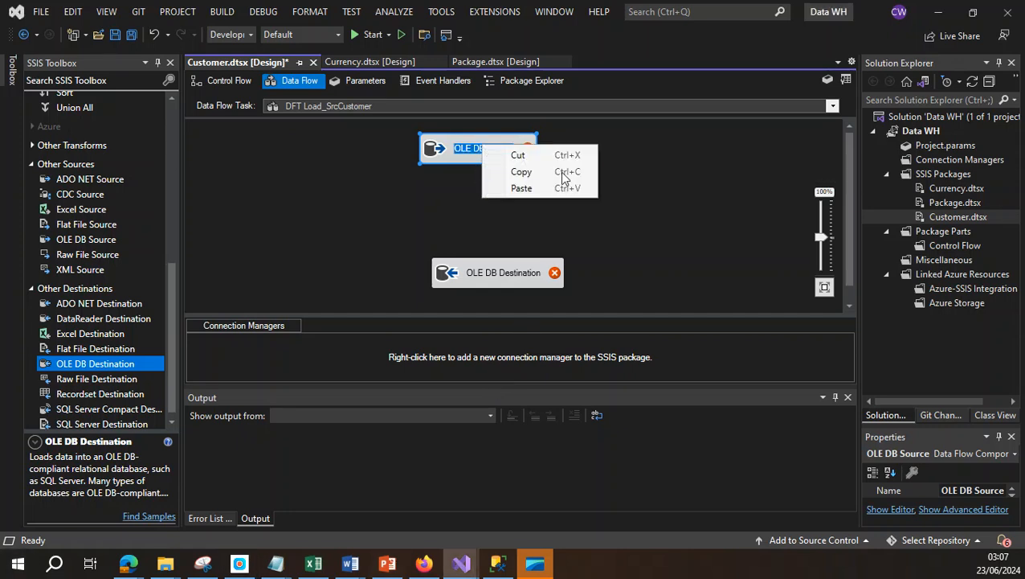
{"action": "left_click", "coordinate": [465, 191]}
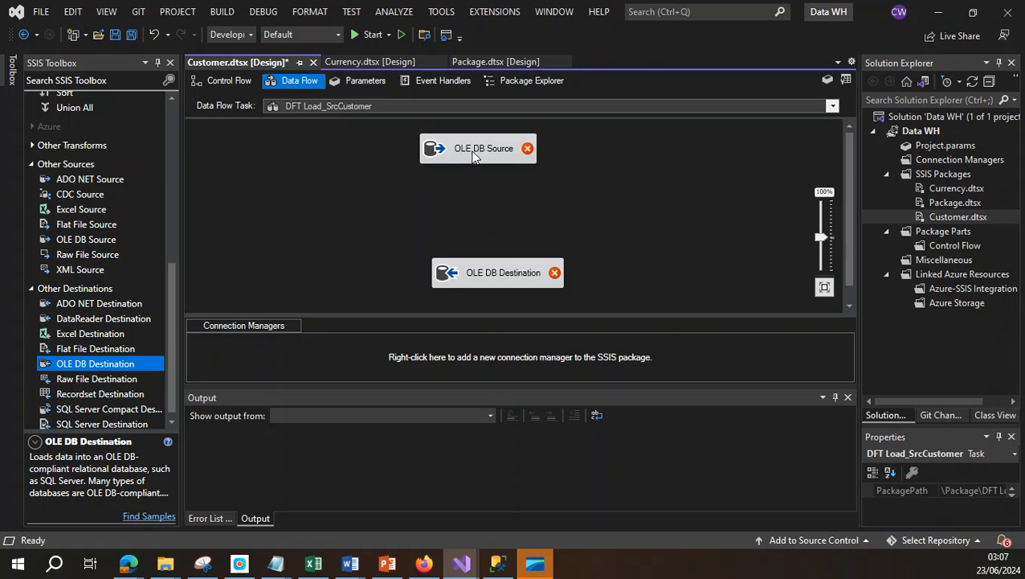
Step: Rename the OLE DB Source as OLEDB Load Sales SrcCustomer
{"action": "left_click", "coordinate": [474, 154]}
{"action": "right_click", "coordinate": [474, 154]}
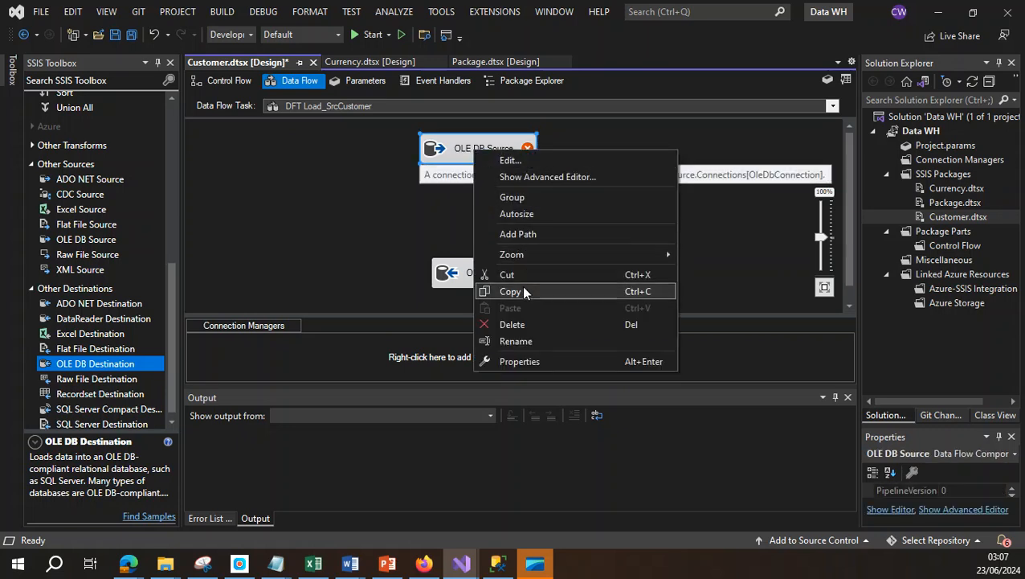
{"action": "left_click", "coordinate": [502, 342]}
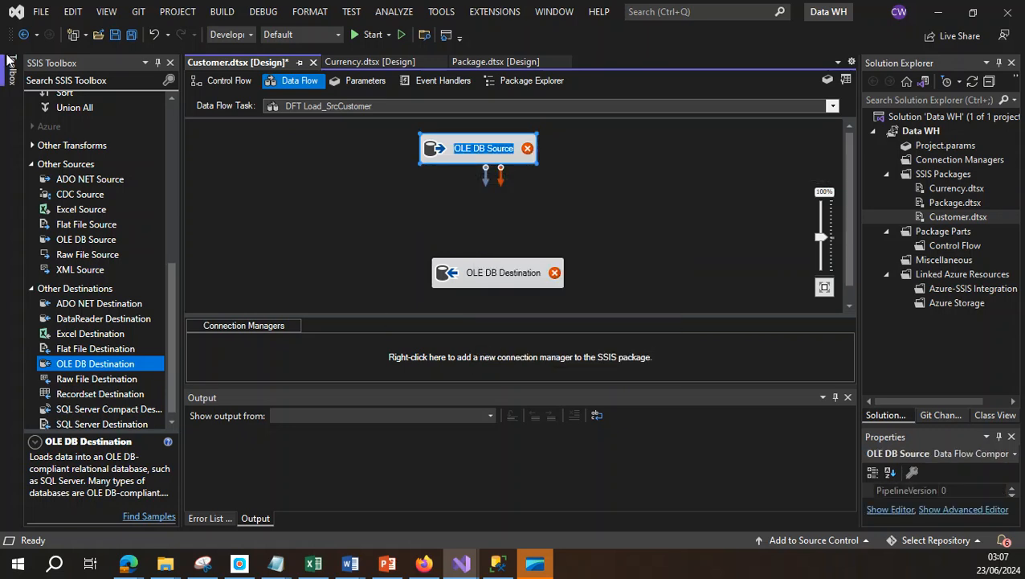
{"action": "left_click", "coordinate": [478, 156]}
{"action": "key", "text": "BackSpace"}
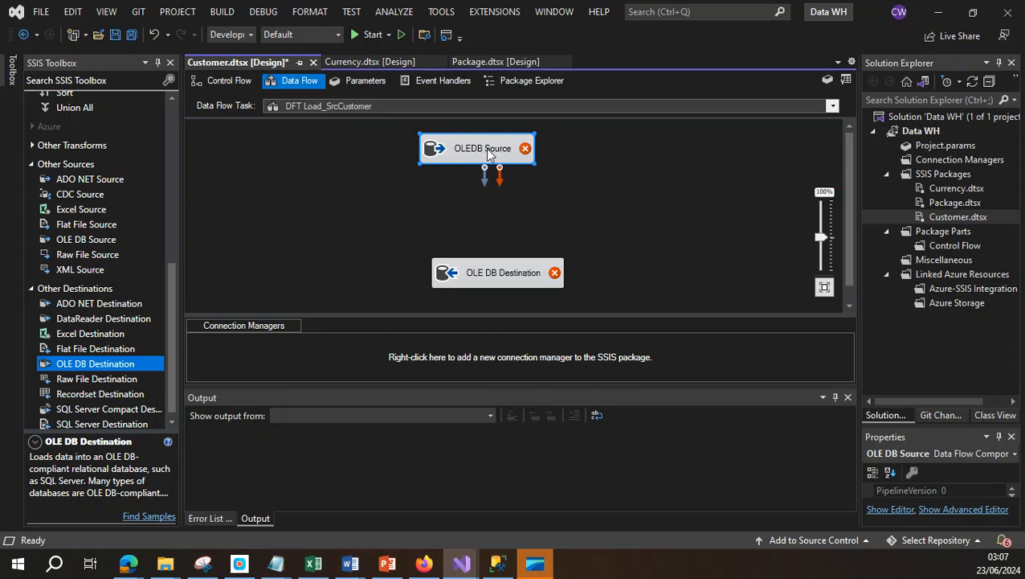
{"action": "type", "text": "Load"}
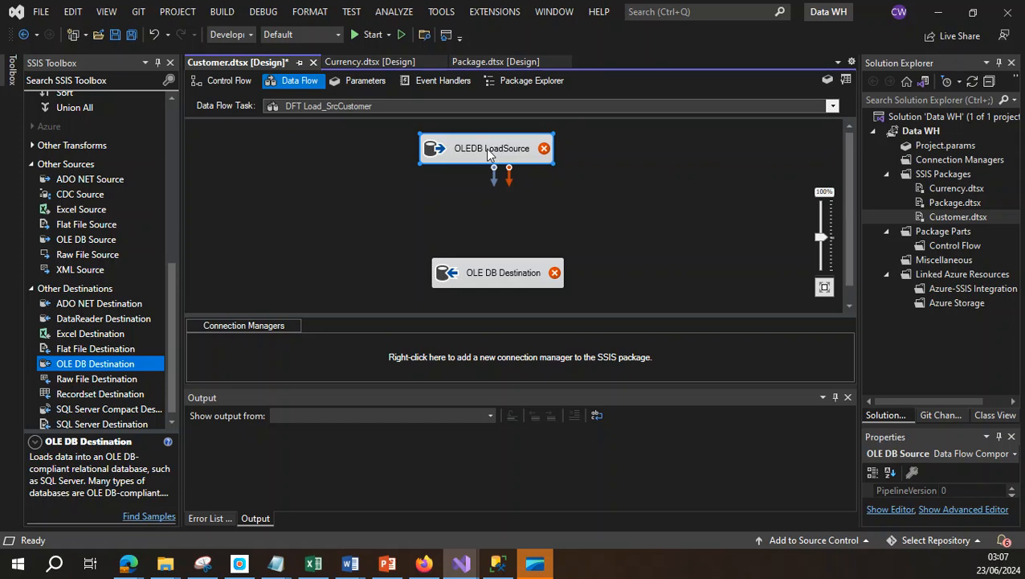
{"action": "type", "text": " Sales"}
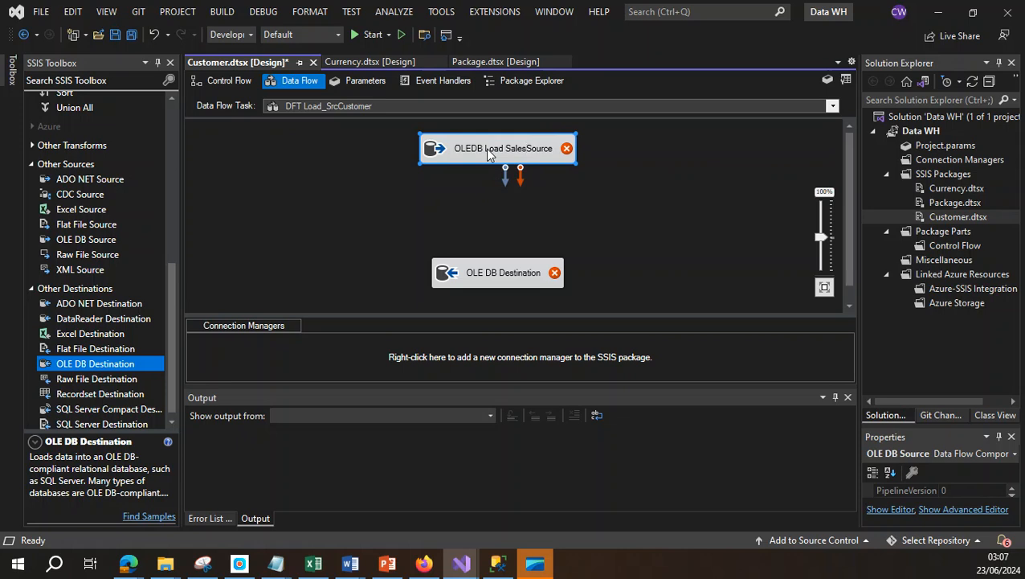
{"action": "type", "text": " Src"}
{"action": "type", "text": "Custome"}
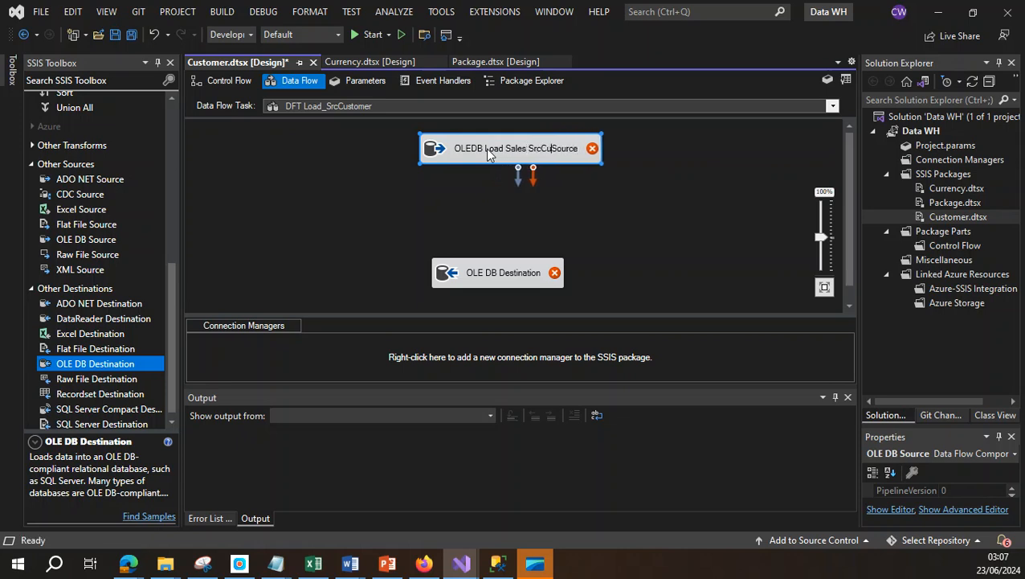
{"action": "type", "text": "rs"}
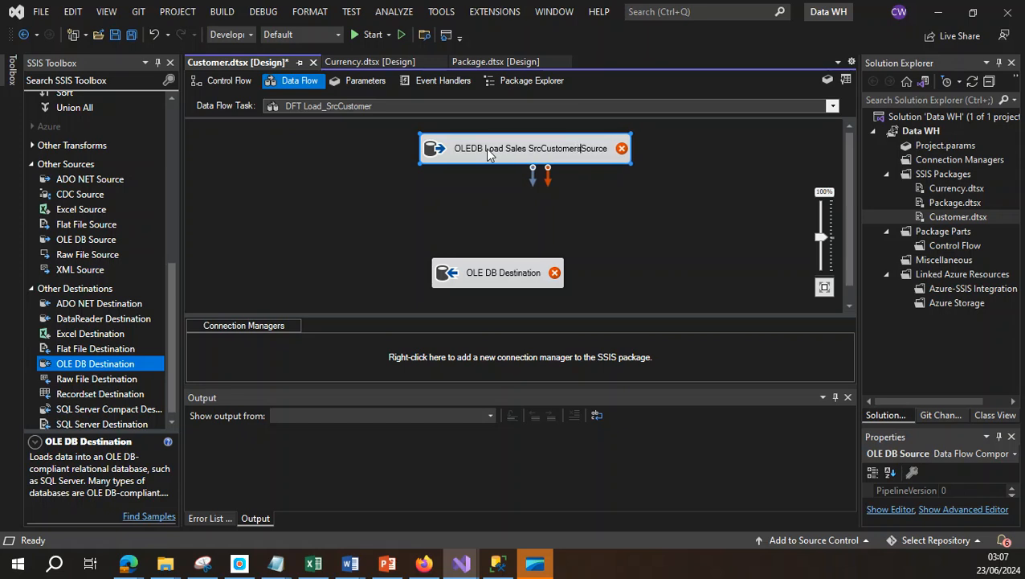
{"action": "key", "text": "BackSpace"}
{"action": "key", "text": "Delete"}
{"action": "key", "text": "Delete"}
{"action": "key", "text": "Delete"}
{"action": "key", "text": "Delete"}
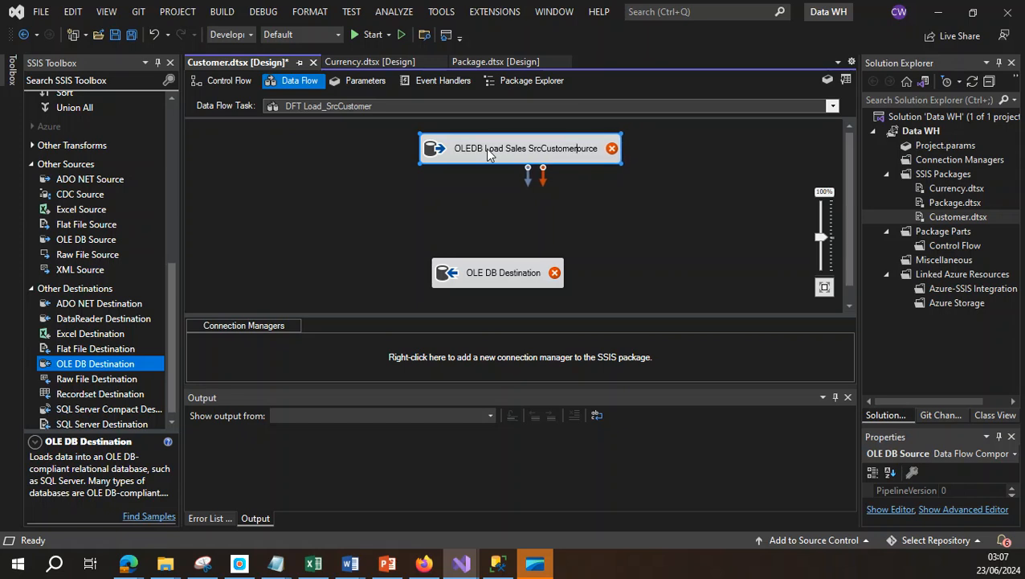
{"action": "key", "text": "Delete"}
{"action": "key", "text": "Delete"}
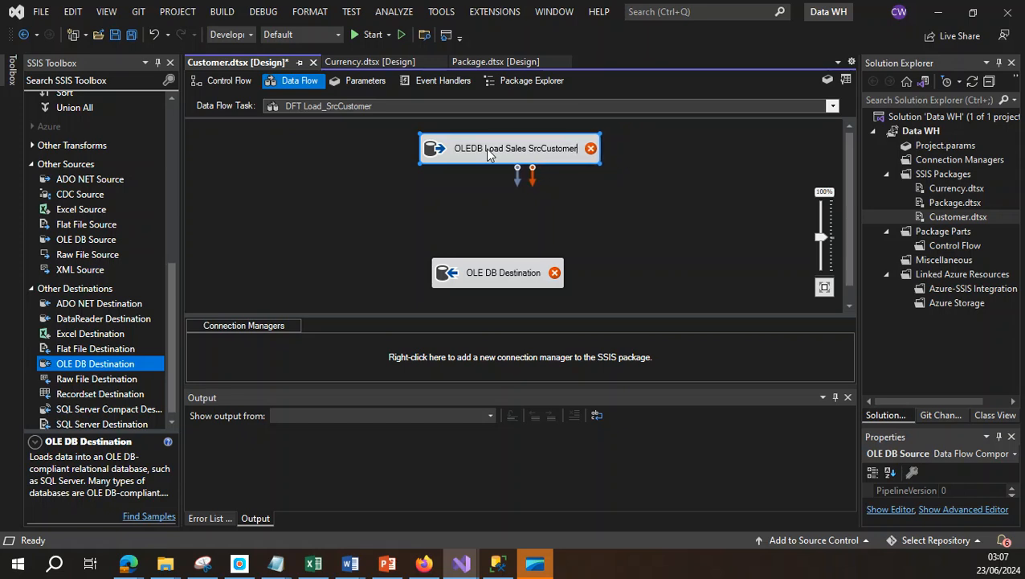
{"action": "left_click", "coordinate": [519, 215]}
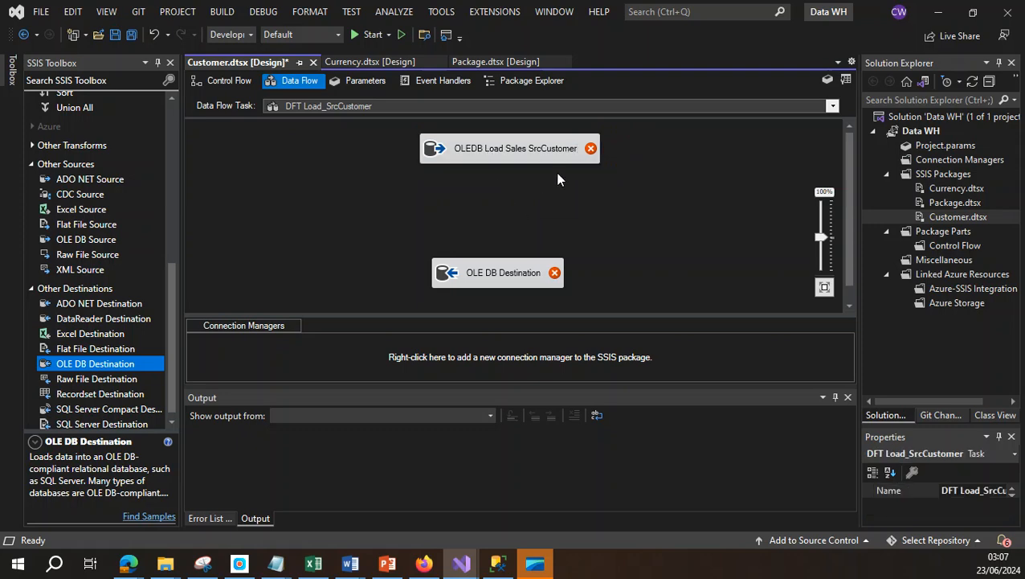
Step: Rename the OLE DB Destination in the data flow as OLEDB Dst SrcCustomer
{"action": "right_click", "coordinate": [514, 271]}
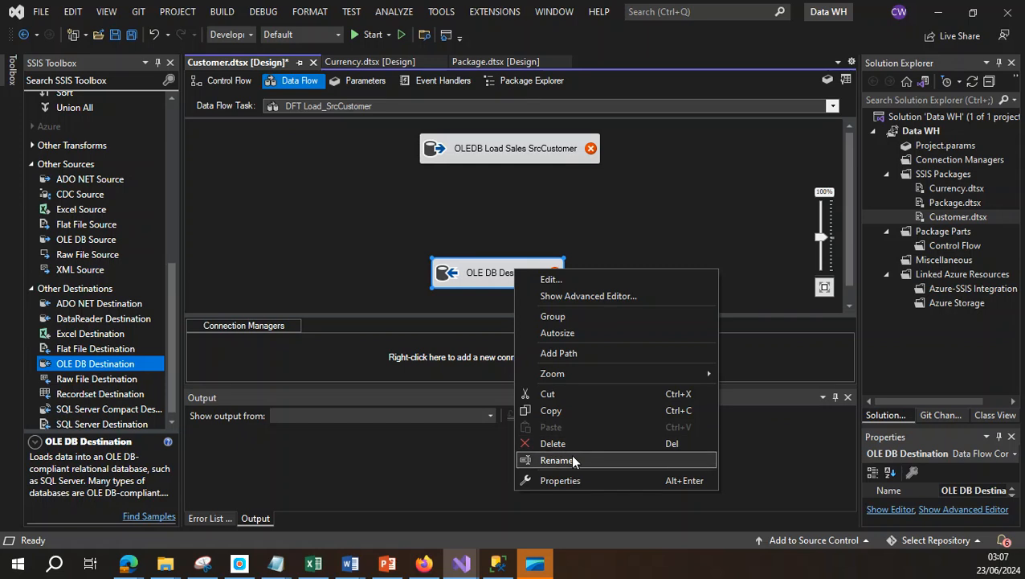
{"action": "left_click", "coordinate": [557, 460]}
{"action": "left_click", "coordinate": [485, 274]}
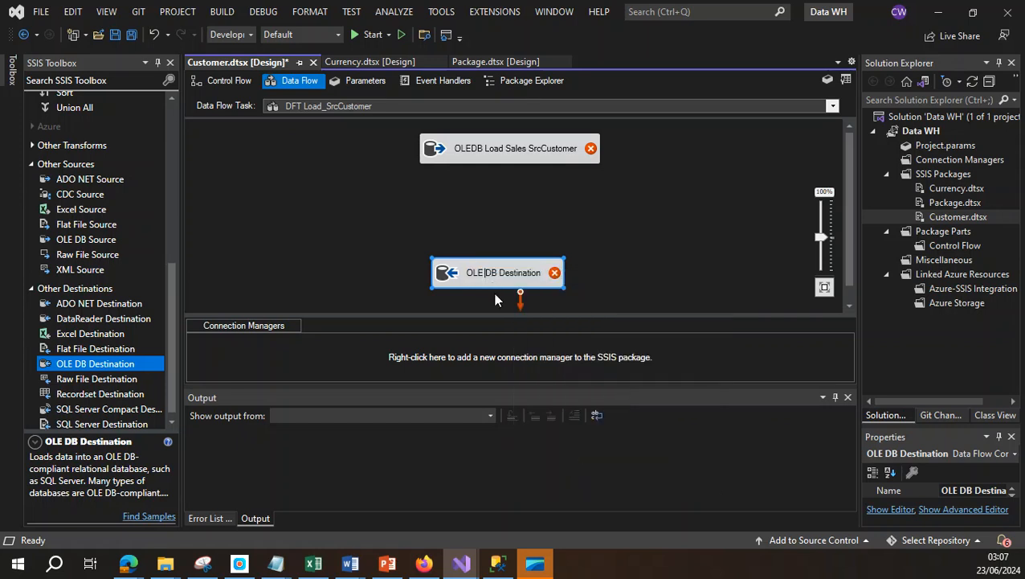
{"action": "key", "text": "Delete"}
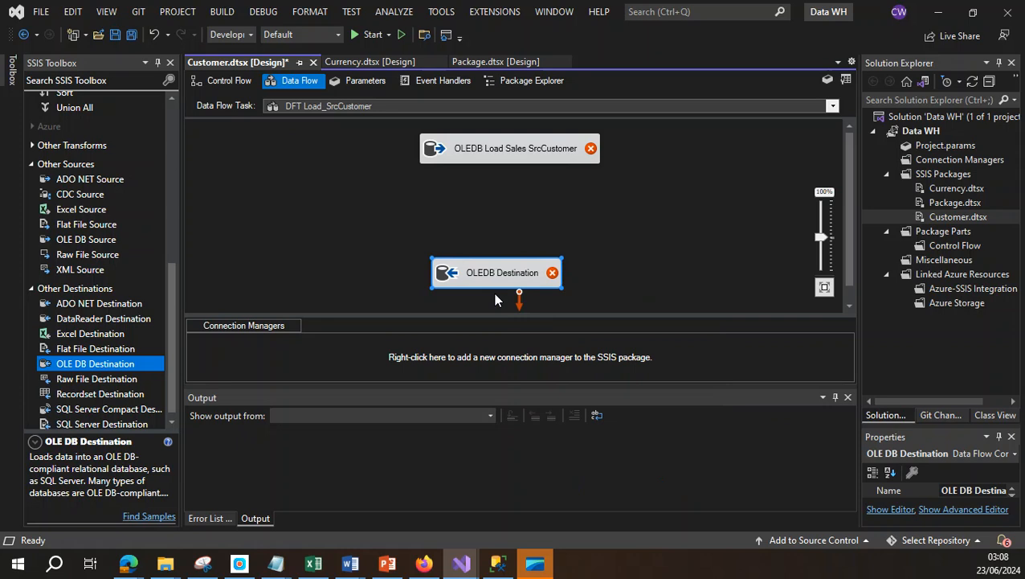
{"action": "type", "text": "Dst"}
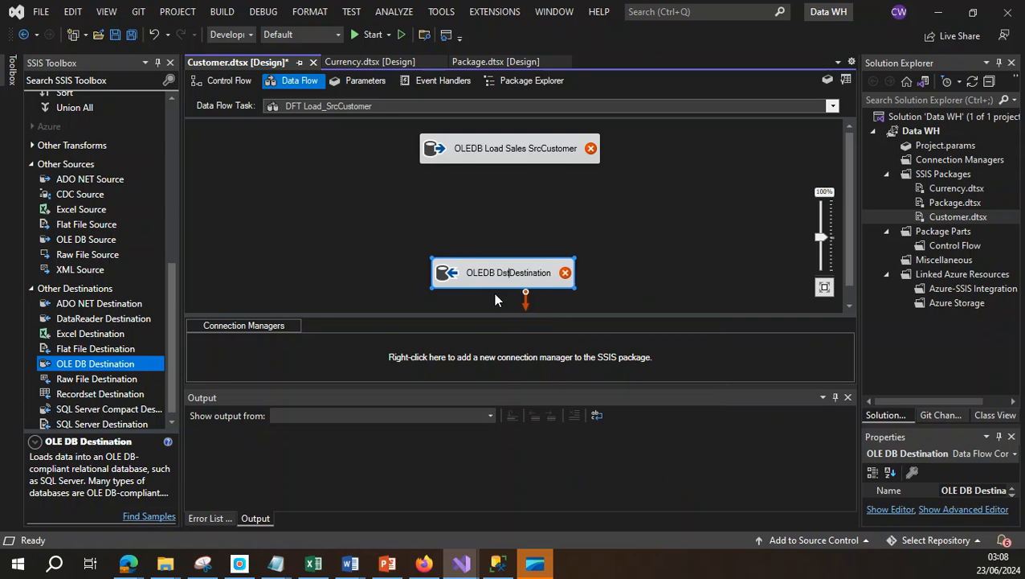
{"action": "key", "text": "Delete"}
{"action": "key", "text": "Delete"}
{"action": "key", "text": "Delete"}
{"action": "key", "text": "Delete"}
{"action": "key", "text": "Delete"}
{"action": "key", "text": "Delete"}
{"action": "key", "text": "Delete"}
{"action": "key", "text": "Delete"}
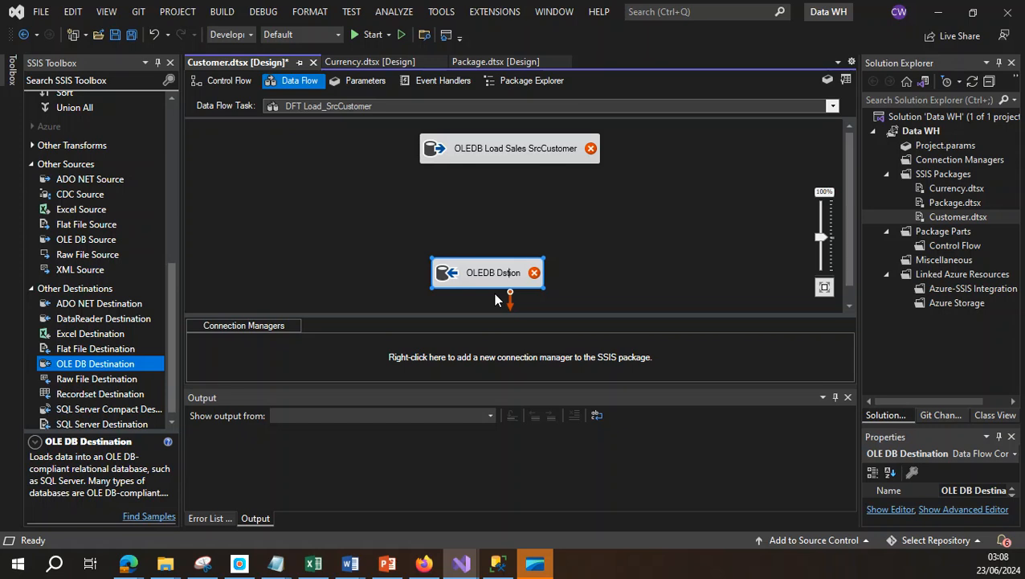
{"action": "key", "text": "Delete"}
{"action": "key", "text": "Delete"}
{"action": "key", "text": "Delete"}
{"action": "type", "text": "Src"}
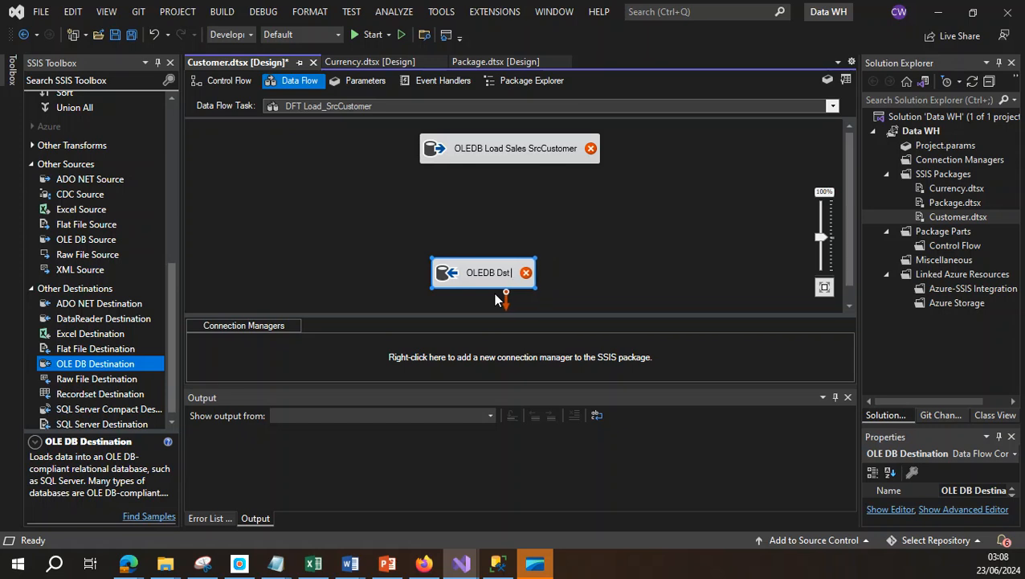
{"action": "type", "text": "C"}
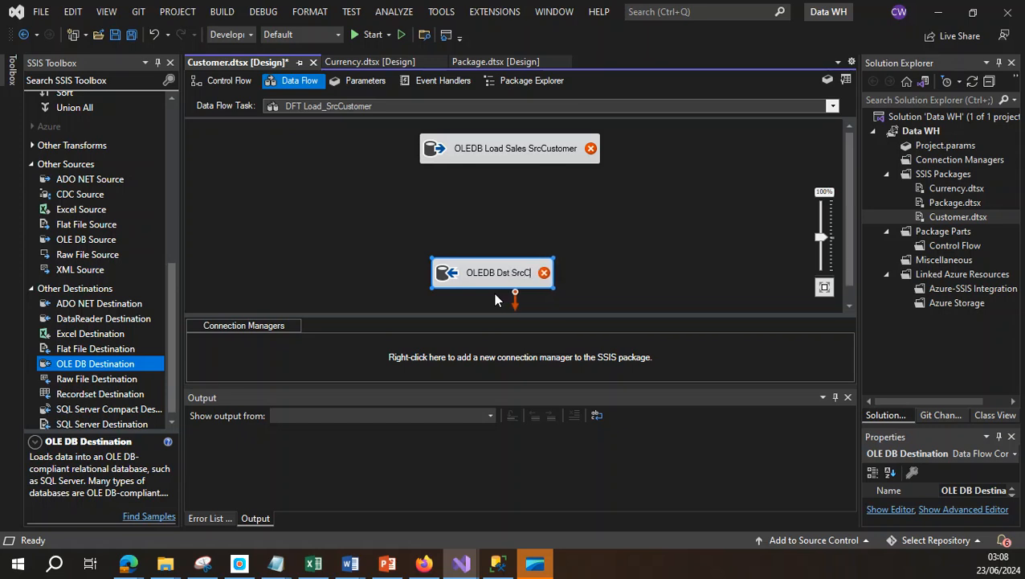
{"action": "type", "text": "ustomer"}
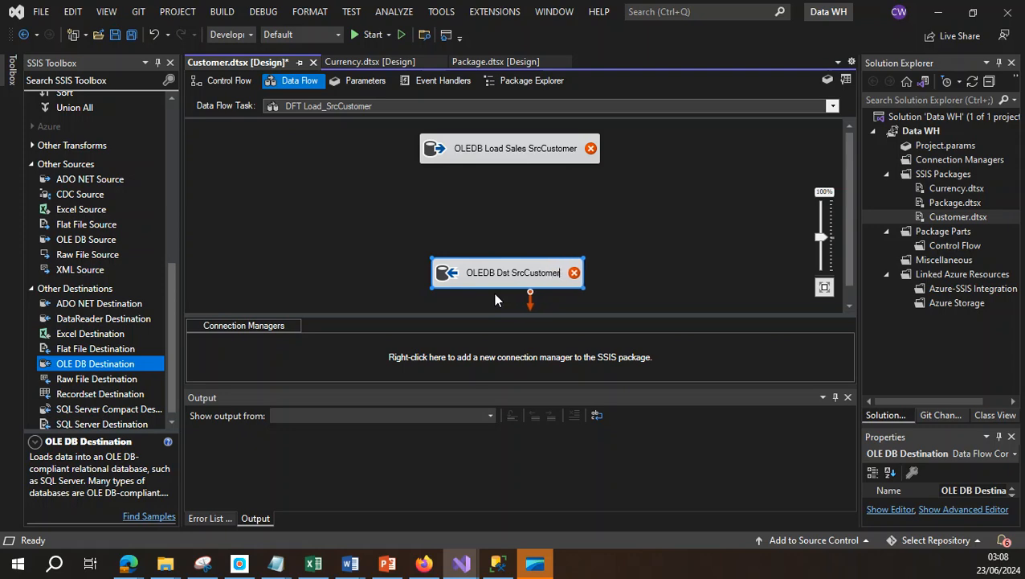
{"action": "left_click", "coordinate": [562, 231]}
Step: Connect the data output of OLEDB Load Sales SrcCustomer to OLEDB Dst SrcCustomer and save the package
{"action": "left_click", "coordinate": [516, 153]}
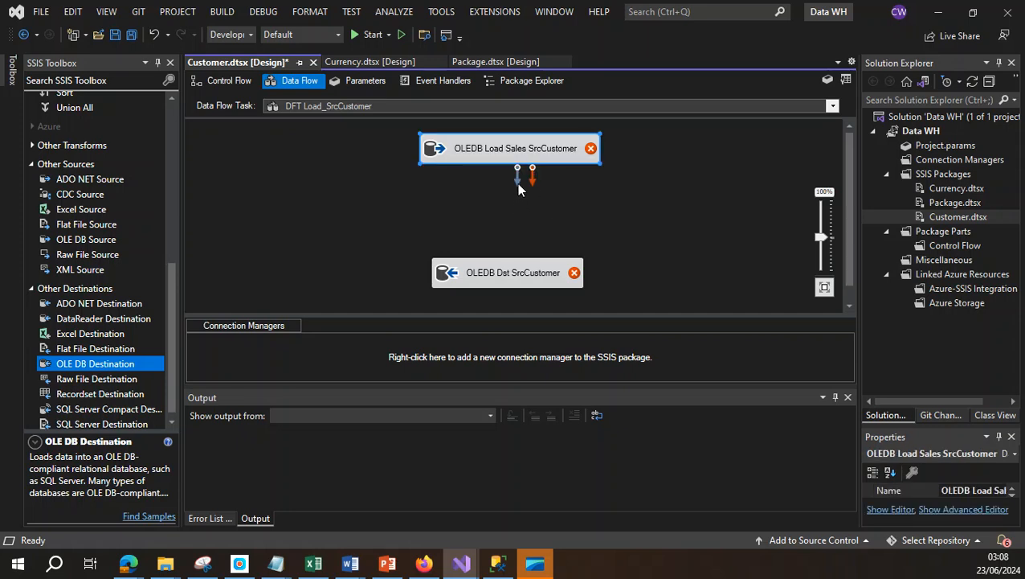
{"action": "left_click_drag", "start_coordinate": [517, 182], "coordinate": [518, 271]}
{"action": "left_click", "coordinate": [607, 205]}
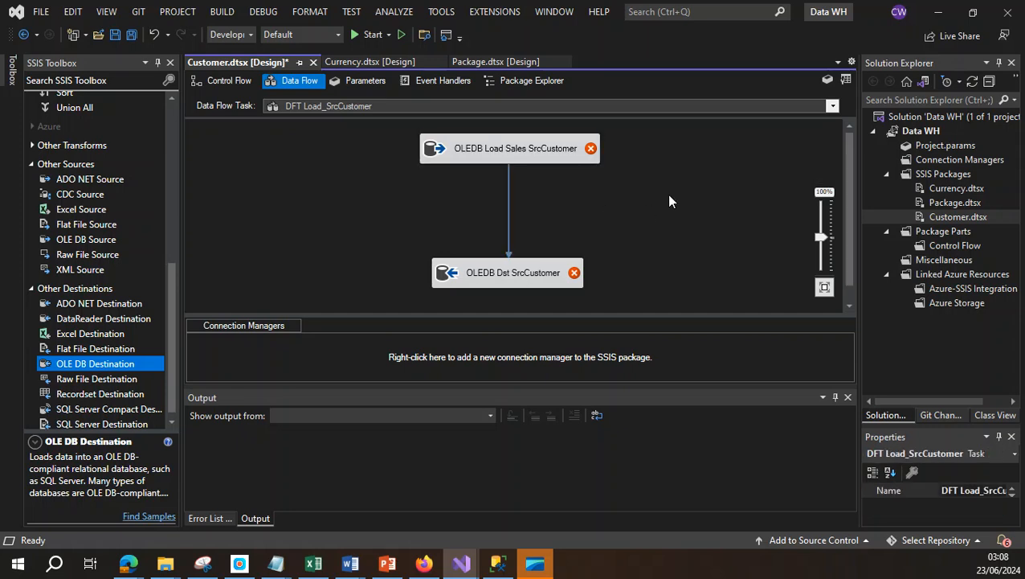
{"action": "left_click", "coordinate": [131, 35]}
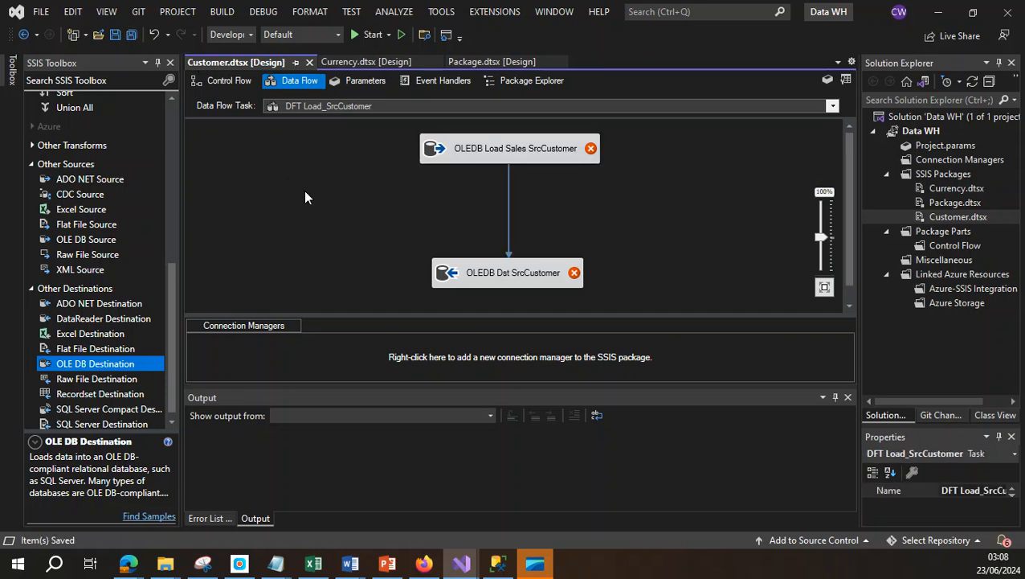
Step: Open the OLEDB Load Sales SrcCustomer source for editing and assign it a new connection manager based on LocalHost.AdventureWorks2019.sa
{"action": "mouse_move", "coordinate": [520, 150]}
{"action": "double_click", "coordinate": [521, 151]}
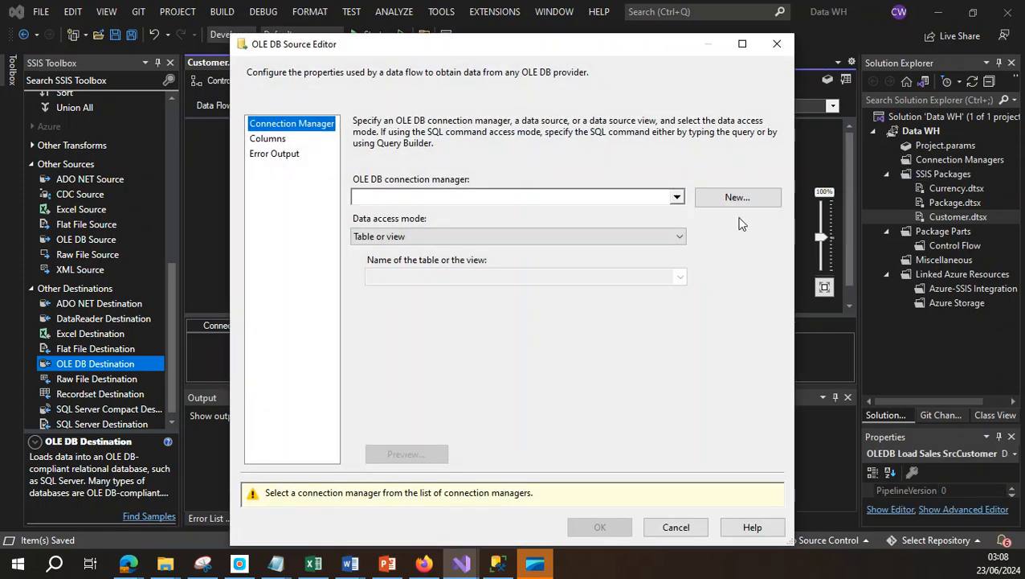
{"action": "left_click", "coordinate": [677, 197]}
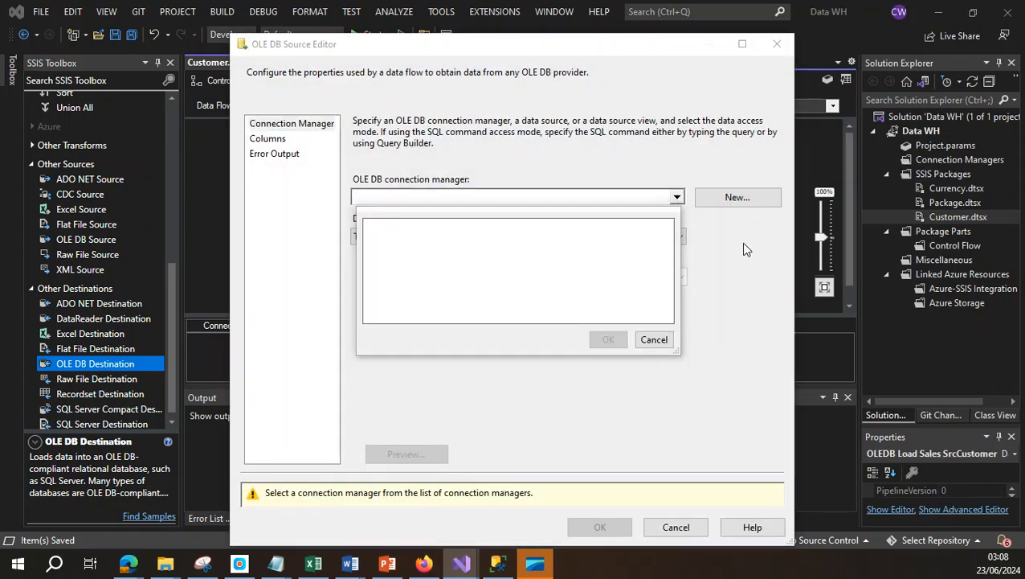
{"action": "left_click", "coordinate": [654, 339]}
{"action": "left_click", "coordinate": [735, 197]}
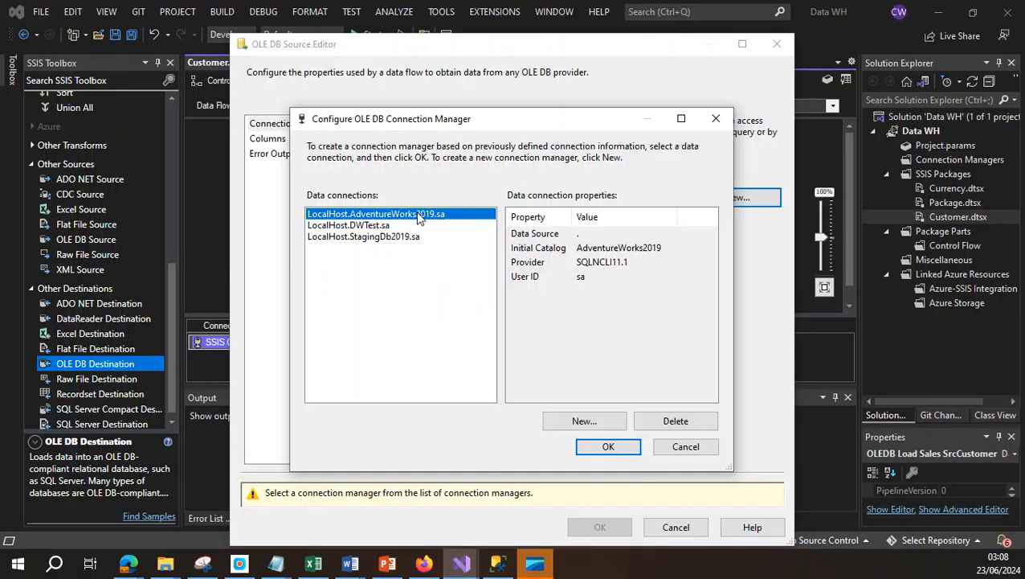
{"action": "left_click", "coordinate": [614, 446]}
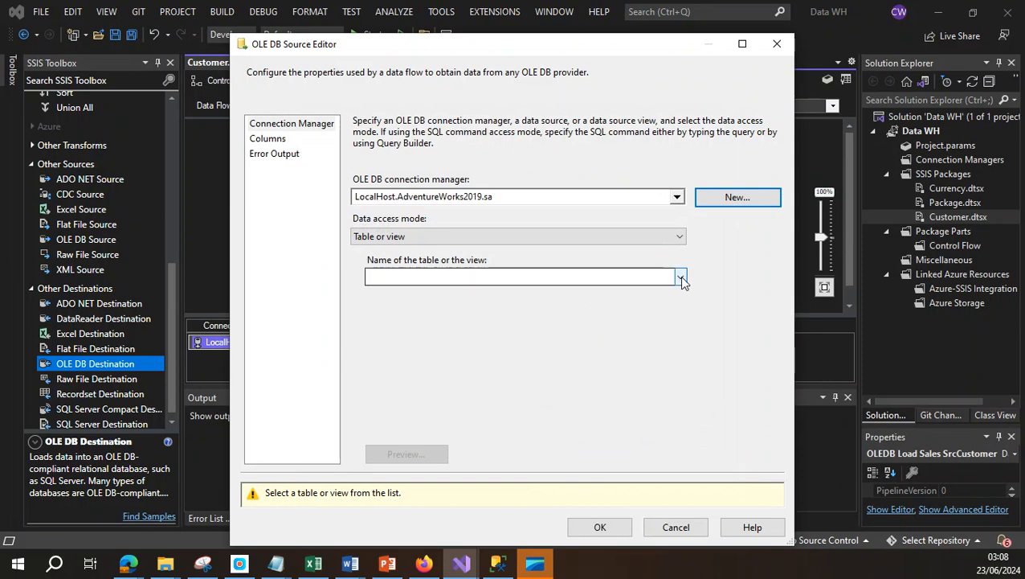
{"action": "left_click", "coordinate": [681, 278]}
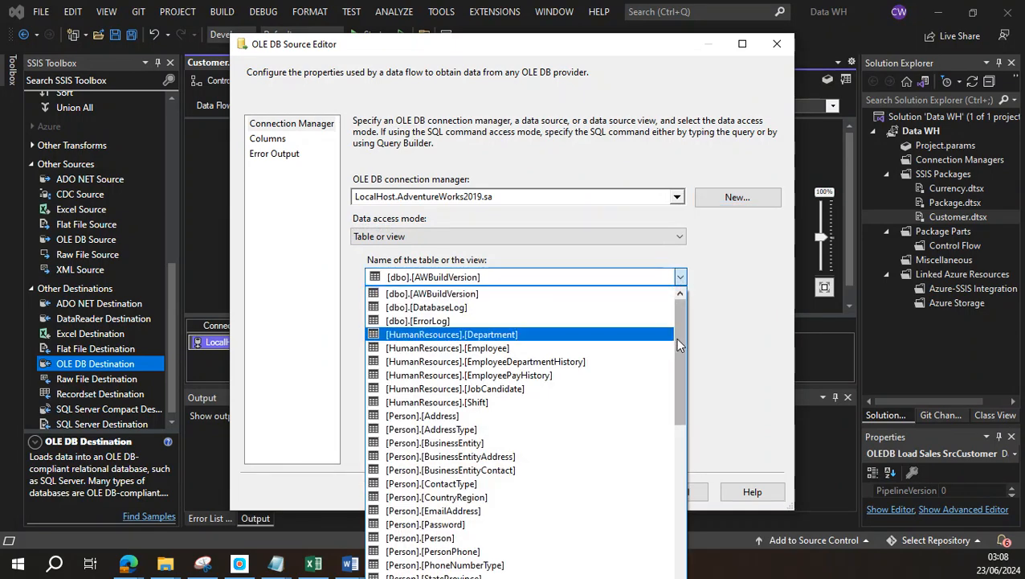
{"action": "left_click_drag", "start_coordinate": [675, 340], "coordinate": [673, 534]}
{"action": "left_click", "coordinate": [545, 524]}
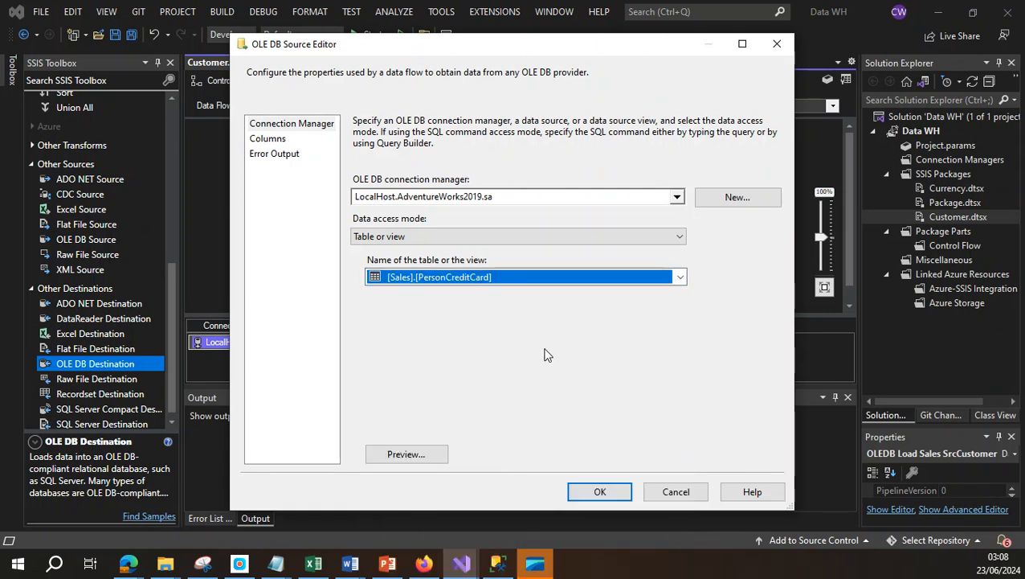
{"action": "left_click", "coordinate": [680, 278]}
{"action": "scroll", "coordinate": [678, 357], "scroll_direction": "down", "scroll_amount": 2}
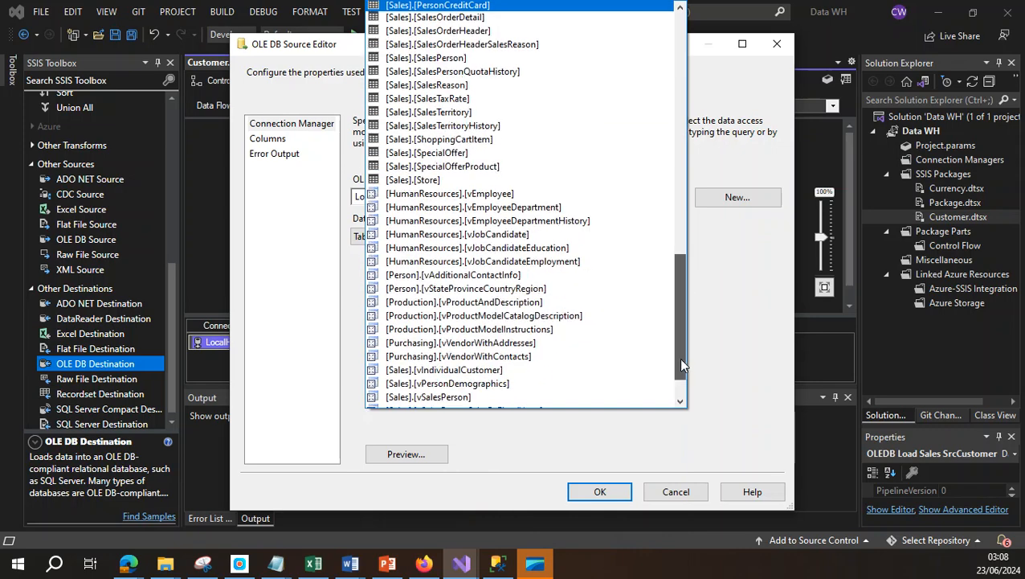
{"action": "left_click_drag", "start_coordinate": [684, 378], "coordinate": [688, 339]}
{"action": "left_click", "coordinate": [689, 339]}
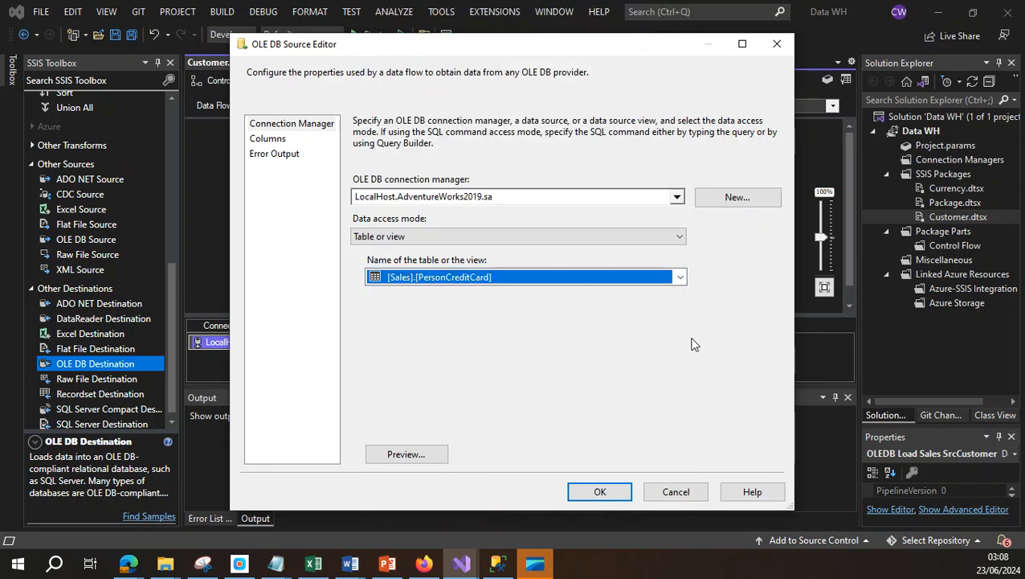
Step: Choose [Sales].[Customer] as the source table, accept the source settings, and save the package
{"action": "left_click", "coordinate": [680, 273]}
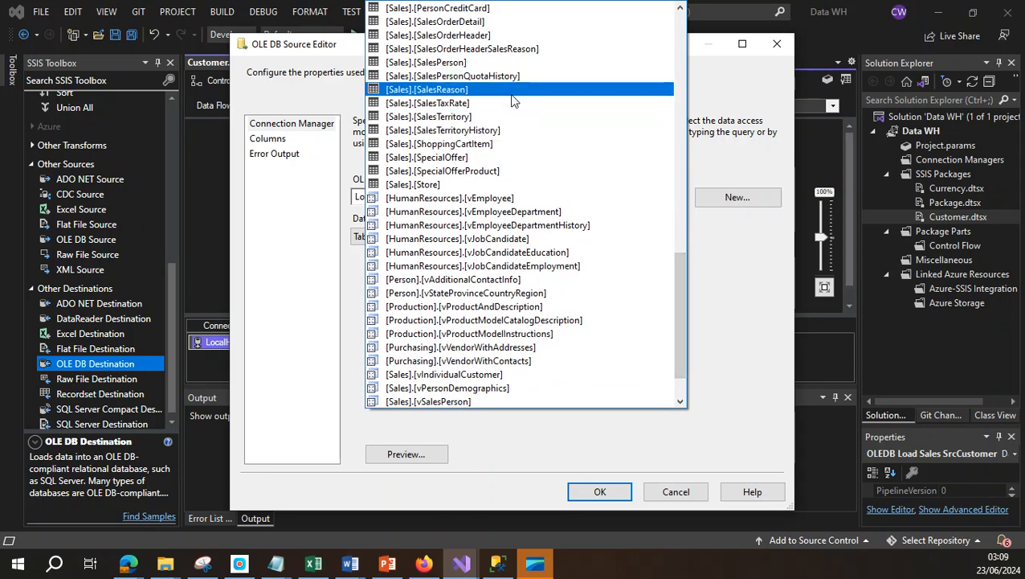
{"action": "scroll", "coordinate": [512, 99], "scroll_direction": "up", "scroll_amount": 3}
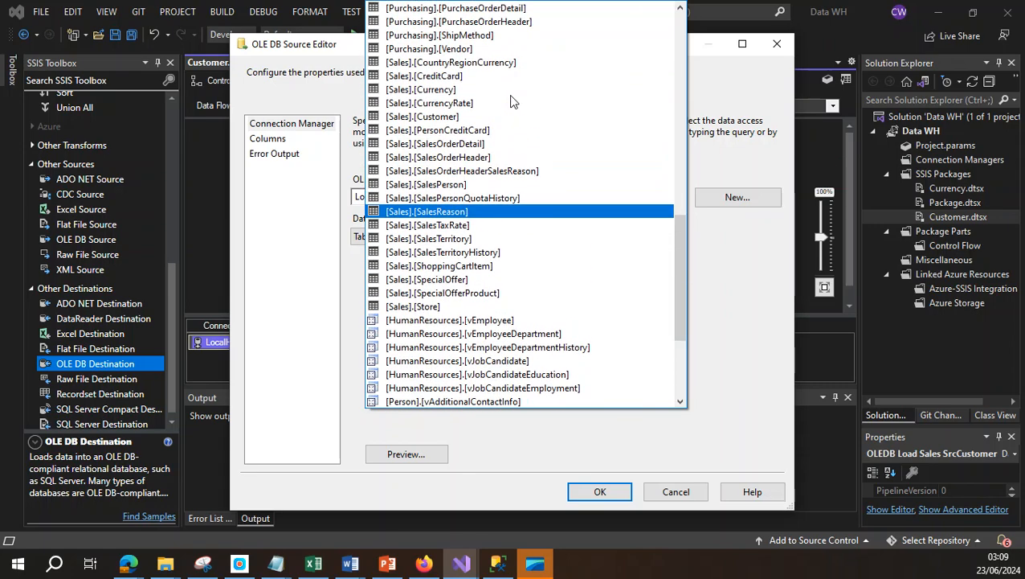
{"action": "left_click", "coordinate": [513, 103]}
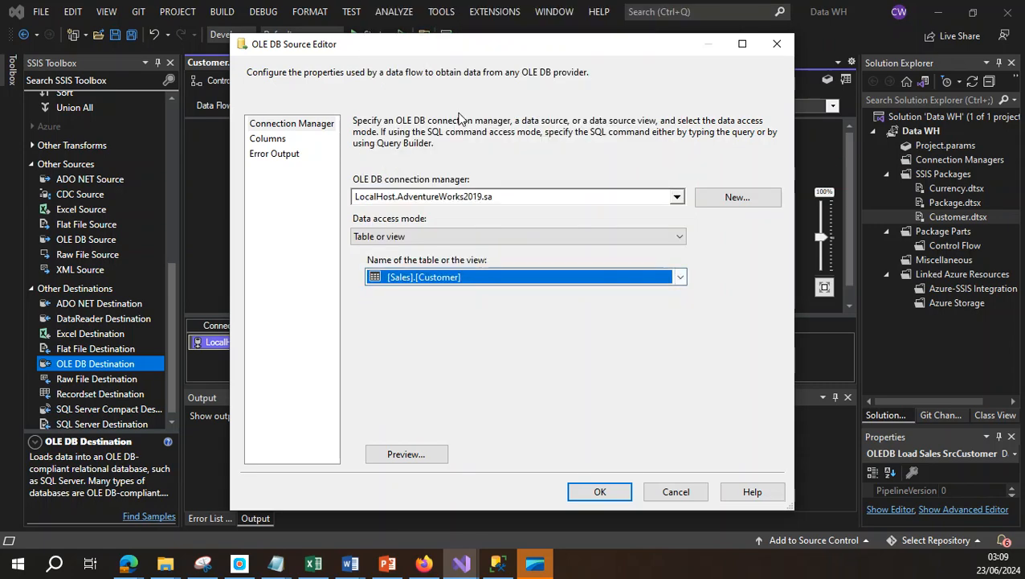
{"action": "left_click", "coordinate": [603, 492]}
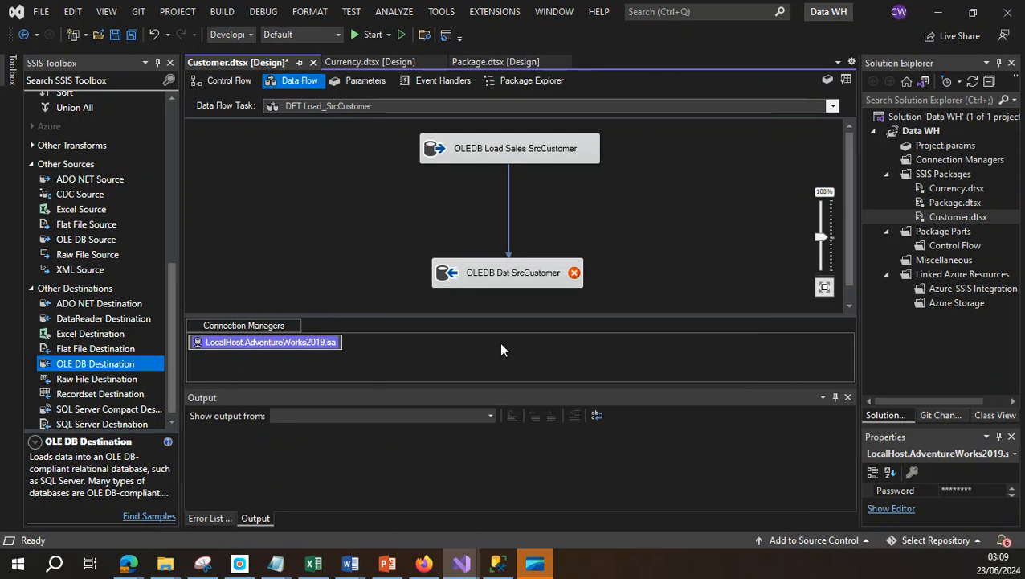
{"action": "left_click", "coordinate": [132, 35]}
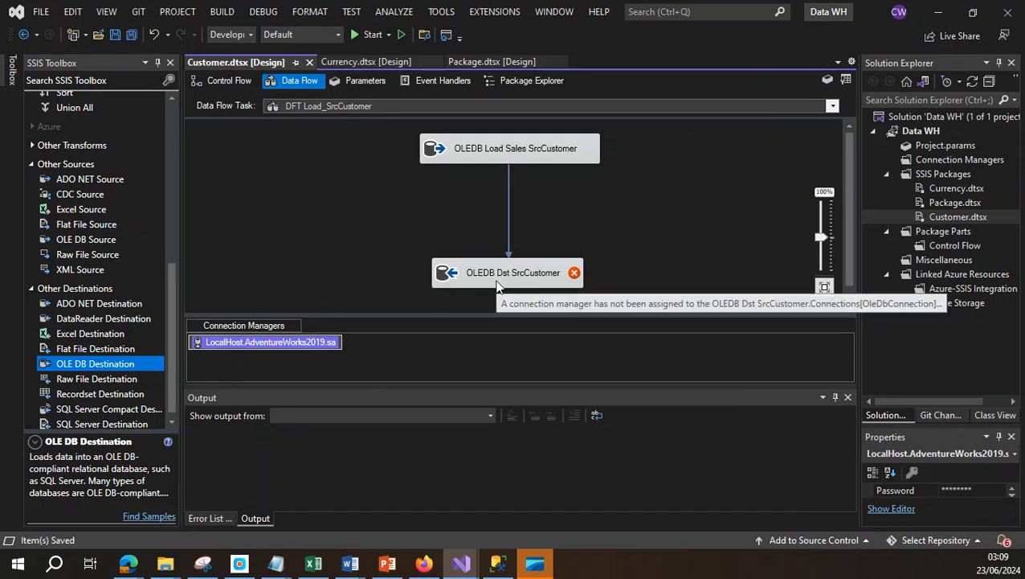
Step: Switch to SQL Server Management Studio to check the StagingDb2019 database, and return to the package in Visual Studio
{"action": "left_click", "coordinate": [496, 565]}
{"action": "left_click", "coordinate": [104, 330]}
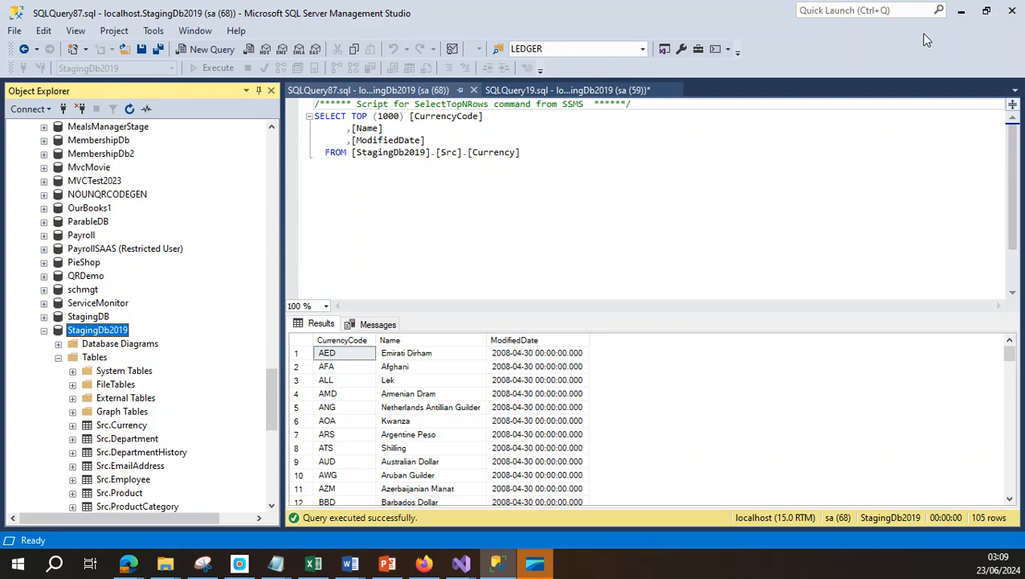
{"action": "left_click", "coordinate": [961, 10]}
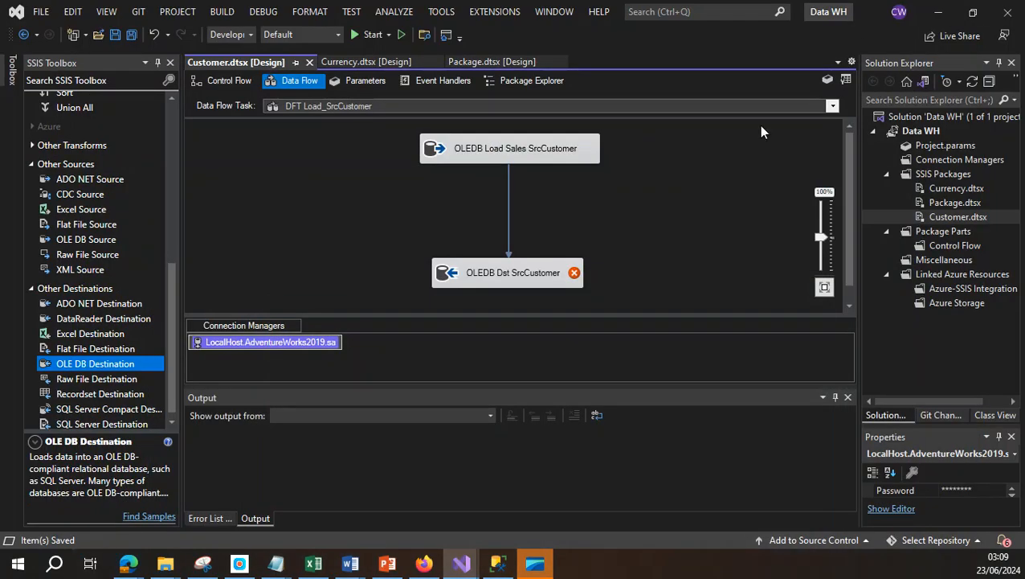
Step: Open the OLEDB Dst SrcCustomer destination for editing and assign it a new connection manager based on LocalHost.StagingDb2019.sa
{"action": "double_click", "coordinate": [535, 282]}
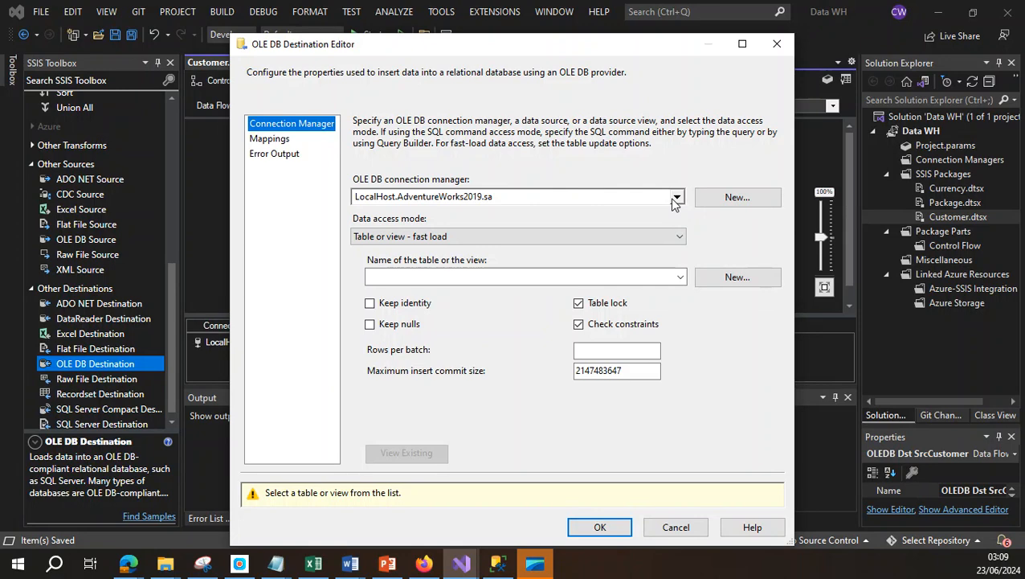
{"action": "left_click", "coordinate": [727, 201]}
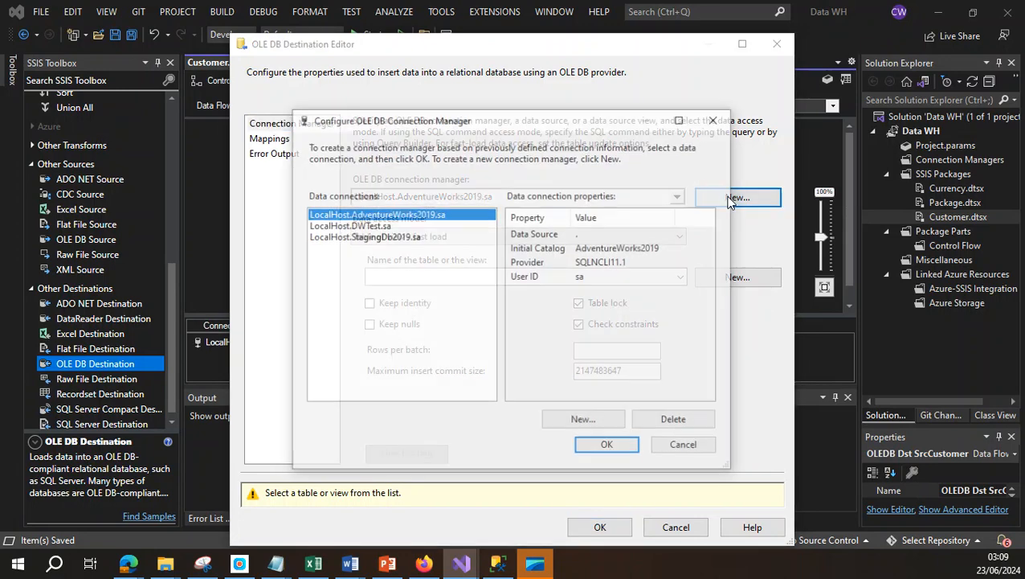
{"action": "left_click", "coordinate": [386, 238]}
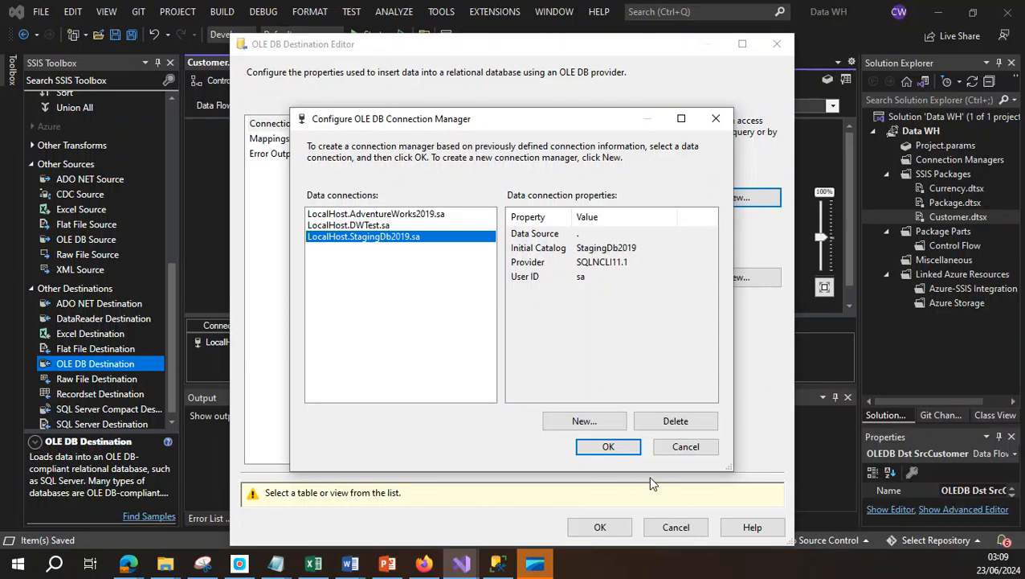
{"action": "left_click", "coordinate": [615, 450]}
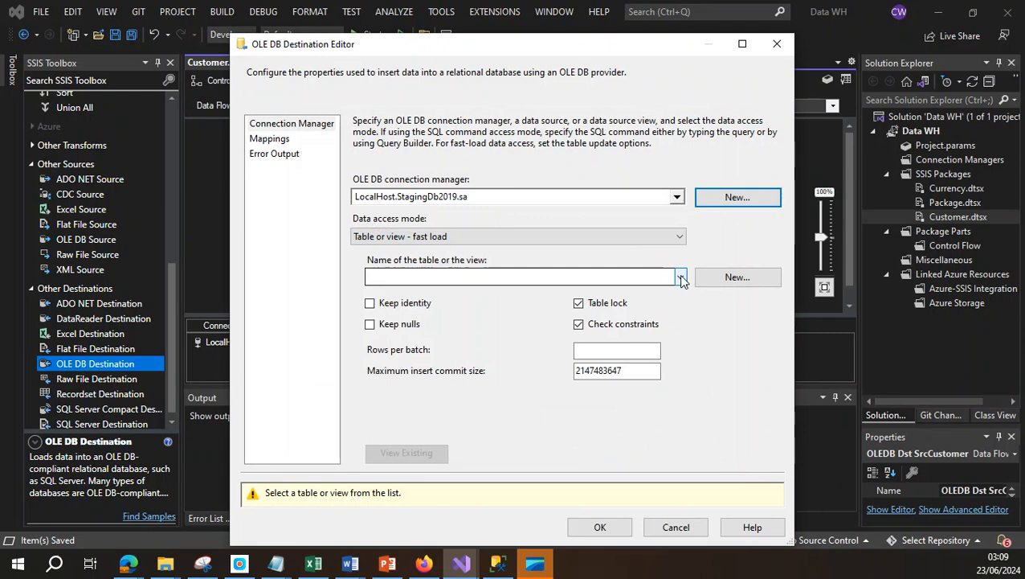
Step: Create a new destination table from the generated CREATE TABLE script, changing the table name to Src.Customer
{"action": "left_click", "coordinate": [740, 276]}
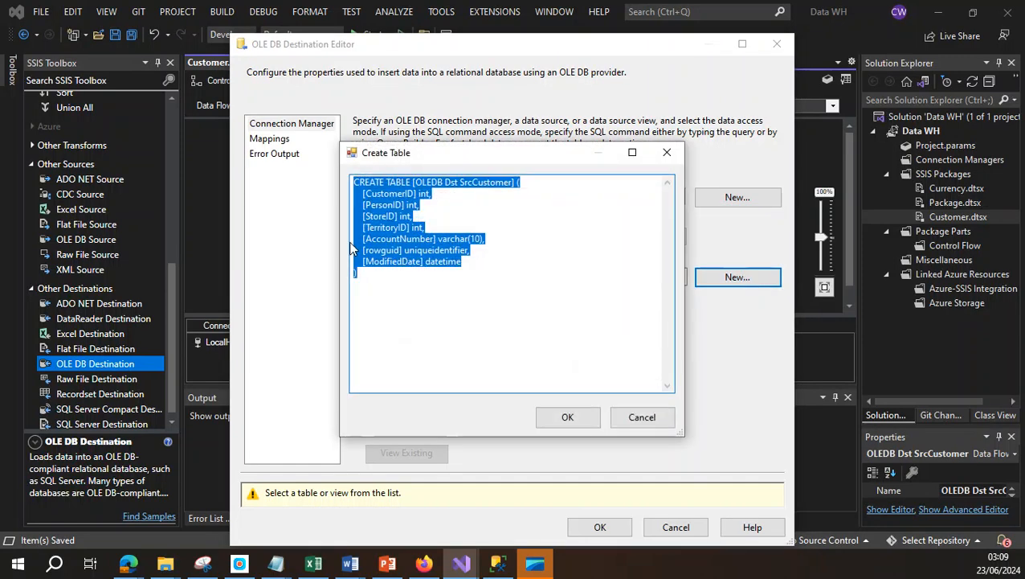
{"action": "left_click", "coordinate": [412, 183]}
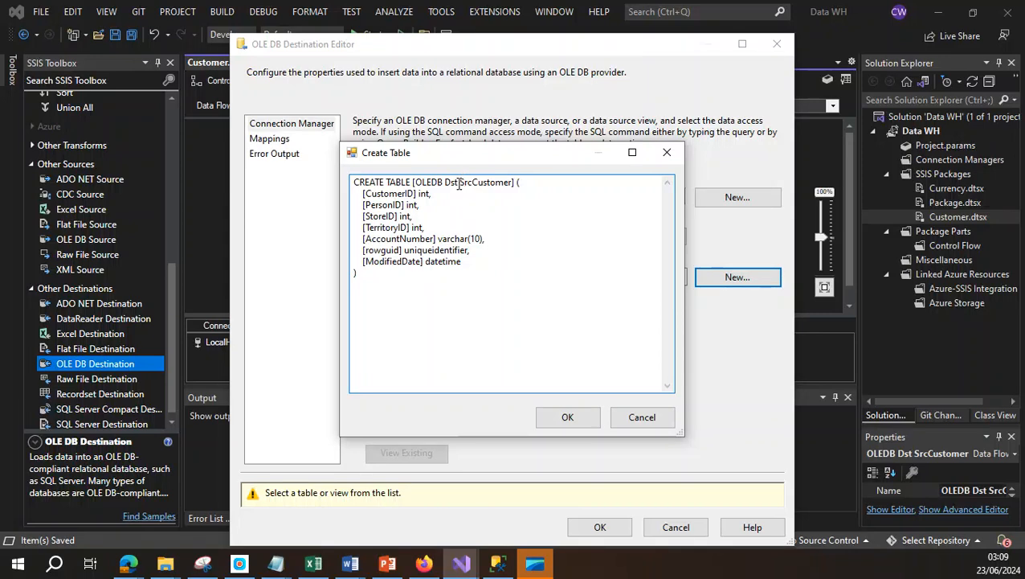
{"action": "left_click", "coordinate": [460, 182]}
{"action": "key", "text": "BackSpace"}
{"action": "key", "text": "BackSpace"}
{"action": "key", "text": "BackSpace"}
{"action": "key", "text": "BackSpace"}
{"action": "key", "text": "BackSpace"}
{"action": "key", "text": "BackSpace"}
{"action": "key", "text": "BackSpace"}
{"action": "key", "text": "BackSpace"}
{"action": "key", "text": "BackSpace"}
{"action": "key", "text": "BackSpace"}
{"action": "key", "text": "BackSpace"}
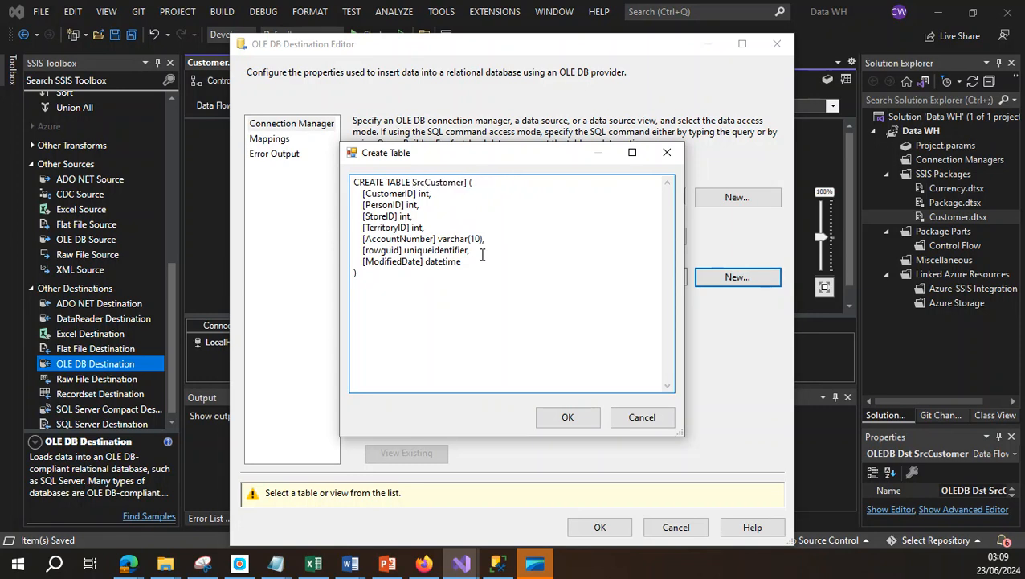
{"action": "left_click", "coordinate": [465, 184]}
{"action": "key", "text": "BackSpace"}
{"action": "key", "text": "Delete"}
{"action": "left_click", "coordinate": [425, 182]}
{"action": "type", "text": "."}
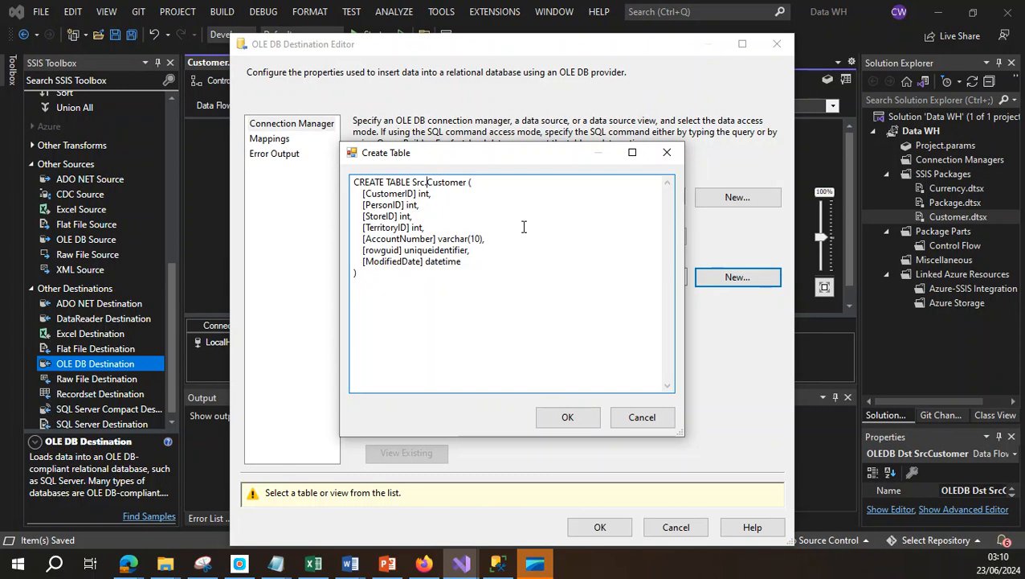
{"action": "left_click", "coordinate": [570, 419]}
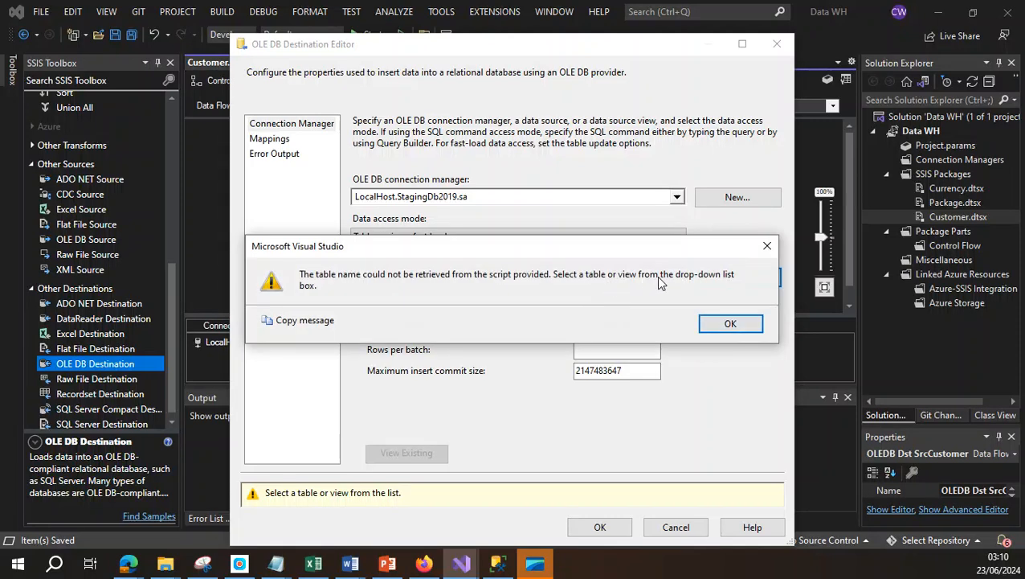
Step: Dismiss the message, refresh StagingDb2019 in SQL Server Management Studio to check for the Src.Customer table, and return to Visual Studio
{"action": "left_click", "coordinate": [731, 323]}
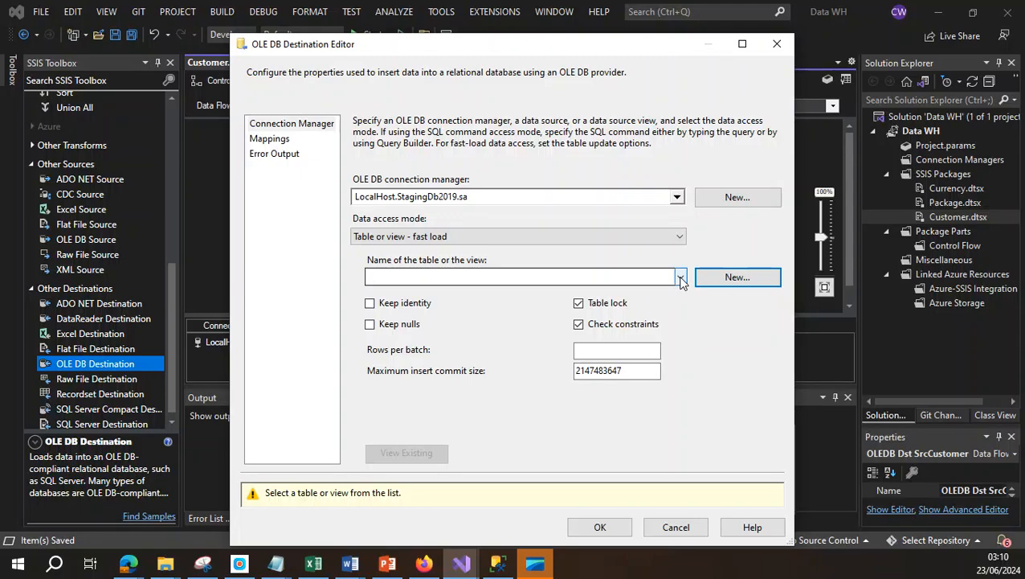
{"action": "left_click", "coordinate": [499, 562]}
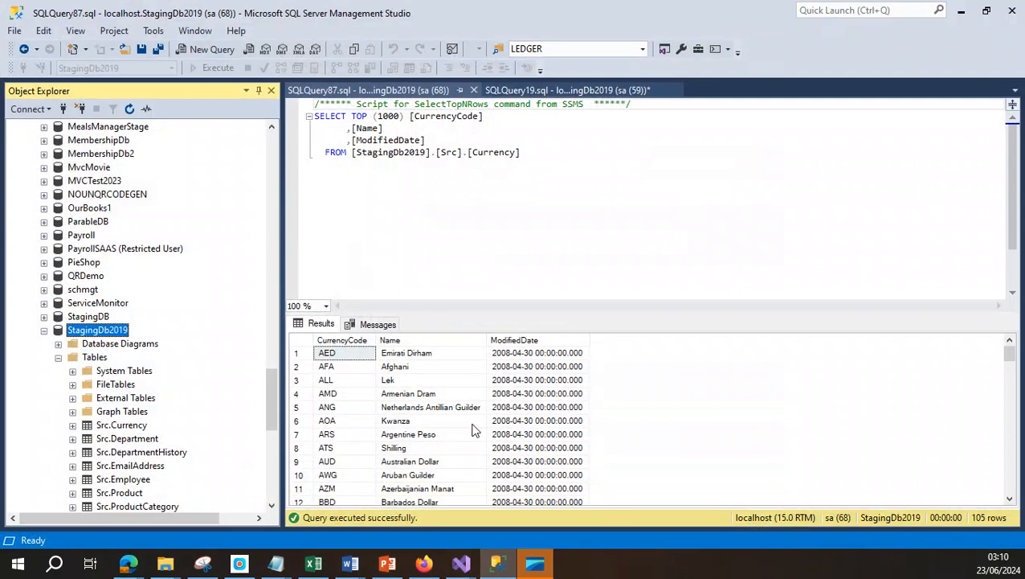
{"action": "right_click", "coordinate": [92, 331]}
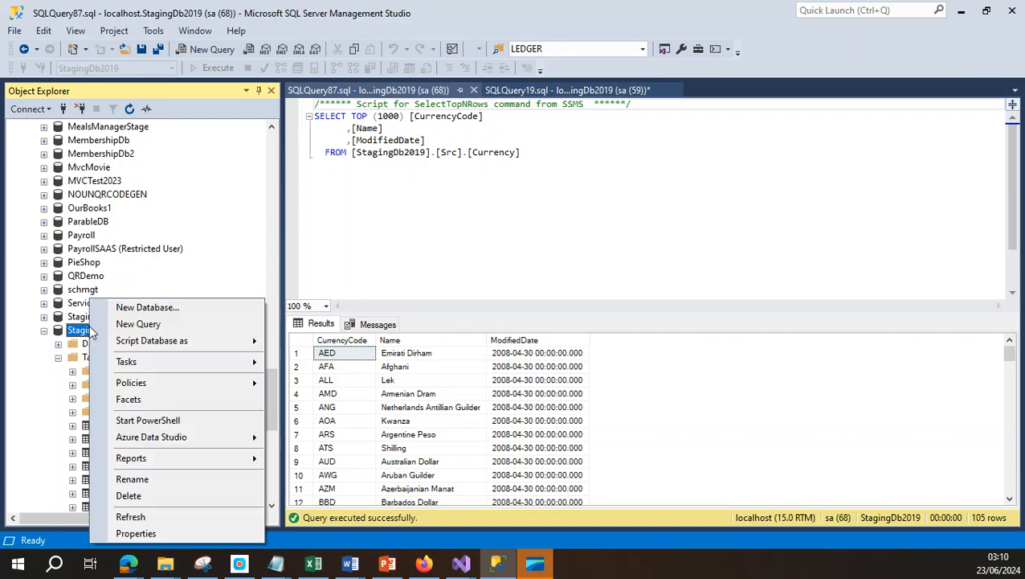
{"action": "left_click", "coordinate": [139, 515]}
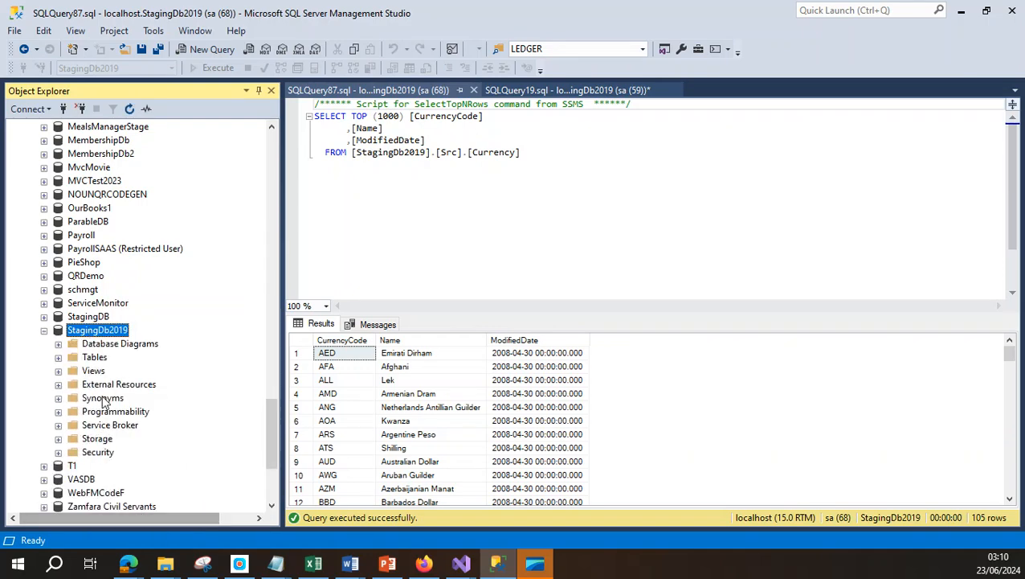
{"action": "left_click", "coordinate": [58, 357]}
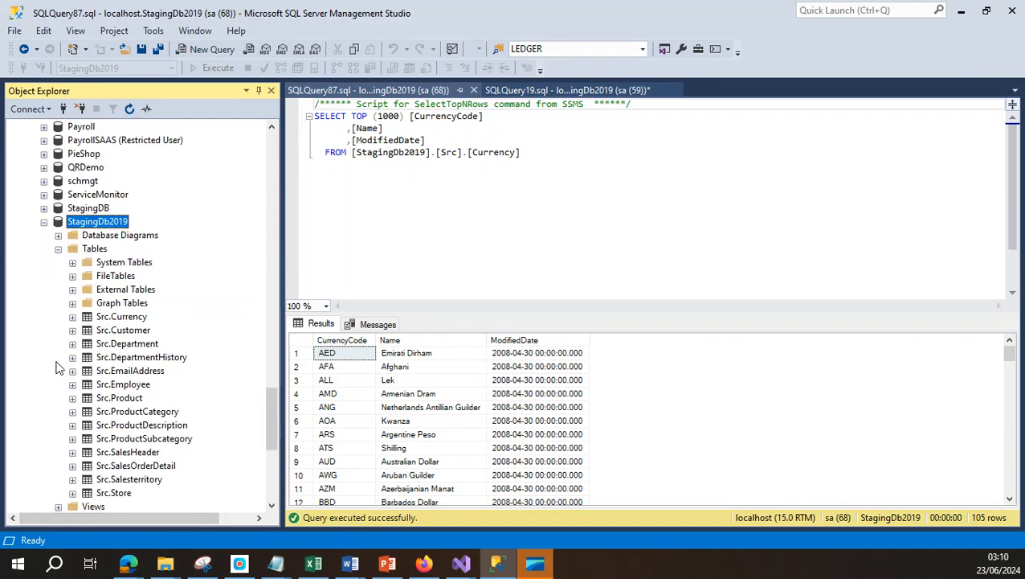
{"action": "left_click", "coordinate": [142, 331]}
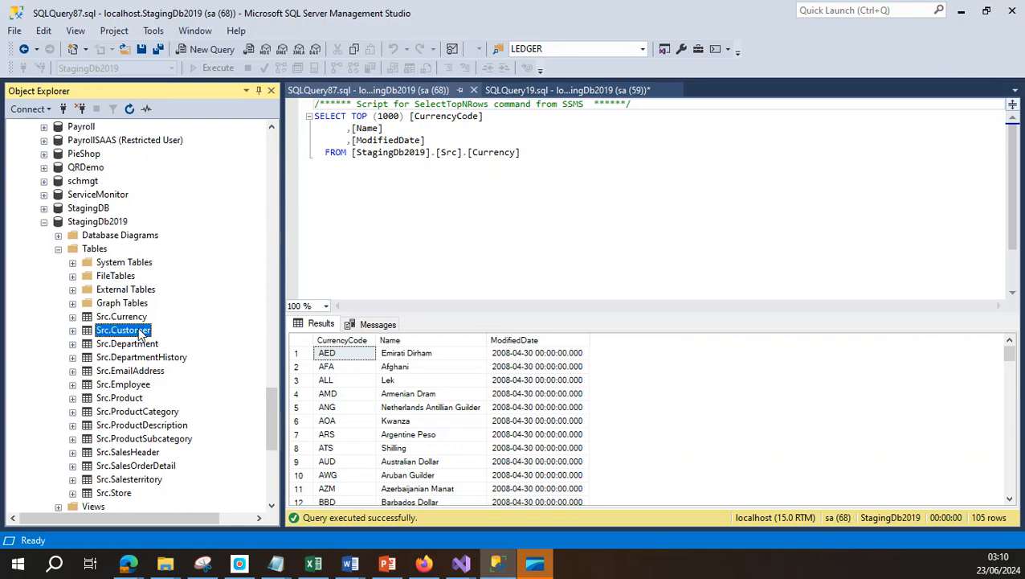
{"action": "left_click", "coordinate": [962, 11]}
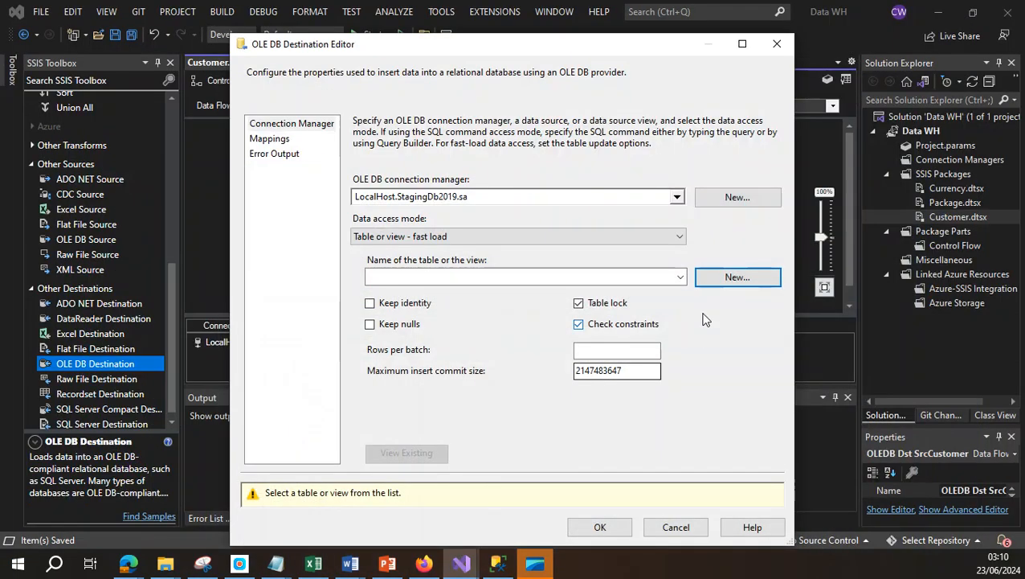
Step: Choose [Src].[Customer] as the destination table, check the column mappings, accept the destination settings, and save the package
{"action": "left_click", "coordinate": [680, 276]}
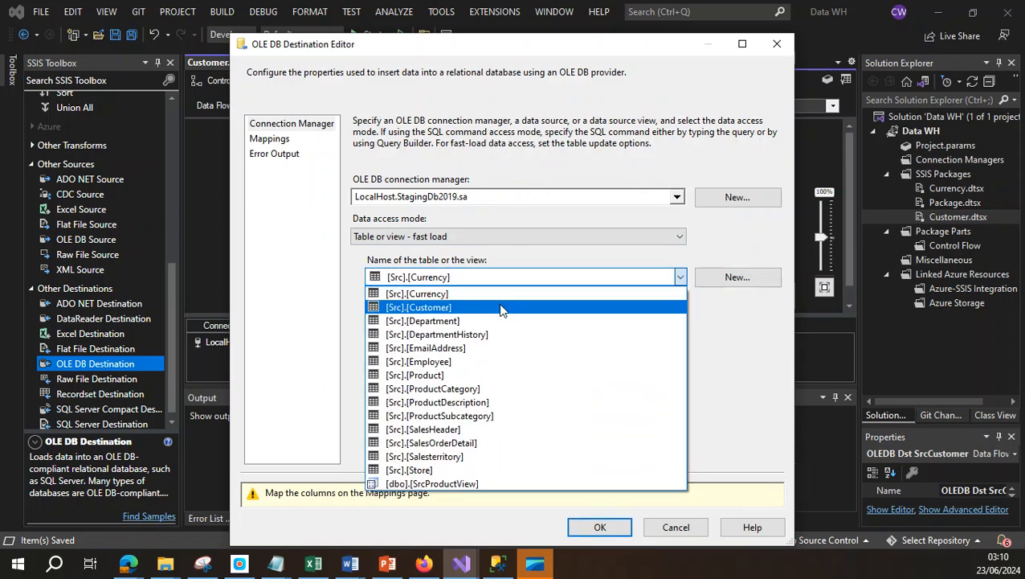
{"action": "left_click", "coordinate": [501, 308]}
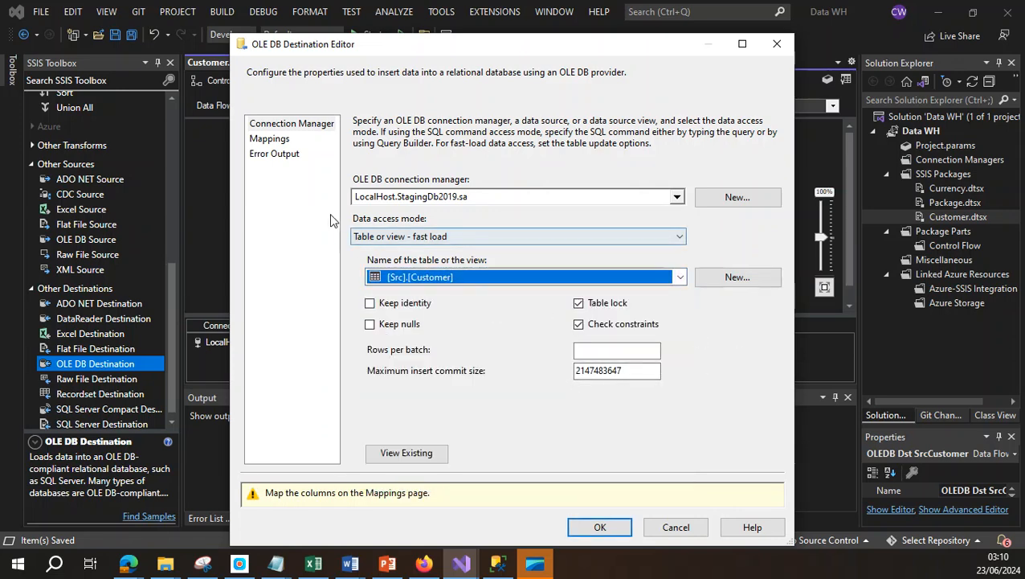
{"action": "left_click", "coordinate": [270, 140]}
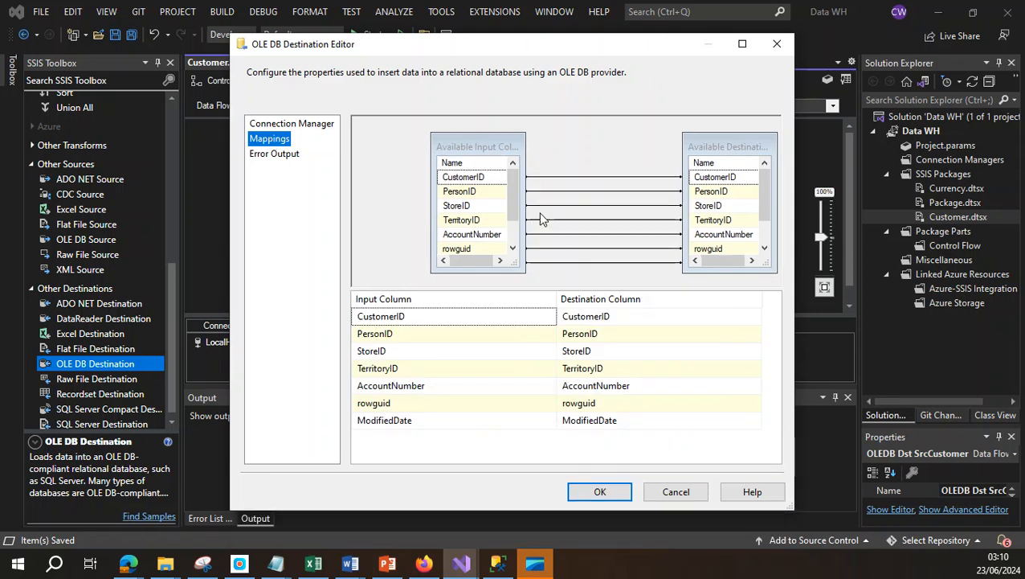
{"action": "left_click", "coordinate": [603, 493]}
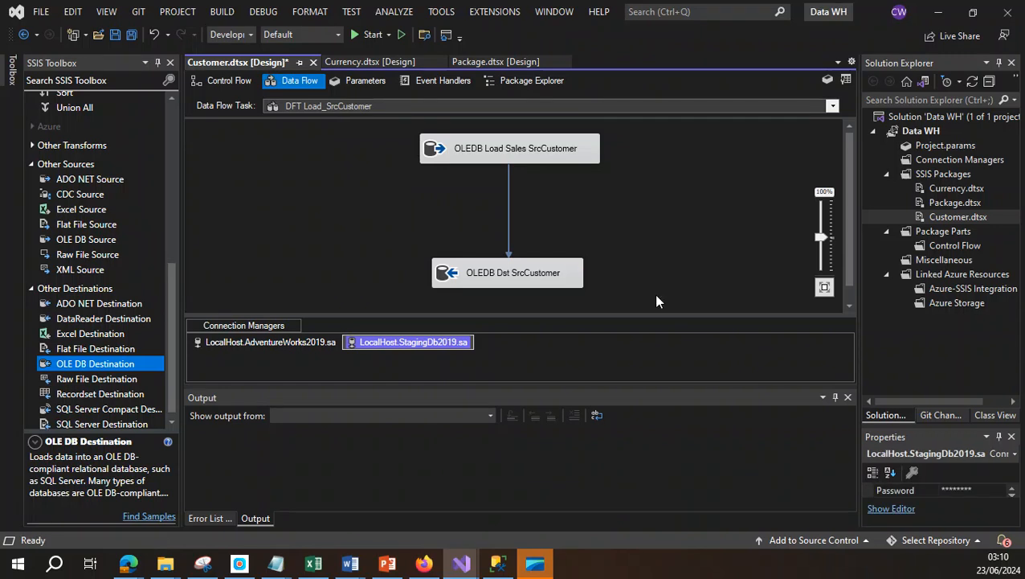
{"action": "left_click", "coordinate": [131, 36]}
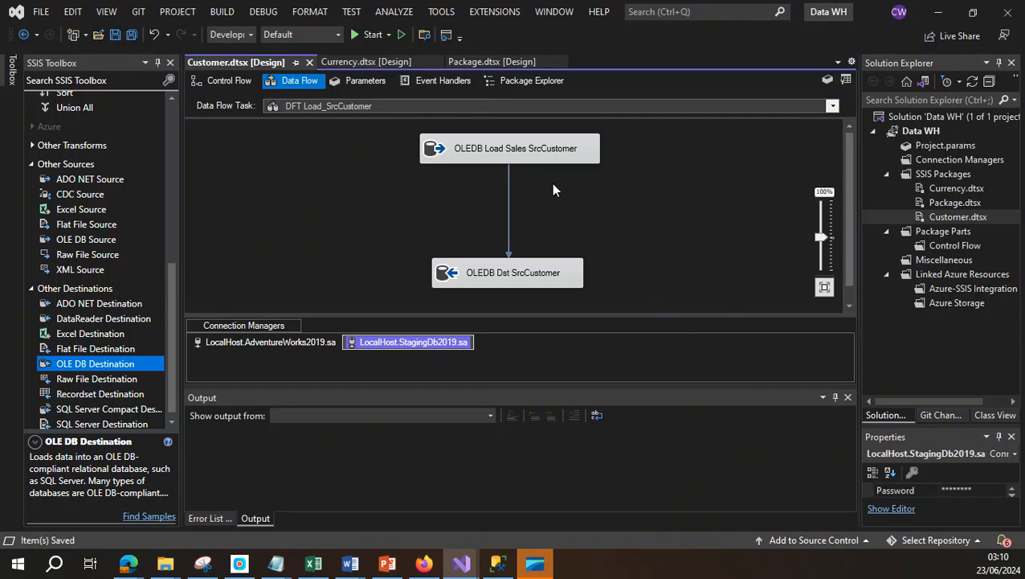
Step: Switch to SQL Server Management Studio and script the Src.Customer table as a SELECT statement in a new query window
{"action": "left_click", "coordinate": [498, 563]}
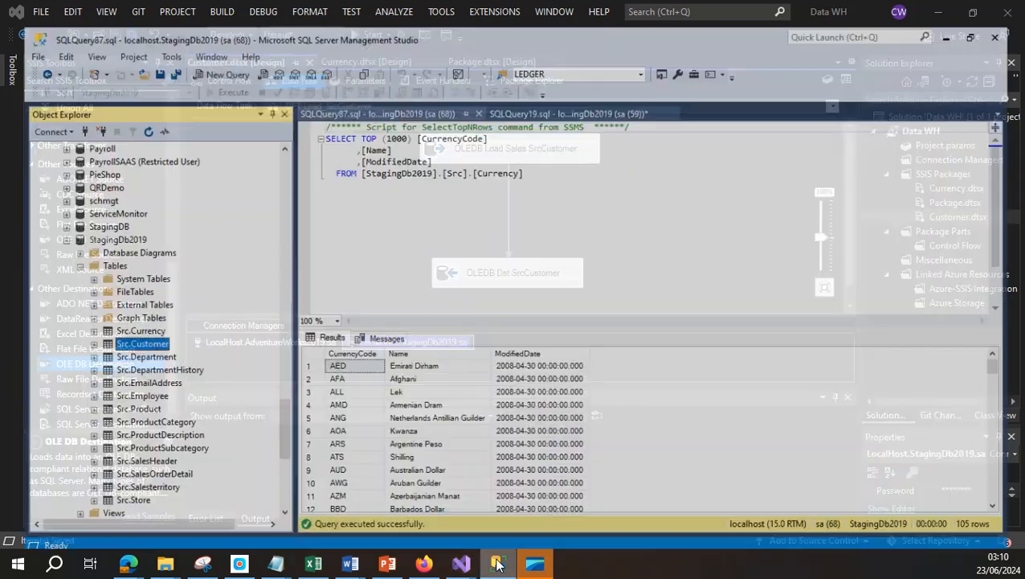
{"action": "right_click", "coordinate": [134, 331]}
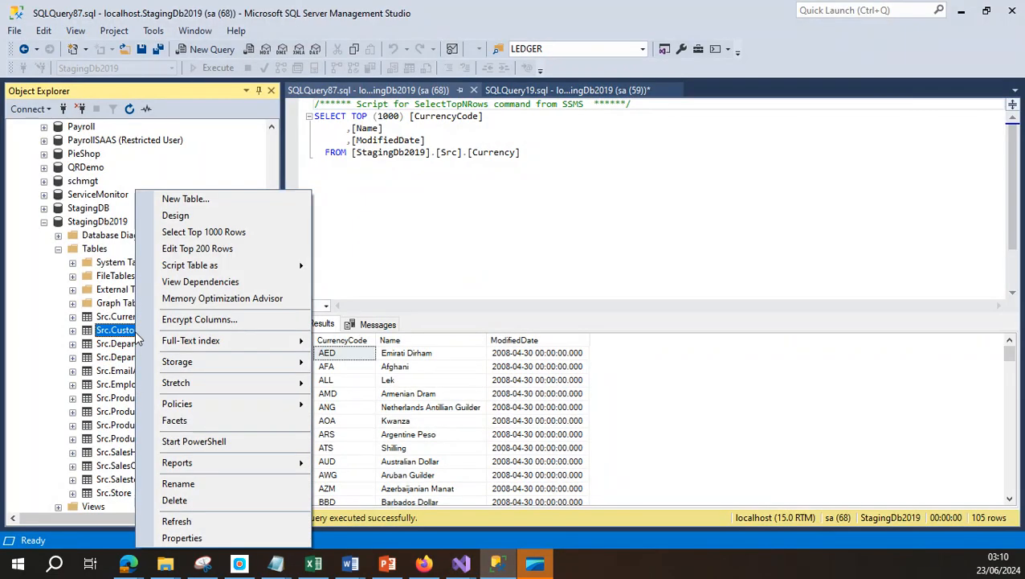
{"action": "mouse_move", "coordinate": [241, 266]}
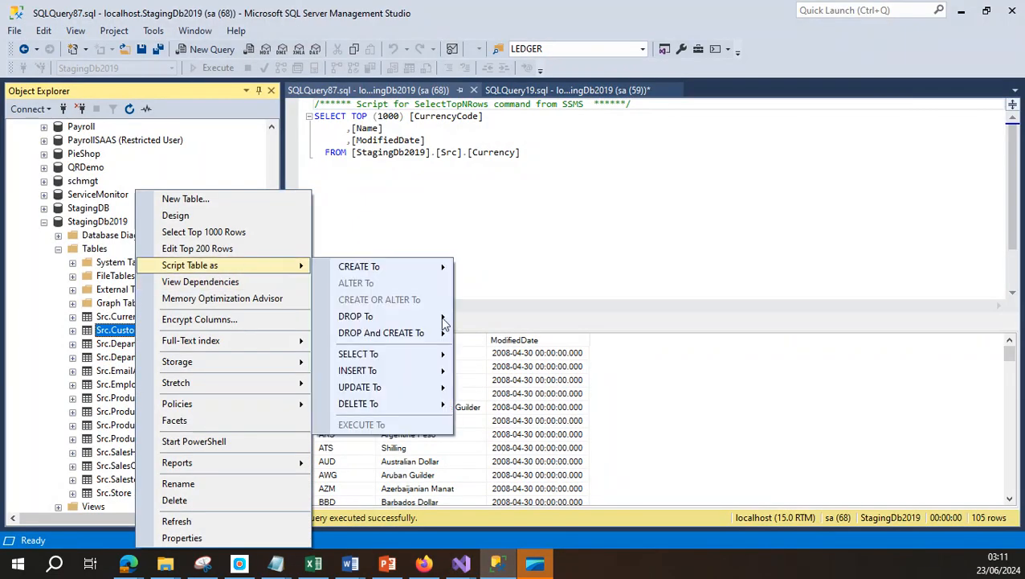
{"action": "mouse_move", "coordinate": [418, 358]}
{"action": "left_click", "coordinate": [532, 355]}
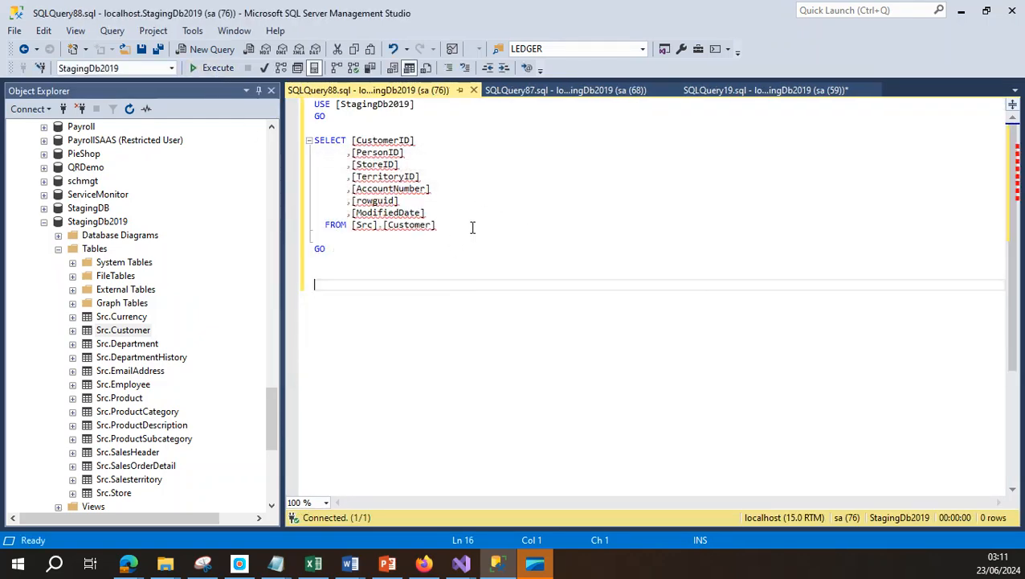
Step: Compare the Src.Customer columns with the AccountNumber mapping in the Data Modelling workbook in Excel, and return to the Customer package's control flow in Visual Studio
{"action": "left_click", "coordinate": [381, 189]}
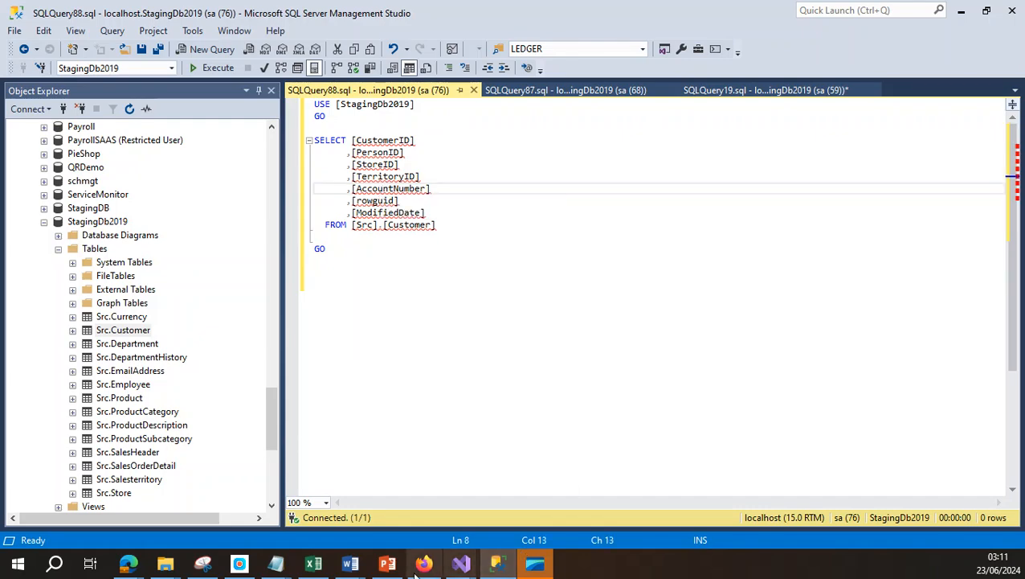
{"action": "left_click", "coordinate": [315, 565]}
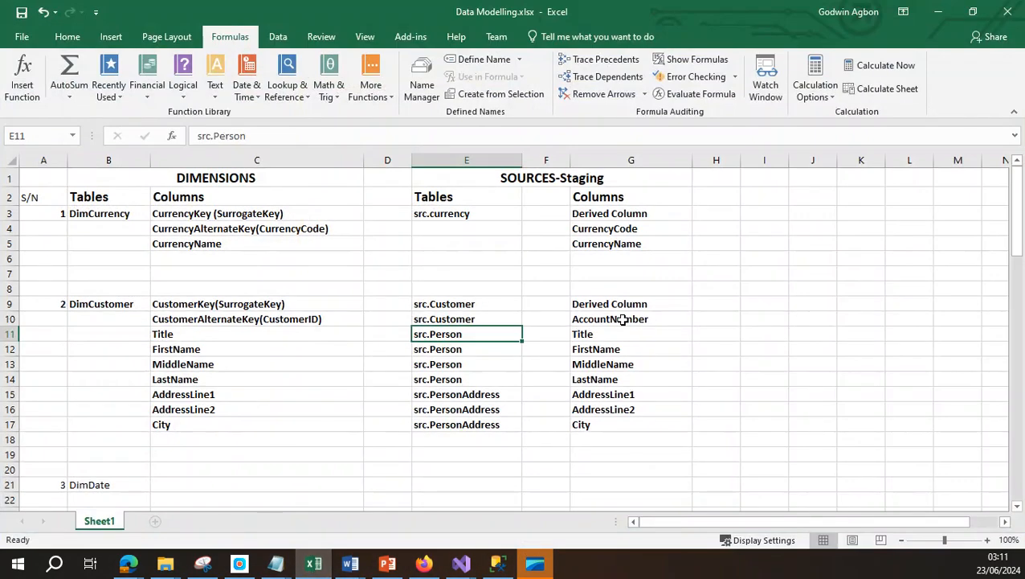
{"action": "left_click", "coordinate": [620, 319]}
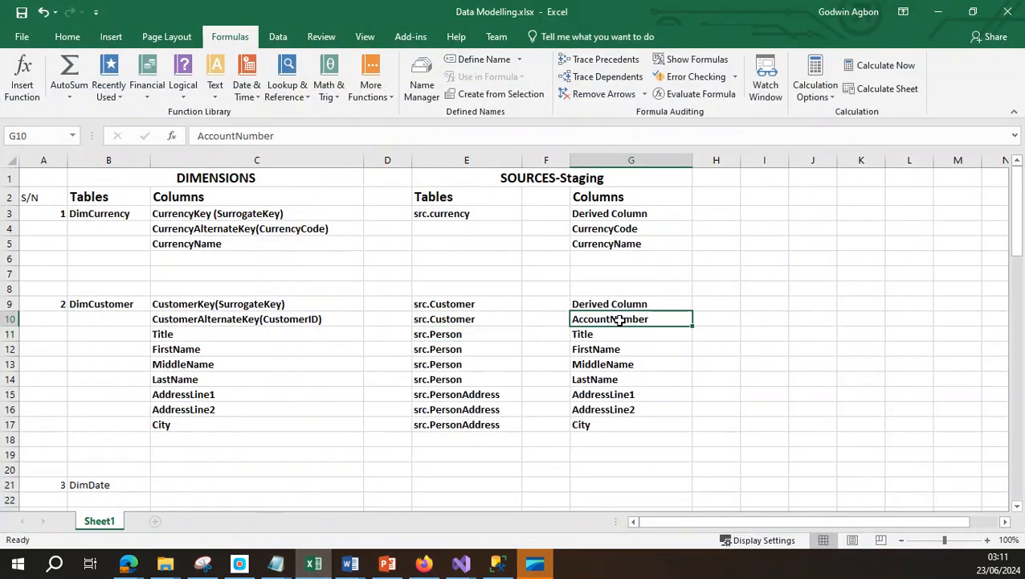
{"action": "left_click", "coordinate": [937, 12]}
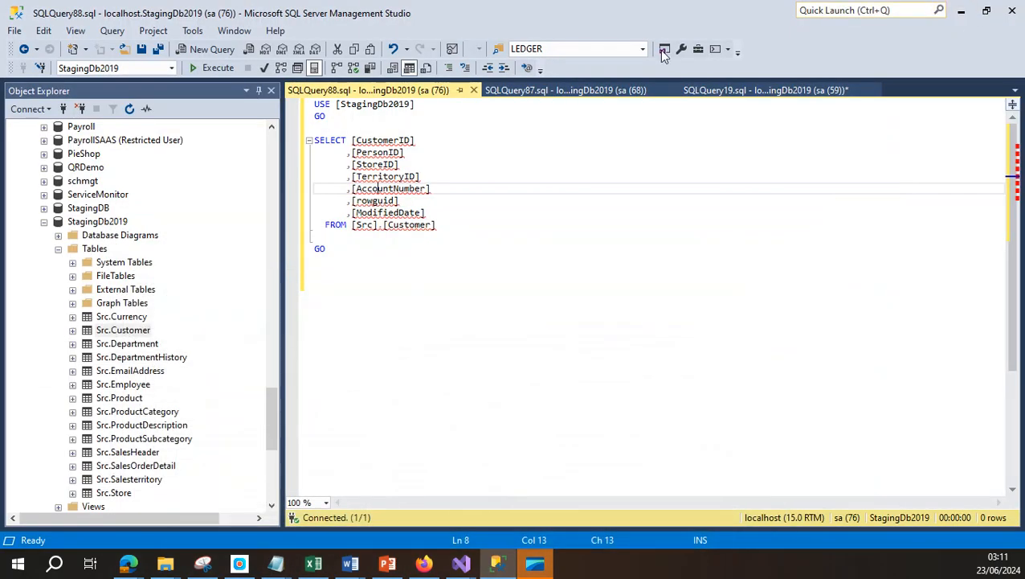
{"action": "left_click", "coordinate": [372, 152]}
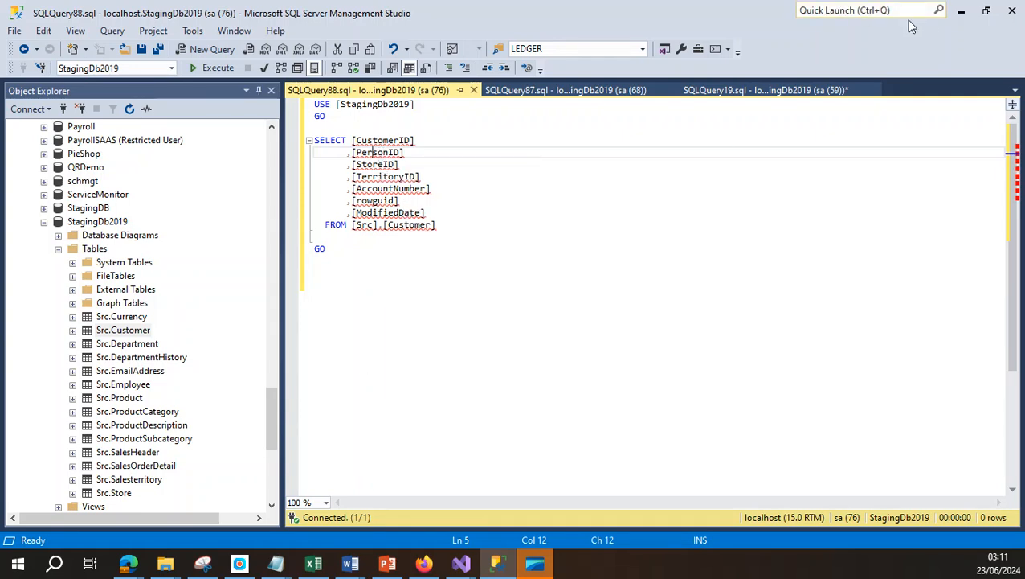
{"action": "left_click", "coordinate": [961, 14]}
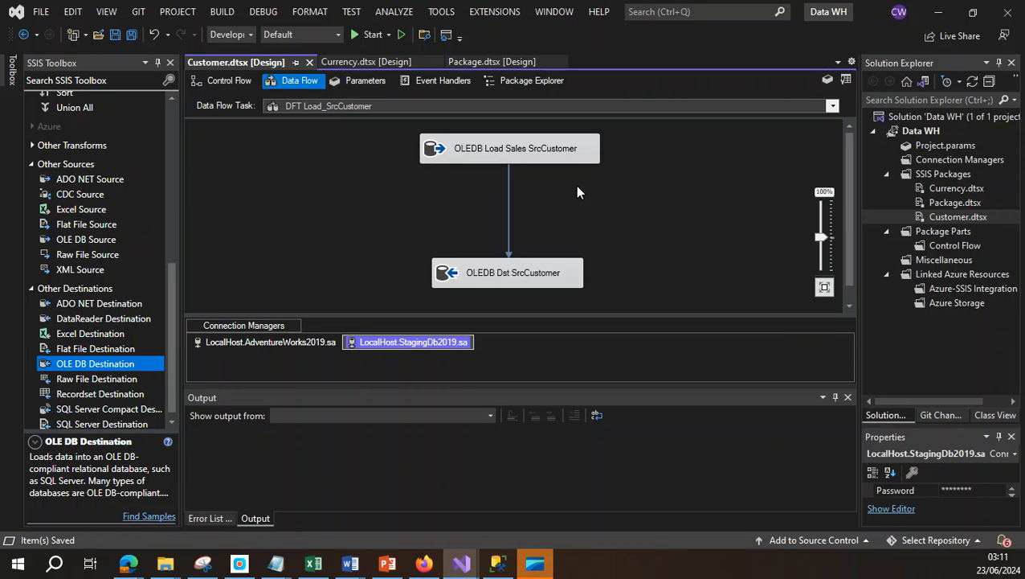
{"action": "left_click", "coordinate": [227, 82]}
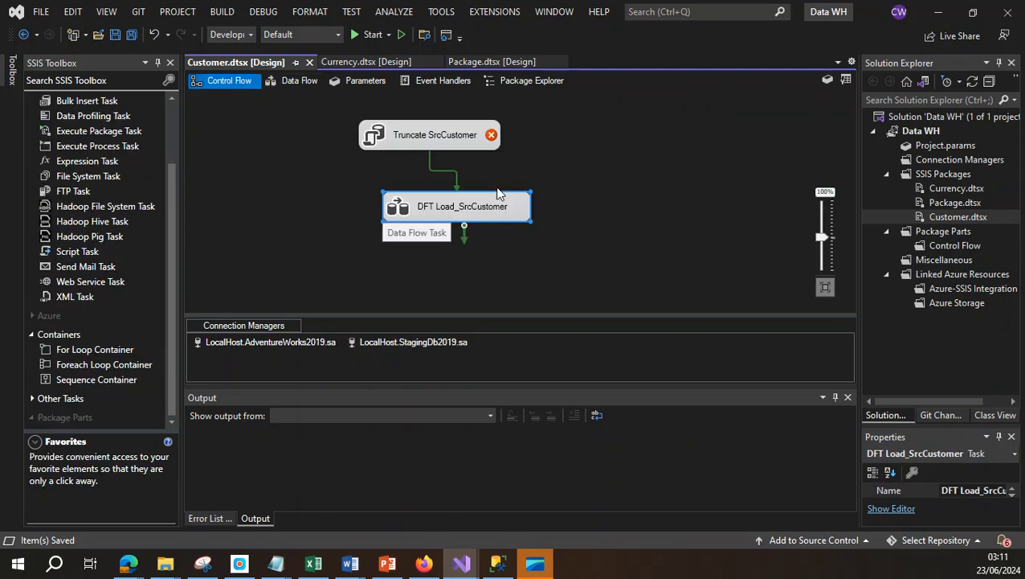
Step: In the SQL Server Management Studio query, write the statement Truncate table [Src].[Customer] below the SELECT, reusing its table name
{"action": "left_click", "coordinate": [498, 563]}
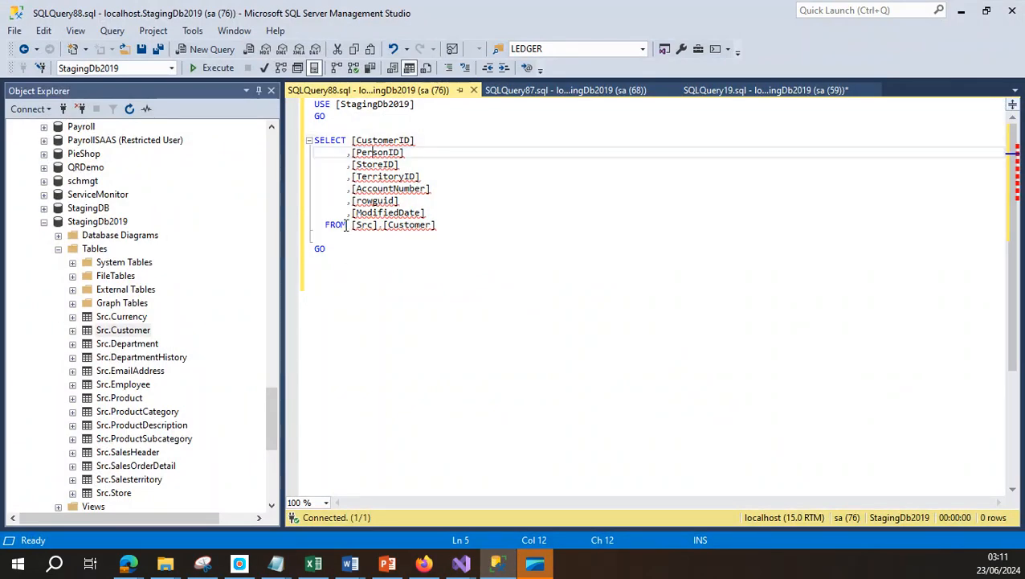
{"action": "left_click_drag", "start_coordinate": [352, 226], "coordinate": [436, 226]}
{"action": "left_click", "coordinate": [373, 241]}
{"action": "key", "text": "Return"}
{"action": "key", "text": "Return"}
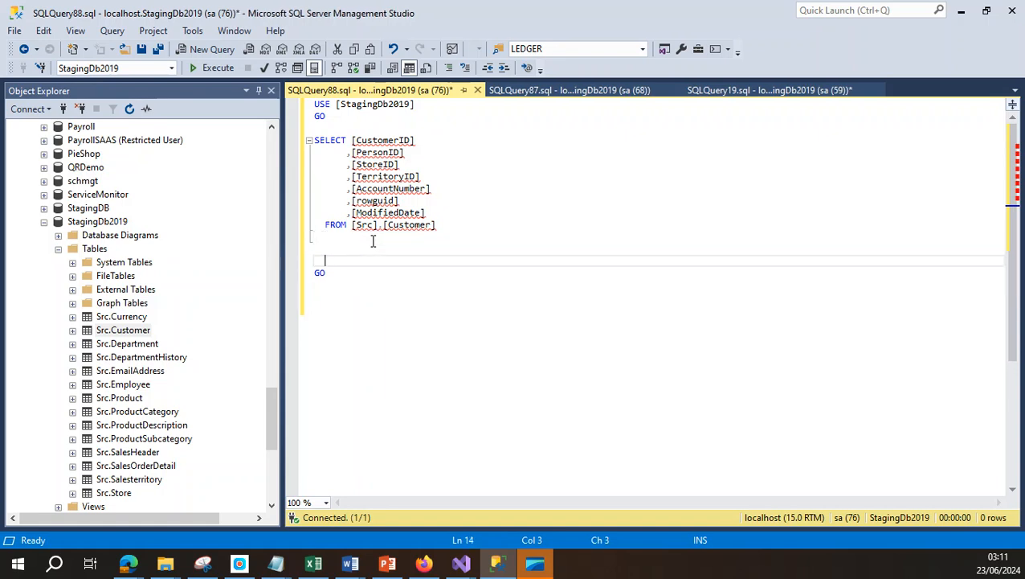
{"action": "type", "text": "Truncate table"}
{"action": "left_click_drag", "start_coordinate": [355, 225], "coordinate": [447, 228]}
{"action": "key", "text": "ctrl+c"}
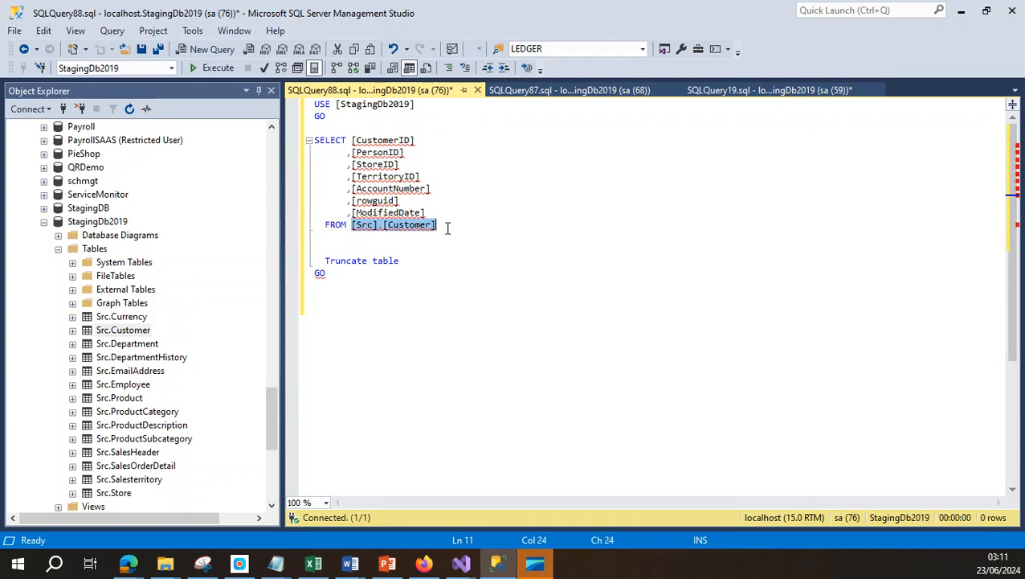
{"action": "left_click", "coordinate": [434, 249]}
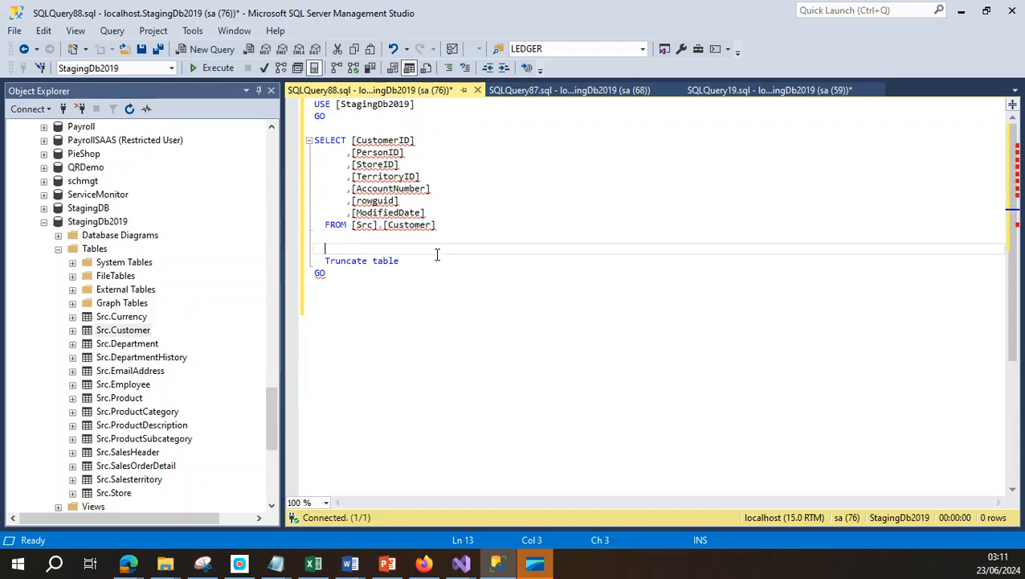
{"action": "left_click", "coordinate": [433, 260]}
{"action": "key", "text": "ctrl+v"}
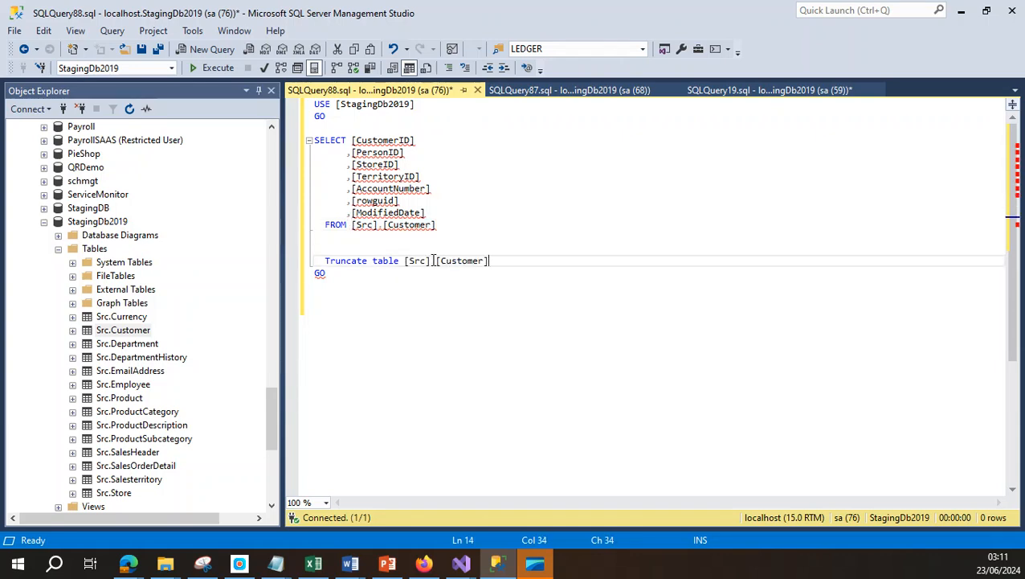
Step: Execute only the Truncate table [Src].[Customer] statement and copy its text
{"action": "left_click_drag", "start_coordinate": [488, 260], "coordinate": [325, 262]}
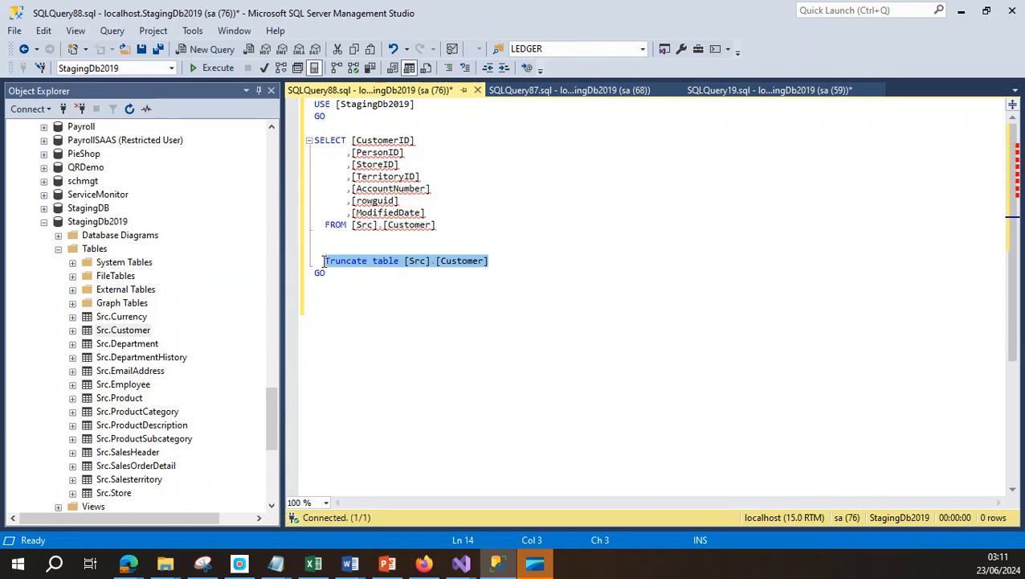
{"action": "left_click", "coordinate": [216, 68]}
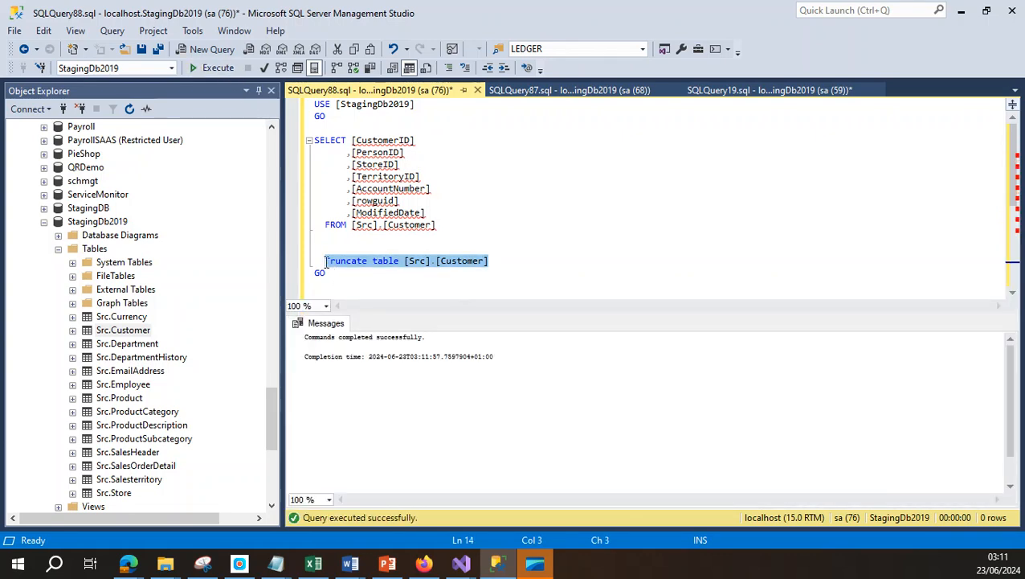
{"action": "left_click", "coordinate": [321, 261]}
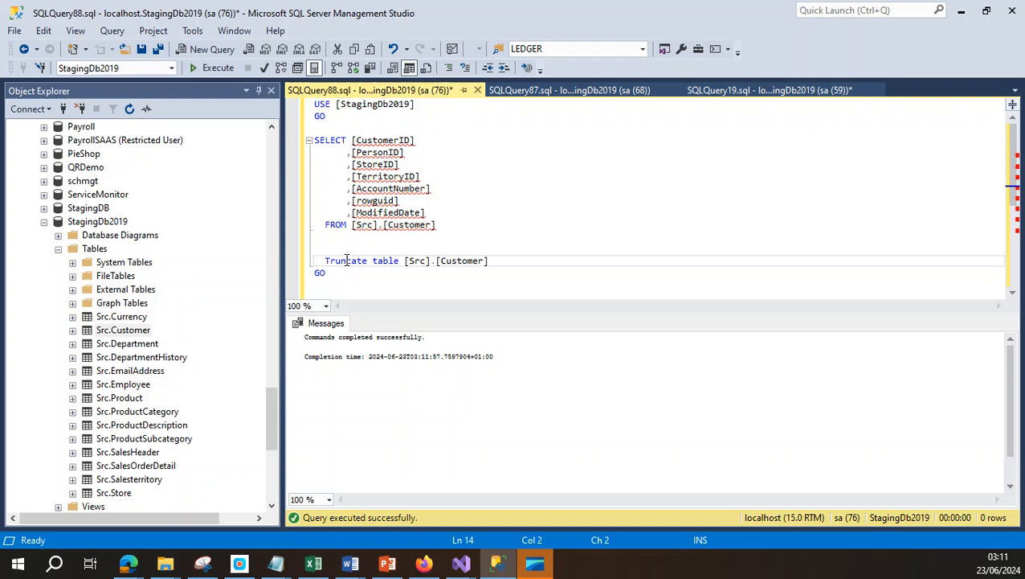
{"action": "left_click", "coordinate": [489, 260], "text": "shift"}
{"action": "key", "text": "ctrl+c"}
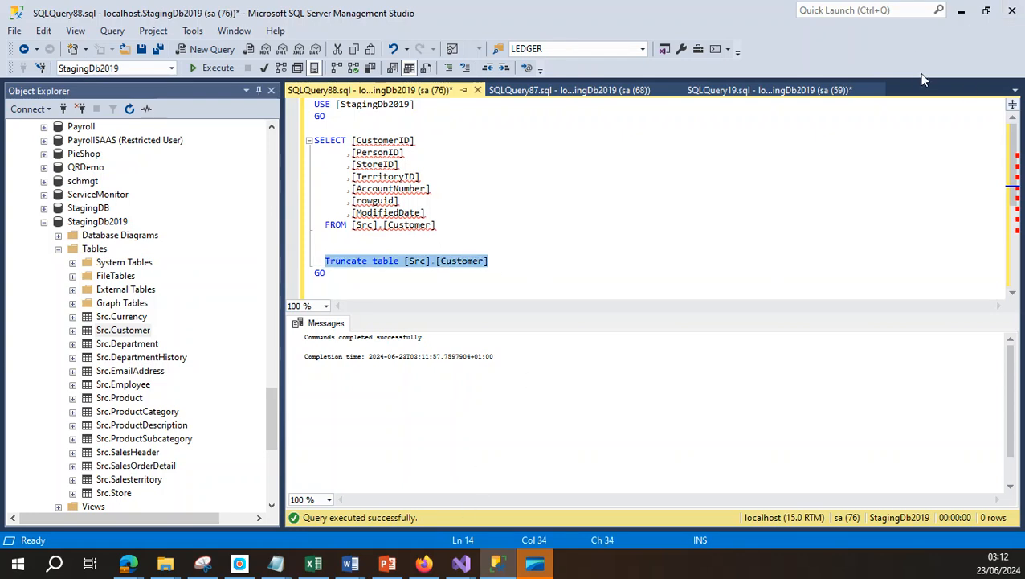
Step: Switch to Visual Studio and set the Truncate SrcCustomer task's connection to LocalHost.StagingDb2019.sa
{"action": "left_click", "coordinate": [959, 15]}
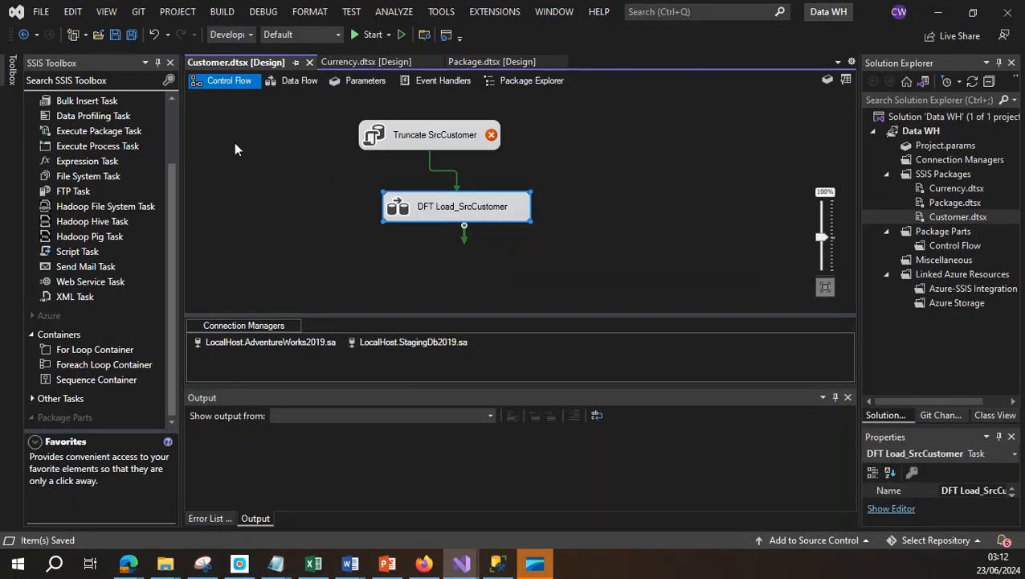
{"action": "left_click", "coordinate": [171, 119]}
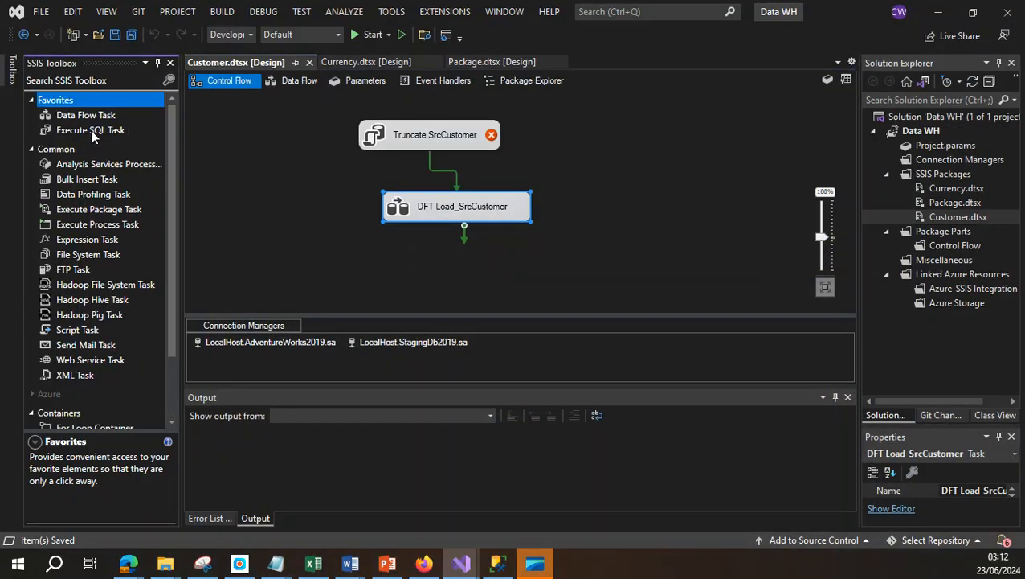
{"action": "double_click", "coordinate": [433, 137]}
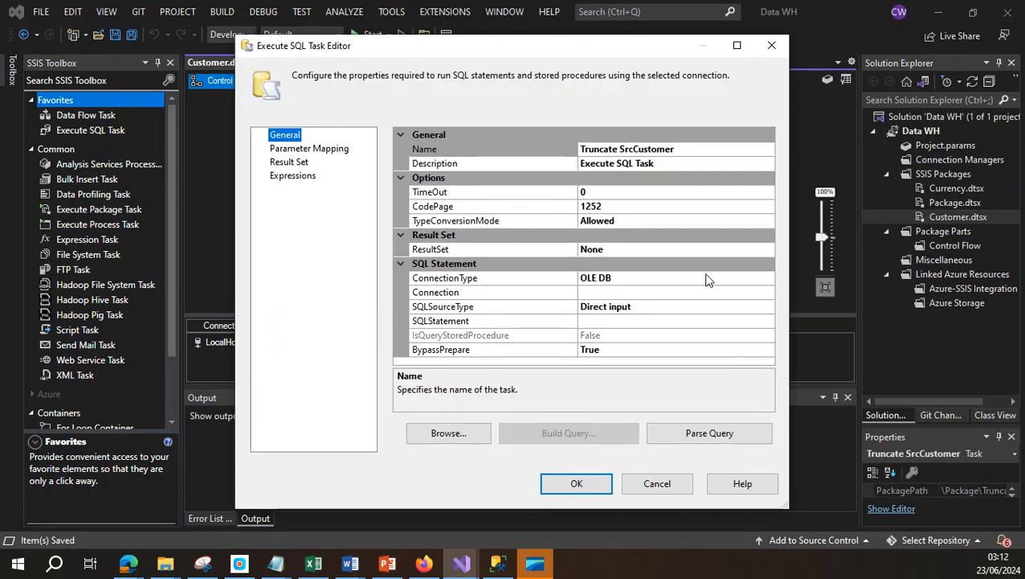
{"action": "left_click", "coordinate": [728, 293]}
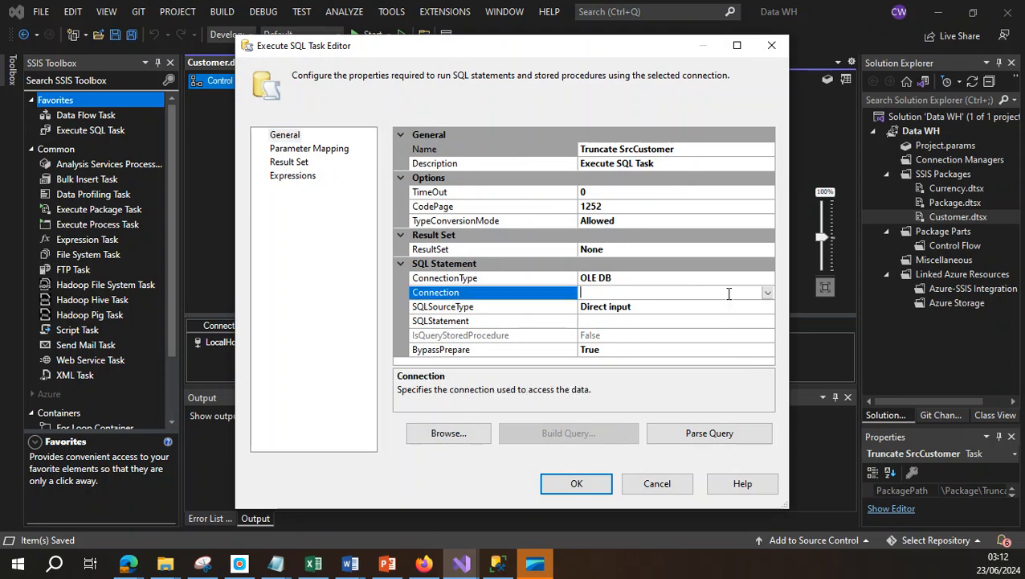
{"action": "left_click", "coordinate": [768, 293]}
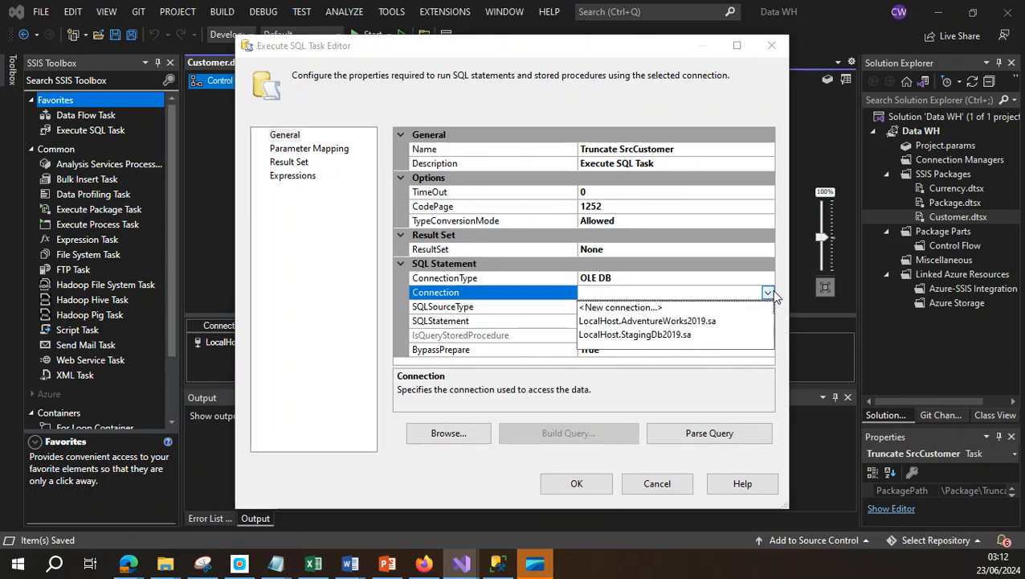
{"action": "left_click", "coordinate": [666, 335]}
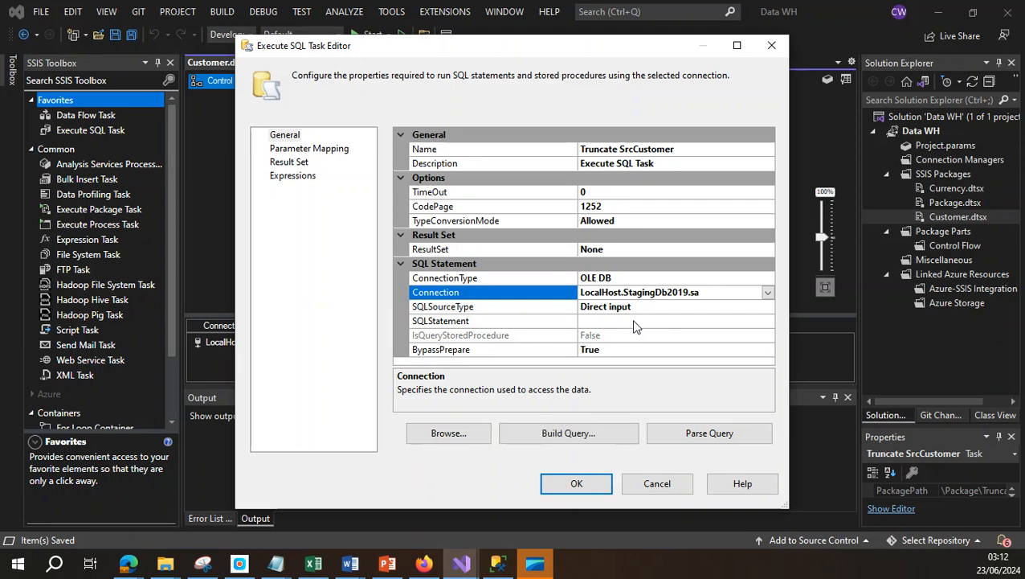
Step: Set the task's SQL statement to Truncate table [Src].[Customer], accept the settings and save the Customer package
{"action": "left_click", "coordinate": [634, 321]}
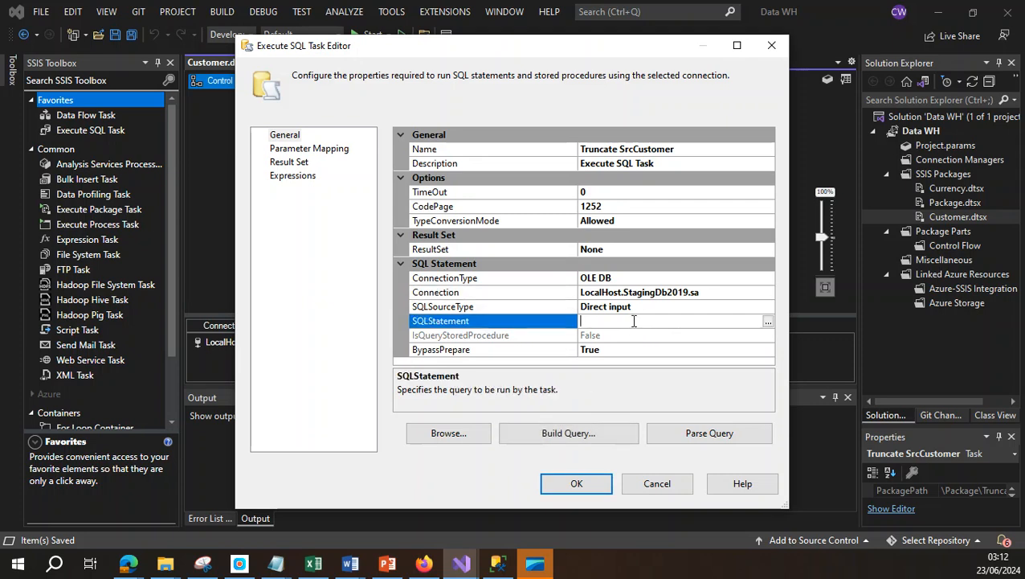
{"action": "key", "text": "ctrl+v"}
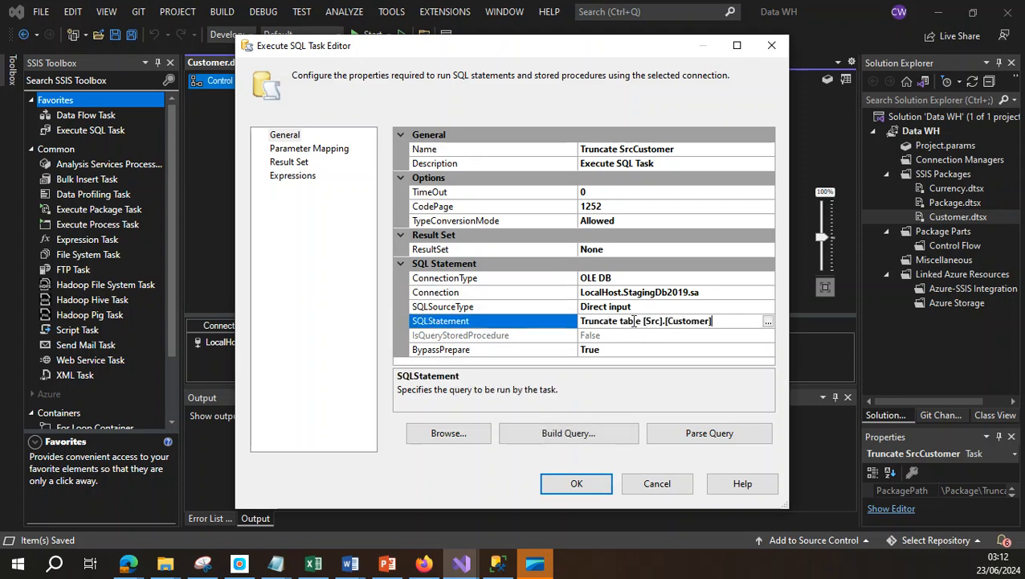
{"action": "left_click", "coordinate": [577, 484]}
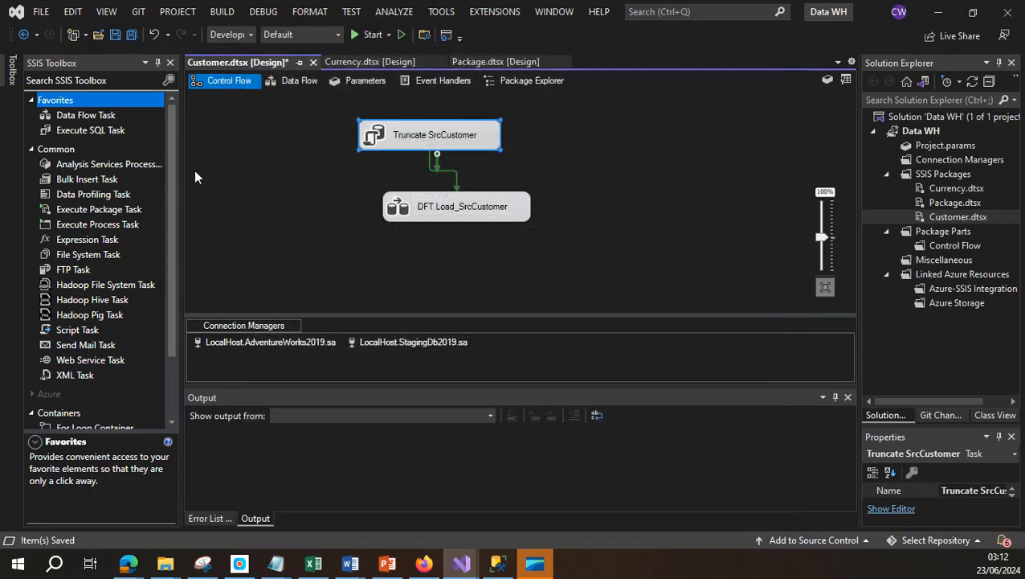
{"action": "key", "text": "ctrl+s"}
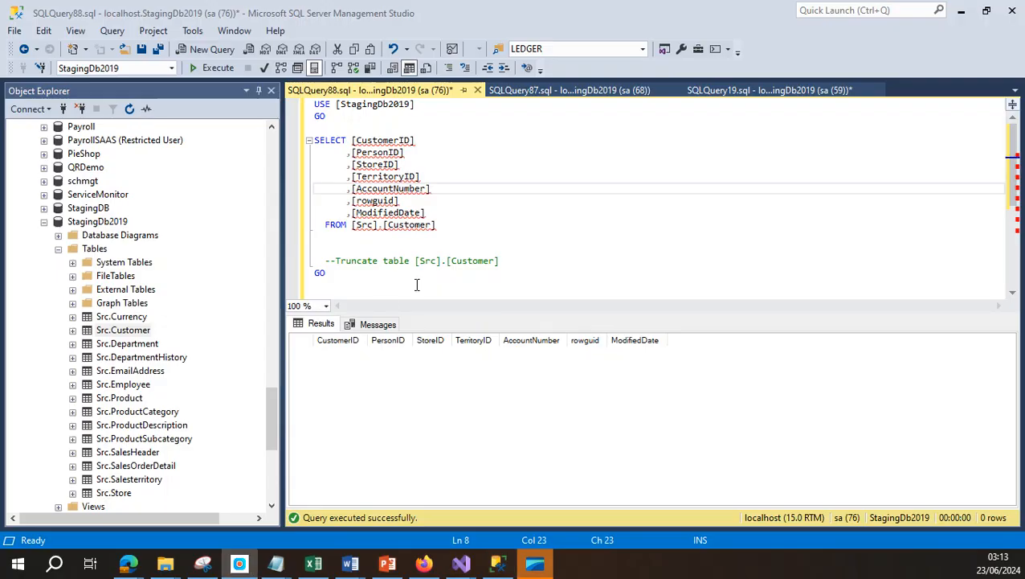
Step: Run the Src.Customer SELECT query in SQL Server Management Studio to check the table before loading, and return to Visual Studio
{"action": "left_click", "coordinate": [461, 248]}
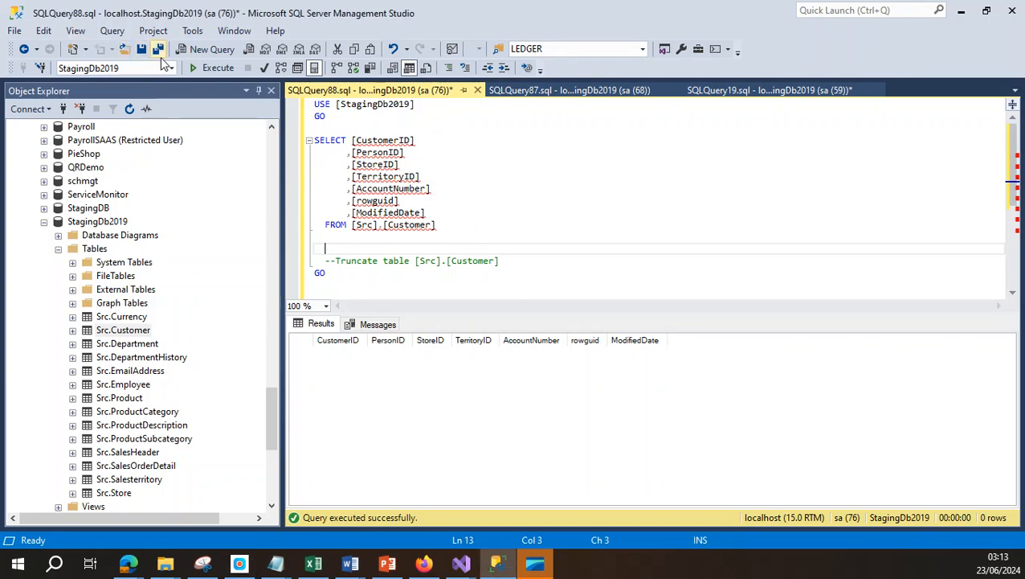
{"action": "left_click", "coordinate": [212, 67]}
{"action": "left_click", "coordinate": [961, 10]}
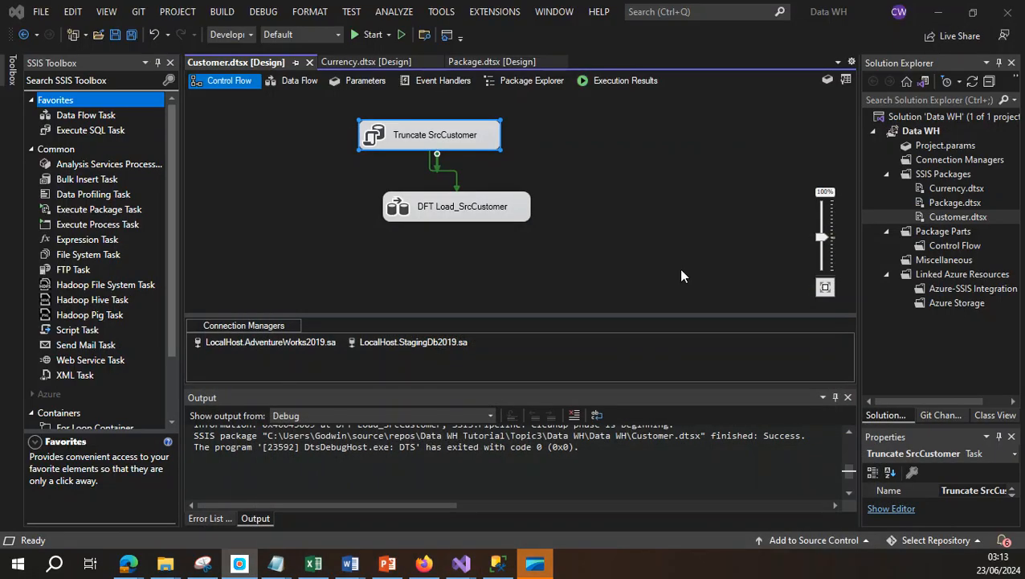
Step: Execute the Customer.dtsx package from the solution
{"action": "left_click", "coordinate": [961, 220]}
{"action": "right_click", "coordinate": [961, 220]}
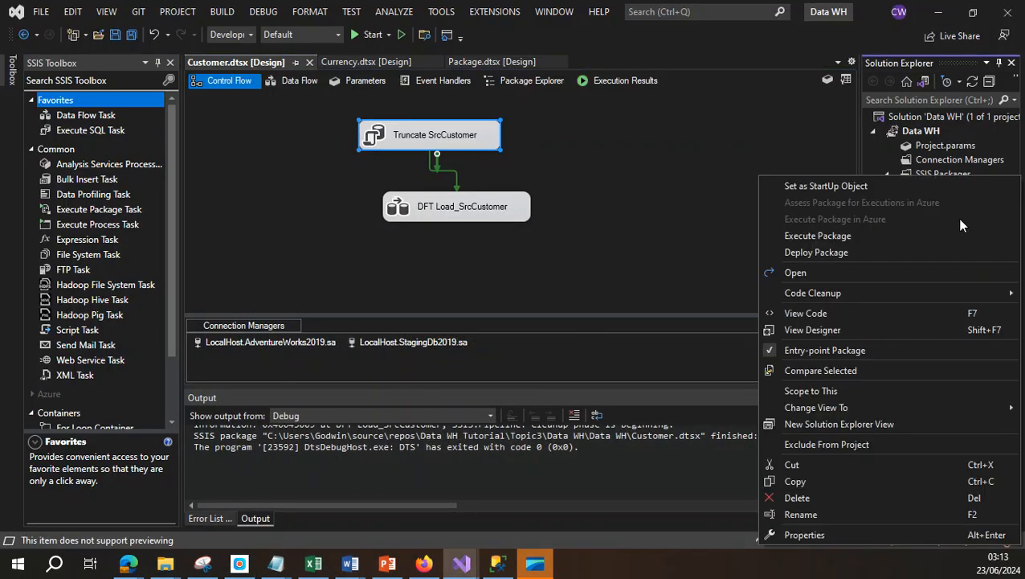
{"action": "left_click", "coordinate": [857, 238]}
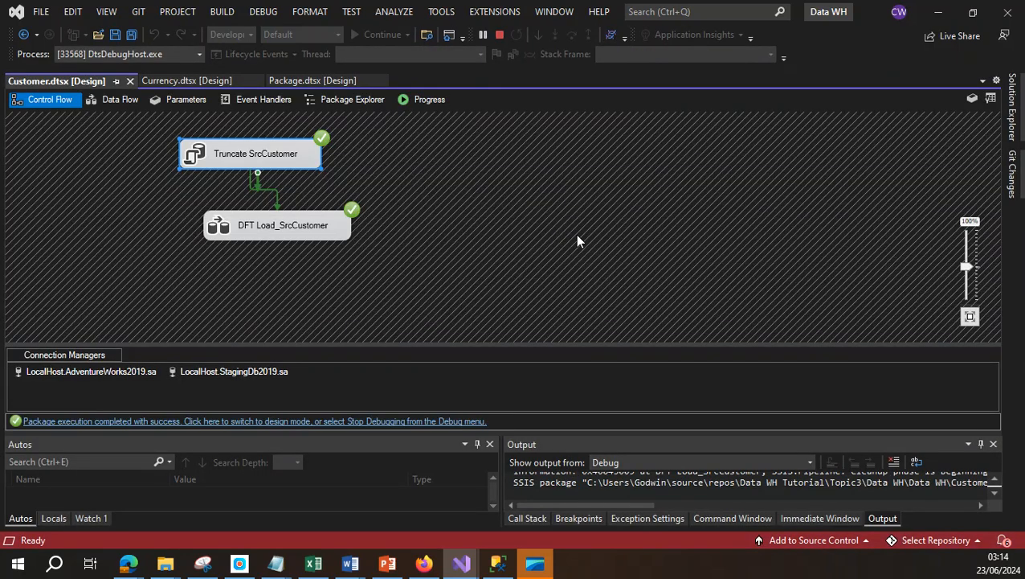
Step: Rerun the Src.Customer query in SQL Server Management Studio to check the loaded rows, and stop debugging the package in Visual Studio
{"action": "left_click", "coordinate": [497, 562]}
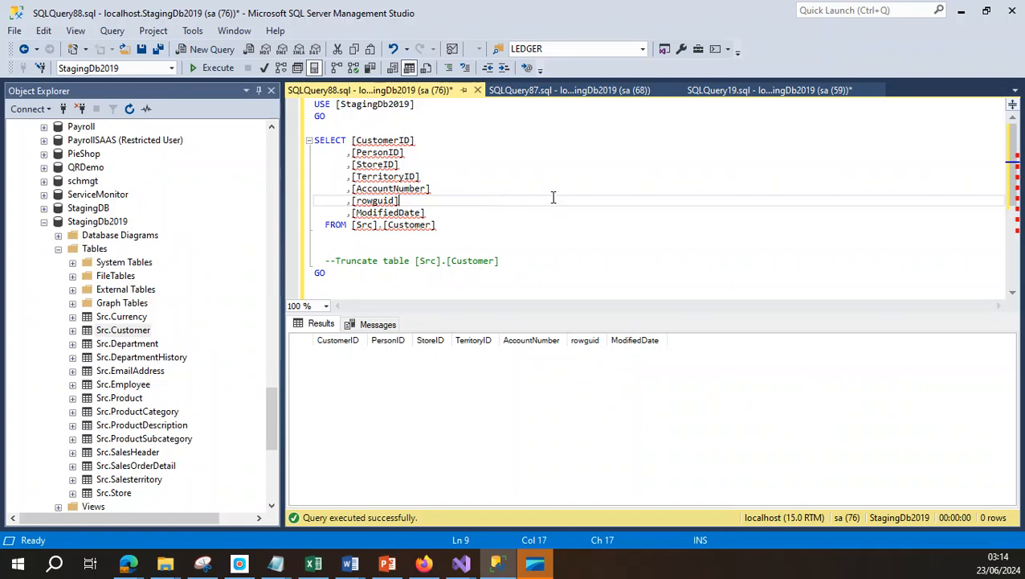
{"action": "left_click", "coordinate": [214, 67]}
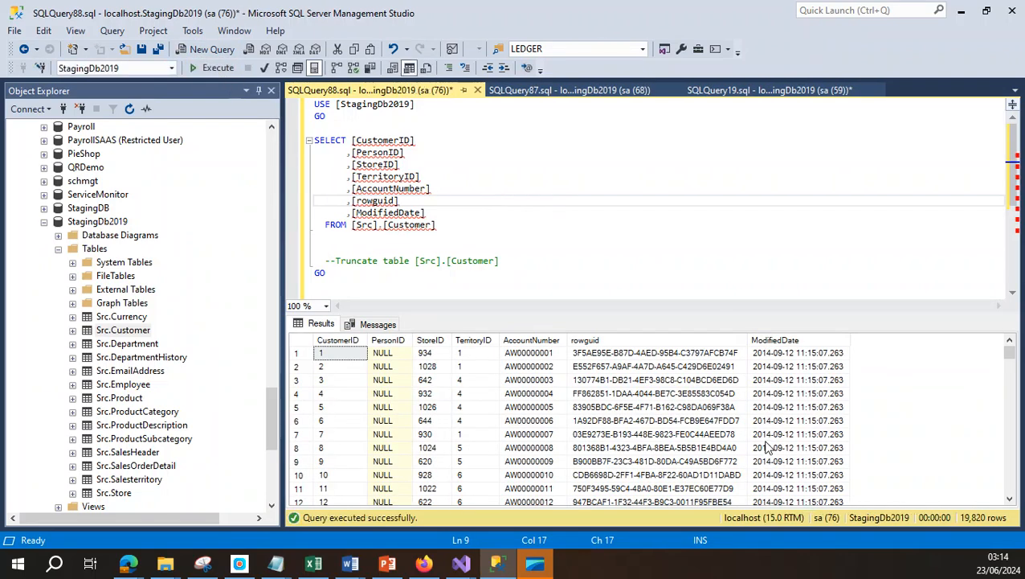
{"action": "left_click", "coordinate": [961, 11]}
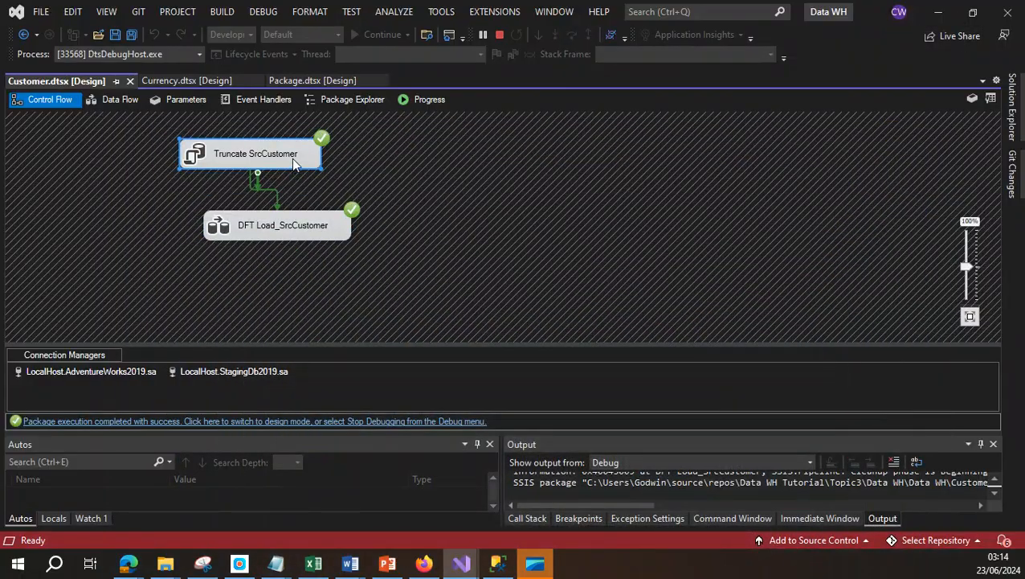
{"action": "left_click", "coordinate": [497, 36]}
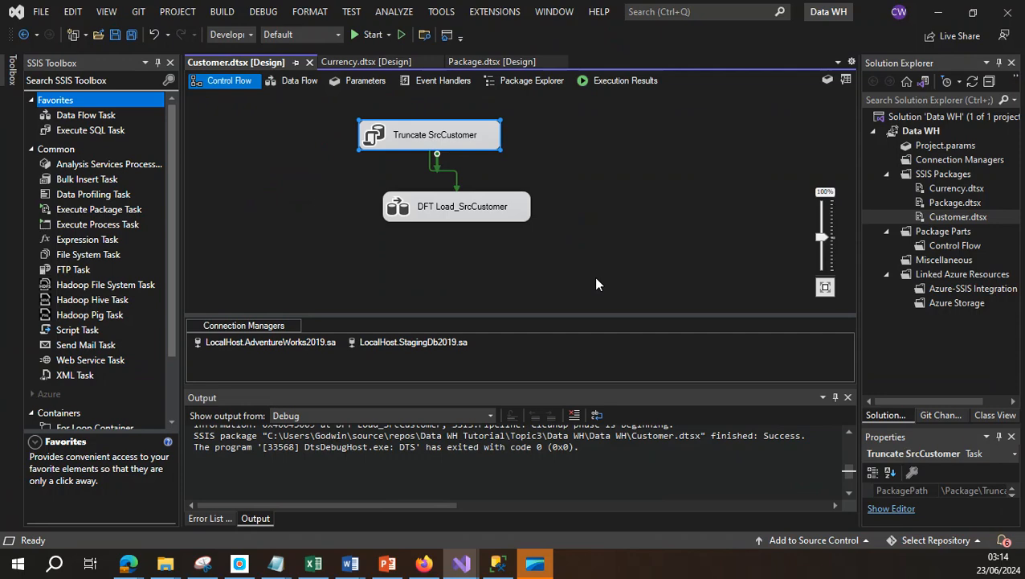
Step: Check the src.Person source table entry for DimCustomer in the Data Modelling workbook in Excel, and return to Visual Studio
{"action": "left_click", "coordinate": [313, 563]}
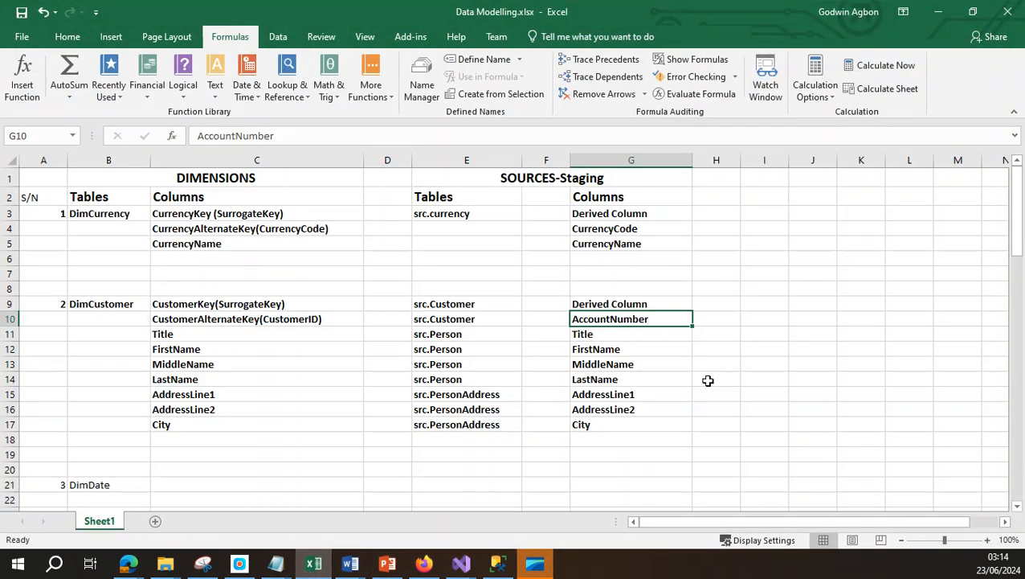
{"action": "left_click", "coordinate": [470, 335]}
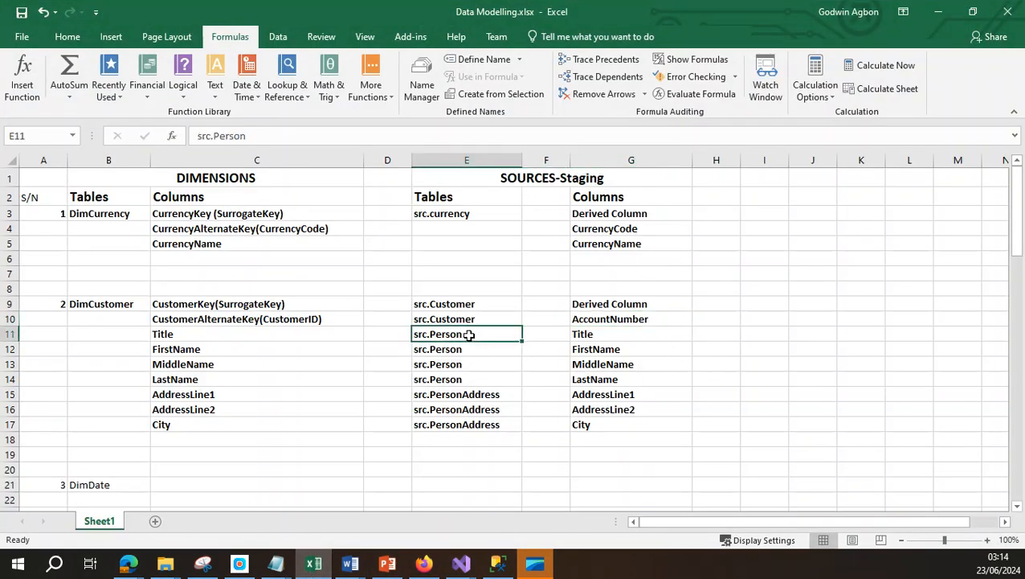
{"action": "left_click", "coordinate": [938, 17]}
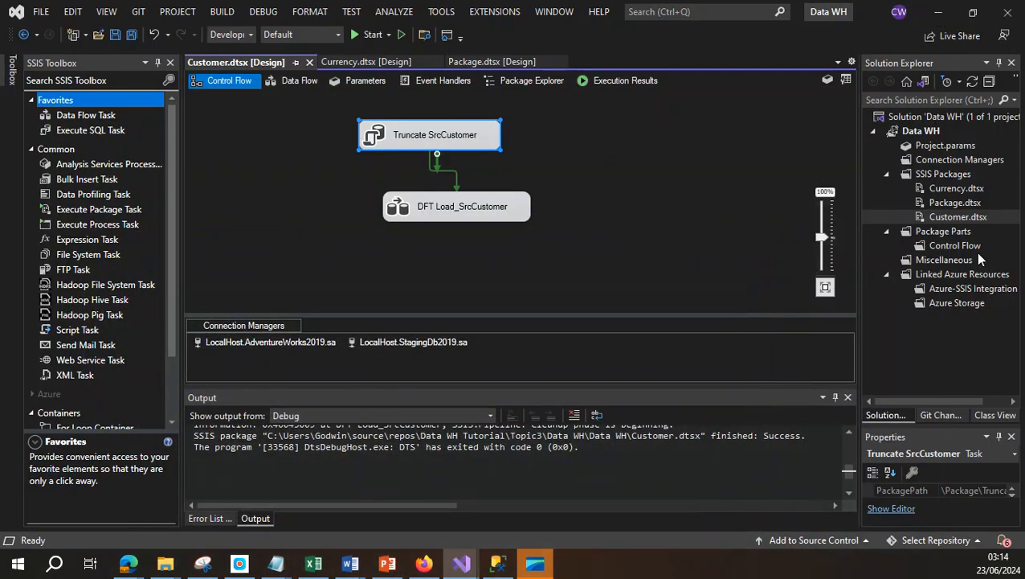
Step: Duplicate the Customer.dtsx package within the project's SSIS Packages folder
{"action": "right_click", "coordinate": [950, 220]}
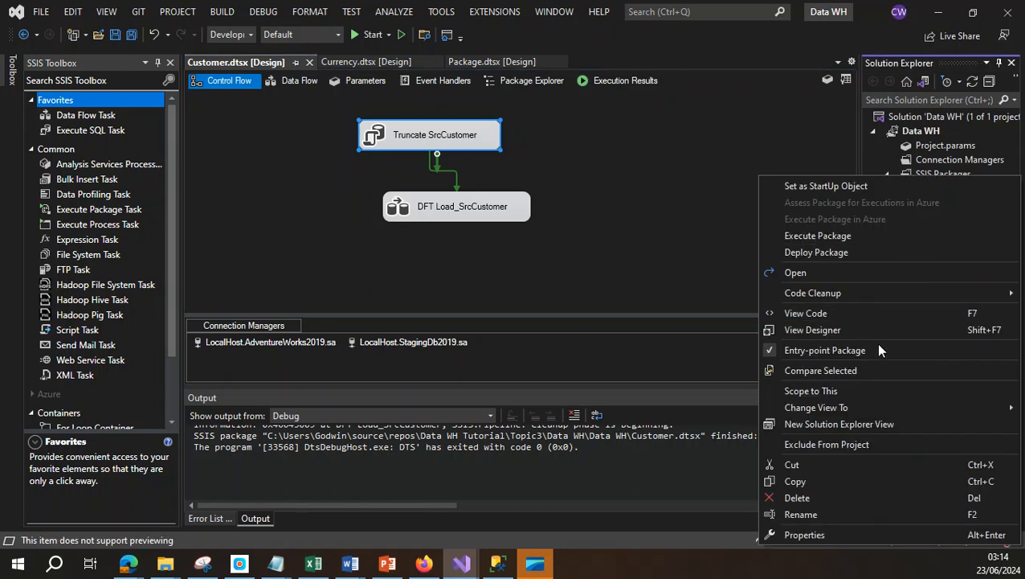
{"action": "left_click", "coordinate": [806, 479]}
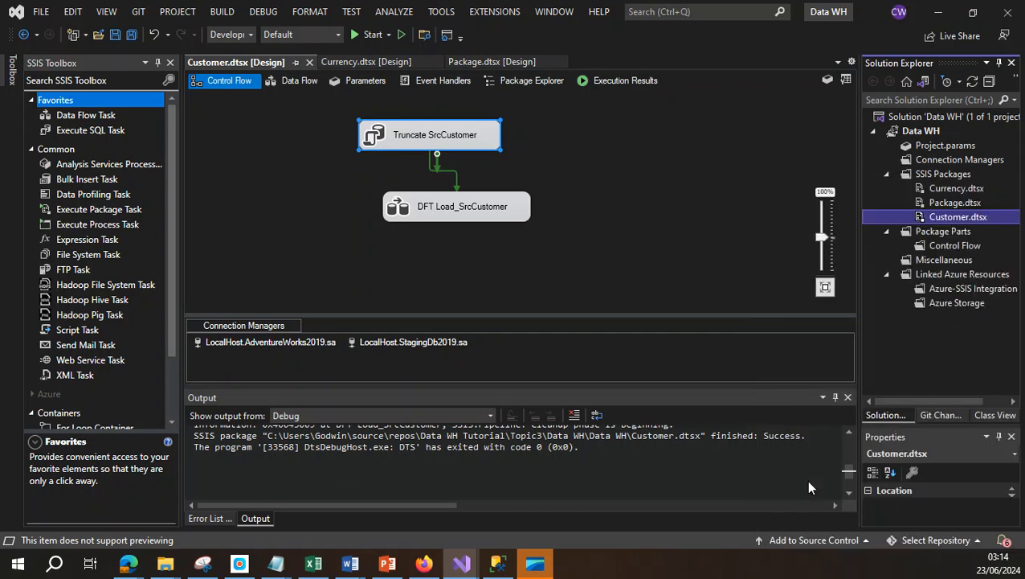
{"action": "right_click", "coordinate": [940, 176]}
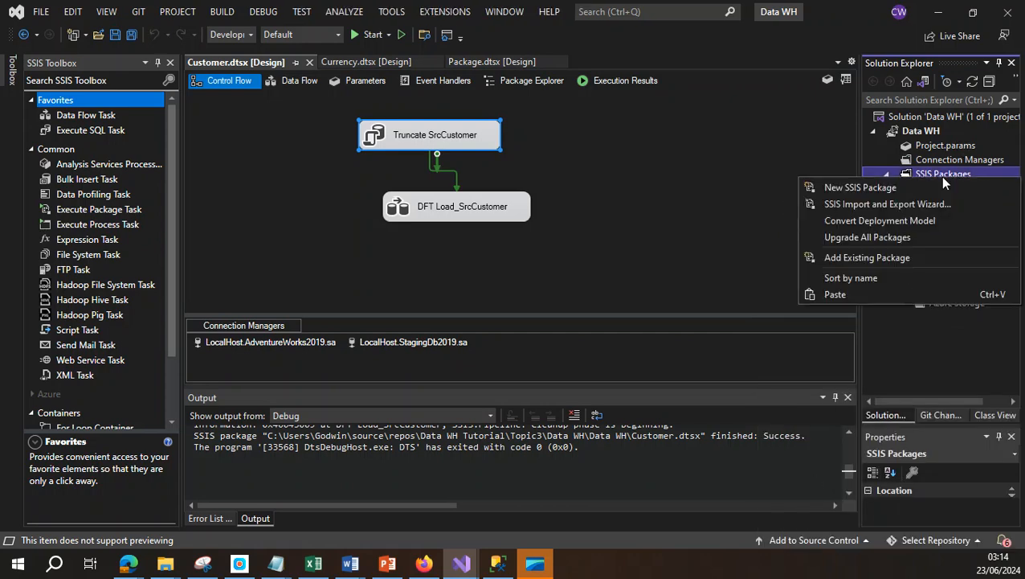
{"action": "left_click", "coordinate": [844, 292]}
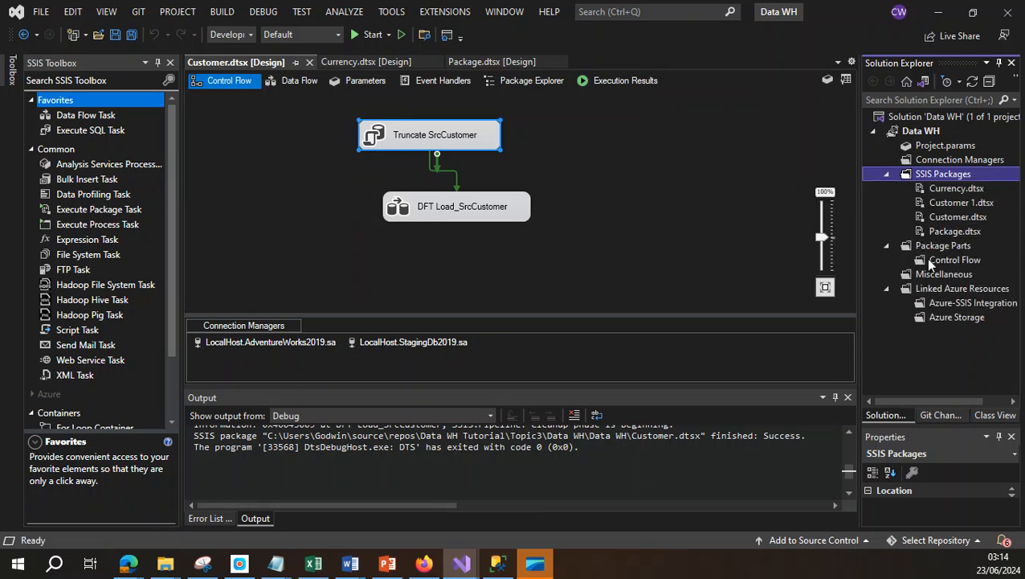
Step: Rename the duplicated package Customer 1.dtsx as Person.dtsx
{"action": "left_click", "coordinate": [945, 206]}
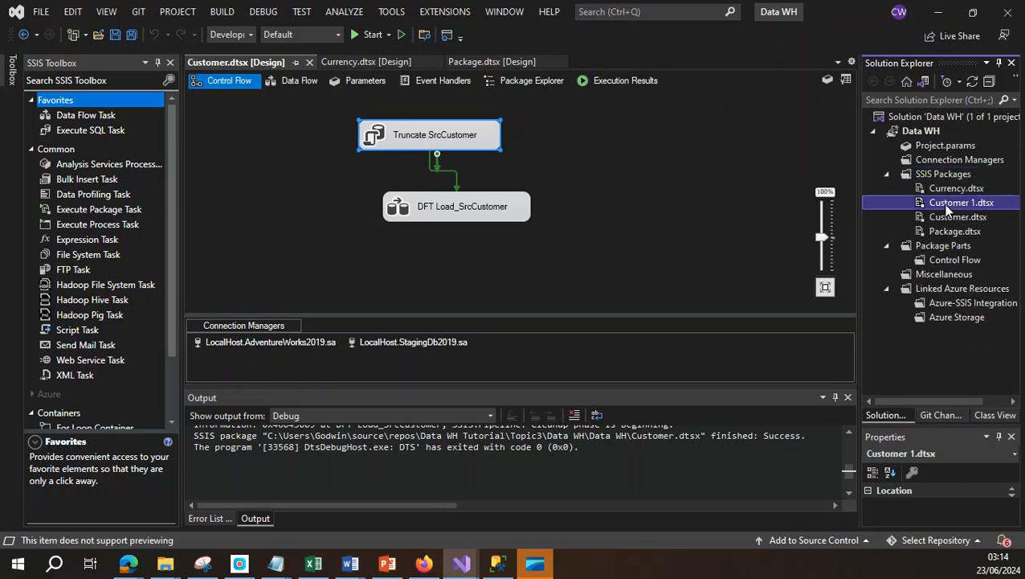
{"action": "right_click", "coordinate": [949, 208]}
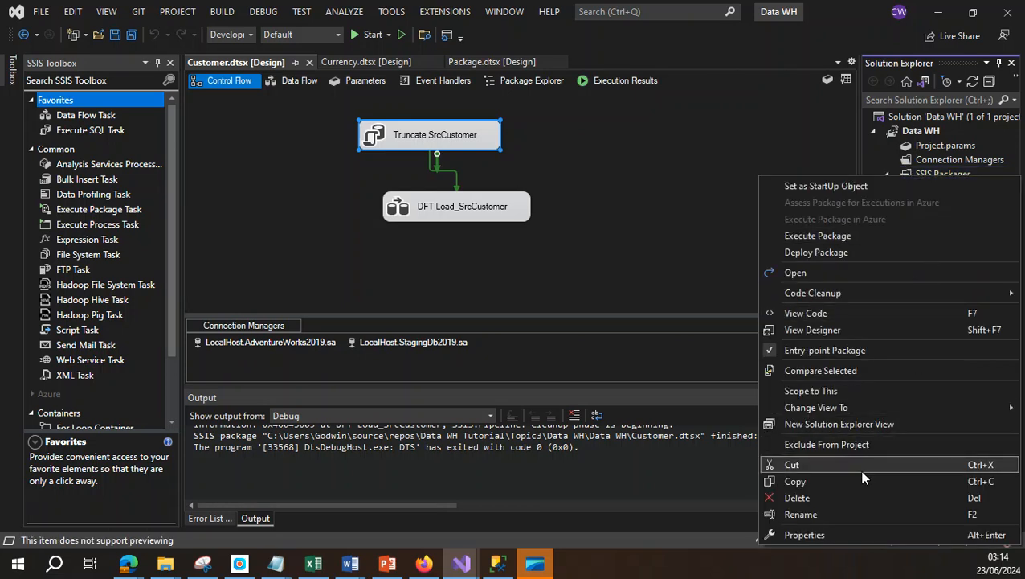
{"action": "left_click", "coordinate": [822, 515]}
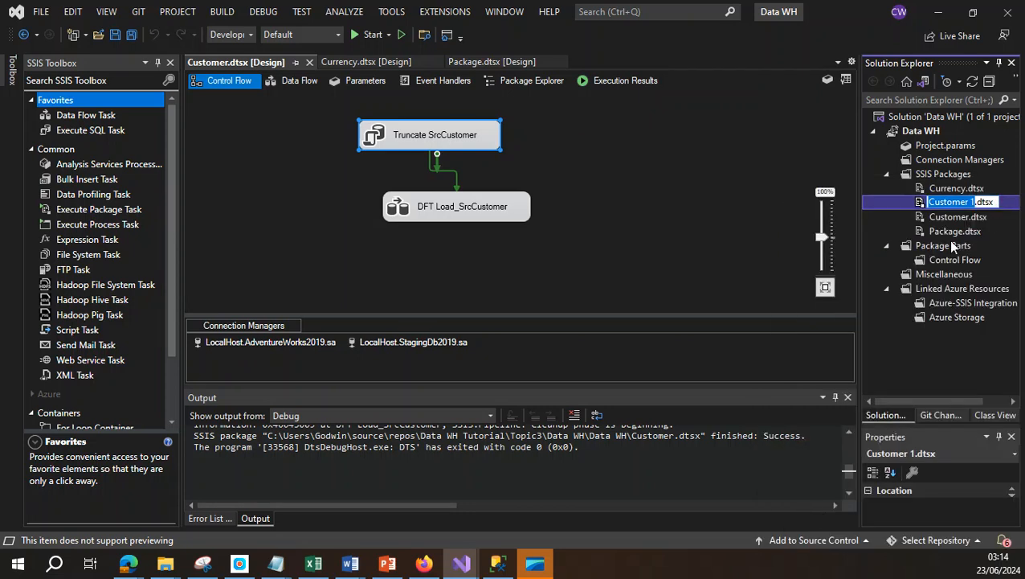
{"action": "type", "text": "Pers"}
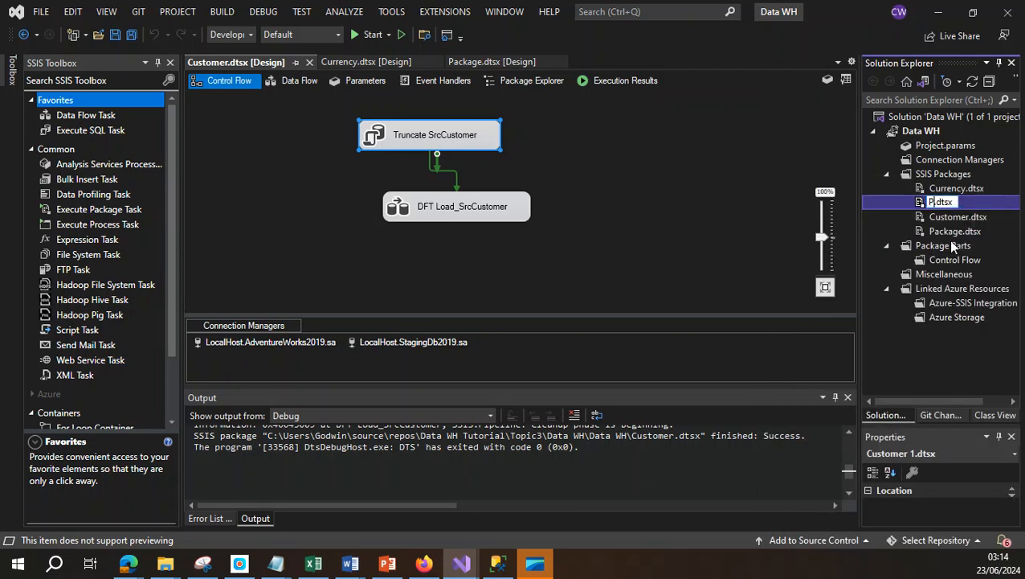
{"action": "type", "text": "on"}
{"action": "key", "text": "Return"}
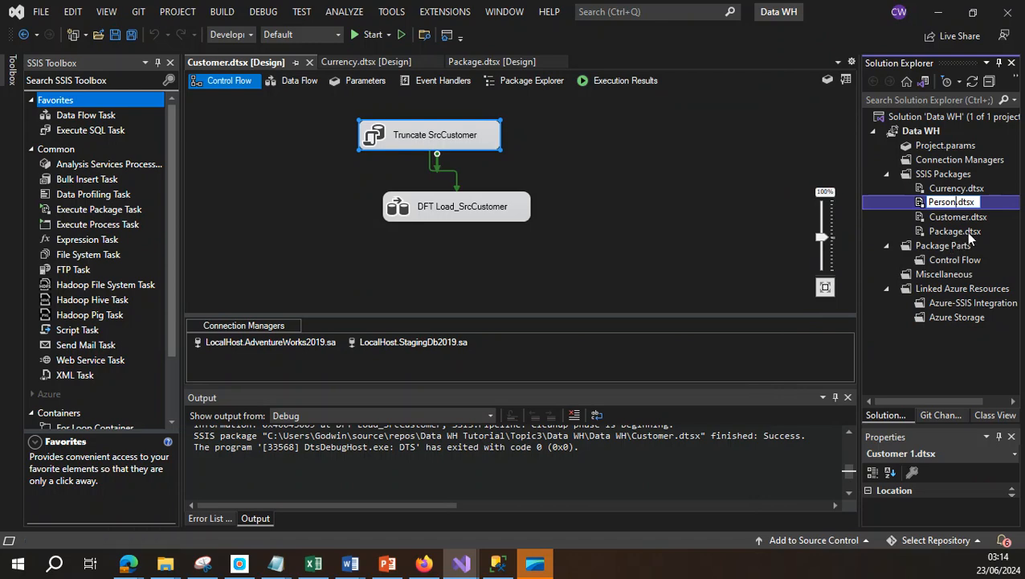
Step: Review the Truncate SrcCustomer task's connection and SQL statement in the Person package, and close its editor without changes
{"action": "left_click", "coordinate": [953, 204]}
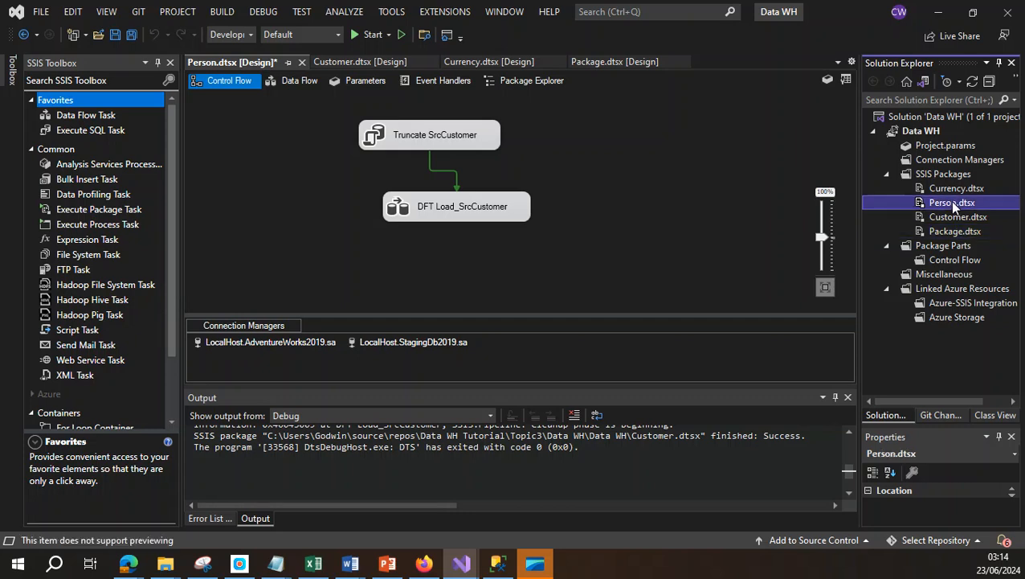
{"action": "left_click", "coordinate": [423, 143]}
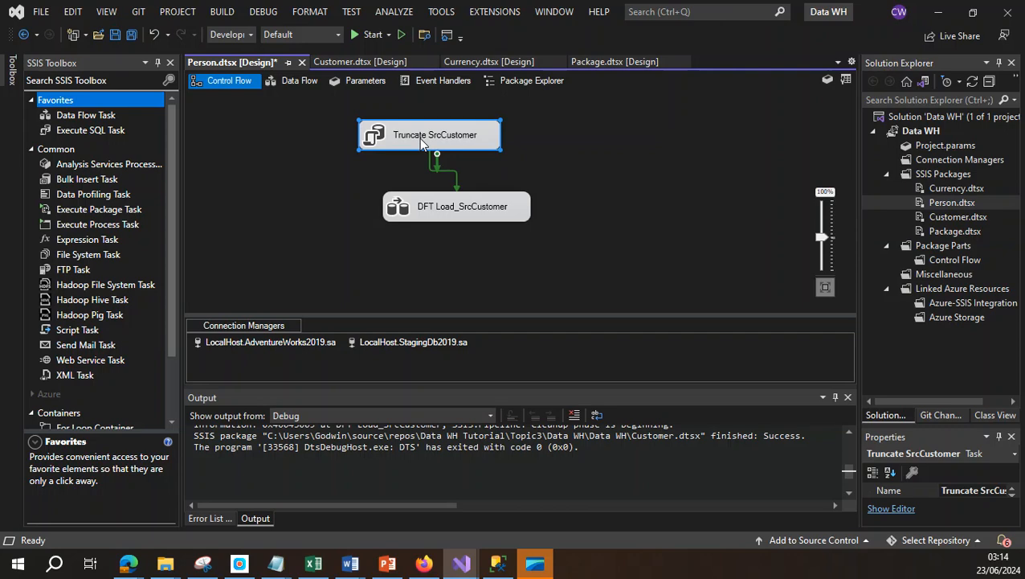
{"action": "double_click", "coordinate": [421, 141]}
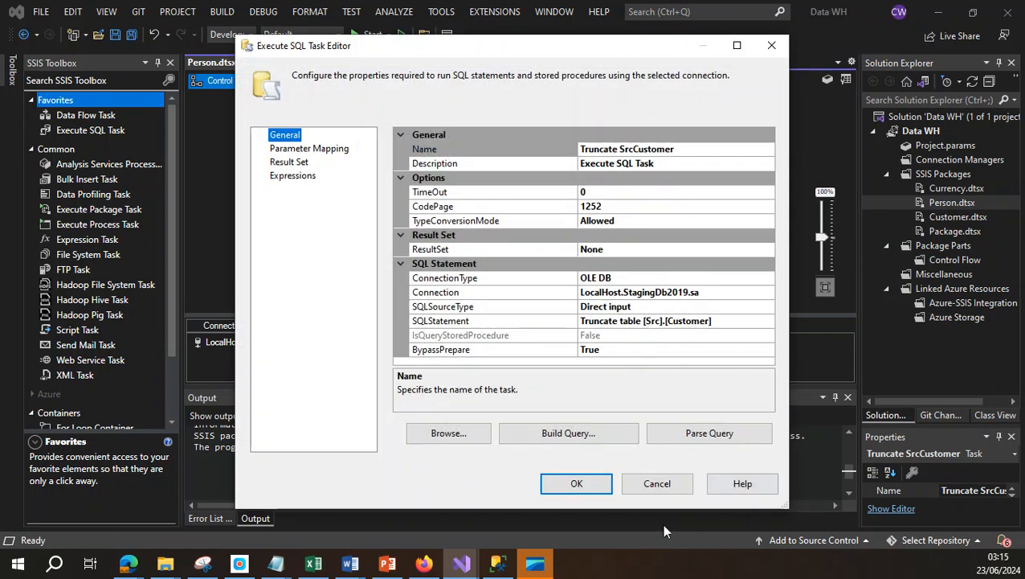
{"action": "left_click", "coordinate": [659, 484]}
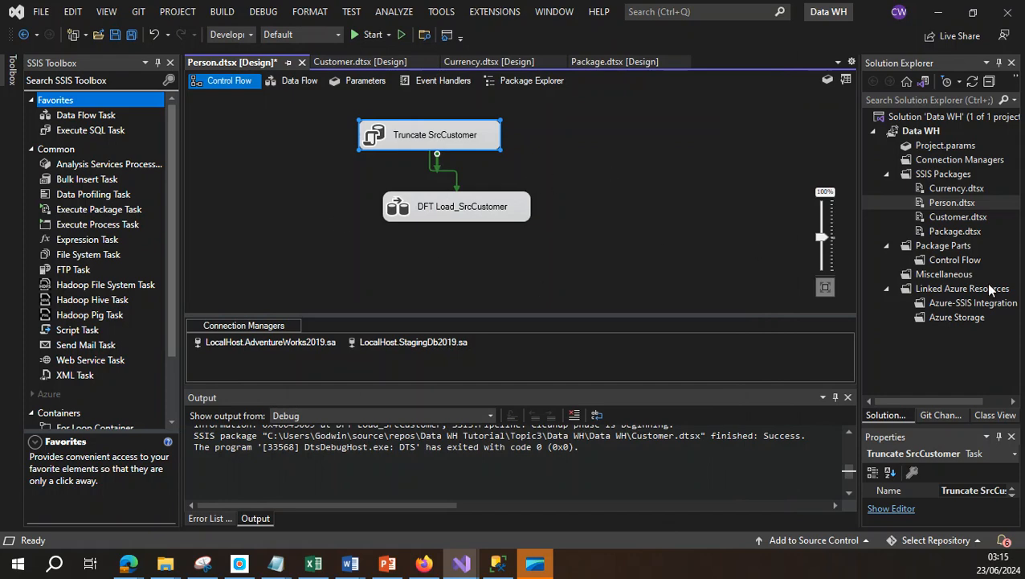
Step: Rename the DFT Load_SrcCustomer data flow task as DFT Load_SrcPerson in the Person package
{"action": "right_click", "coordinate": [494, 212]}
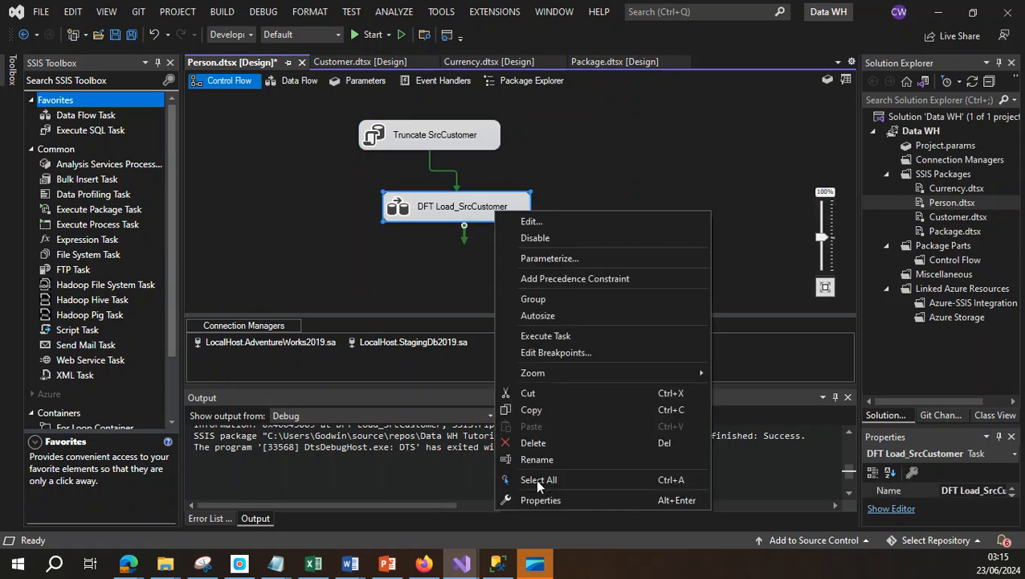
{"action": "left_click", "coordinate": [536, 459]}
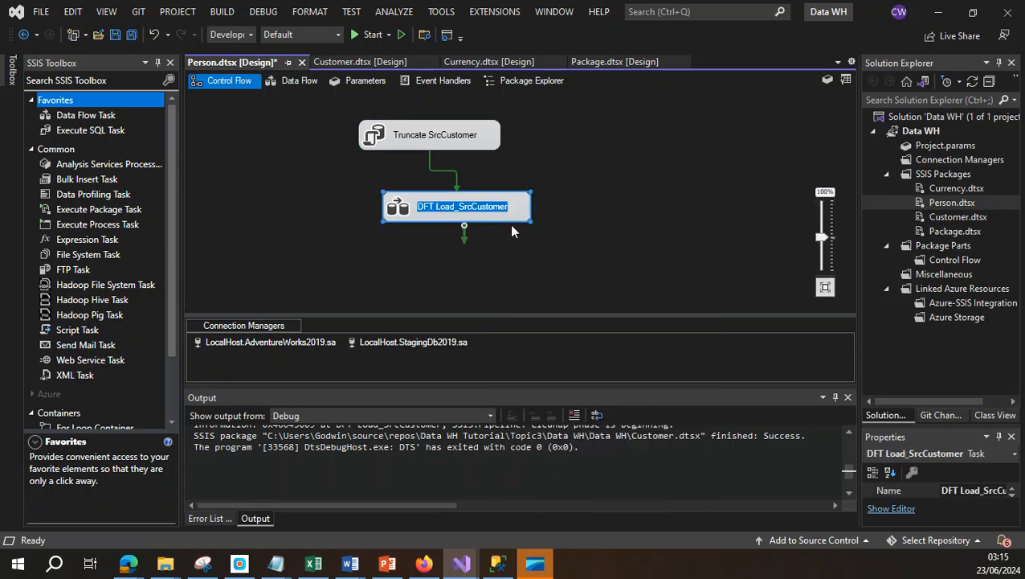
{"action": "left_click", "coordinate": [472, 208]}
{"action": "type", "text": "Person"}
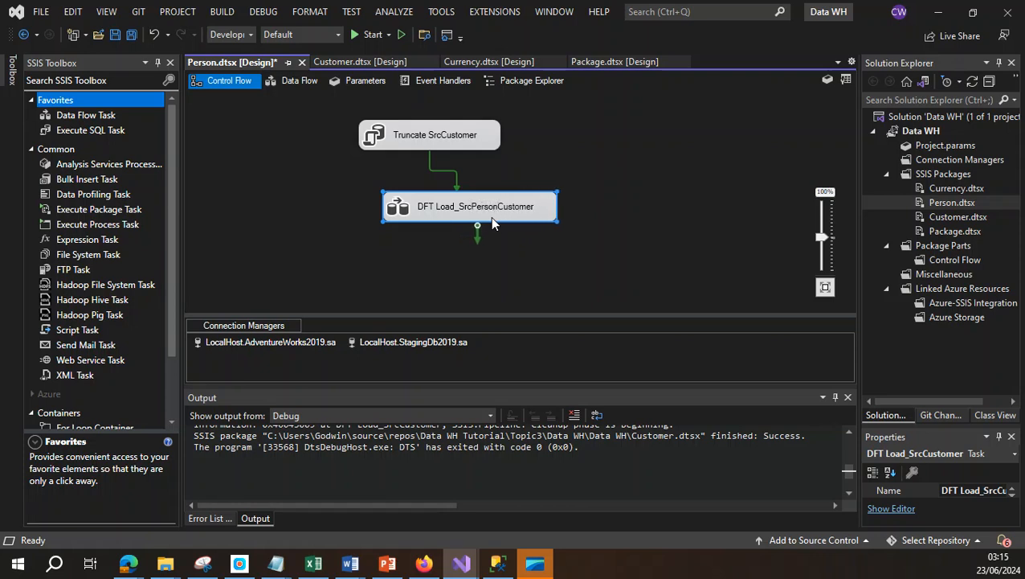
{"action": "key", "text": "Delete"}
{"action": "key", "text": "Delete"}
{"action": "key", "text": "Delete"}
{"action": "key", "text": "Delete"}
{"action": "key", "text": "Delete"}
{"action": "key", "text": "Delete"}
{"action": "key", "text": "Delete"}
{"action": "key", "text": "Delete"}
{"action": "key", "text": "Delete"}
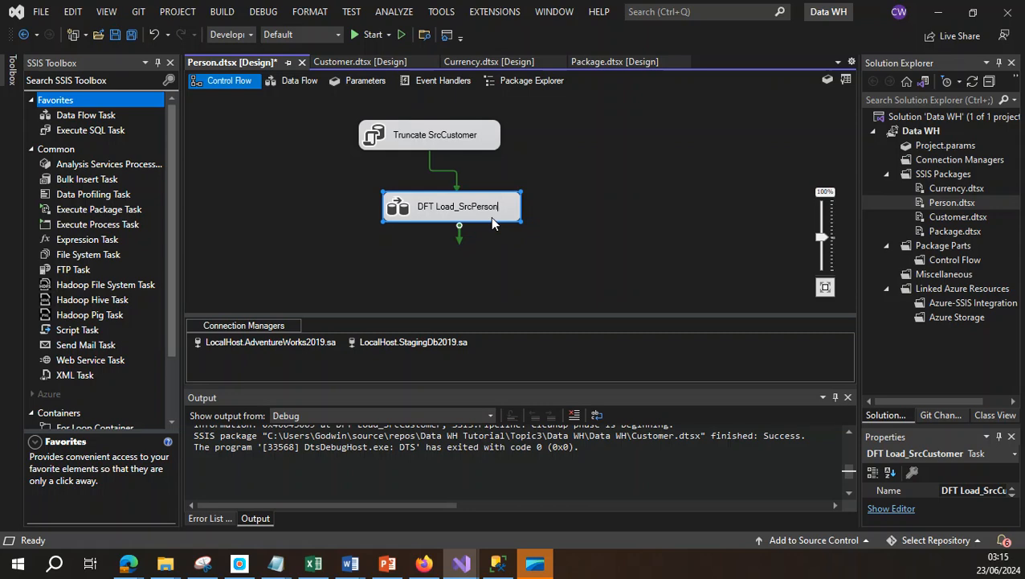
Step: Open the DFT Load_SrcPerson data flow and rename its OLE DB source as OLEDB Load SrcPerson
{"action": "double_click", "coordinate": [473, 210]}
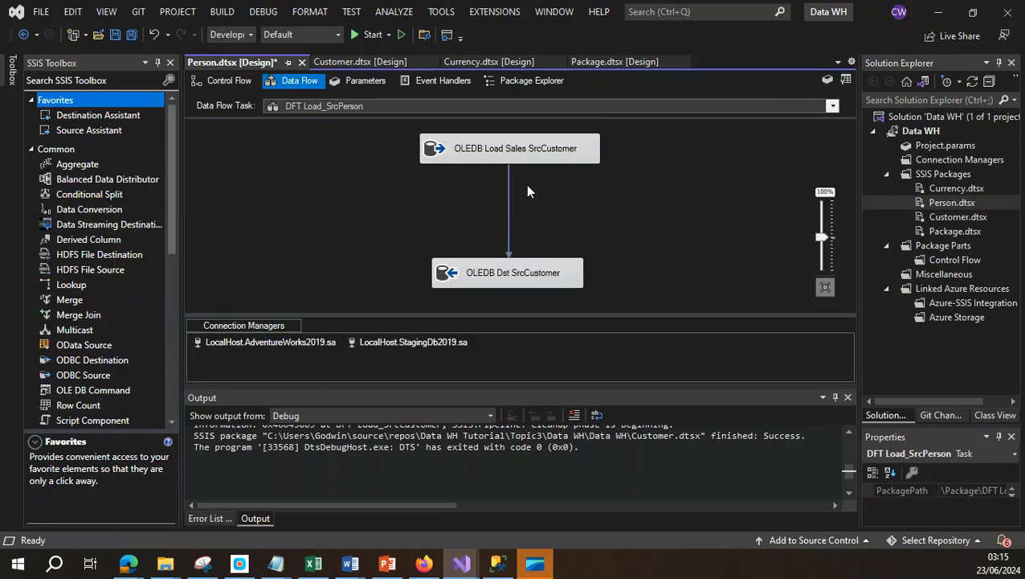
{"action": "right_click", "coordinate": [548, 148]}
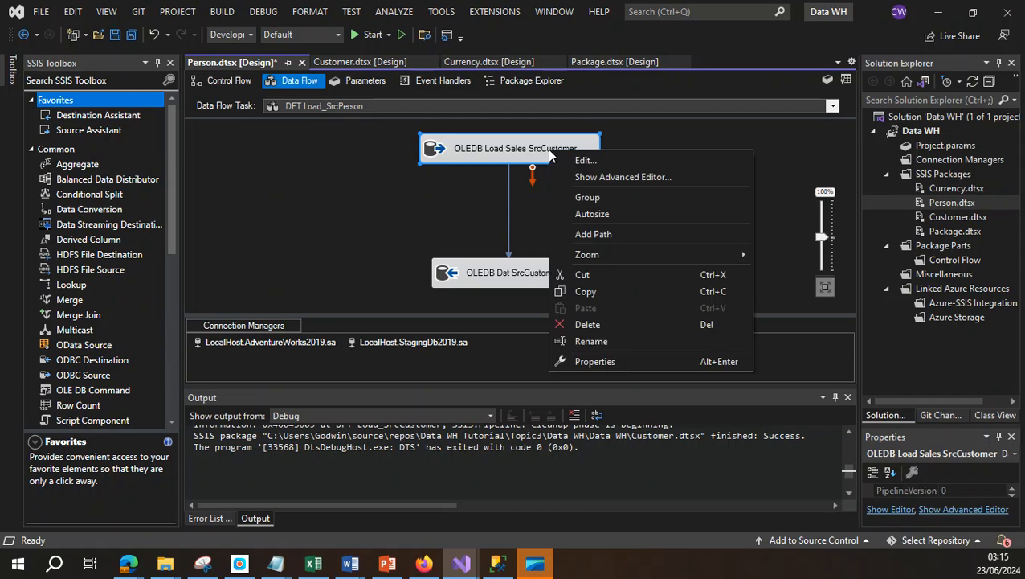
{"action": "left_click", "coordinate": [601, 342]}
{"action": "left_click", "coordinate": [506, 132]}
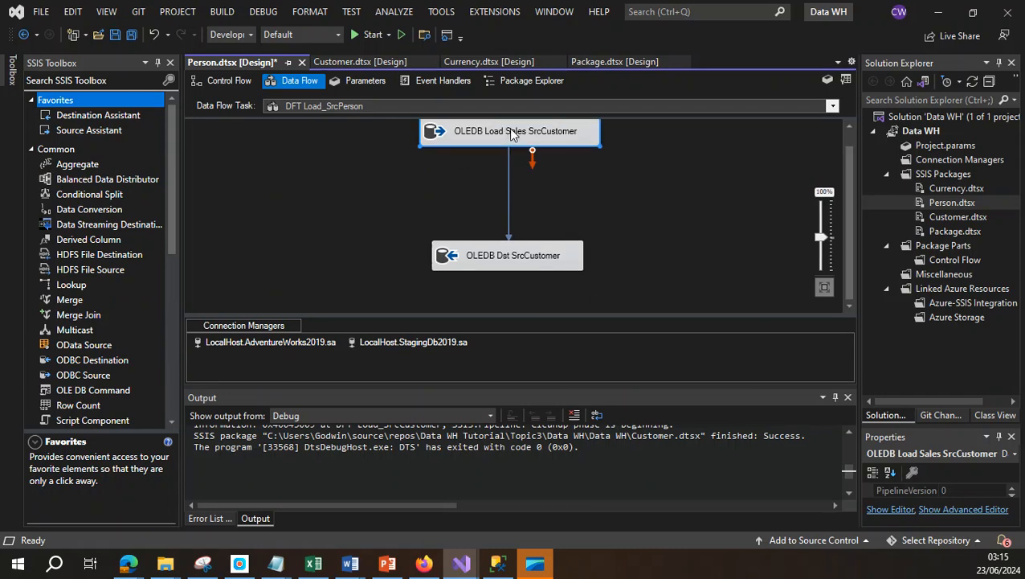
{"action": "double_click", "coordinate": [511, 133]}
{"action": "key", "text": "BackSpace"}
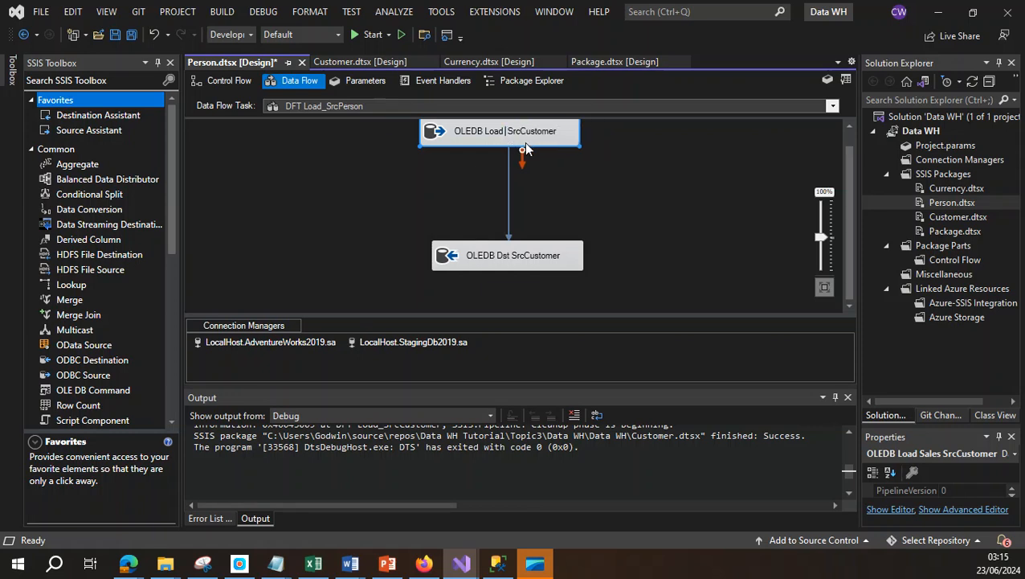
{"action": "key", "text": "BackSpace"}
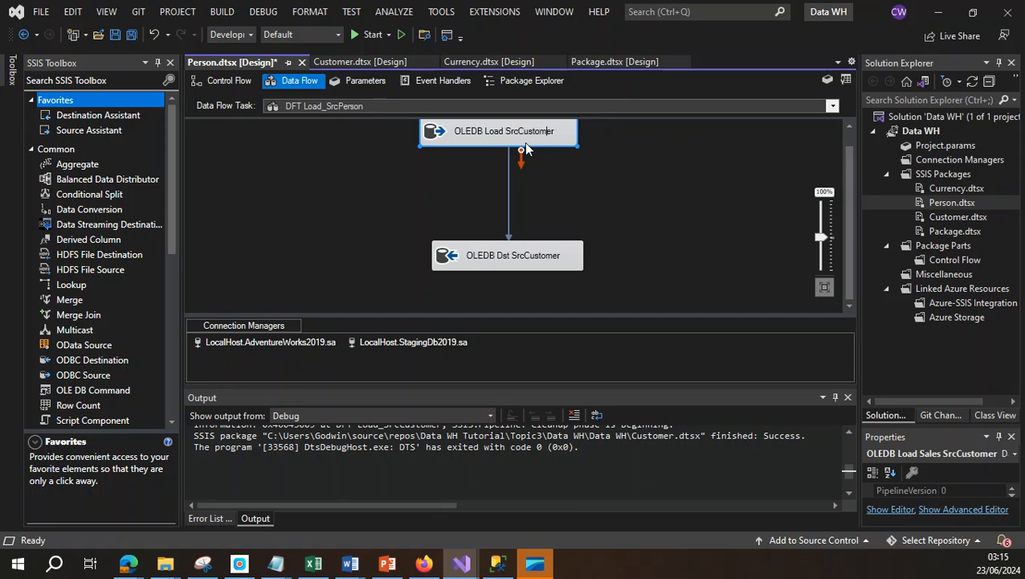
{"action": "key", "text": "End"}
{"action": "key", "text": "BackSpace"}
{"action": "key", "text": "BackSpace"}
{"action": "key", "text": "BackSpace"}
{"action": "key", "text": "BackSpace"}
{"action": "key", "text": "BackSpace"}
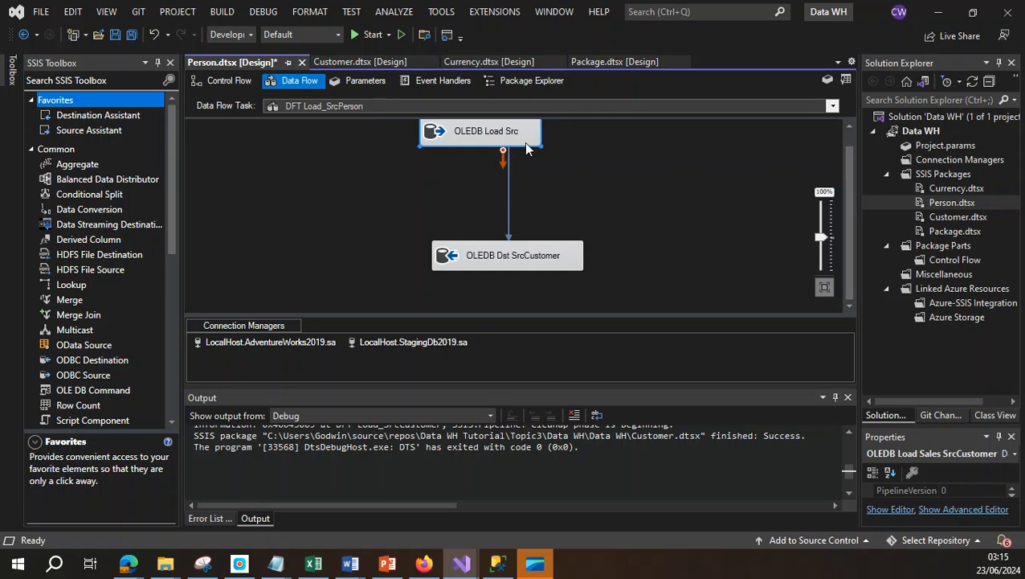
{"action": "type", "text": "Person"}
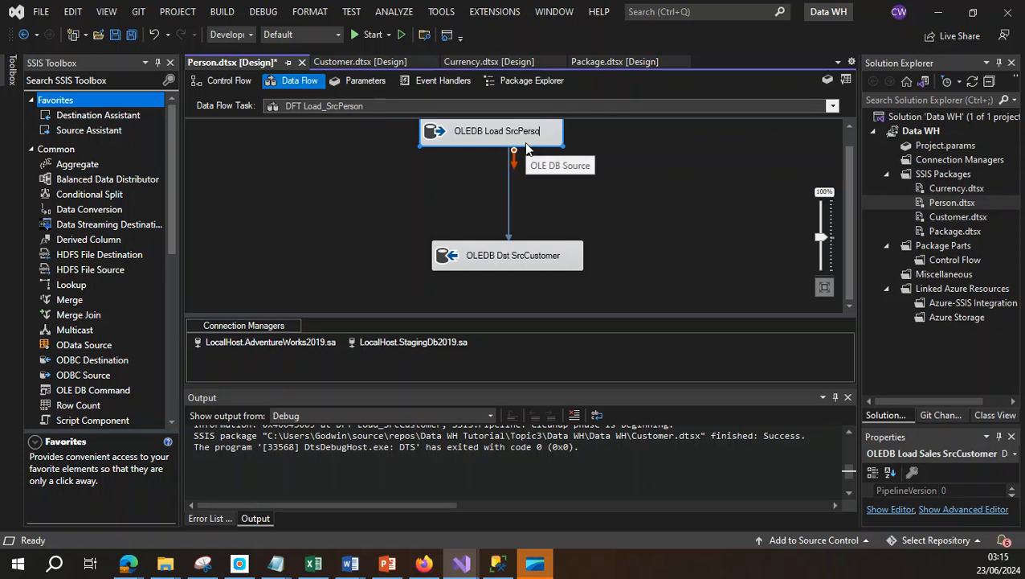
Step: Rename the OLE DB destination in the data flow as OLEDB Dst SrcPerson
{"action": "right_click", "coordinate": [540, 254]}
{"action": "left_click", "coordinate": [588, 439]}
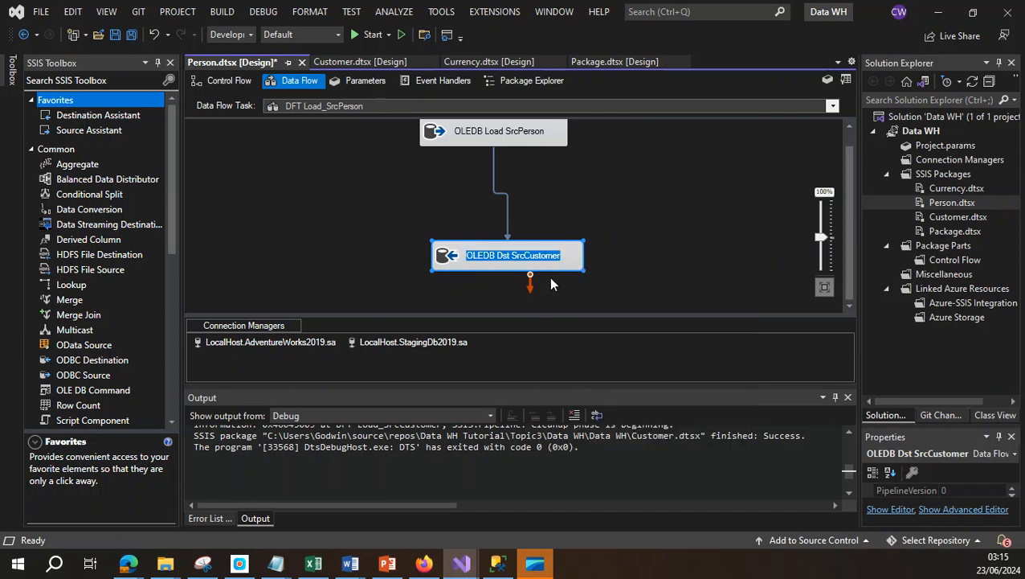
{"action": "left_click", "coordinate": [527, 257]}
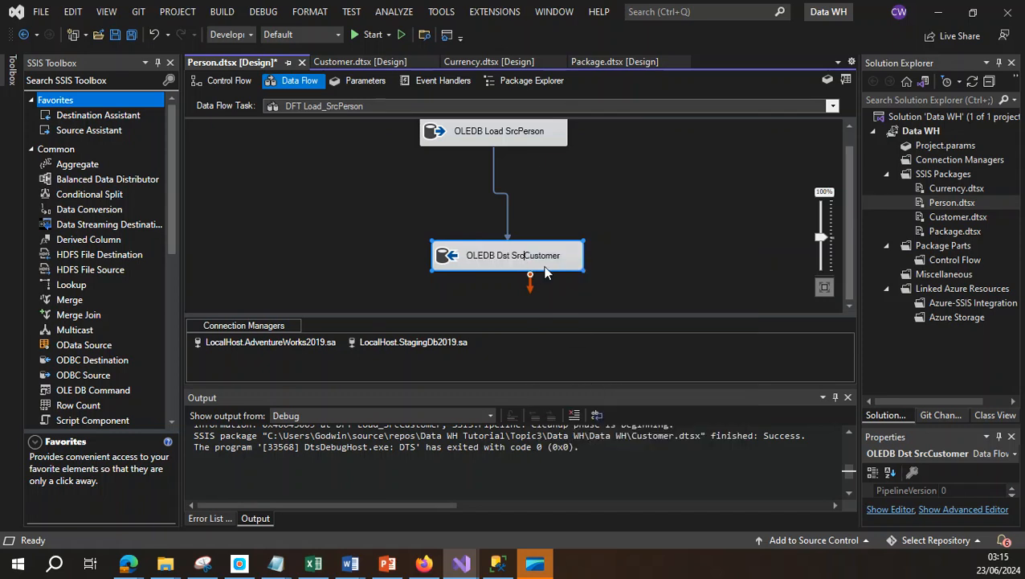
{"action": "type", "text": "Person"}
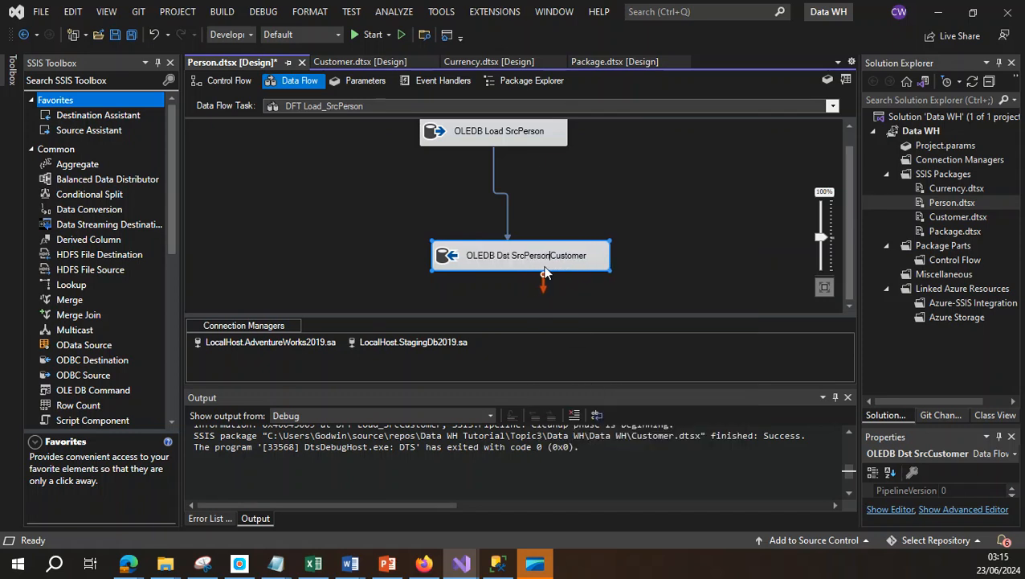
{"action": "key", "text": "Delete"}
{"action": "key", "text": "Delete"}
{"action": "key", "text": "Delete"}
{"action": "key", "text": "Delete"}
{"action": "key", "text": "Delete"}
{"action": "key", "text": "Delete"}
{"action": "key", "text": "Delete"}
{"action": "key", "text": "Delete"}
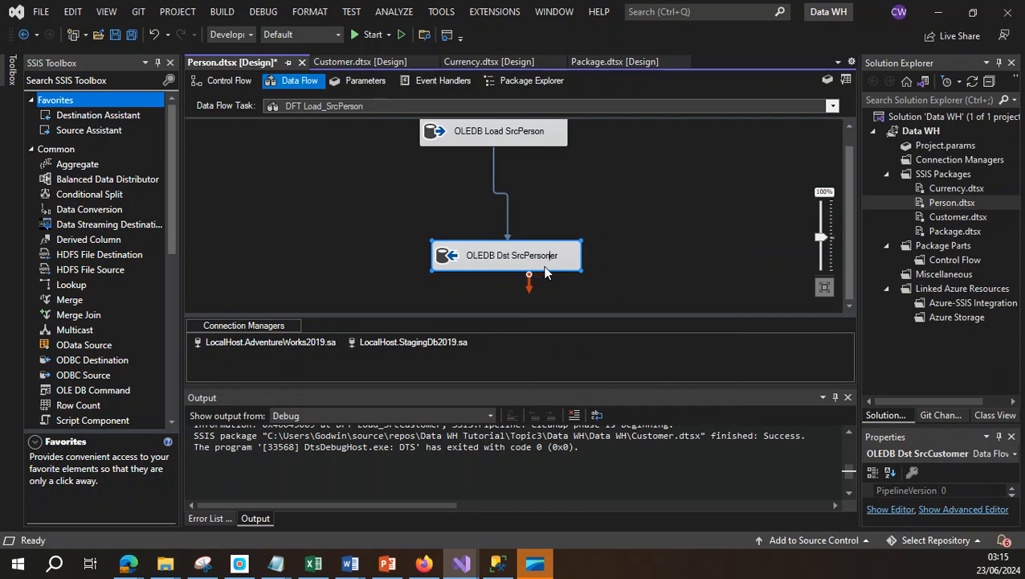
{"action": "left_click", "coordinate": [604, 218]}
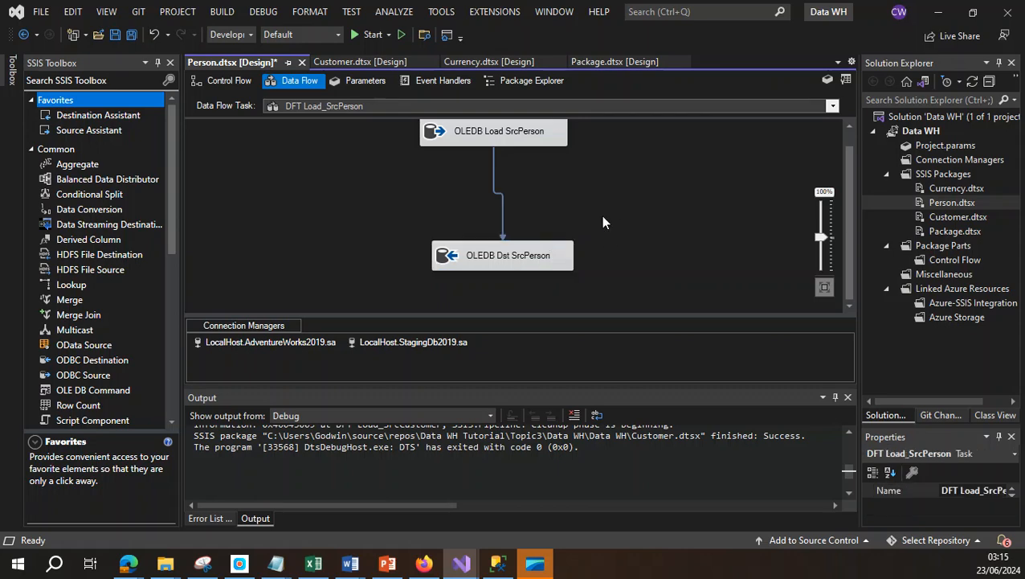
Step: Set the OLEDB Load SrcPerson source table to [Person].[Person], review its columns, and confirm the editor
{"action": "double_click", "coordinate": [535, 131]}
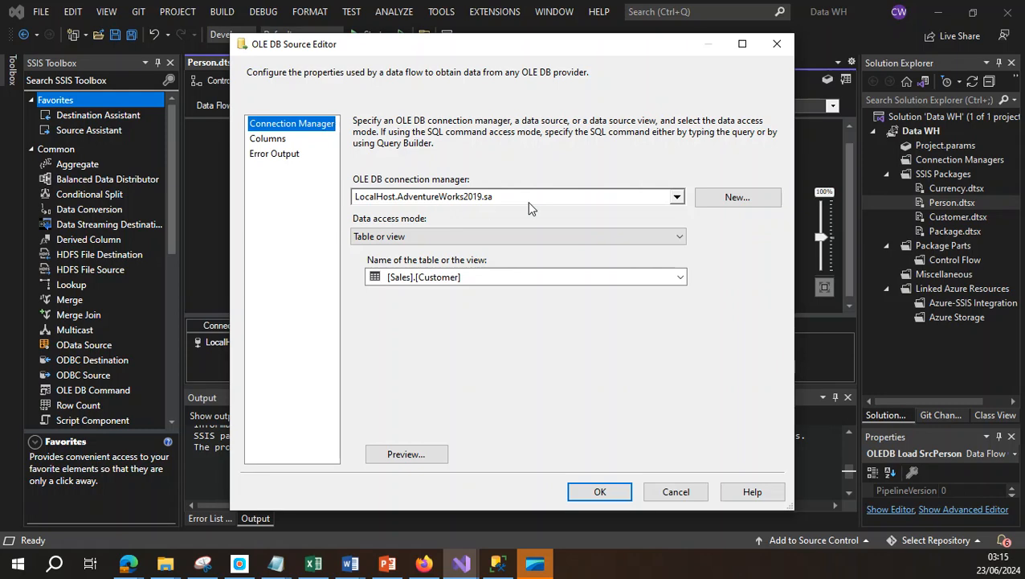
{"action": "left_click", "coordinate": [679, 279]}
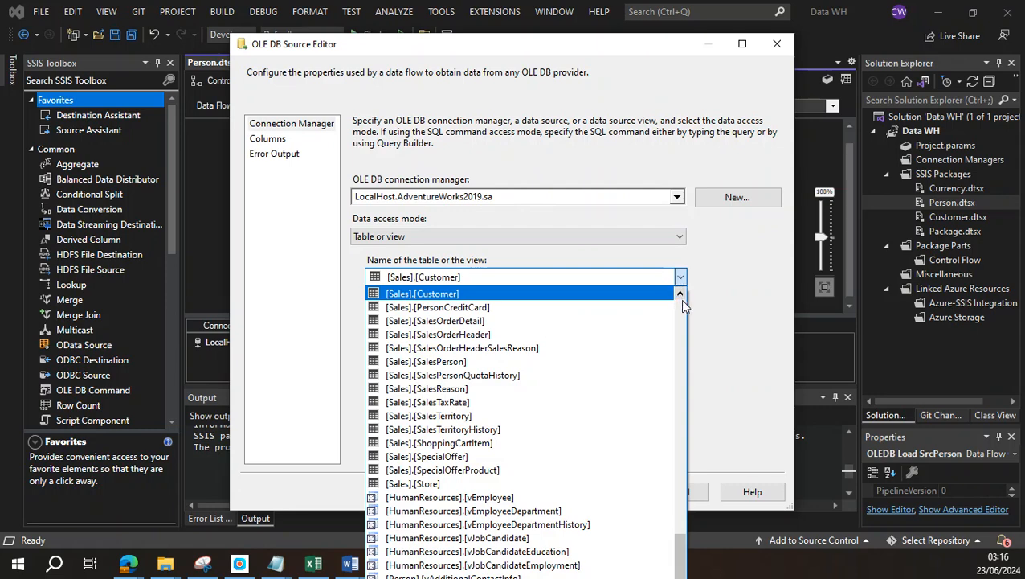
{"action": "left_click_drag", "start_coordinate": [684, 565], "coordinate": [677, 302]}
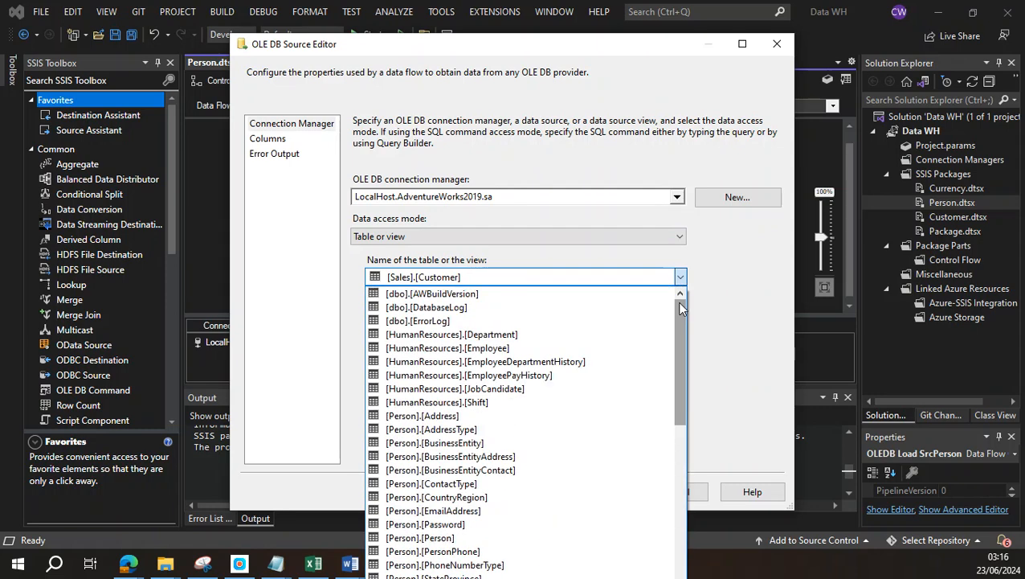
{"action": "left_click", "coordinate": [437, 539]}
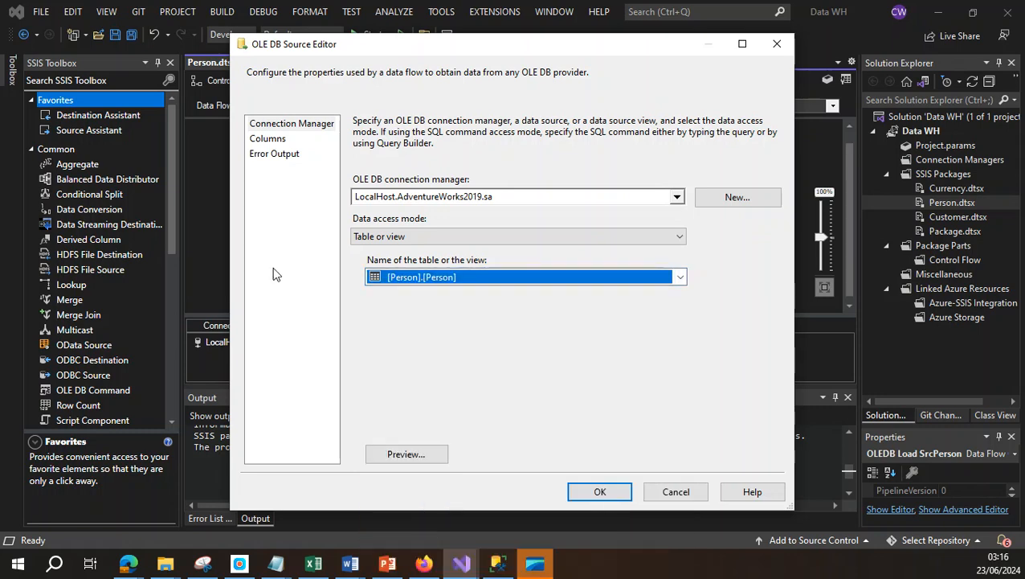
{"action": "left_click", "coordinate": [268, 139]}
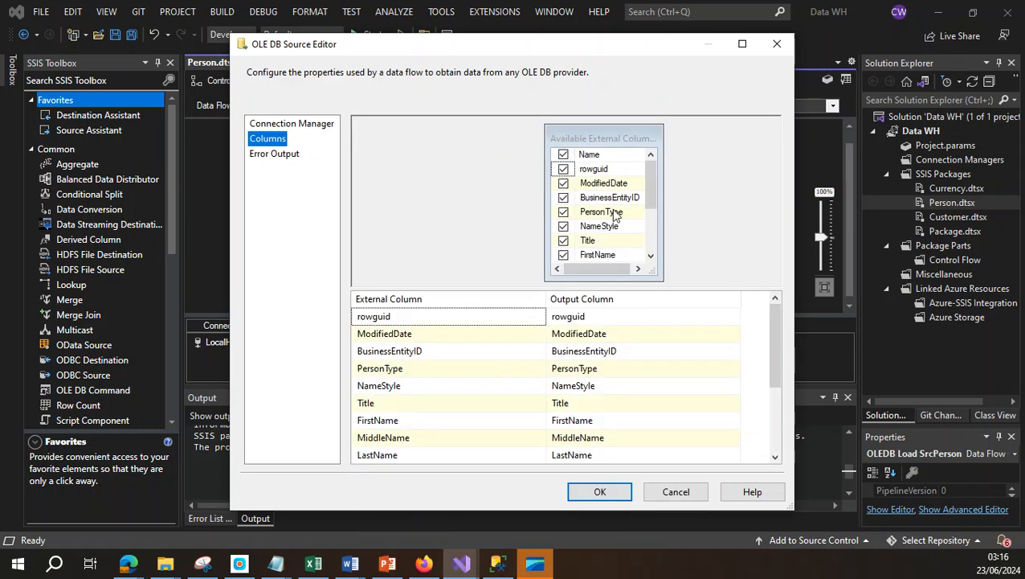
{"action": "double_click", "coordinate": [650, 257]}
{"action": "left_click", "coordinate": [650, 256]}
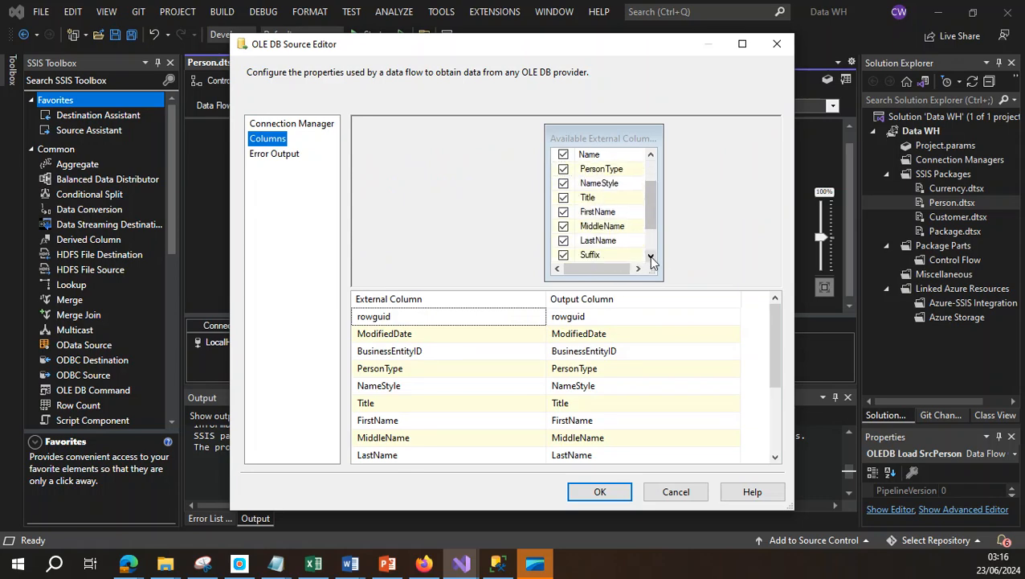
{"action": "left_click", "coordinate": [650, 255]}
{"action": "left_click", "coordinate": [600, 491]}
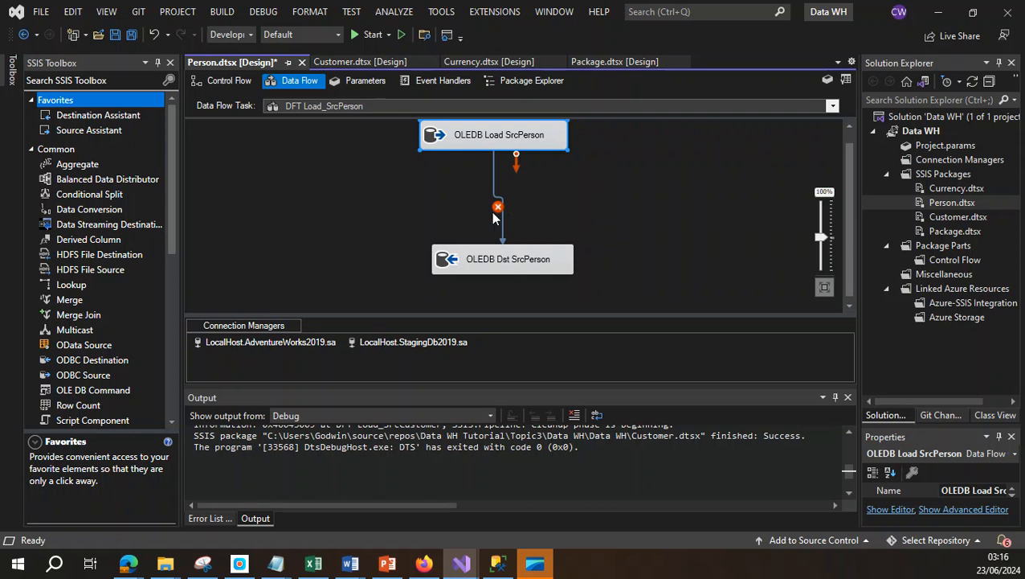
Step: Resolve the mapping errors on the source-to-destination path by deleting the unmapped input columns, and save all files
{"action": "mouse_move", "coordinate": [498, 210]}
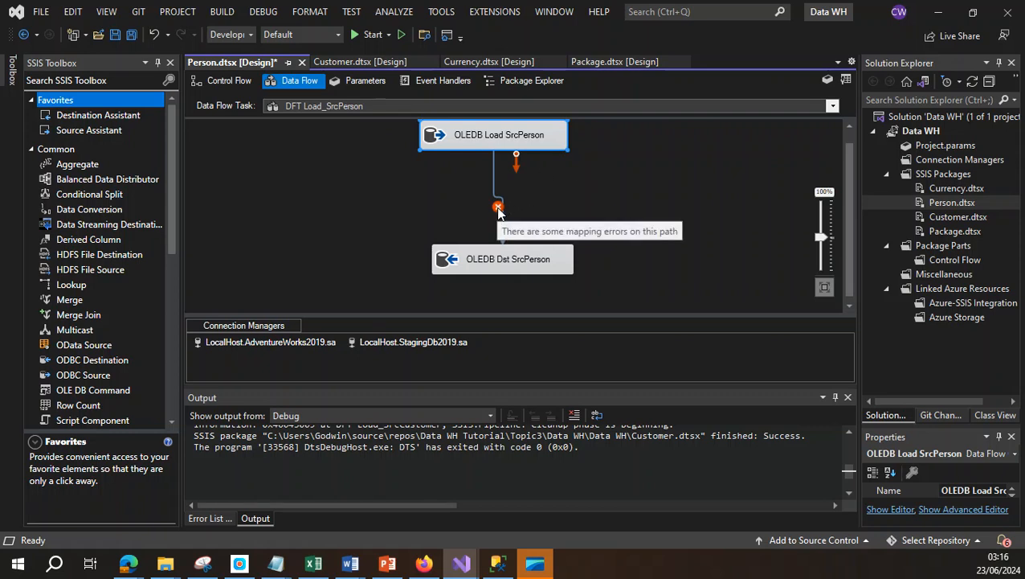
{"action": "left_click", "coordinate": [499, 210]}
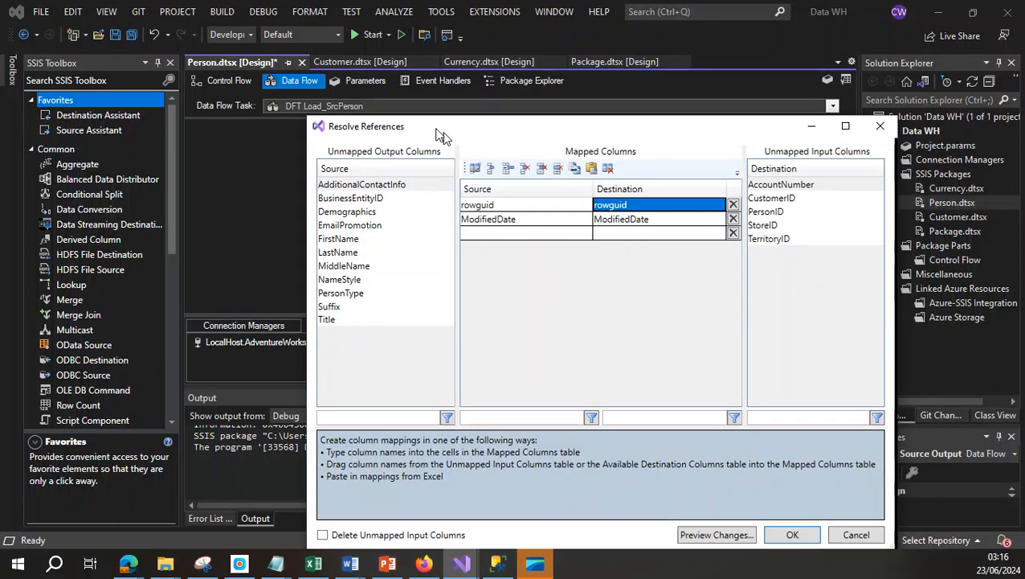
{"action": "left_click_drag", "start_coordinate": [442, 132], "coordinate": [323, 84]}
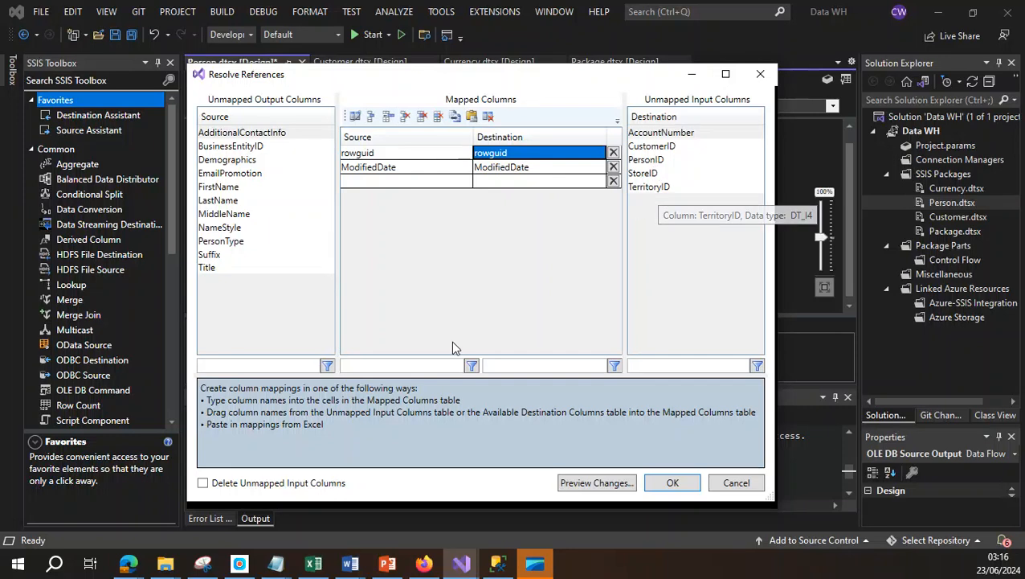
{"action": "left_click", "coordinate": [203, 484]}
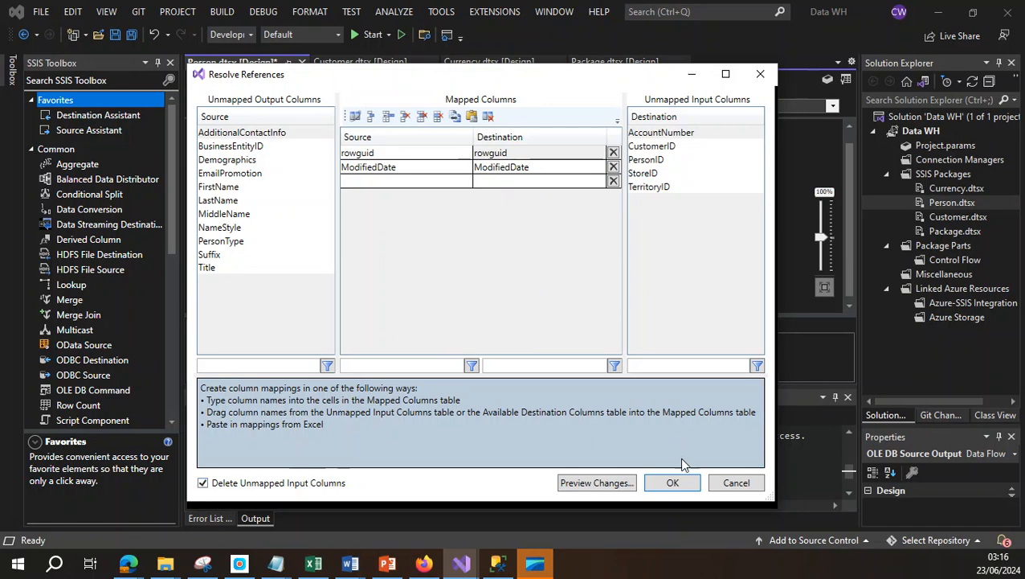
{"action": "left_click", "coordinate": [666, 485]}
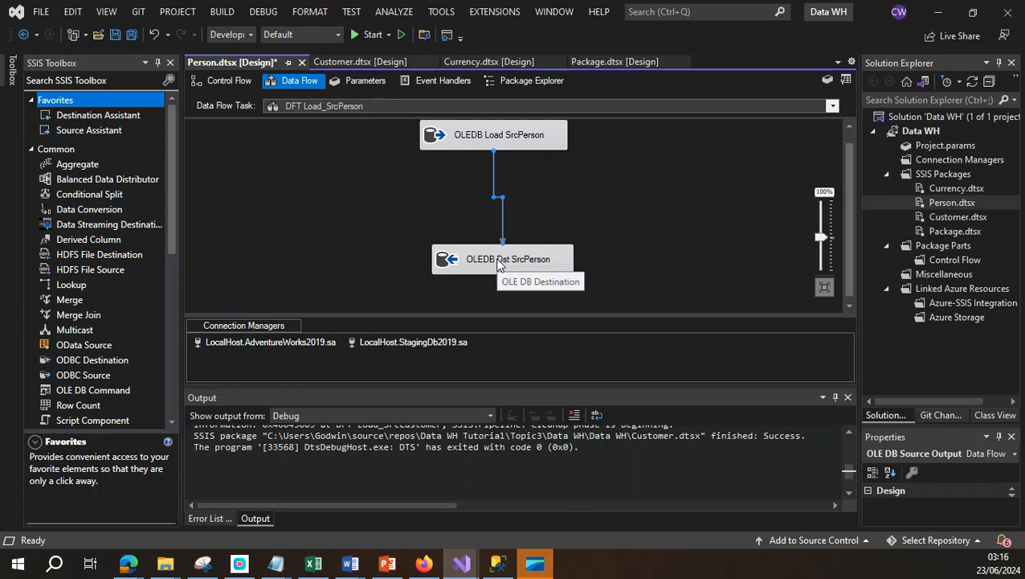
{"action": "left_click", "coordinate": [135, 35]}
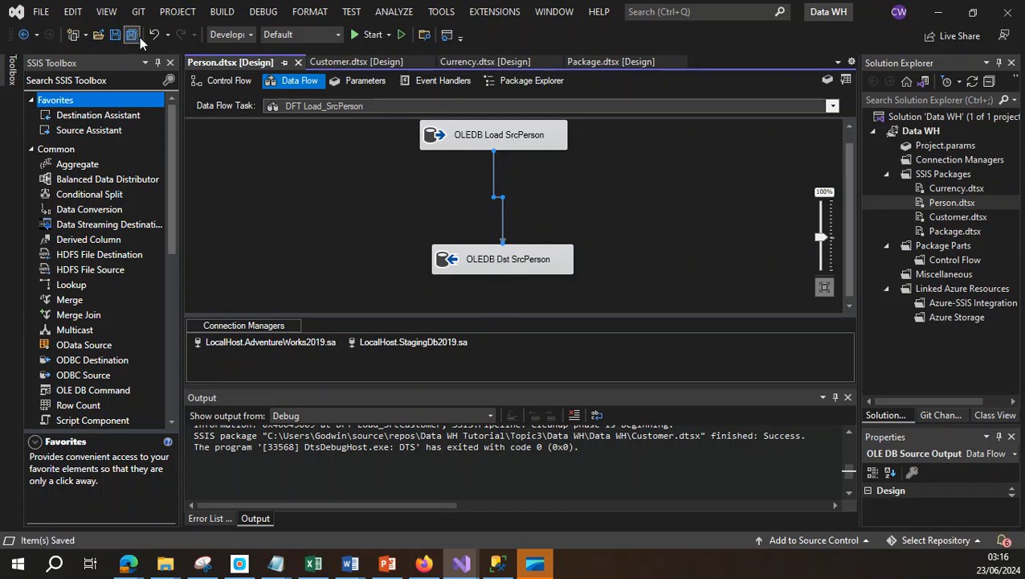
Step: From the OLEDB Dst SrcPerson destination, create a new staging table, changing the table name in the CREATE TABLE script to Src.Person
{"action": "double_click", "coordinate": [528, 266]}
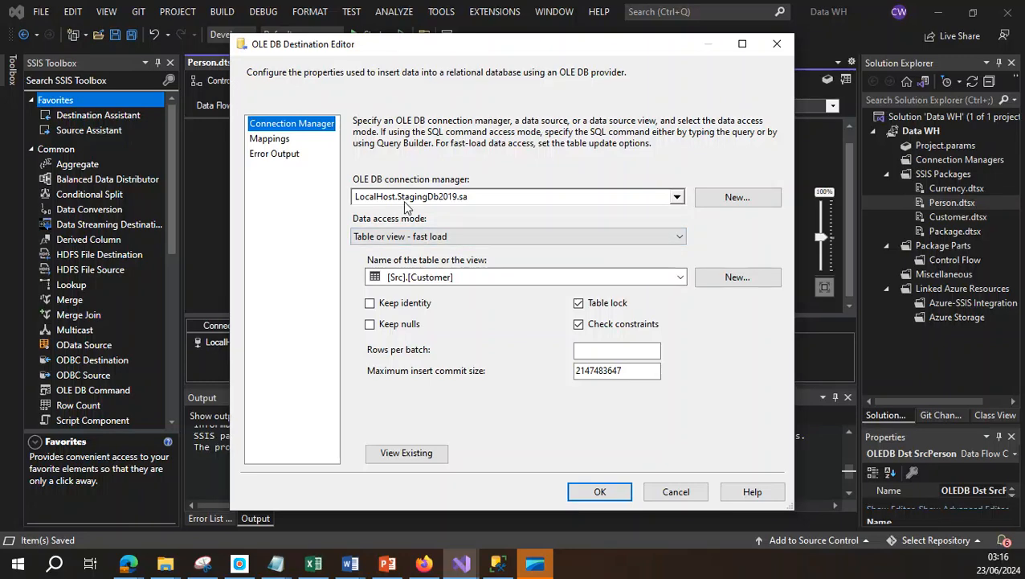
{"action": "left_click", "coordinate": [733, 278]}
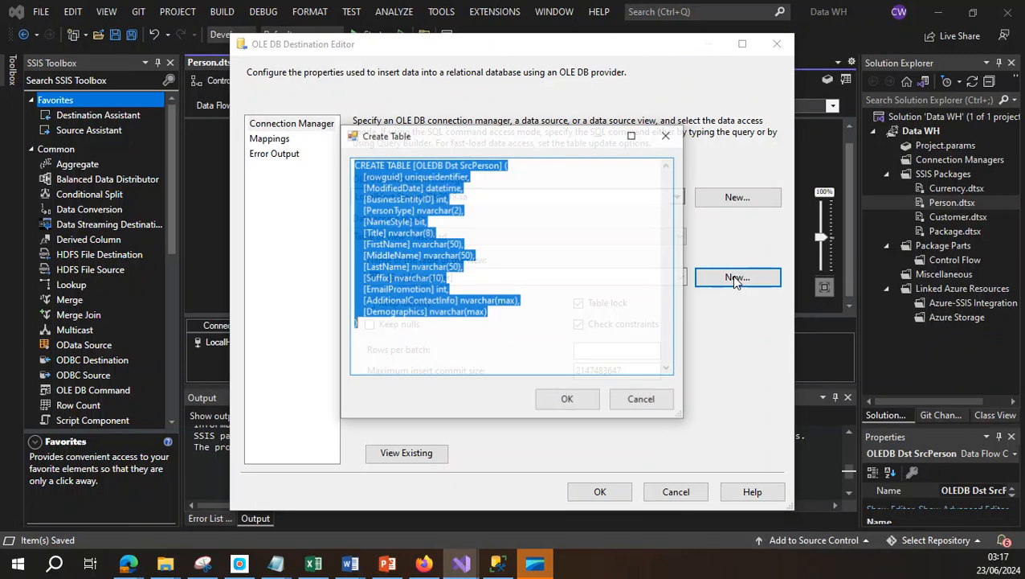
{"action": "left_click", "coordinate": [380, 255]}
{"action": "left_click", "coordinate": [380, 233]}
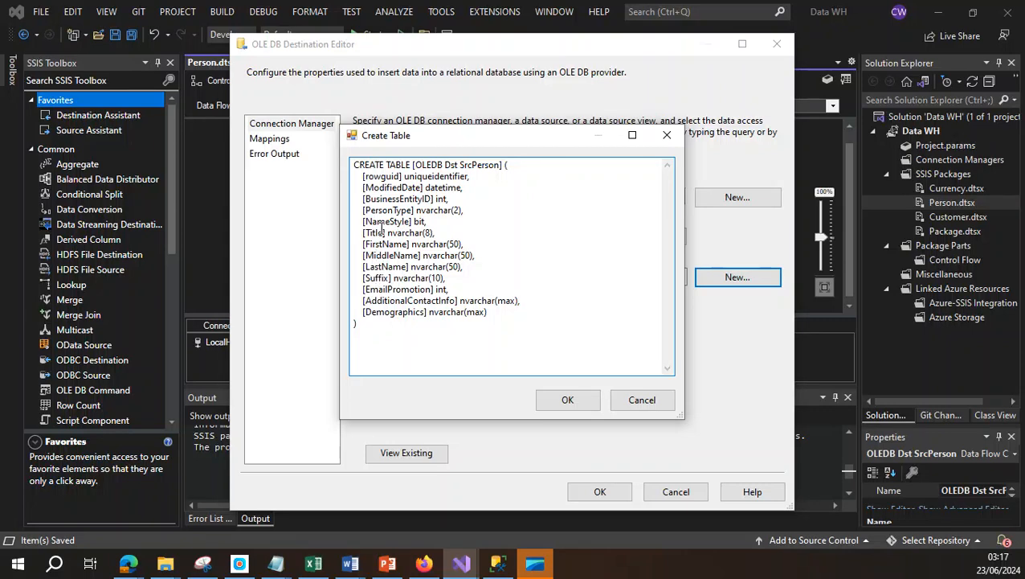
{"action": "left_click", "coordinate": [411, 165]}
{"action": "key", "text": "Delete"}
{"action": "key", "text": "Delete"}
{"action": "key", "text": "Delete"}
{"action": "key", "text": "Delete"}
{"action": "key", "text": "Delete"}
{"action": "key", "text": "Delete"}
{"action": "key", "text": "Delete"}
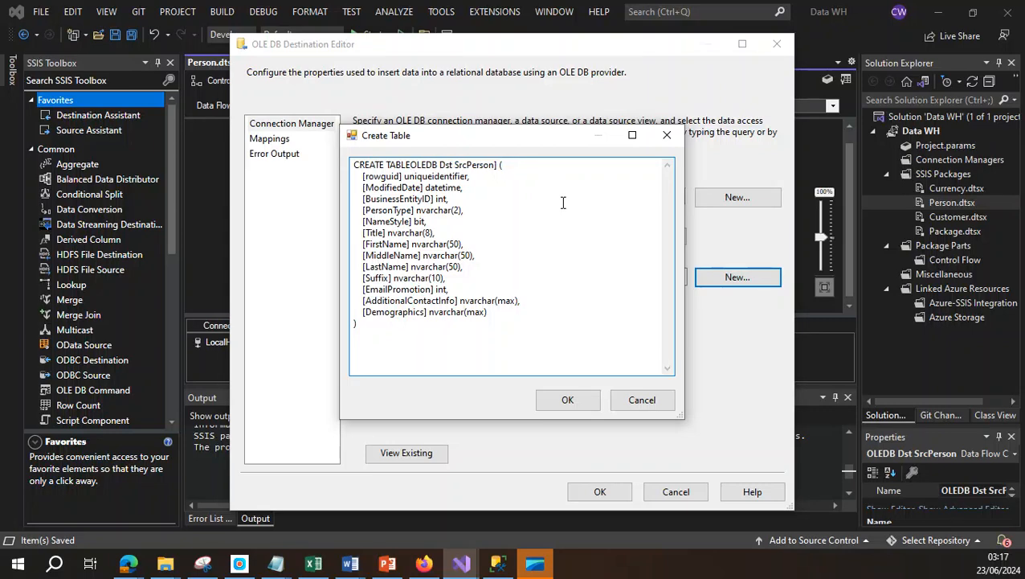
{"action": "key", "text": "BackSpace"}
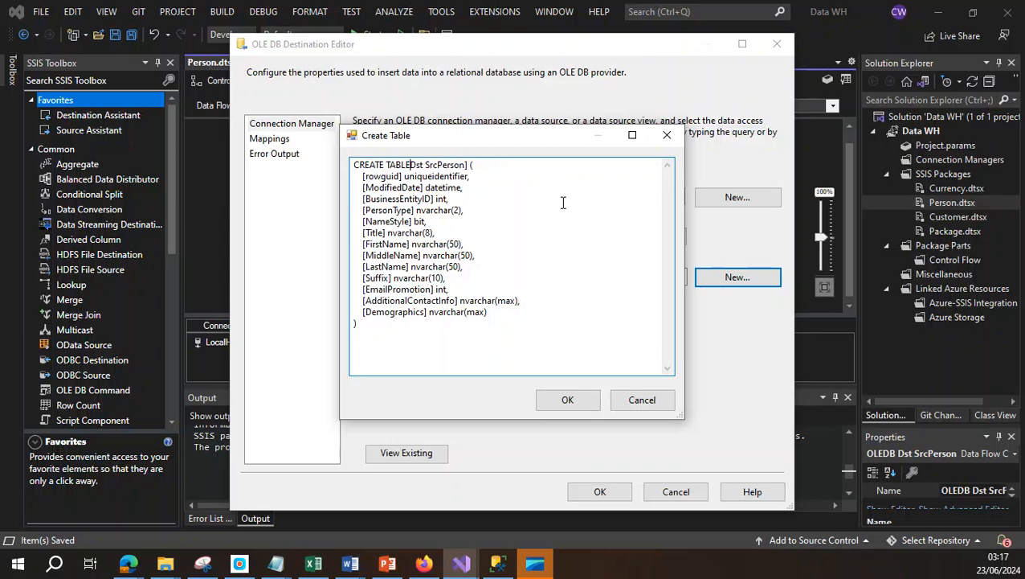
{"action": "key", "text": "Delete"}
{"action": "key", "text": "Delete"}
{"action": "key", "text": "Delete"}
{"action": "key", "text": "Delete"}
{"action": "type", "text": "."}
{"action": "key", "text": "Right"}
{"action": "key", "text": "Right"}
{"action": "key", "text": "Delete"}
{"action": "left_click", "coordinate": [566, 400]}
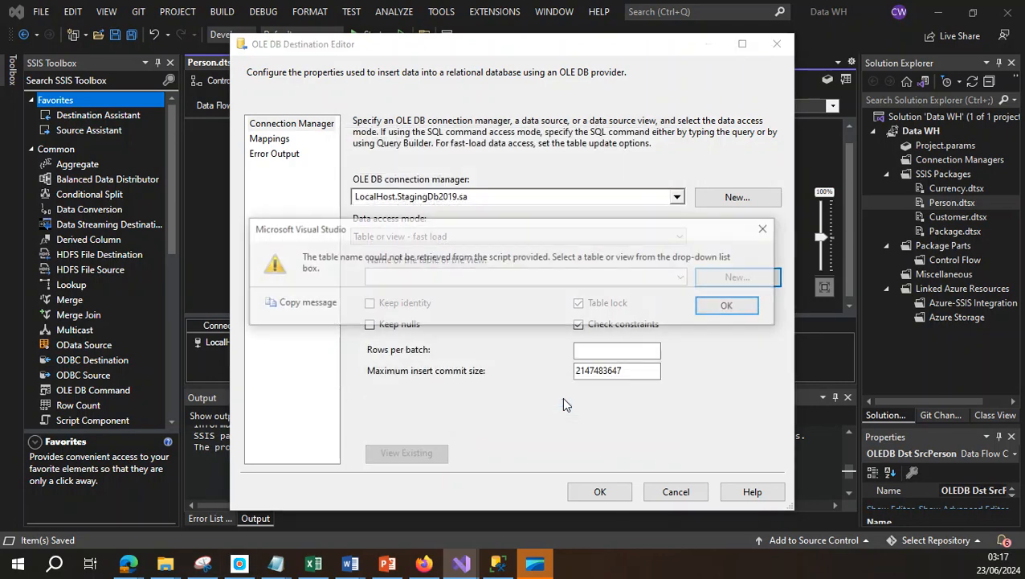
{"action": "left_click", "coordinate": [730, 307]}
Step: Switch to SQL Server Management Studio, refresh the StagingDb2019 tables, and check for the Src.Person table
{"action": "left_click", "coordinate": [498, 565]}
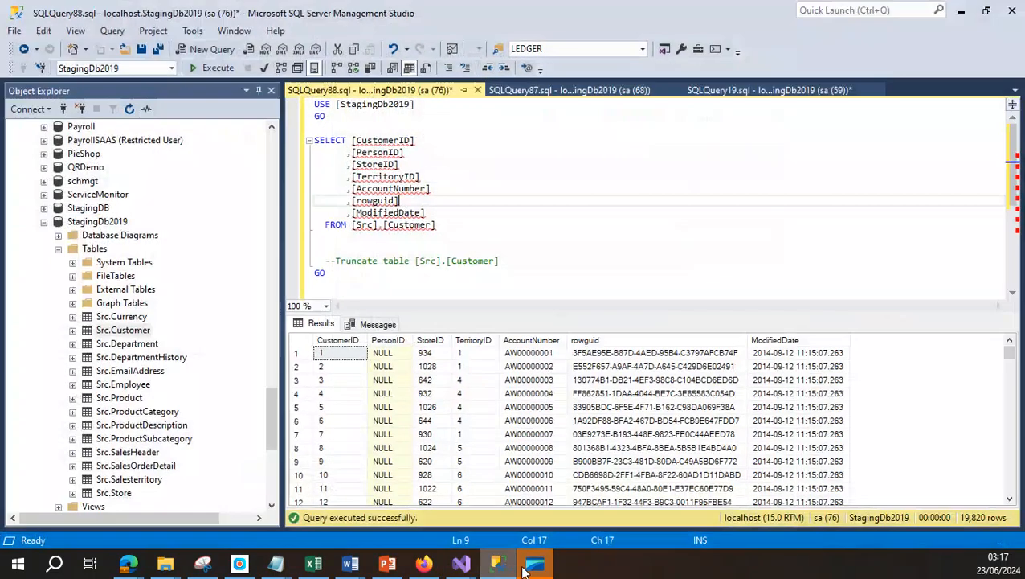
{"action": "left_click", "coordinate": [90, 249]}
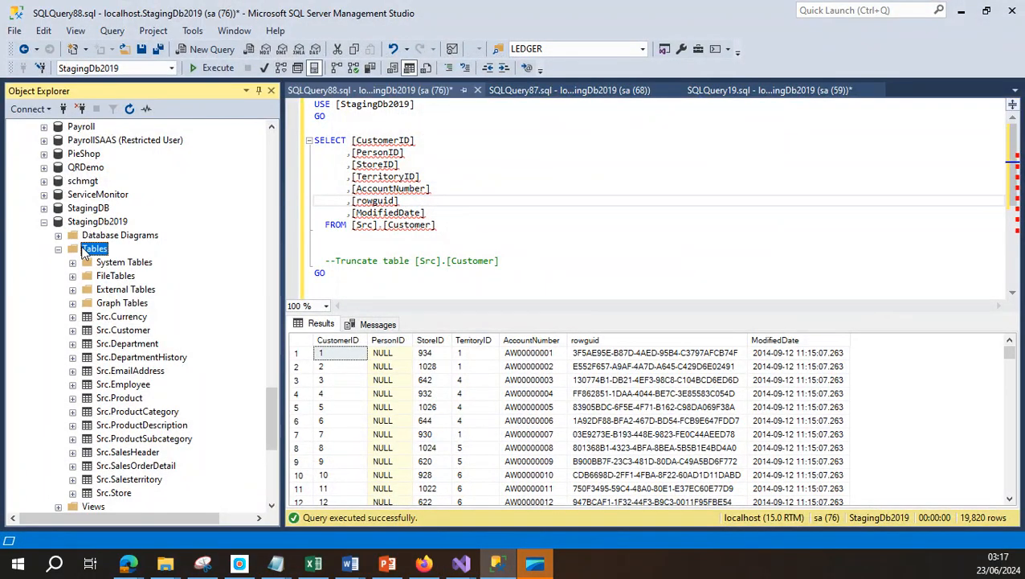
{"action": "right_click", "coordinate": [90, 249]}
{"action": "left_click", "coordinate": [119, 340]}
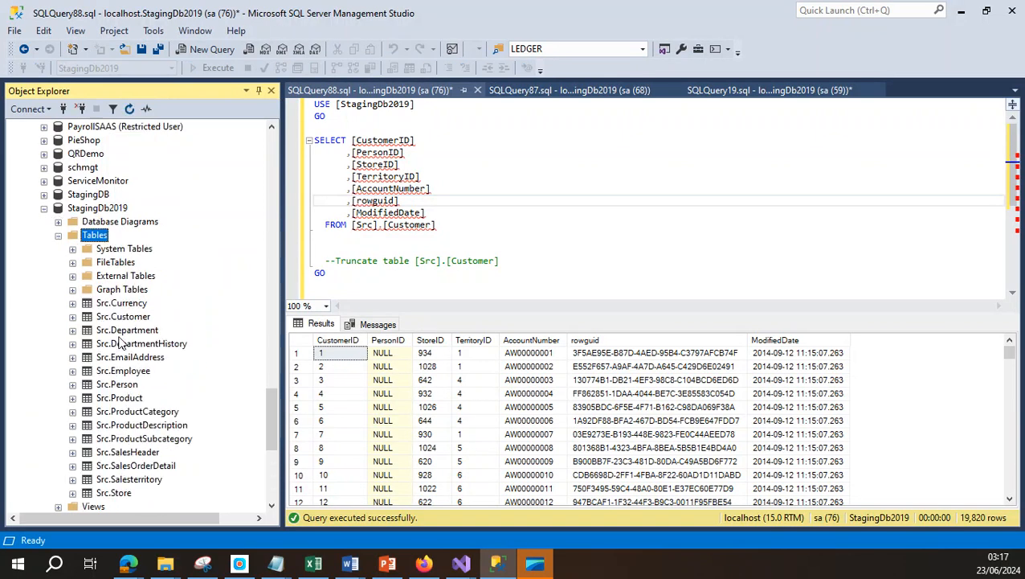
{"action": "left_click", "coordinate": [117, 385]}
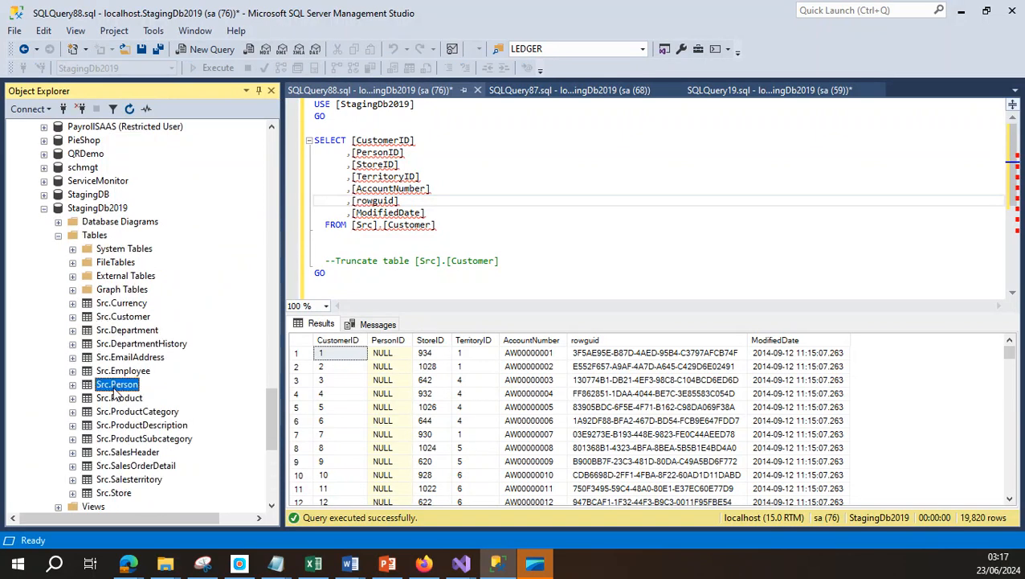
Step: Return to Visual Studio and choose [Src].[Person] as the OLE DB destination's target table
{"action": "left_click", "coordinate": [963, 12]}
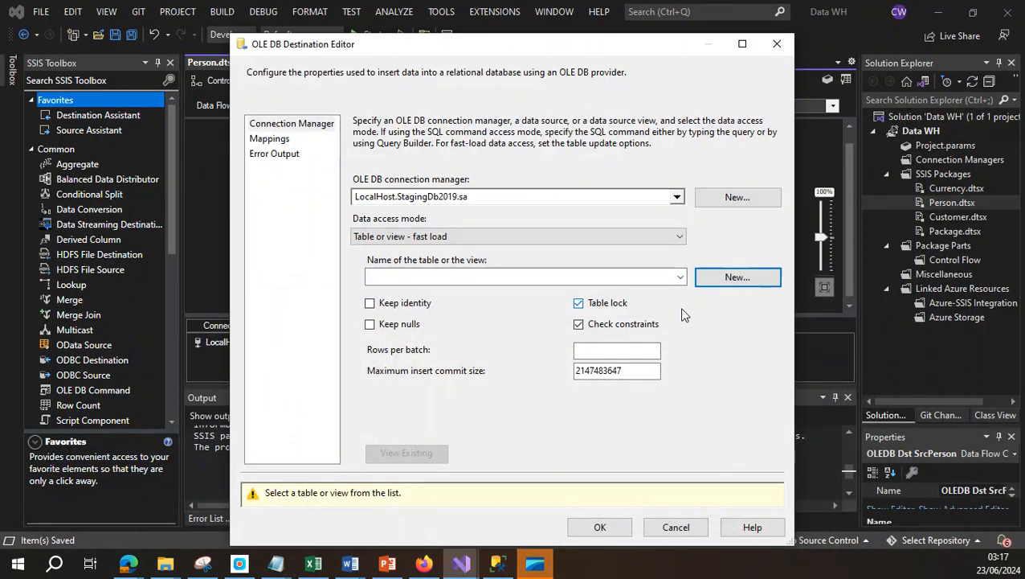
{"action": "left_click", "coordinate": [680, 277]}
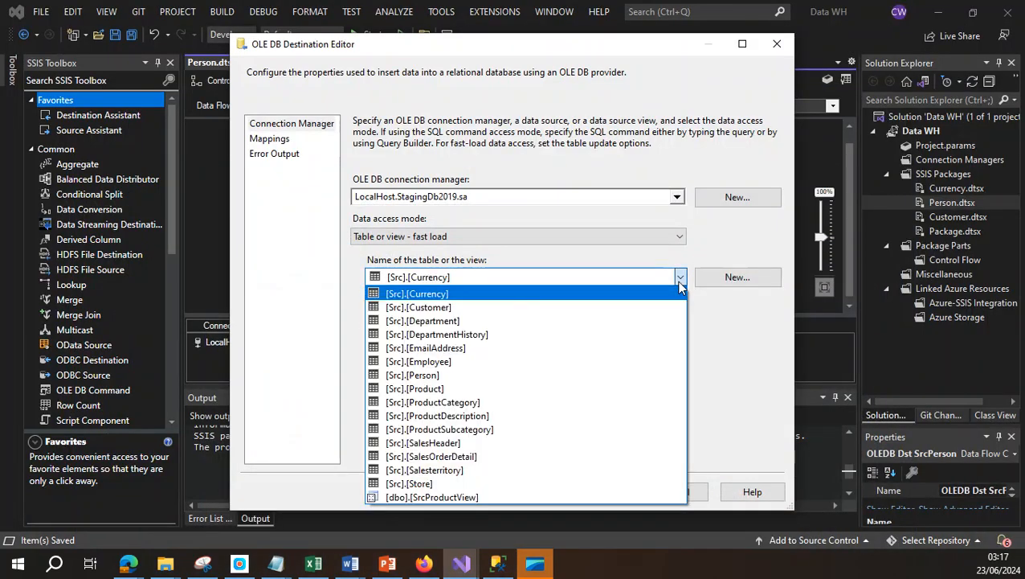
{"action": "left_click", "coordinate": [455, 376]}
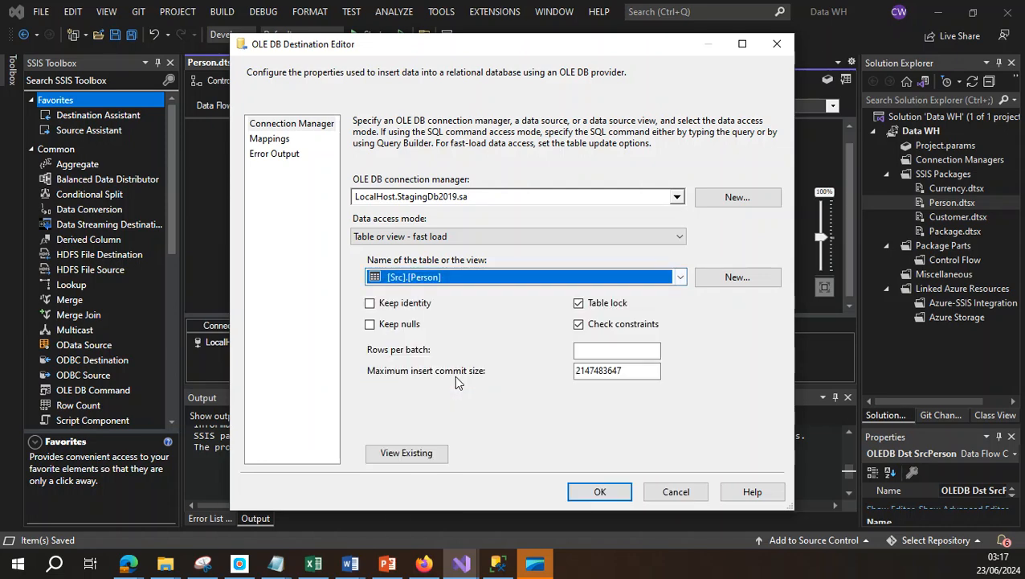
Step: Map the BusinessEntityID, PersonType, NameStyle and Title input columns to the destination columns of the same names
{"action": "left_click", "coordinate": [265, 141]}
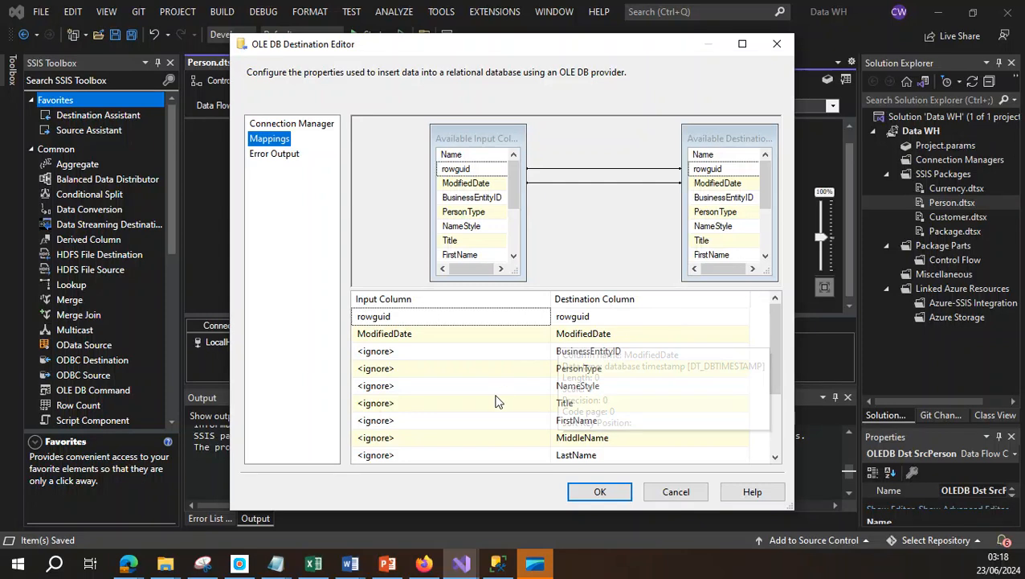
{"action": "left_click", "coordinate": [544, 354]}
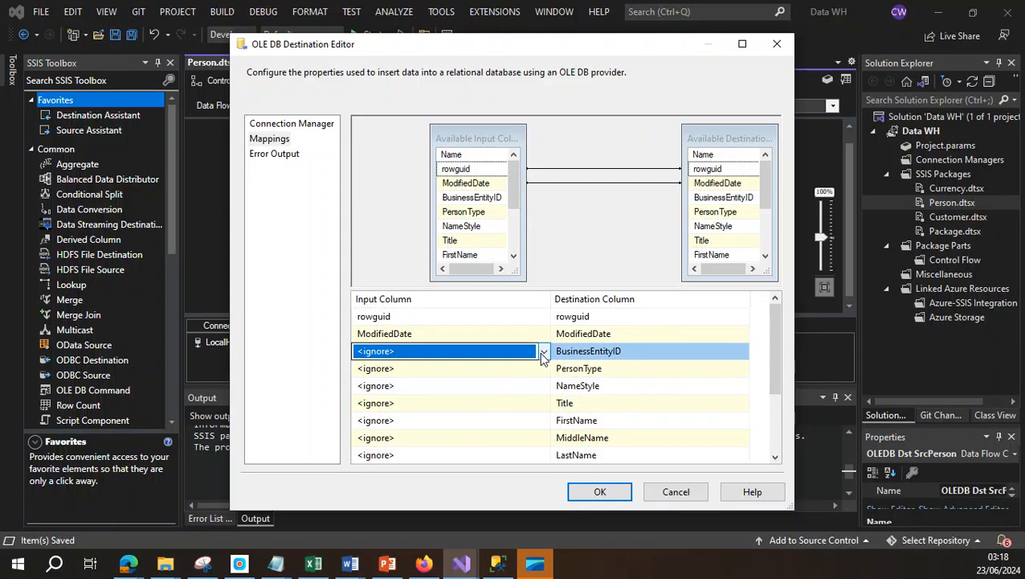
{"action": "left_click", "coordinate": [541, 354]}
{"action": "left_click", "coordinate": [451, 375]}
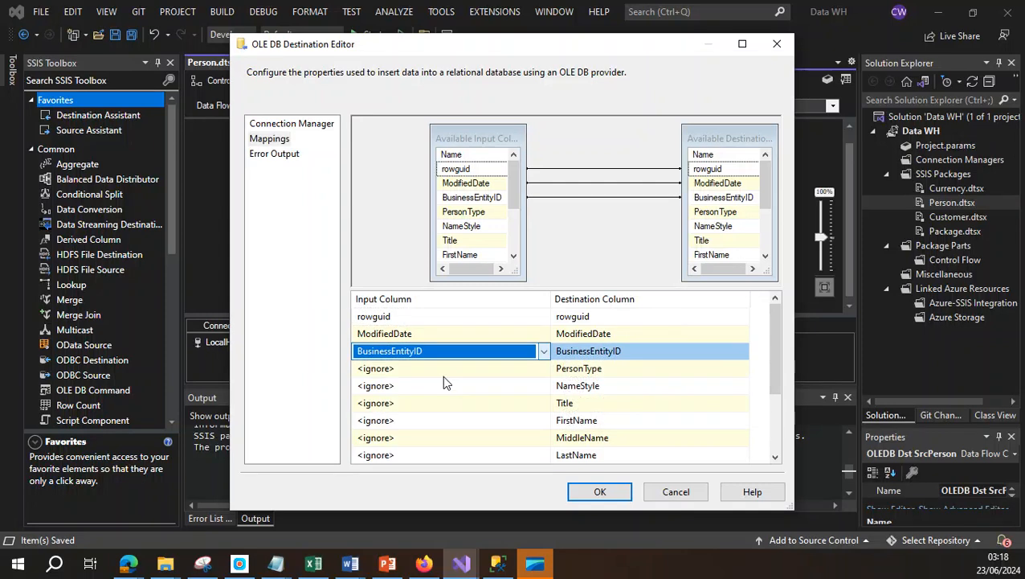
{"action": "left_click", "coordinate": [479, 216]}
{"action": "left_click_drag", "start_coordinate": [480, 223], "coordinate": [721, 219]}
{"action": "left_click_drag", "start_coordinate": [468, 227], "coordinate": [728, 226]}
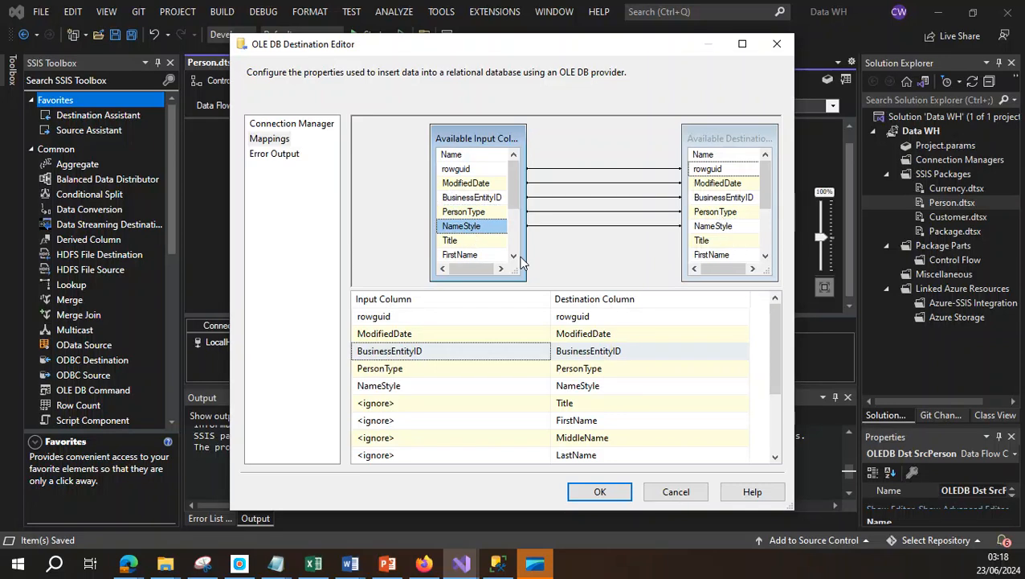
{"action": "left_click_drag", "start_coordinate": [464, 240], "coordinate": [697, 249]}
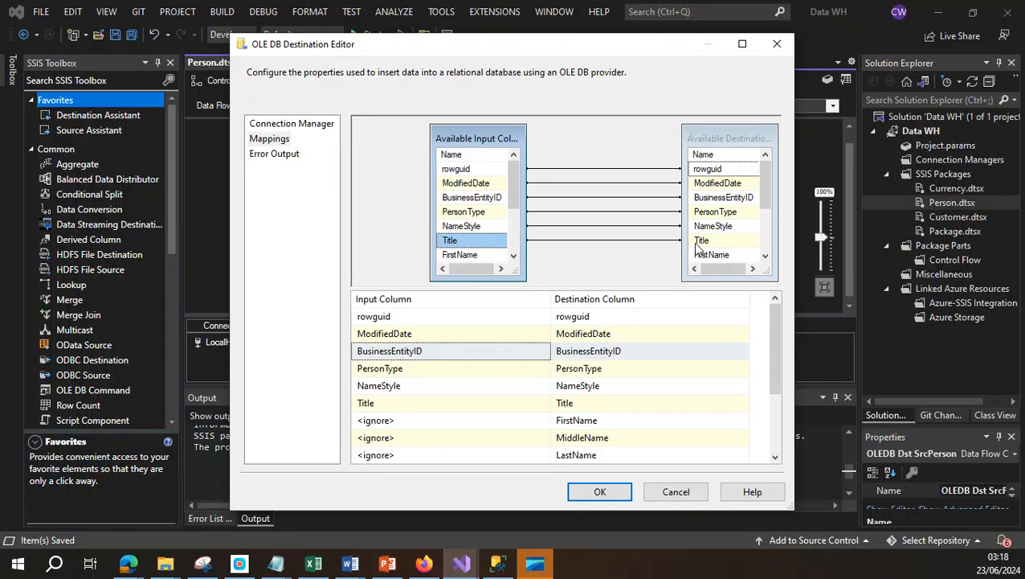
Step: Map the FirstName, MiddleName and LastName input columns to their matching destination columns
{"action": "left_click", "coordinate": [542, 421]}
{"action": "left_click", "coordinate": [544, 421]}
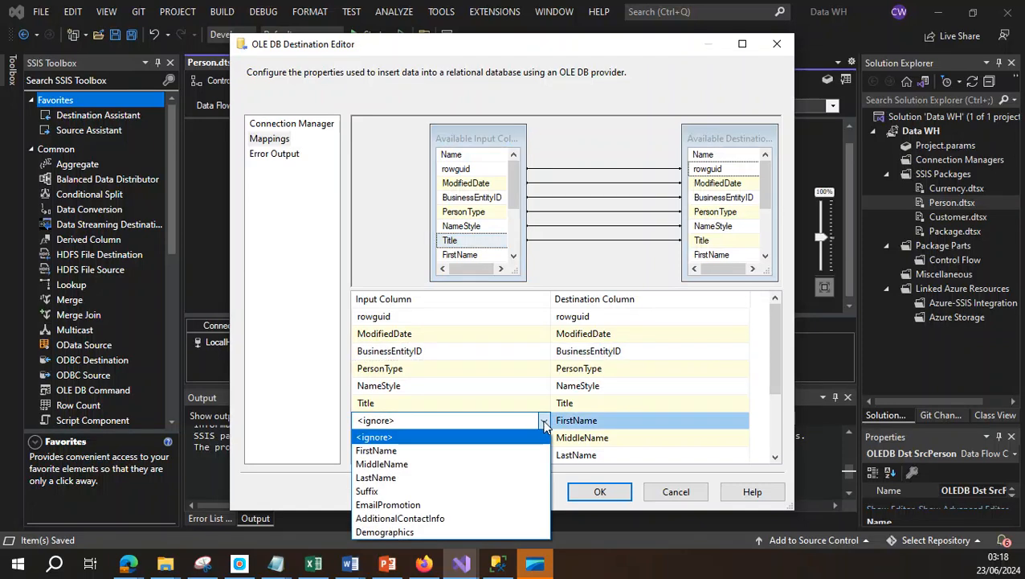
{"action": "left_click", "coordinate": [448, 452]}
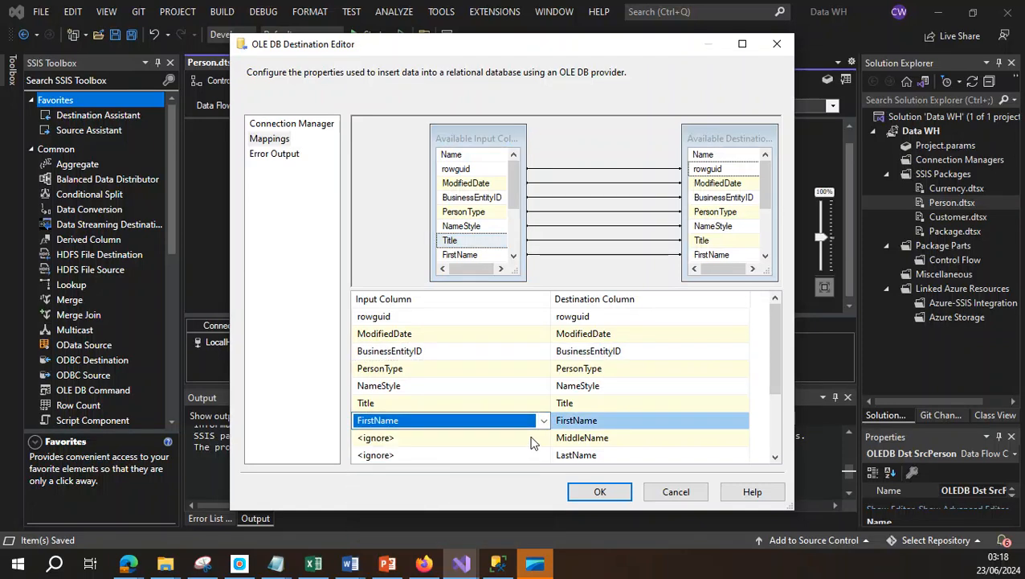
{"action": "left_click", "coordinate": [775, 456]}
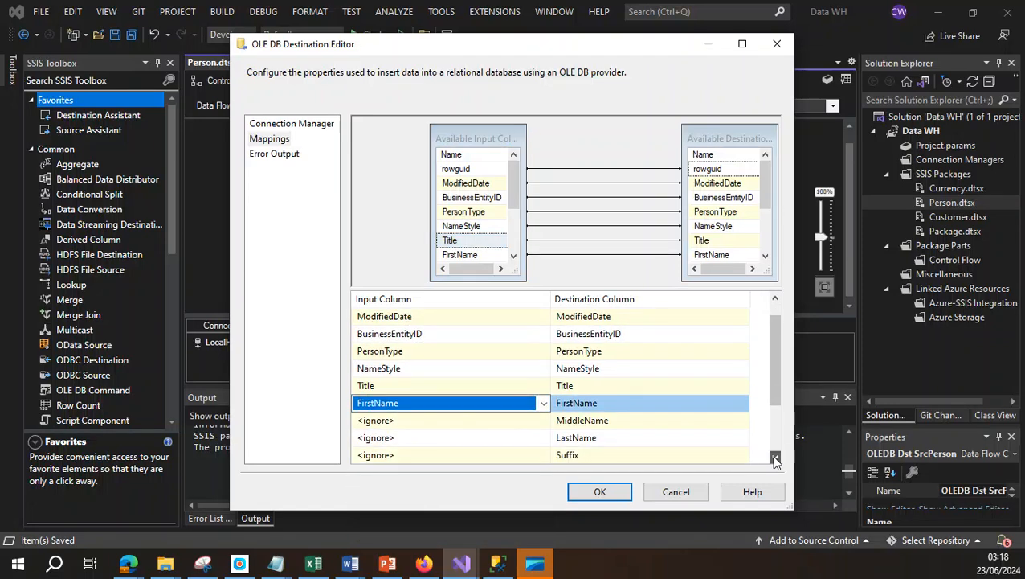
{"action": "scroll", "coordinate": [775, 458], "scroll_direction": "down", "scroll_amount": 1}
{"action": "left_click", "coordinate": [544, 370]}
{"action": "left_click", "coordinate": [545, 370]}
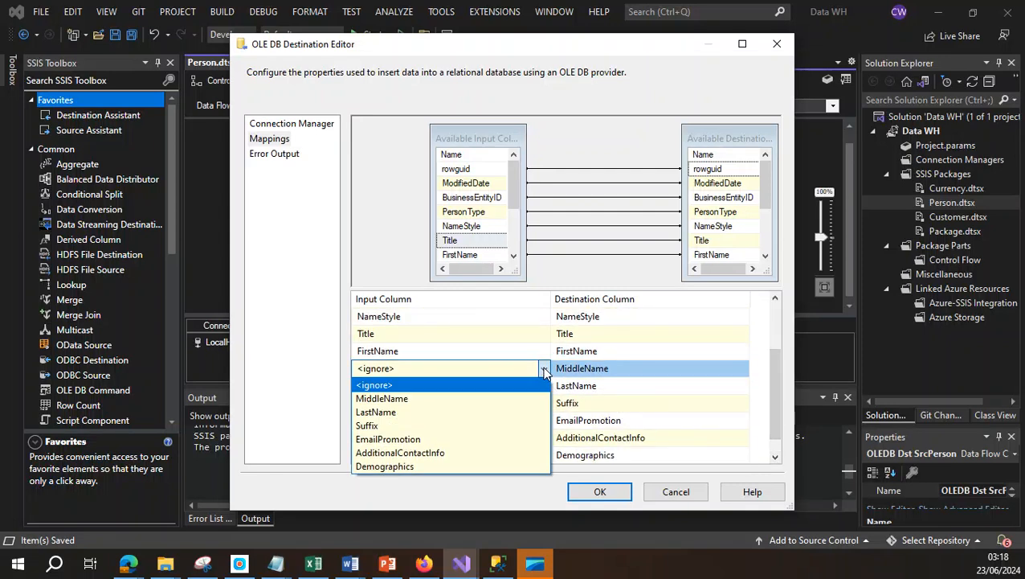
{"action": "left_click", "coordinate": [408, 398]}
{"action": "left_click", "coordinate": [541, 387]}
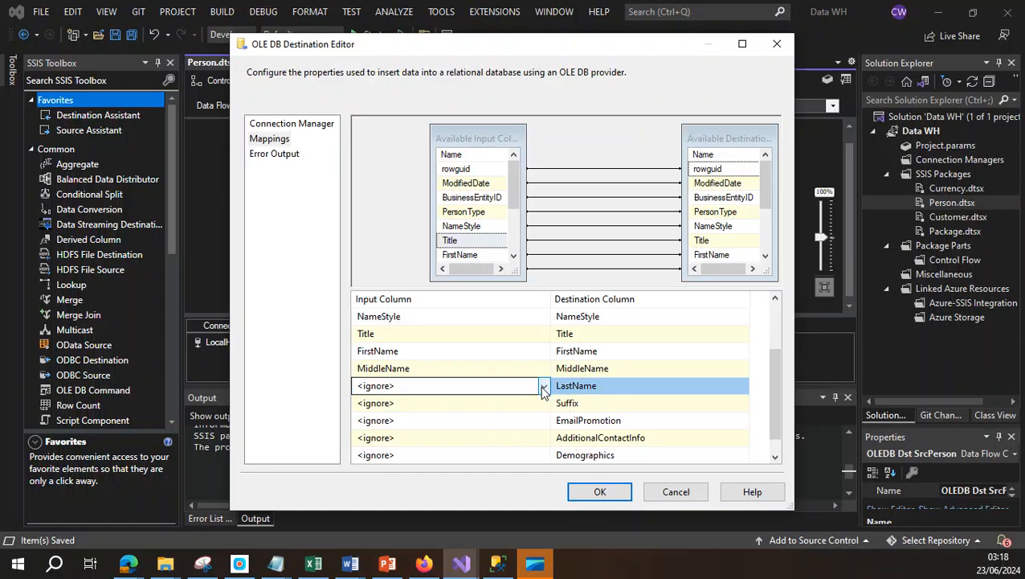
{"action": "left_click", "coordinate": [544, 386]}
{"action": "left_click", "coordinate": [466, 415]}
Step: Map the Suffix and EmailPromotion input columns to their matching destination columns
{"action": "left_click", "coordinate": [542, 402]}
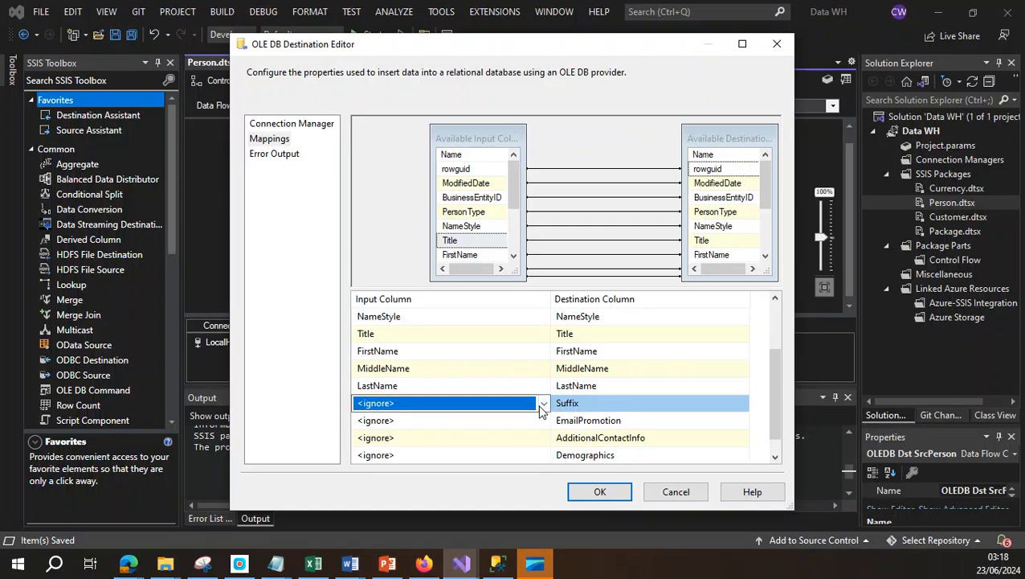
{"action": "left_click", "coordinate": [543, 403]}
{"action": "left_click", "coordinate": [465, 434]}
{"action": "left_click", "coordinate": [540, 421]}
{"action": "left_click", "coordinate": [544, 421]}
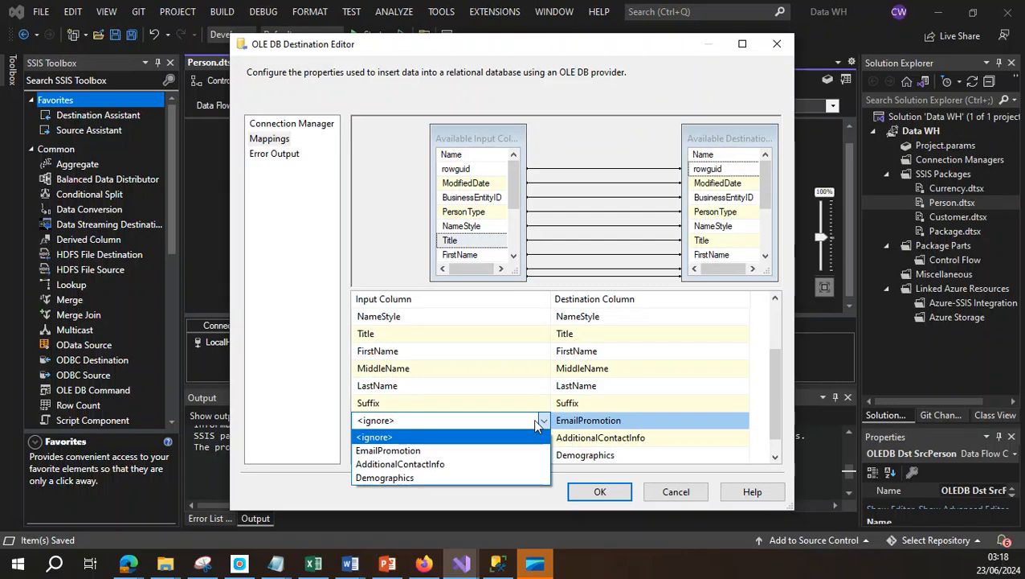
{"action": "left_click", "coordinate": [438, 451]}
Step: Map the AdditionalContactInfo and Demographics input columns to their matching destination columns
{"action": "left_click", "coordinate": [524, 439]}
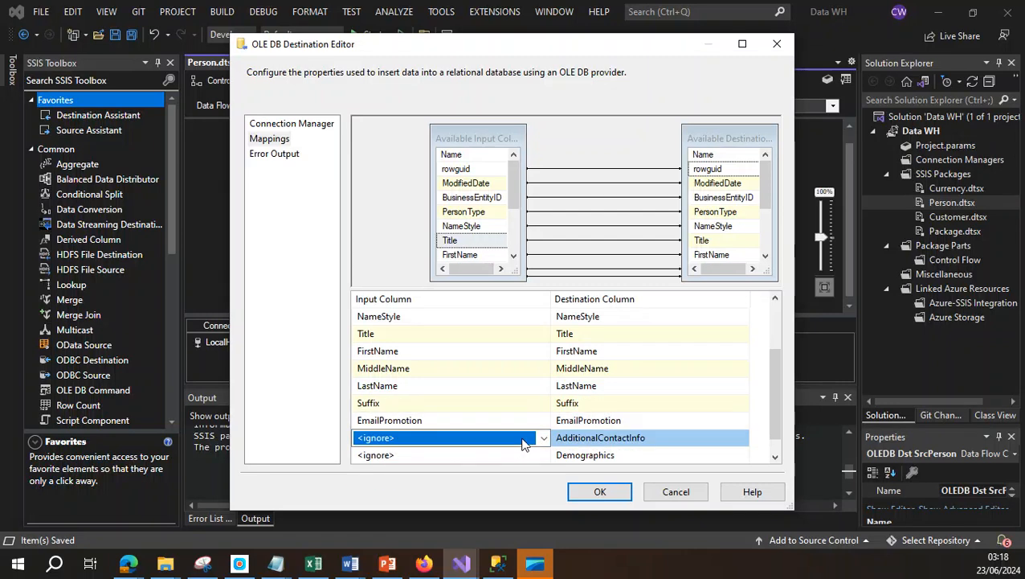
{"action": "left_click", "coordinate": [543, 438]}
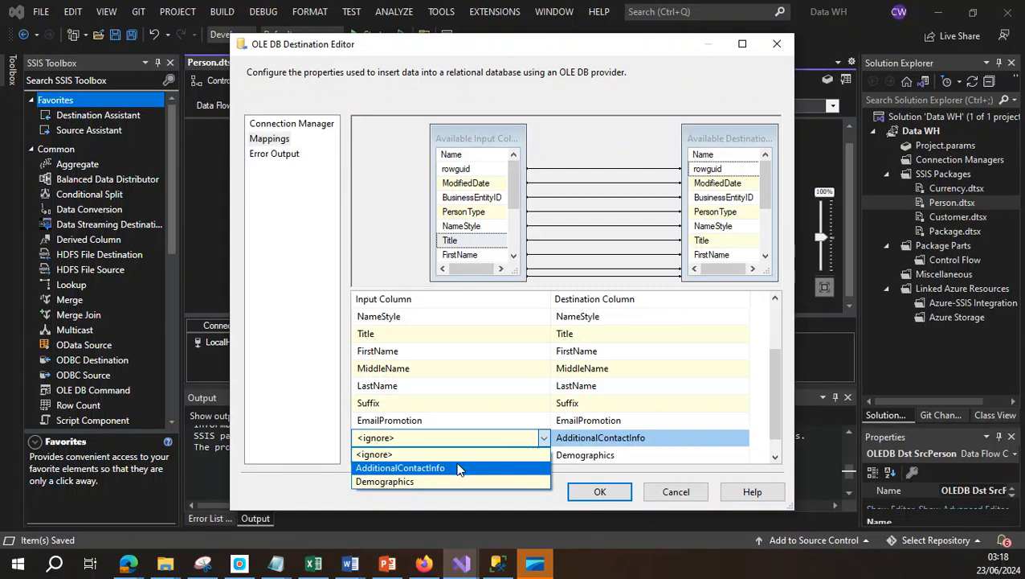
{"action": "left_click", "coordinate": [466, 467]}
{"action": "left_click", "coordinate": [533, 456]}
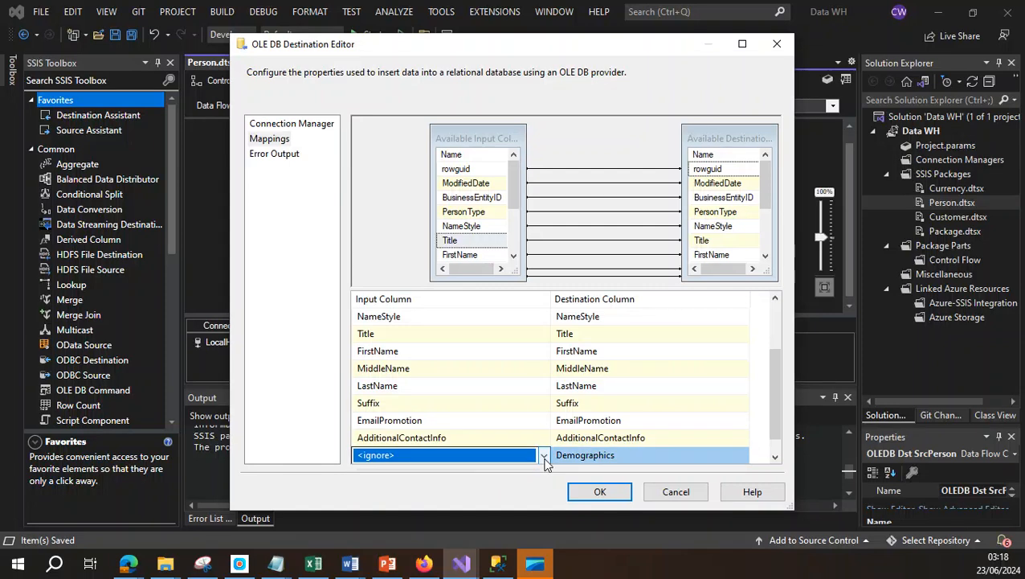
{"action": "left_click", "coordinate": [544, 455]}
{"action": "left_click", "coordinate": [467, 487]}
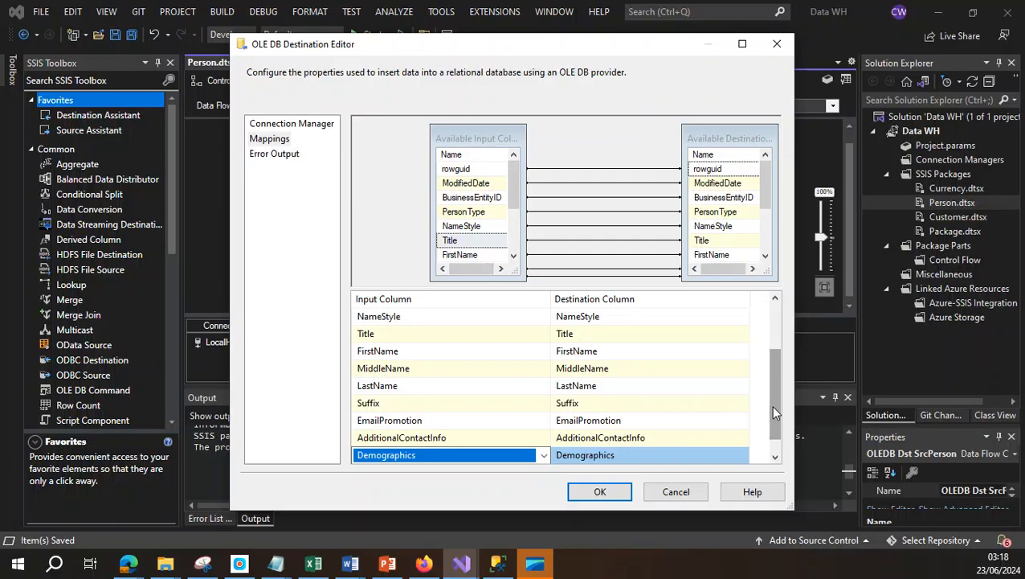
Step: Check the completed column mappings, then accept the OLE DB destination settings and save the Person.dtsx package
{"action": "left_click_drag", "start_coordinate": [771, 404], "coordinate": [770, 444]}
{"action": "left_click_drag", "start_coordinate": [766, 180], "coordinate": [765, 225]}
{"action": "left_click_drag", "start_coordinate": [514, 197], "coordinate": [517, 233]}
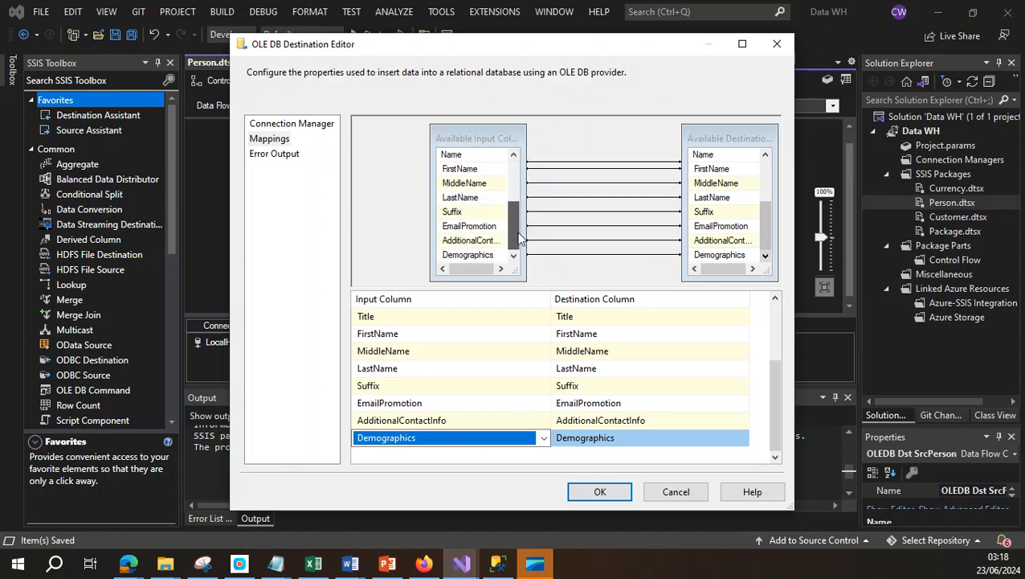
{"action": "left_click", "coordinate": [599, 492]}
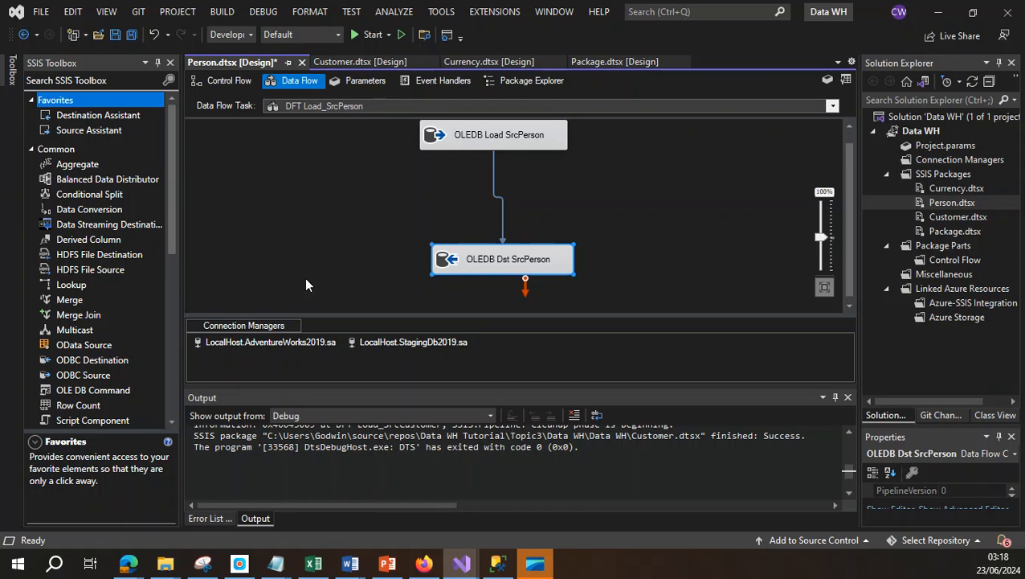
{"action": "left_click", "coordinate": [131, 35]}
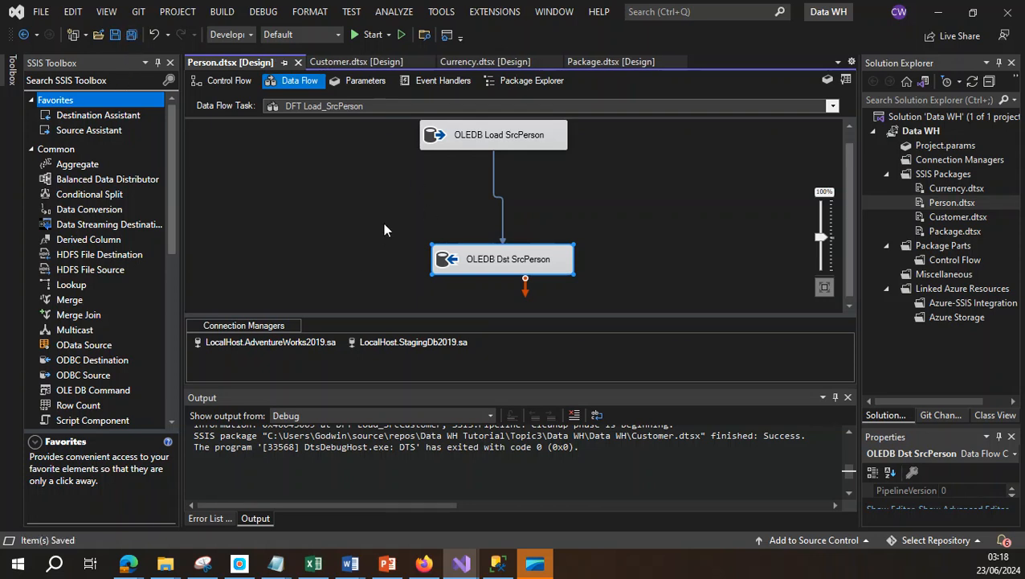
Step: Return to the package's control flow, then switch to SQL Server Management Studio and script Src.Person as a SELECT in a new query window
{"action": "left_click", "coordinate": [216, 82]}
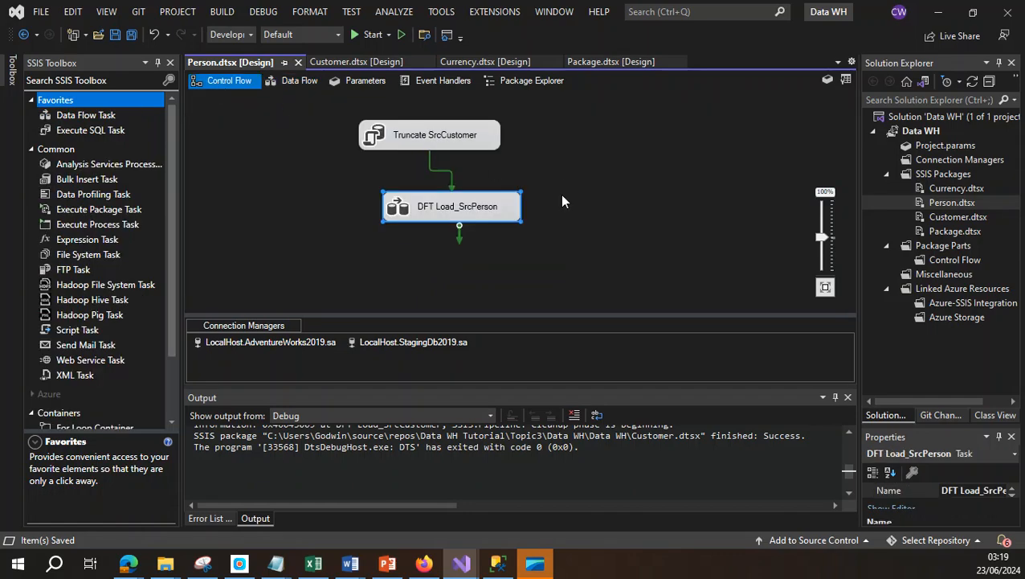
{"action": "left_click", "coordinate": [498, 565]}
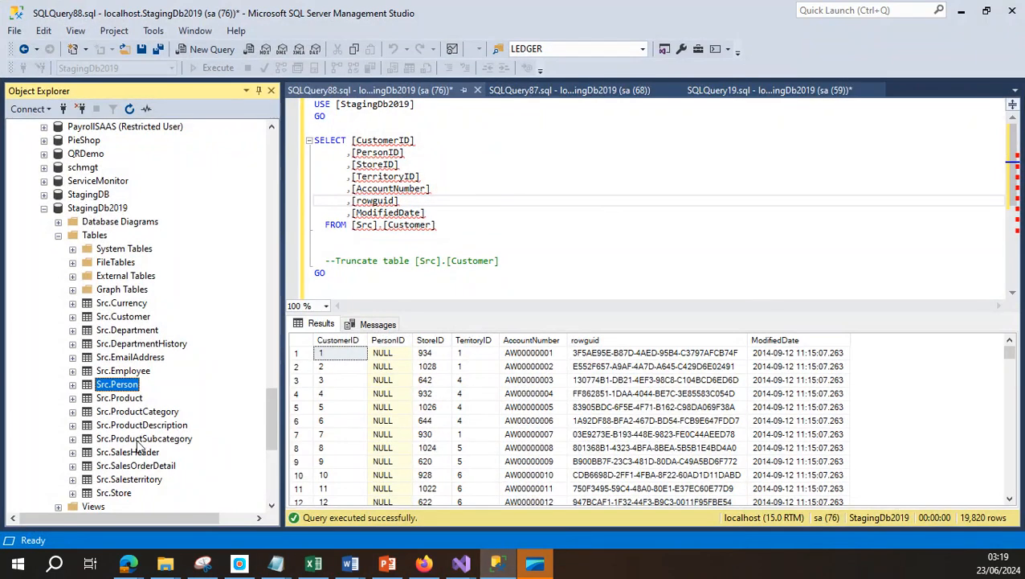
{"action": "right_click", "coordinate": [117, 389]}
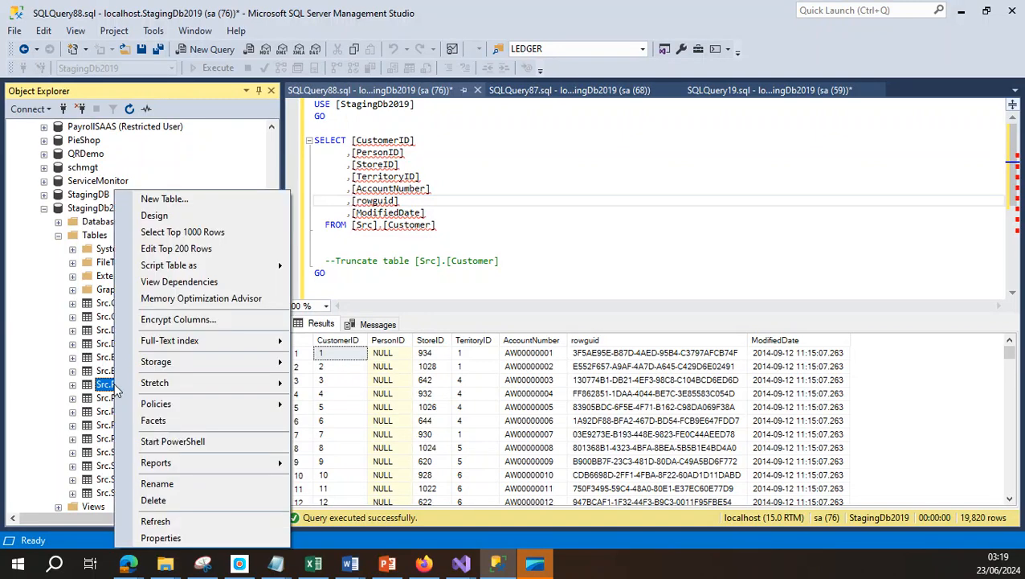
{"action": "mouse_move", "coordinate": [187, 268]}
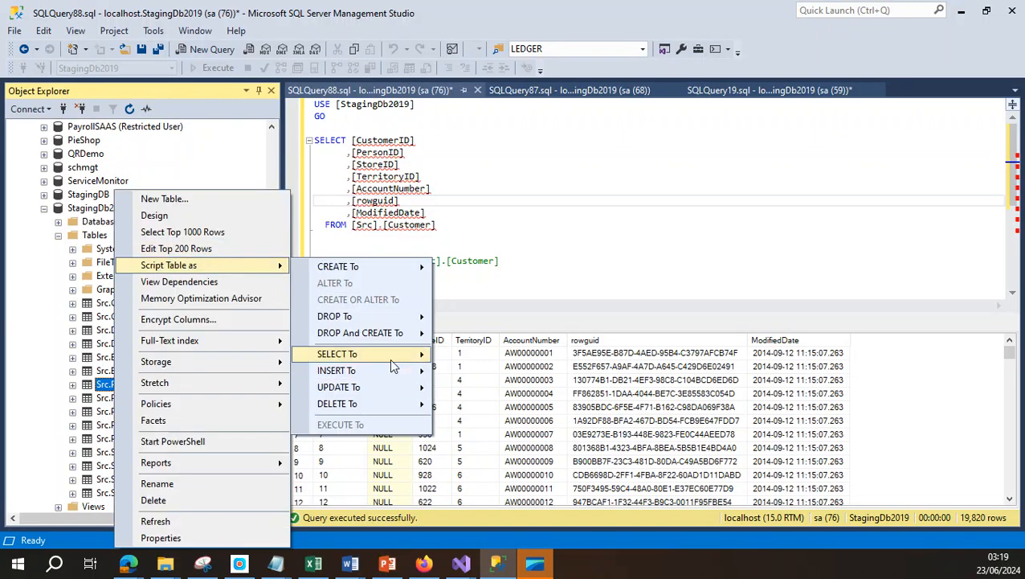
{"action": "mouse_move", "coordinate": [394, 362]}
{"action": "left_click", "coordinate": [495, 355]}
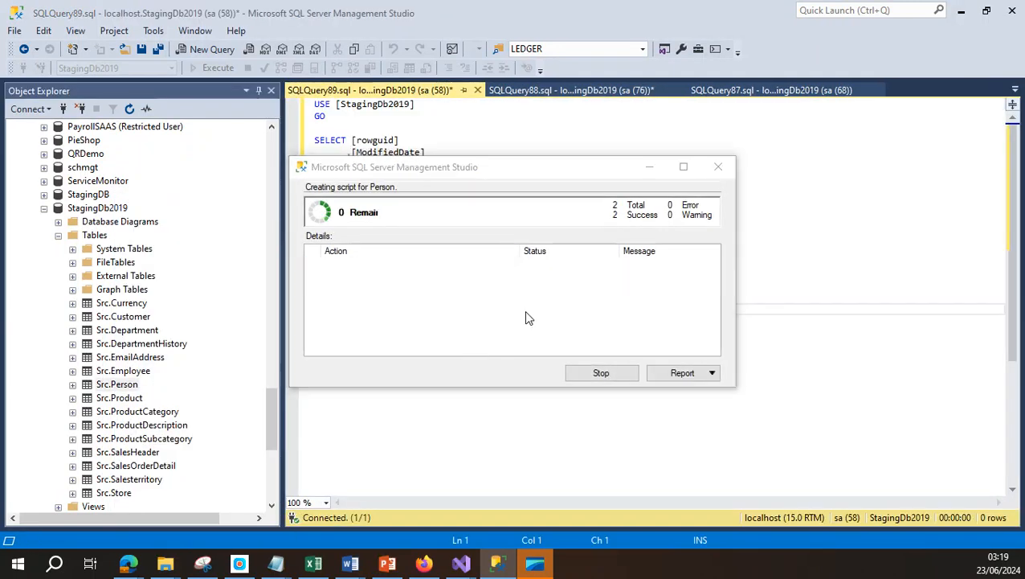
Step: Copy the table name [Src].[Person] from the FROM clause of the generated query
{"action": "left_click", "coordinate": [352, 298]}
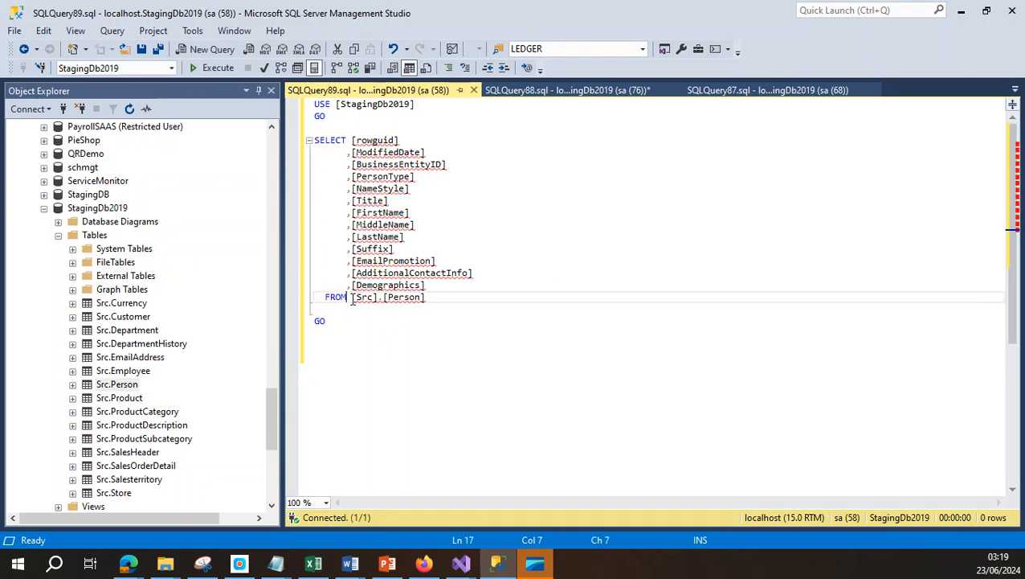
{"action": "left_click", "coordinate": [425, 299], "text": "shift"}
{"action": "key", "text": "ctrl+c"}
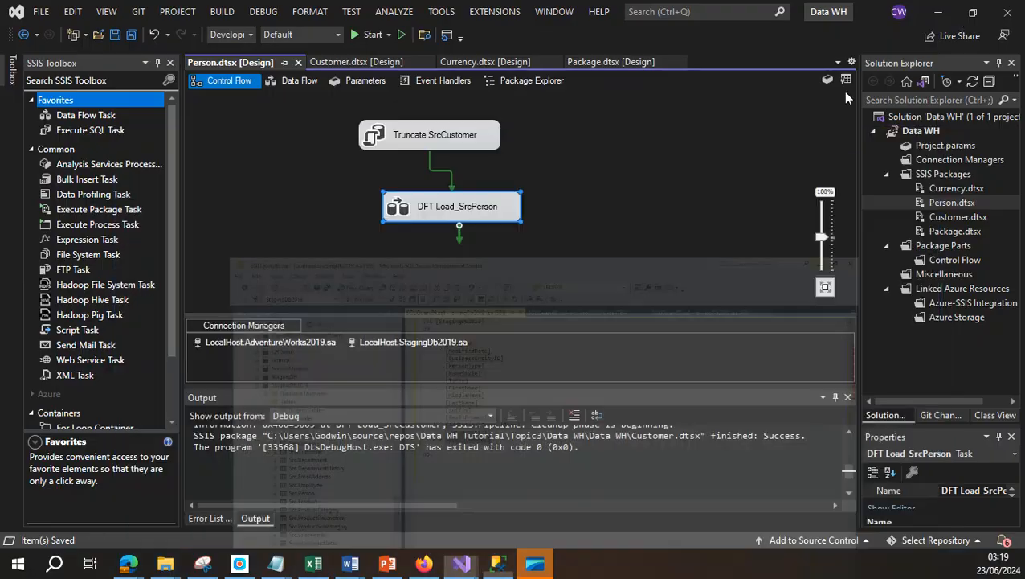
Step: Switch to Visual Studio and change the Truncate SrcCustomer task's SQL statement to "Truncate table [Src].[Person]" using the copied table name
{"action": "left_click", "coordinate": [962, 10]}
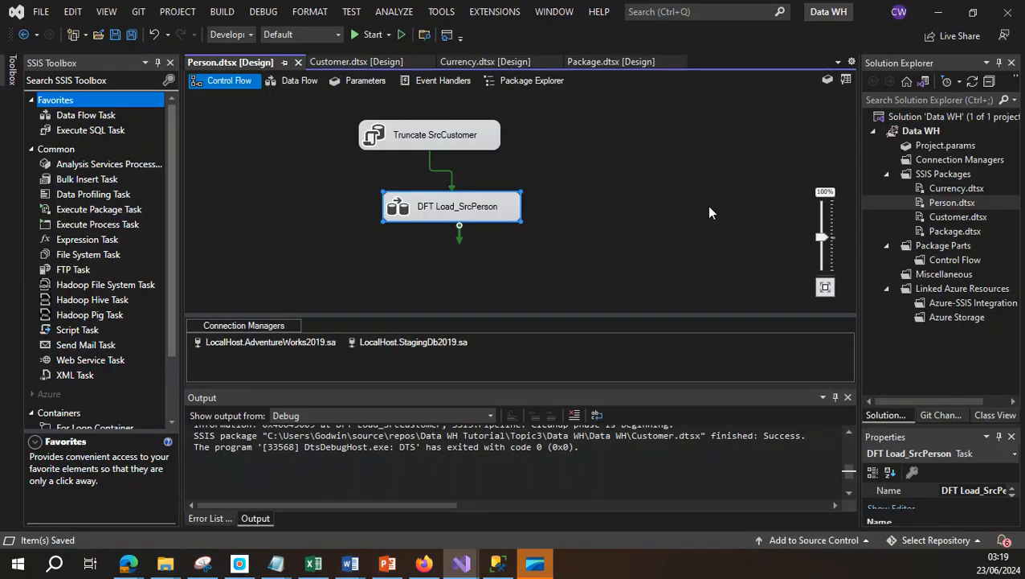
{"action": "double_click", "coordinate": [463, 143]}
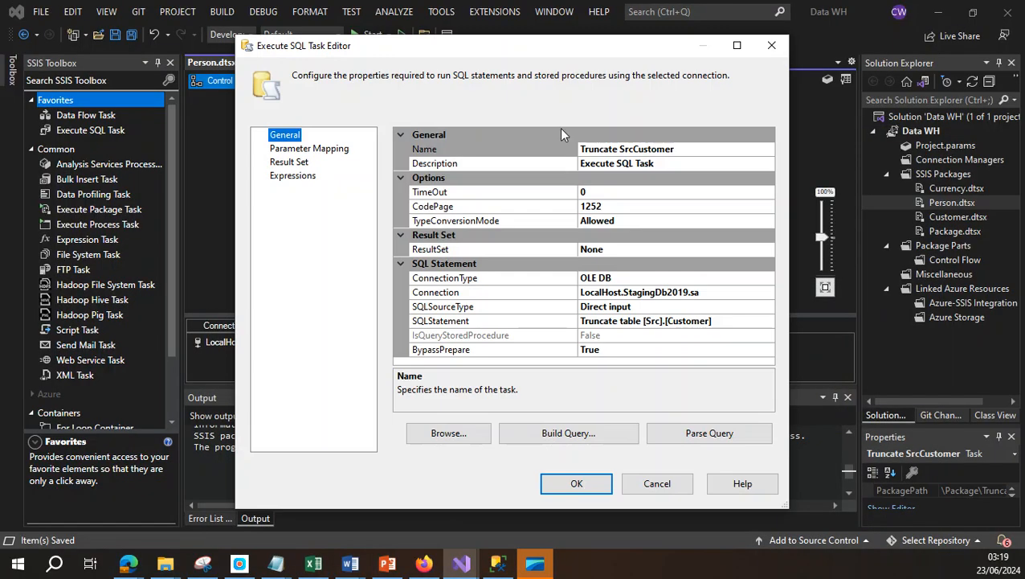
{"action": "left_click", "coordinate": [770, 46]}
{"action": "double_click", "coordinate": [458, 135]}
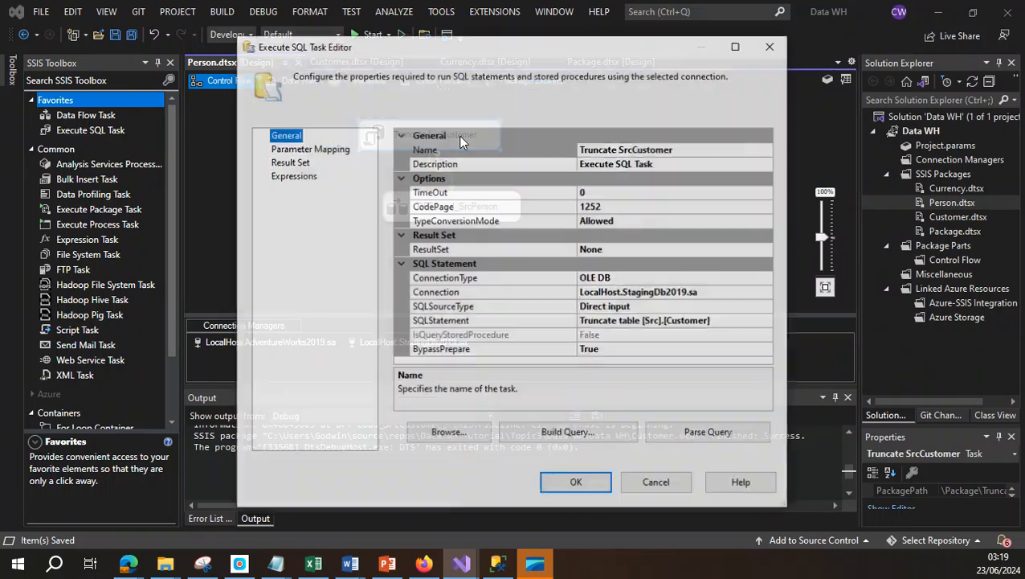
{"action": "left_click", "coordinate": [672, 323]}
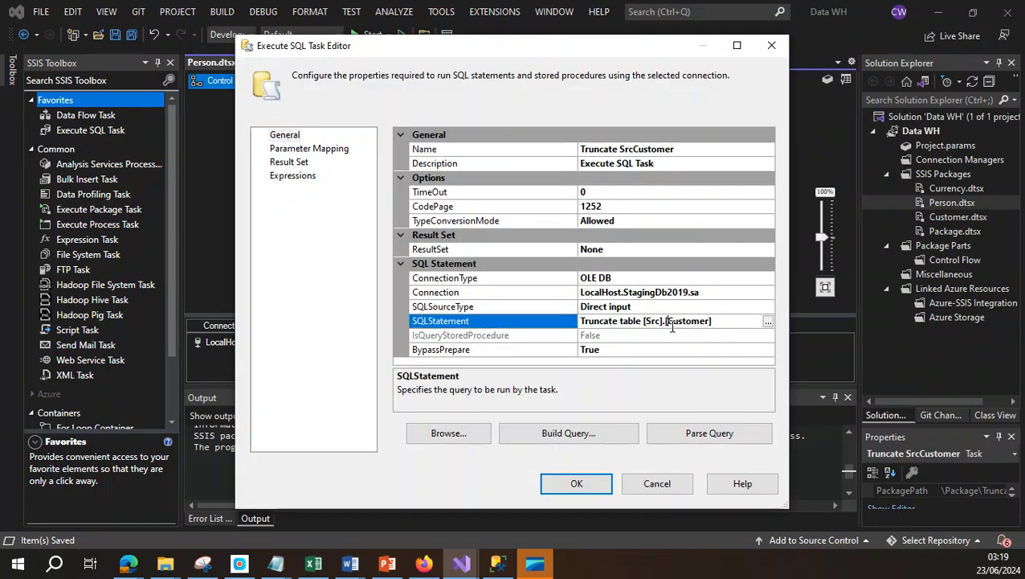
{"action": "mouse_move", "coordinate": [643, 322]}
{"action": "left_mouse_down"}
{"action": "mouse_move", "coordinate": [722, 322]}
{"action": "mouse_move", "coordinate": [648, 323]}
{"action": "left_mouse_up"}
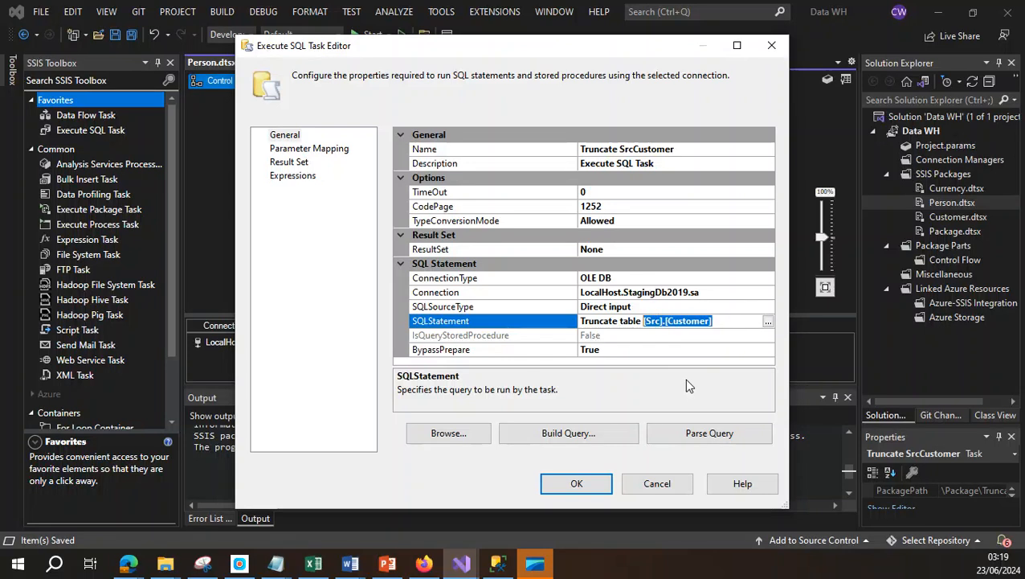
{"action": "key", "text": "ctrl+v"}
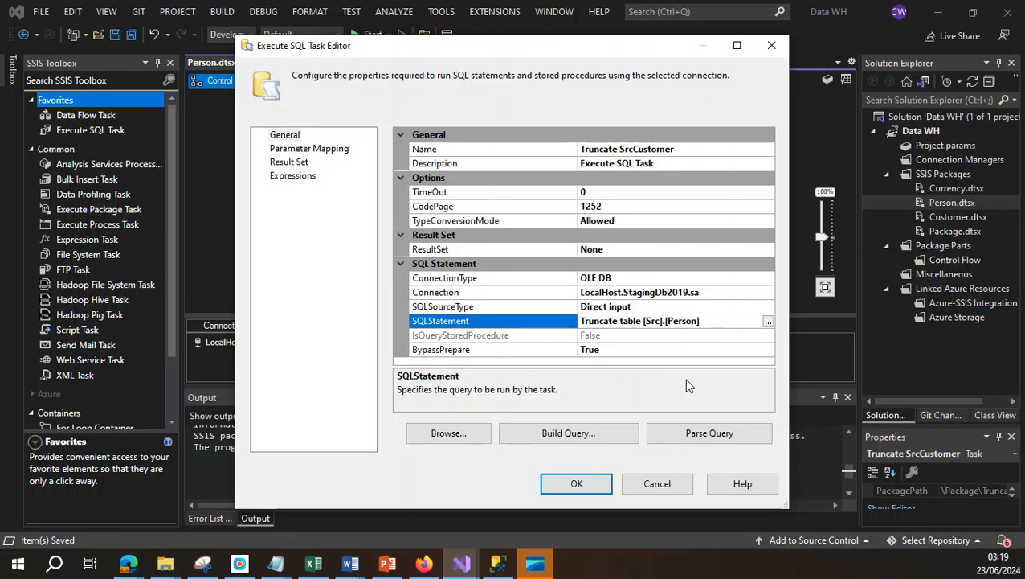
Step: Accept the truncate task's settings and save Person.dtsx, then execute the package and stop debugging when the run ends
{"action": "left_click", "coordinate": [576, 484]}
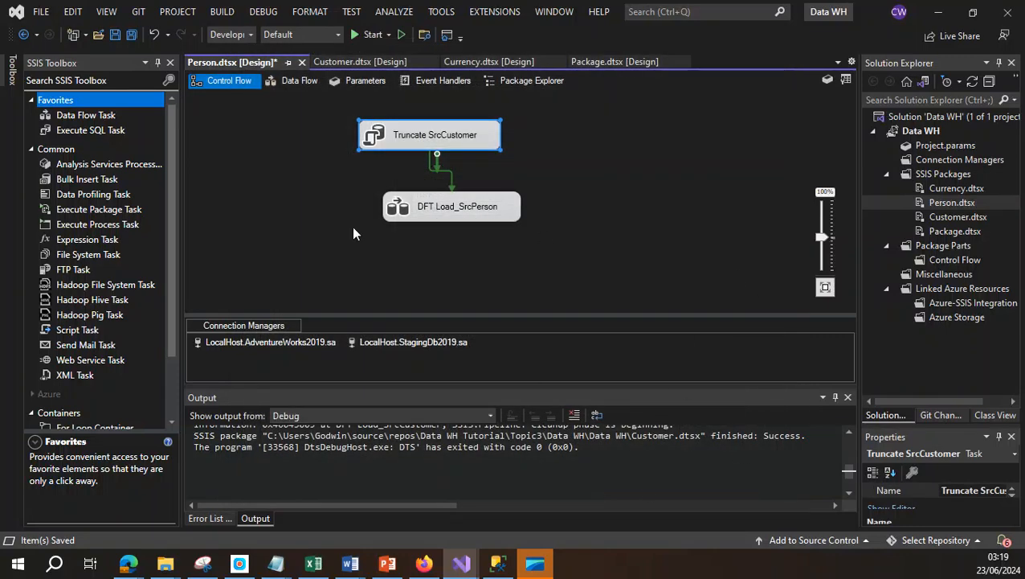
{"action": "left_click", "coordinate": [131, 35]}
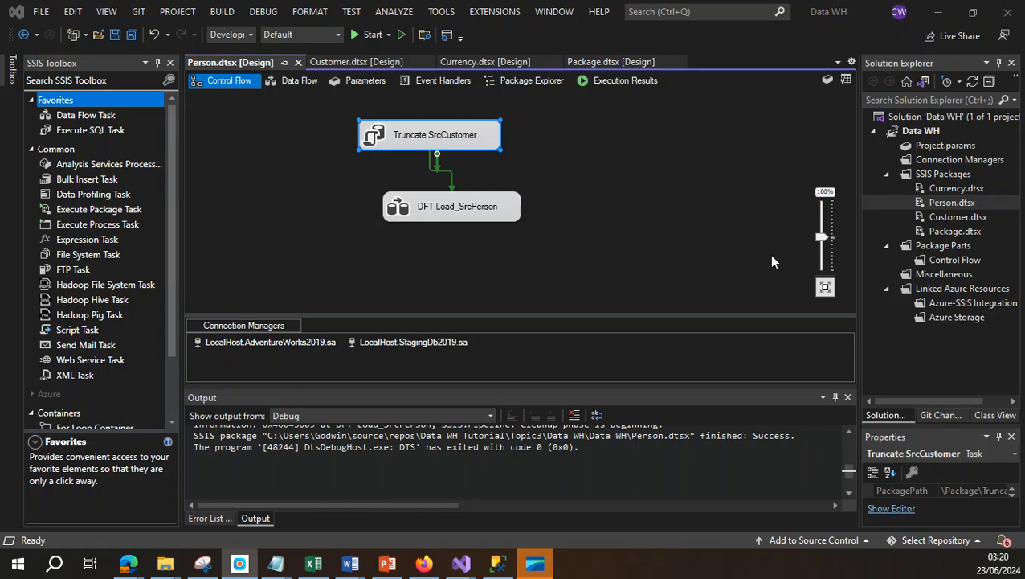
{"action": "right_click", "coordinate": [942, 204]}
{"action": "left_click", "coordinate": [836, 238]}
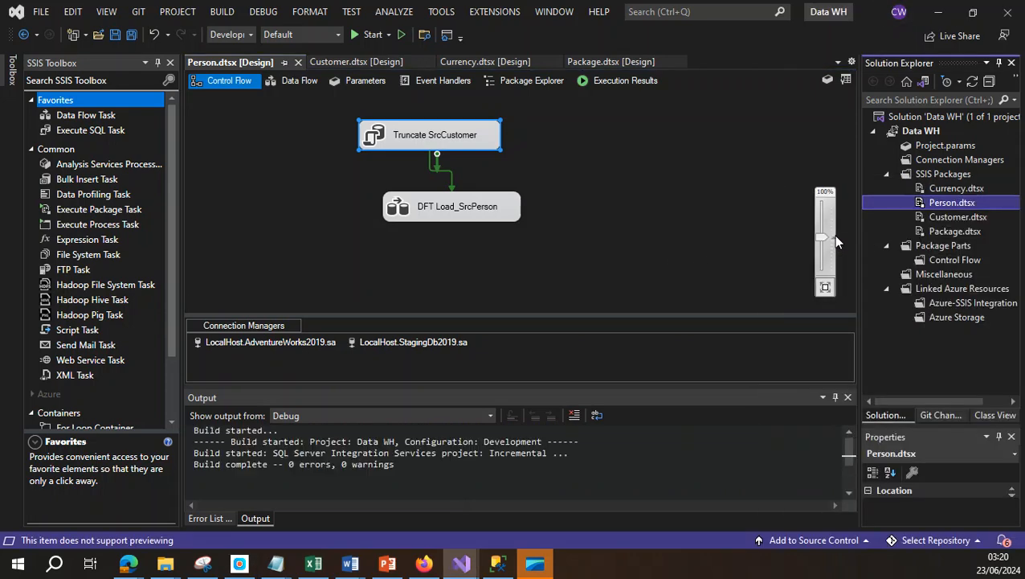
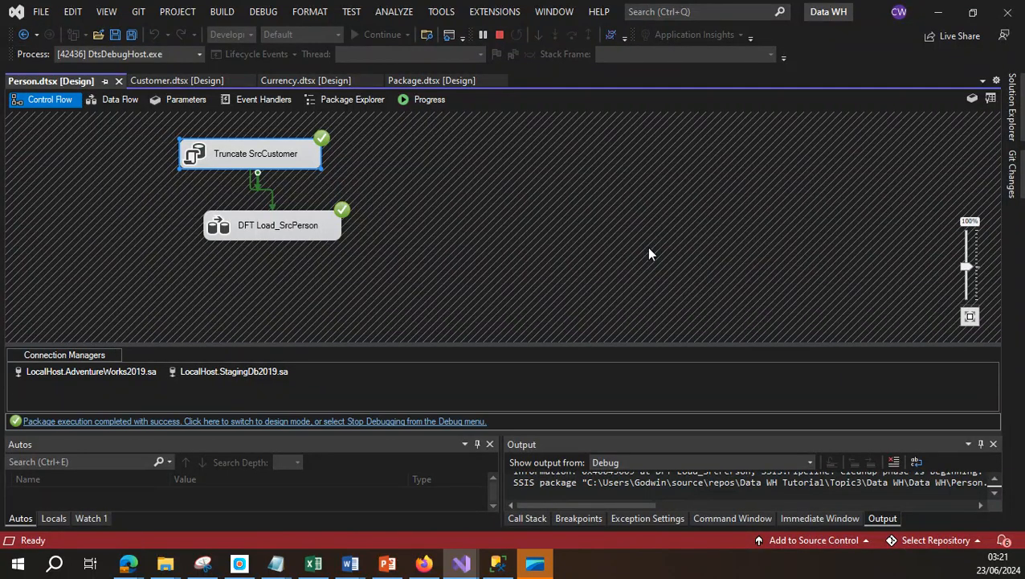
{"action": "left_click", "coordinate": [499, 35]}
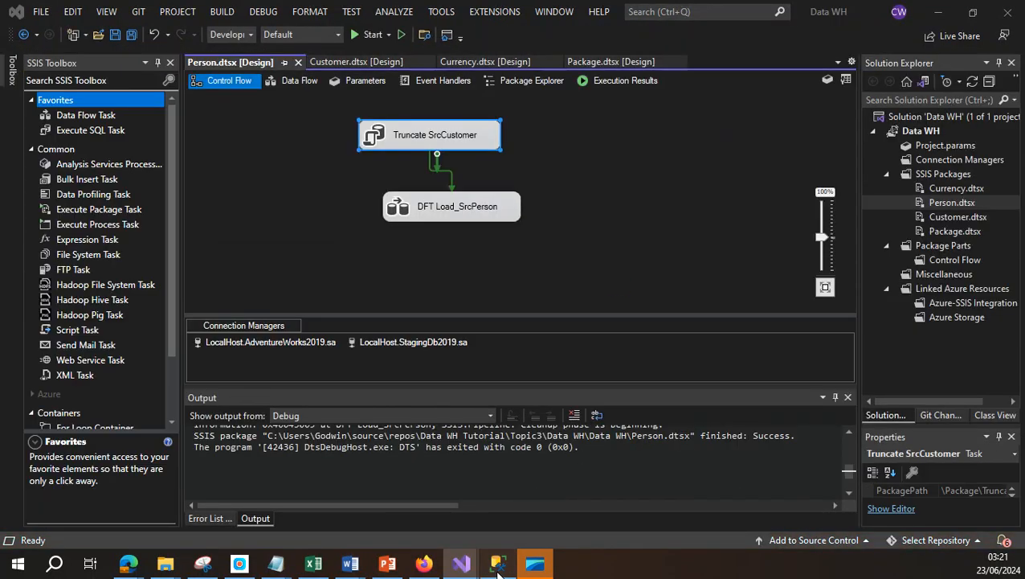
Step: Switch to SQL Server Management Studio and rerun the Src.Person SELECT query to check the loaded rows
{"action": "left_click", "coordinate": [498, 563]}
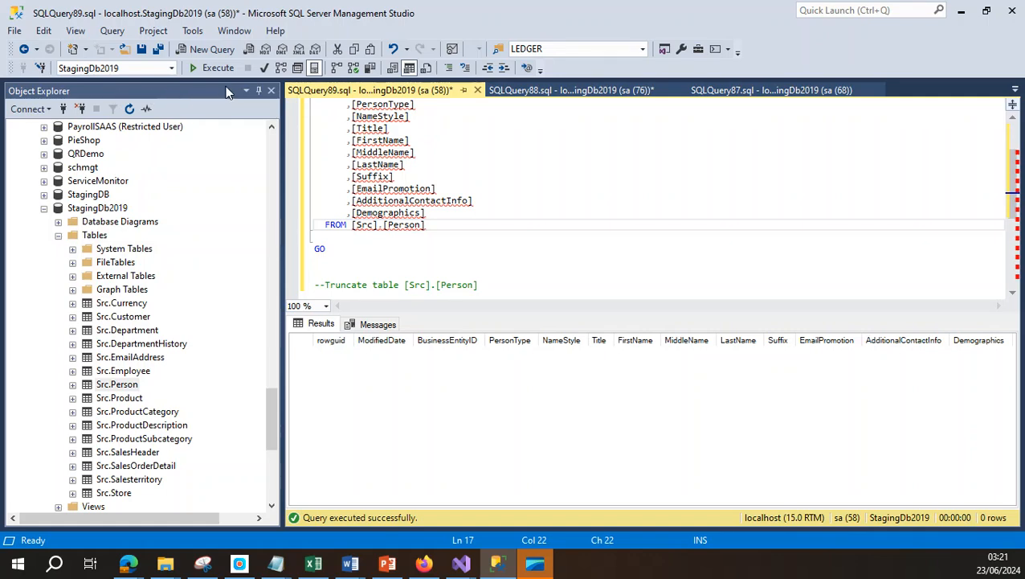
{"action": "left_click", "coordinate": [213, 68]}
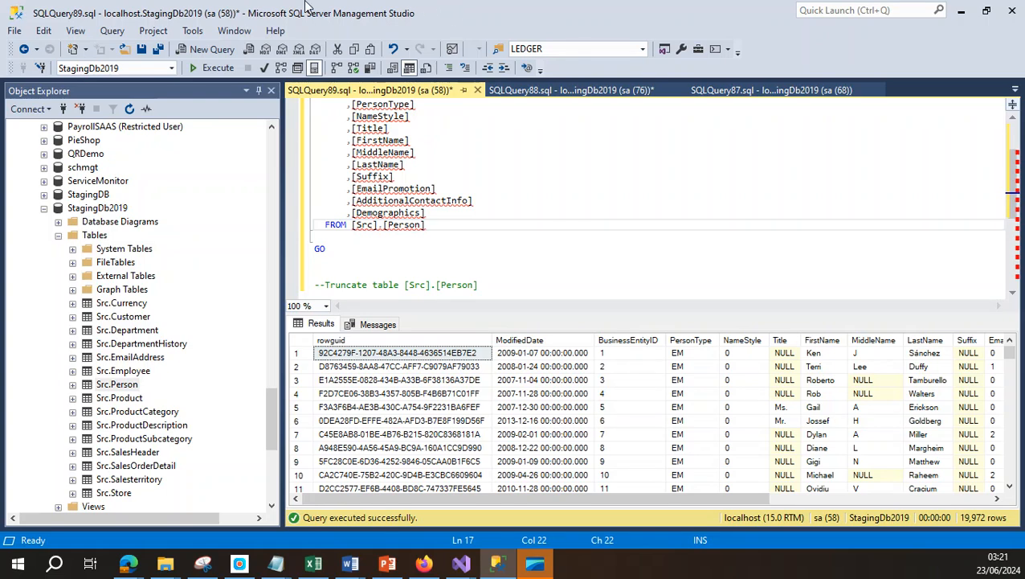
Step: Switch to Excel and review the staging source tables listed for DimCustomer in Data Modelling.xlsx, from src.Person to src.PersonAddress
{"action": "left_click", "coordinate": [312, 563]}
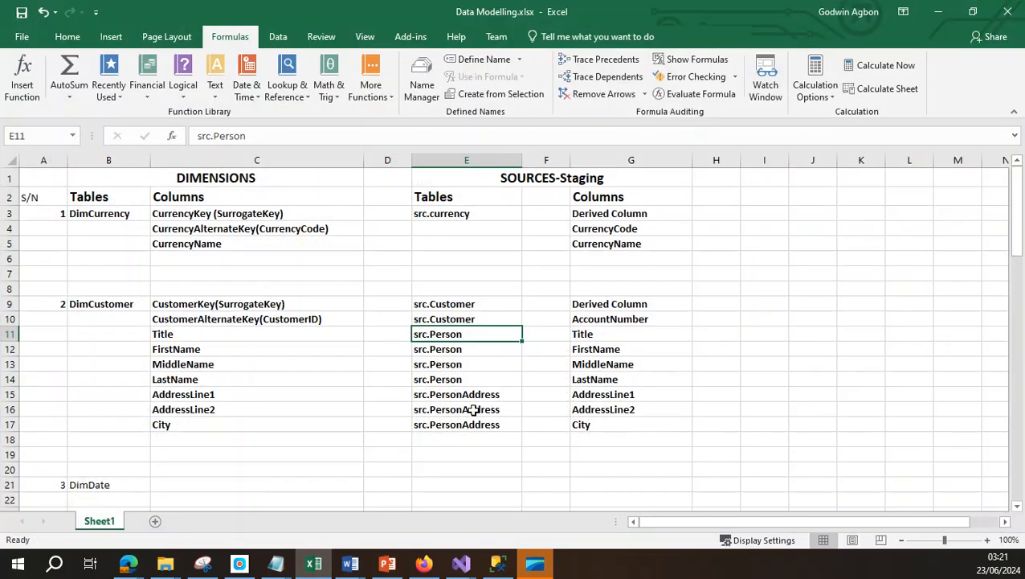
{"action": "left_click", "coordinate": [464, 320]}
{"action": "left_click", "coordinate": [454, 349]}
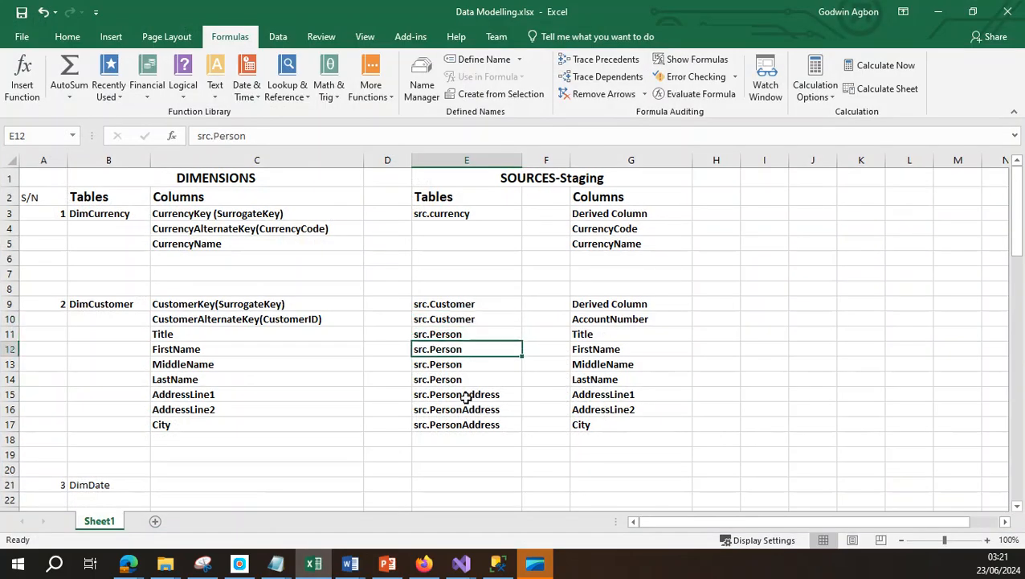
{"action": "left_click", "coordinate": [467, 395]}
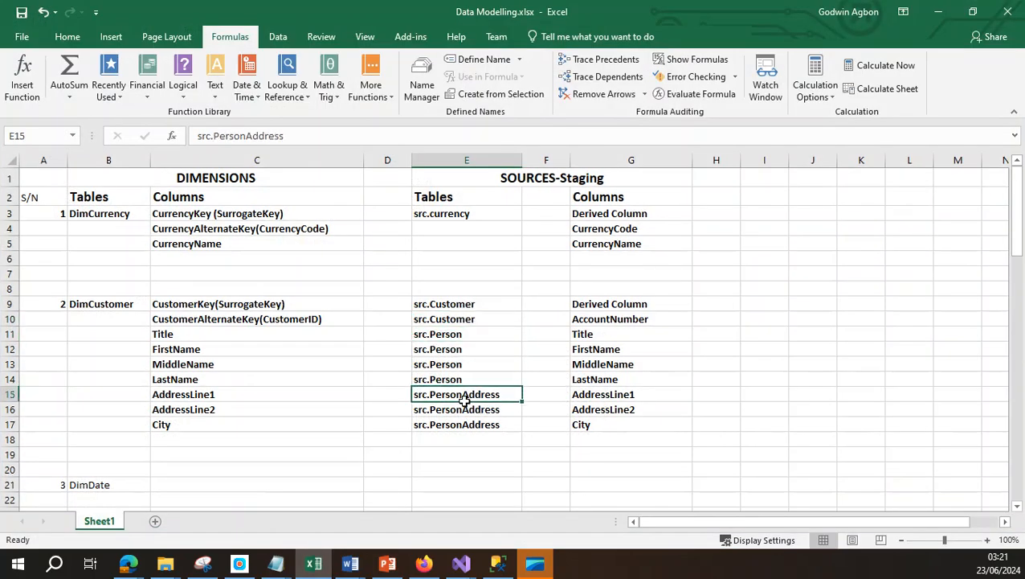
{"action": "left_click", "coordinate": [947, 16]}
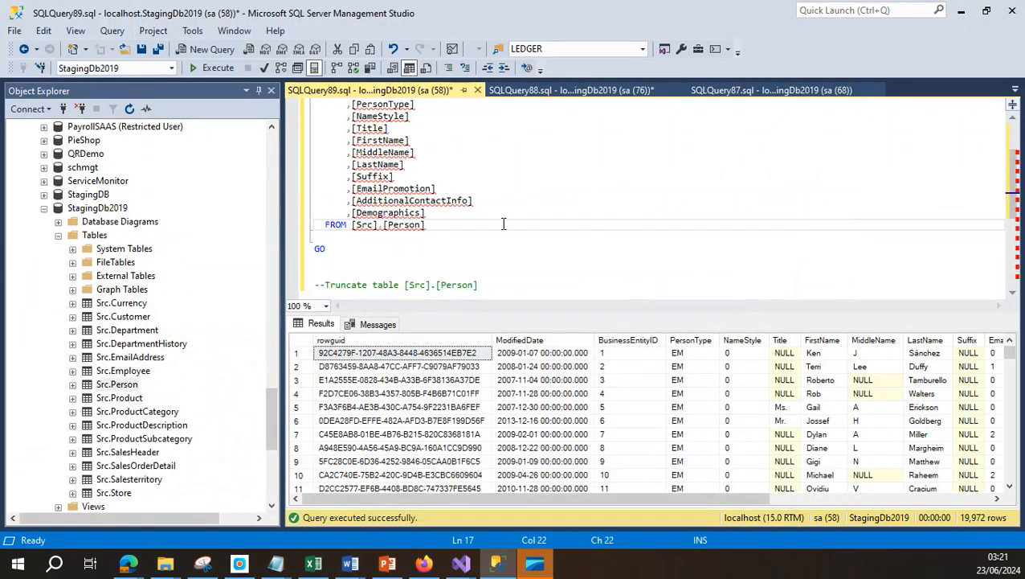
Step: Switch to Visual Studio and duplicate the Person.dtsx package within the project's SSIS Packages folder
{"action": "left_click", "coordinate": [961, 11]}
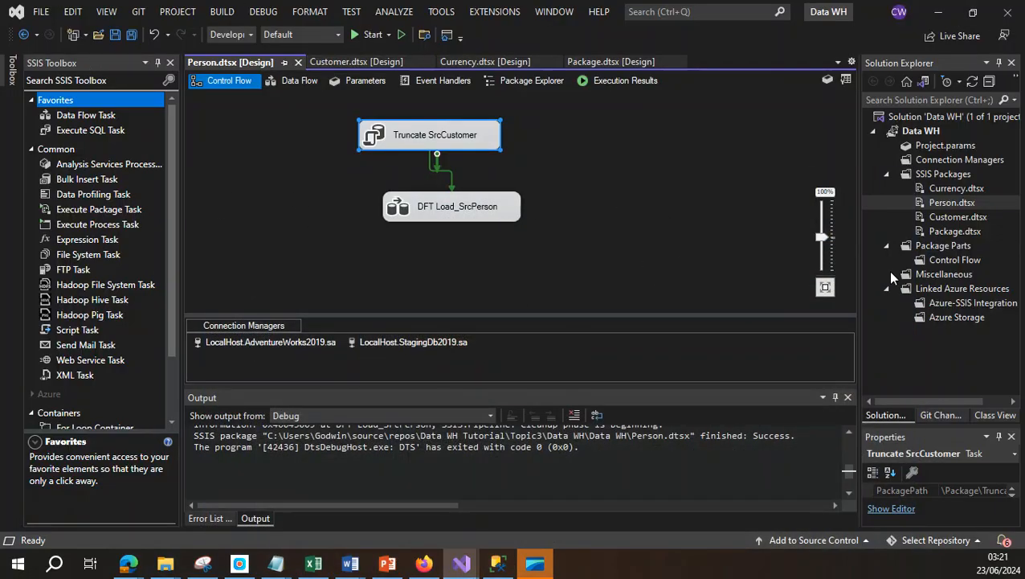
{"action": "left_click", "coordinate": [950, 202]}
{"action": "right_click", "coordinate": [949, 203]}
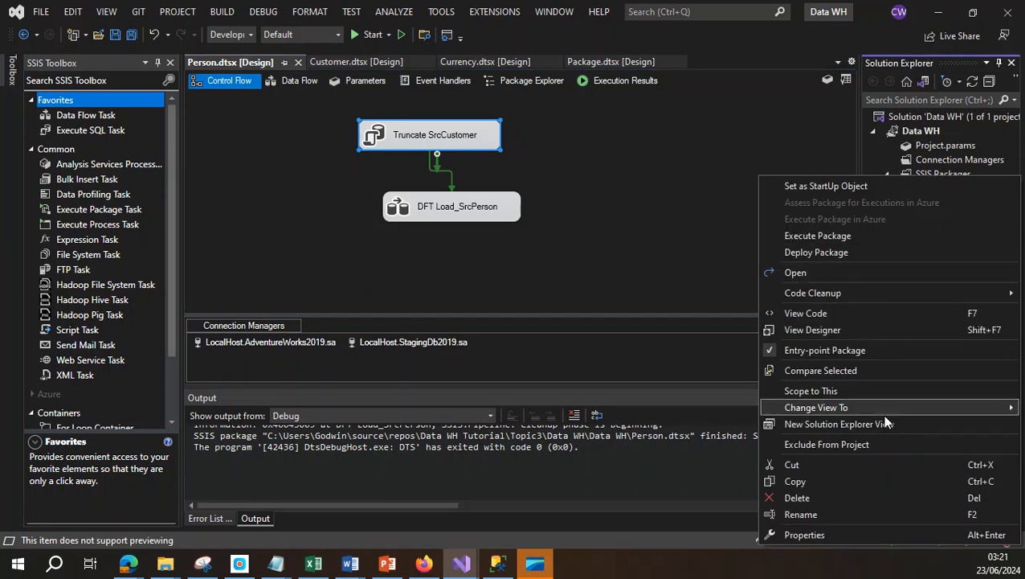
{"action": "left_click", "coordinate": [816, 481]}
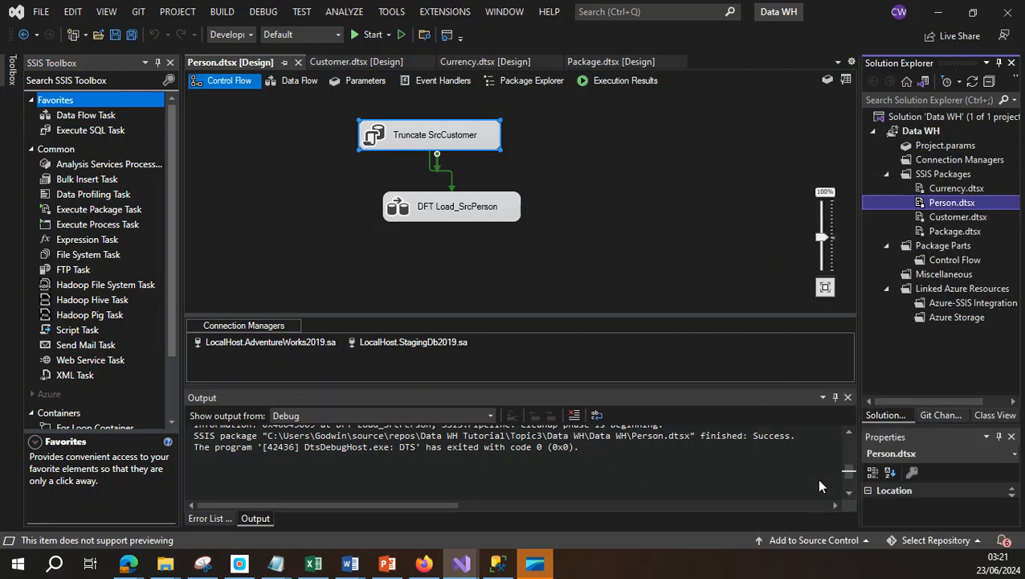
{"action": "right_click", "coordinate": [930, 172]}
{"action": "left_click", "coordinate": [836, 291]}
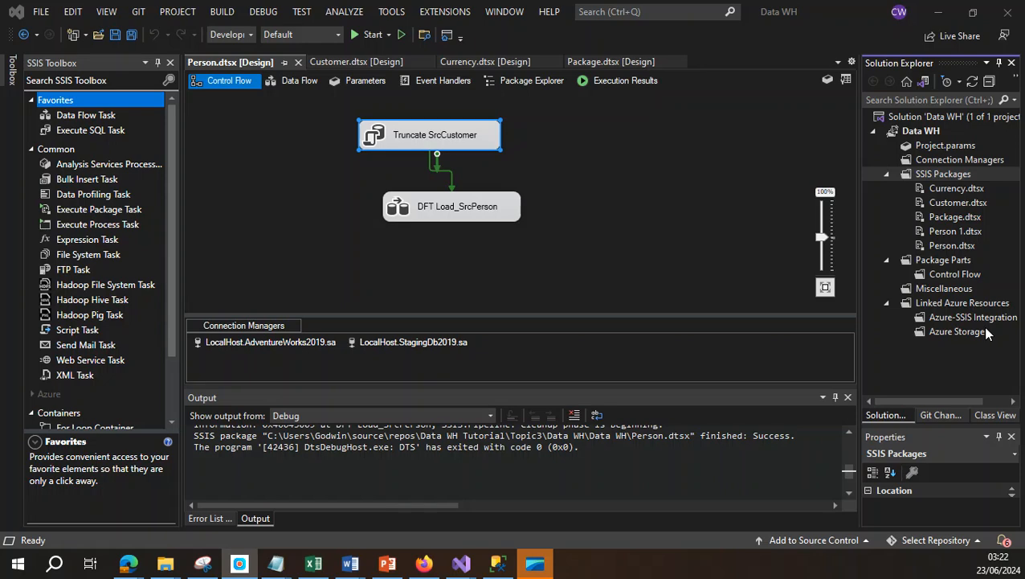
Step: Rename the copied Person package as PersonAddress.dtsx
{"action": "right_click", "coordinate": [942, 232]}
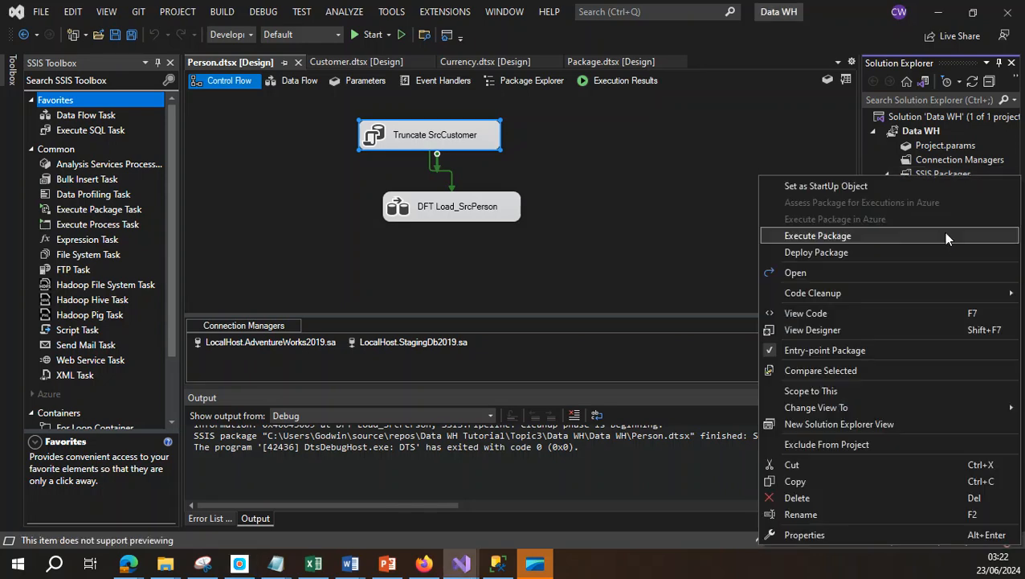
{"action": "left_click", "coordinate": [817, 513]}
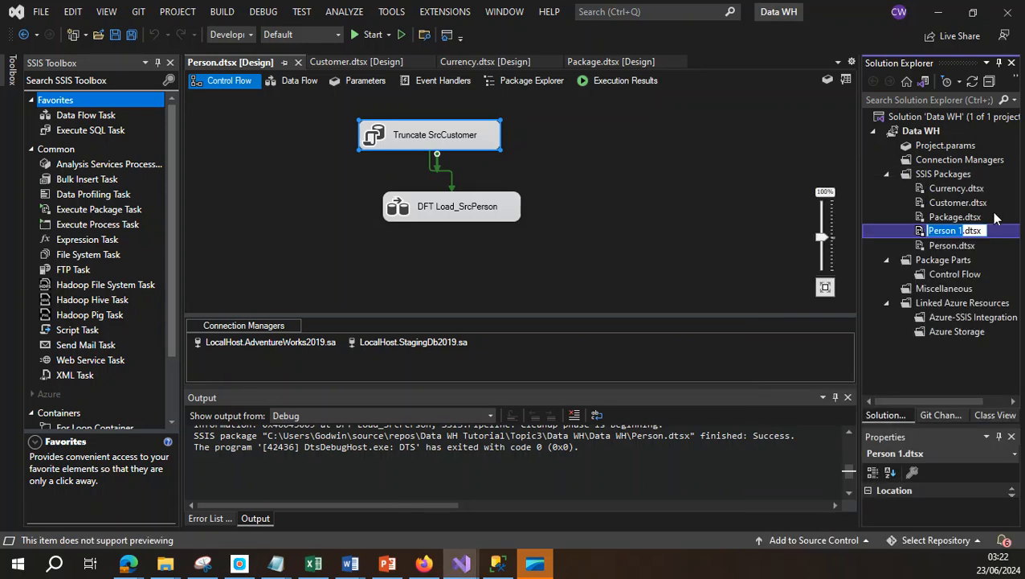
{"action": "left_click", "coordinate": [953, 231]}
{"action": "type", "text": "Address"}
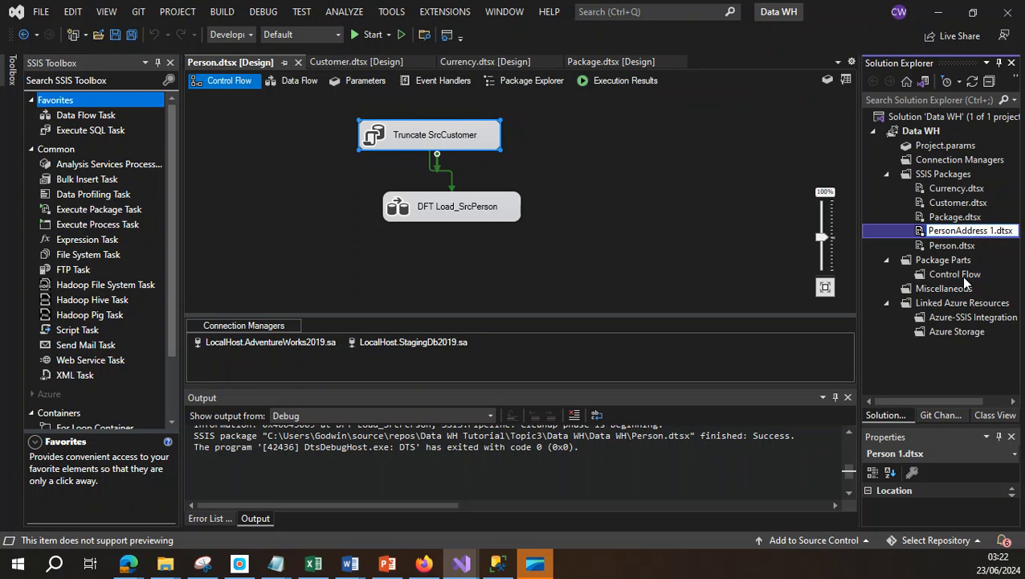
{"action": "key", "text": "Delete"}
{"action": "key", "text": "Delete"}
{"action": "left_click", "coordinate": [950, 256]}
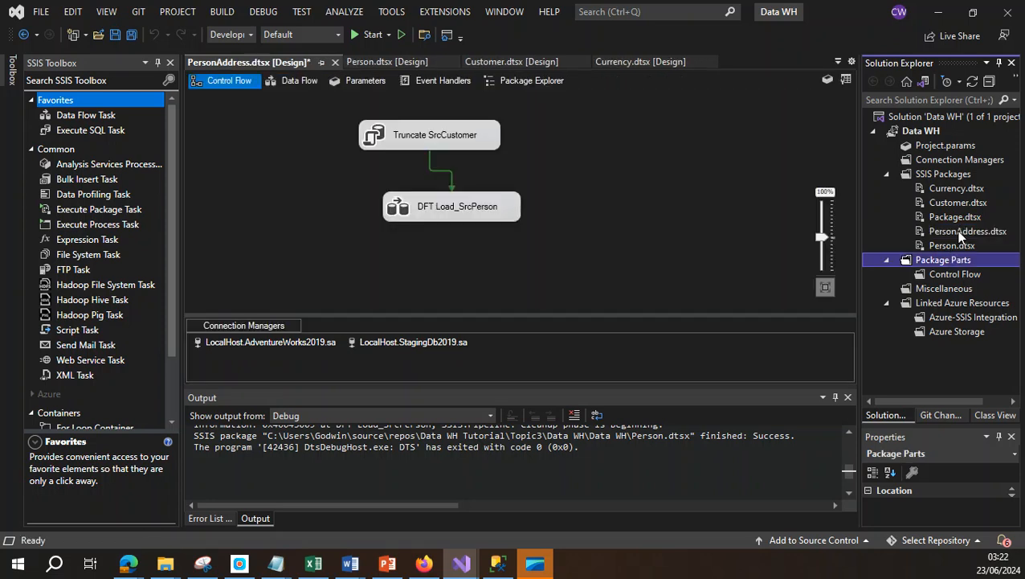
Step: Open PersonAddress.dtsx, return to Person.dtsx and check the SQL statement of its truncate task
{"action": "left_click", "coordinate": [961, 232]}
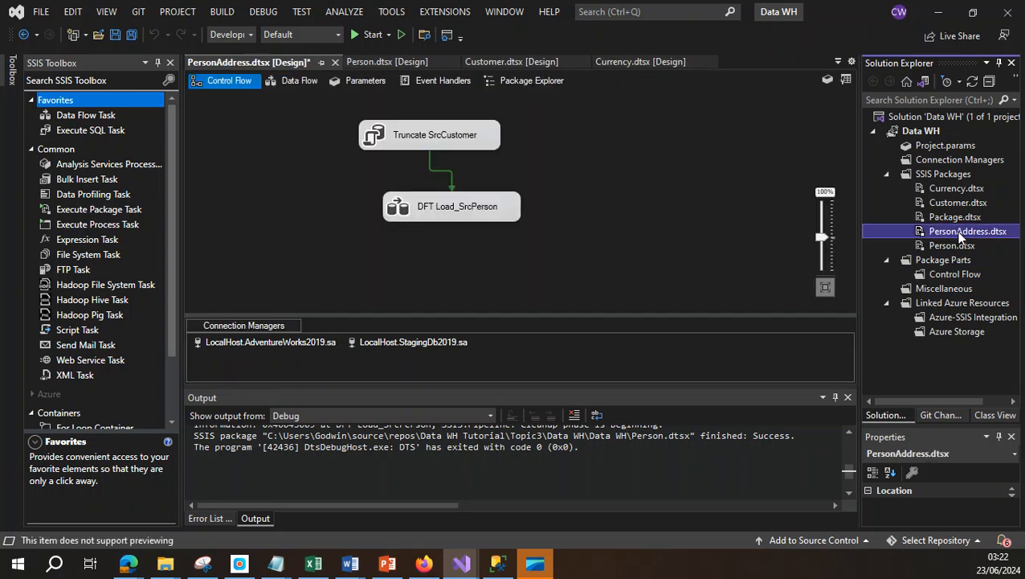
{"action": "double_click", "coordinate": [958, 232]}
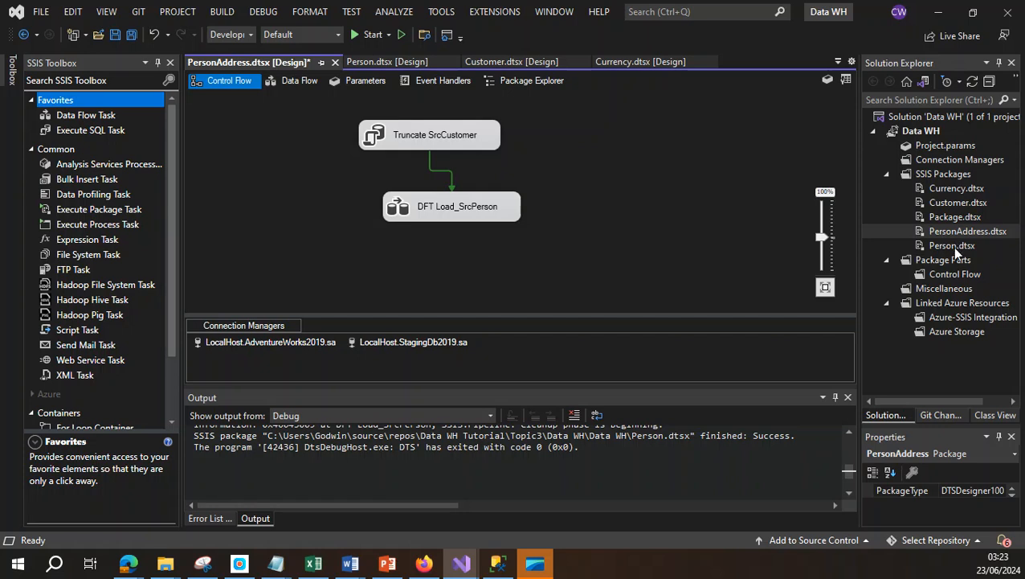
{"action": "left_click", "coordinate": [956, 206]}
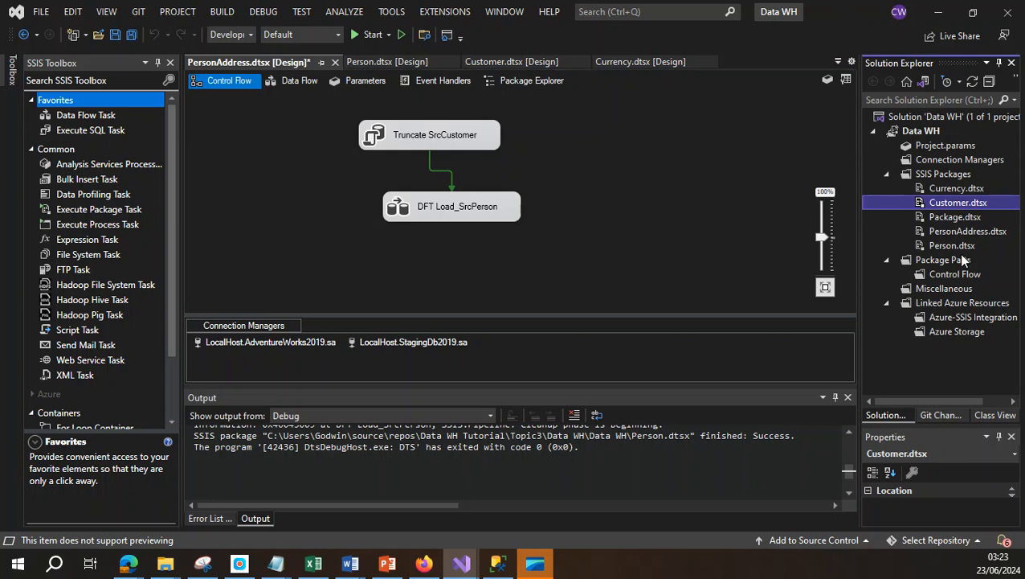
{"action": "double_click", "coordinate": [953, 246]}
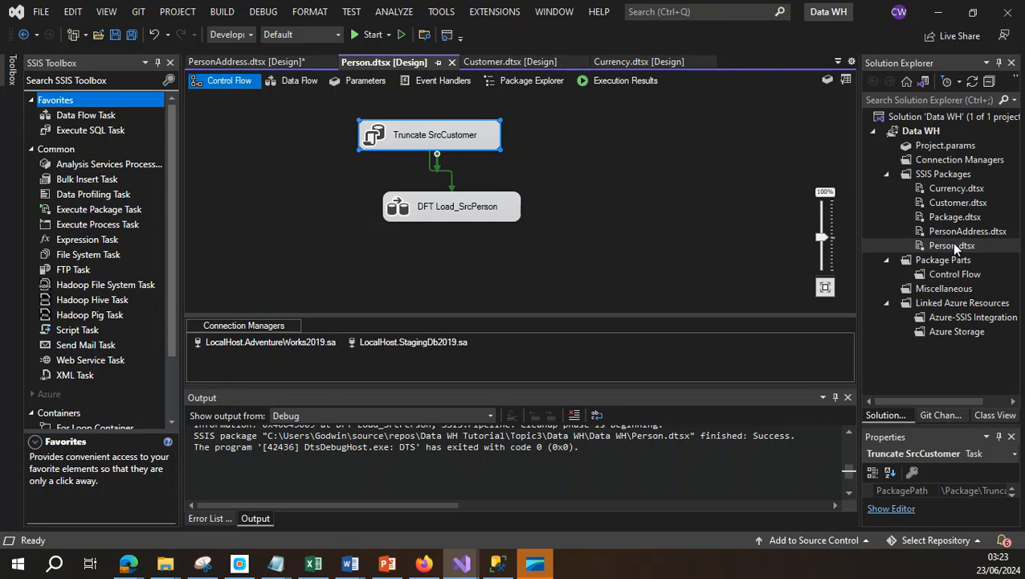
{"action": "double_click", "coordinate": [441, 141]}
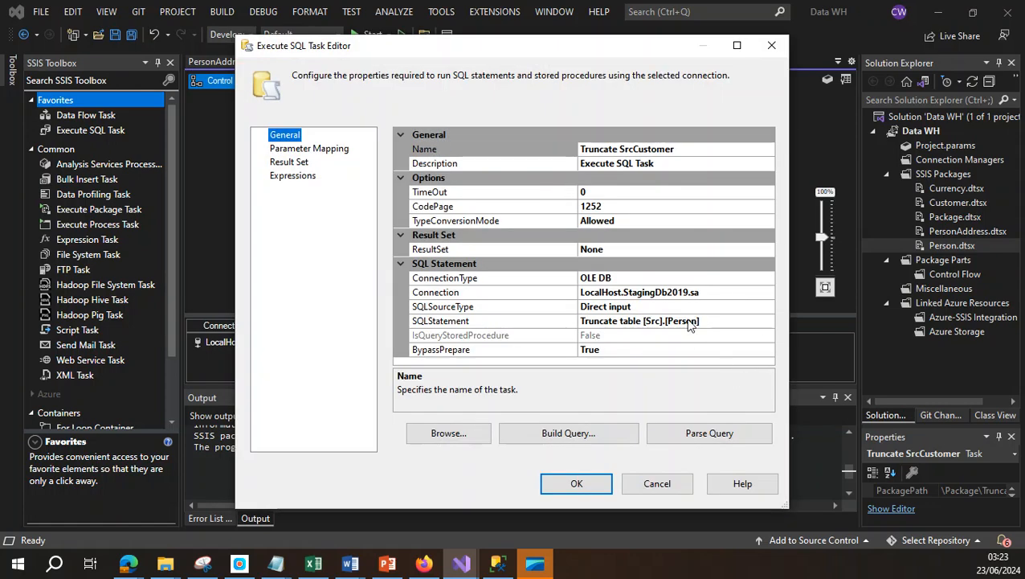
{"action": "left_click", "coordinate": [772, 45]}
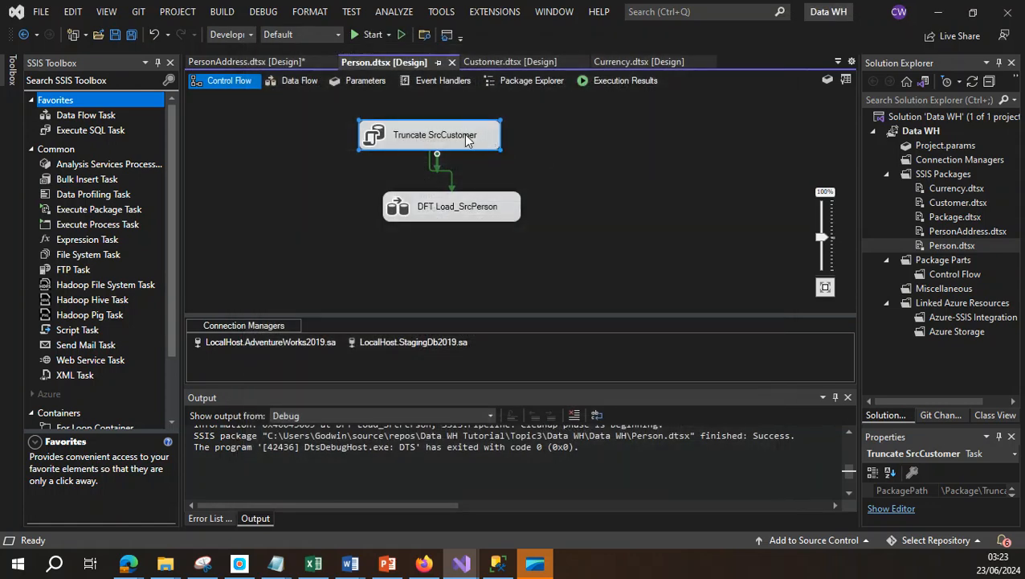
Step: Rename the Truncate SrcCustomer task in Person.dtsx as Truncate SrcPerson
{"action": "right_click", "coordinate": [466, 134]}
{"action": "left_click", "coordinate": [507, 383]}
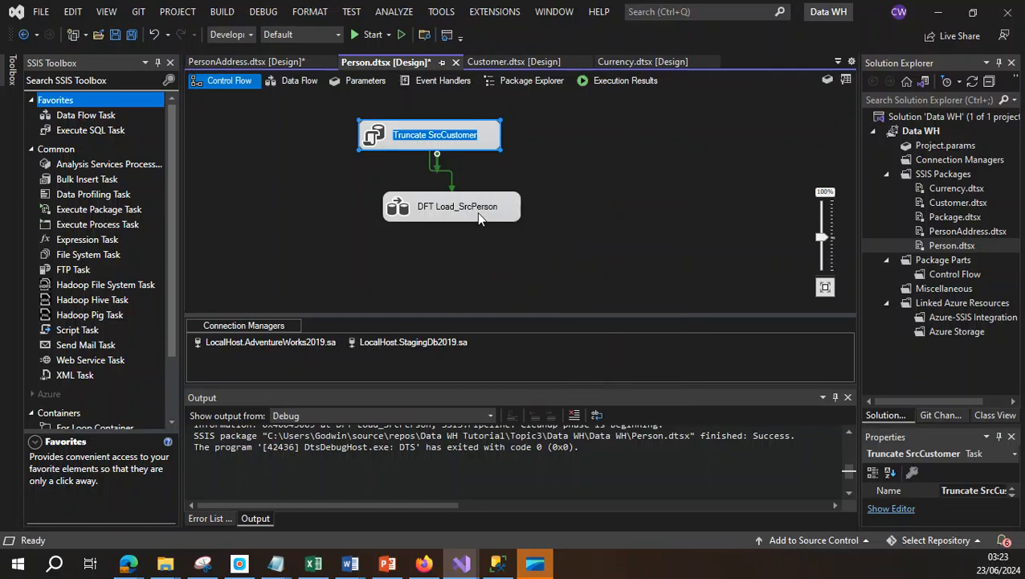
{"action": "key", "text": "Return"}
{"action": "left_click_drag", "start_coordinate": [441, 136], "coordinate": [479, 137]}
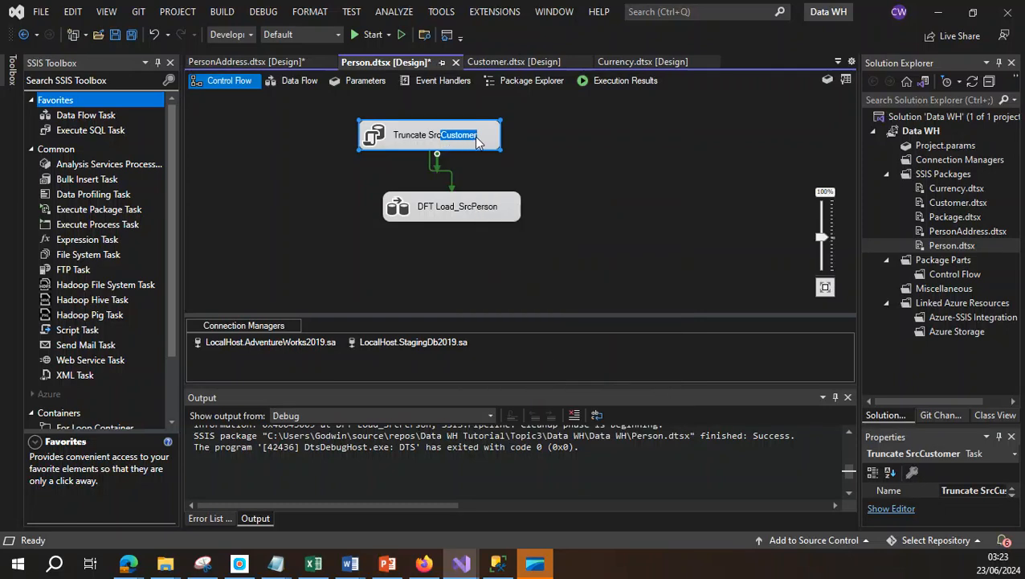
{"action": "type", "text": "Person"}
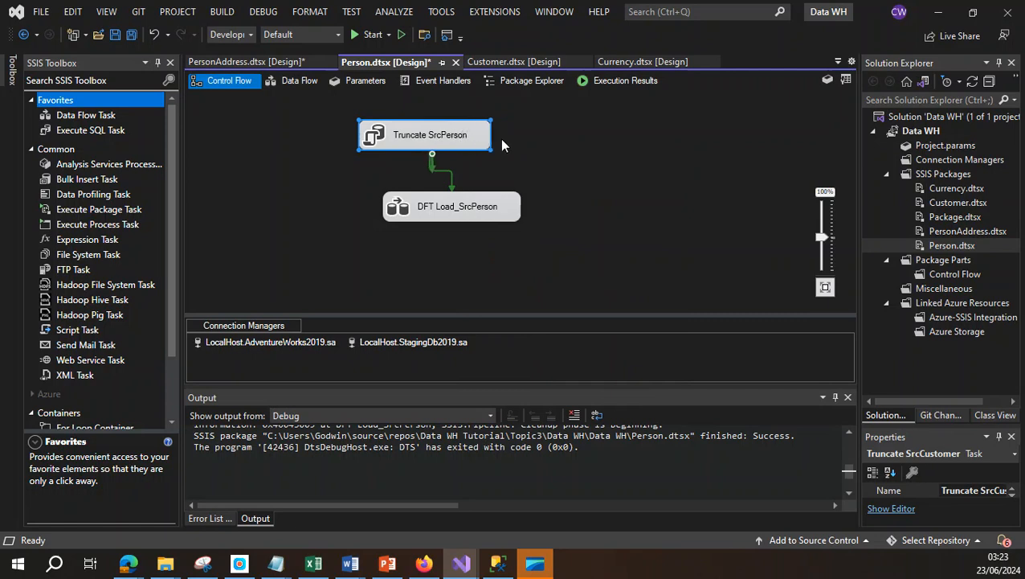
{"action": "left_click", "coordinate": [587, 173]}
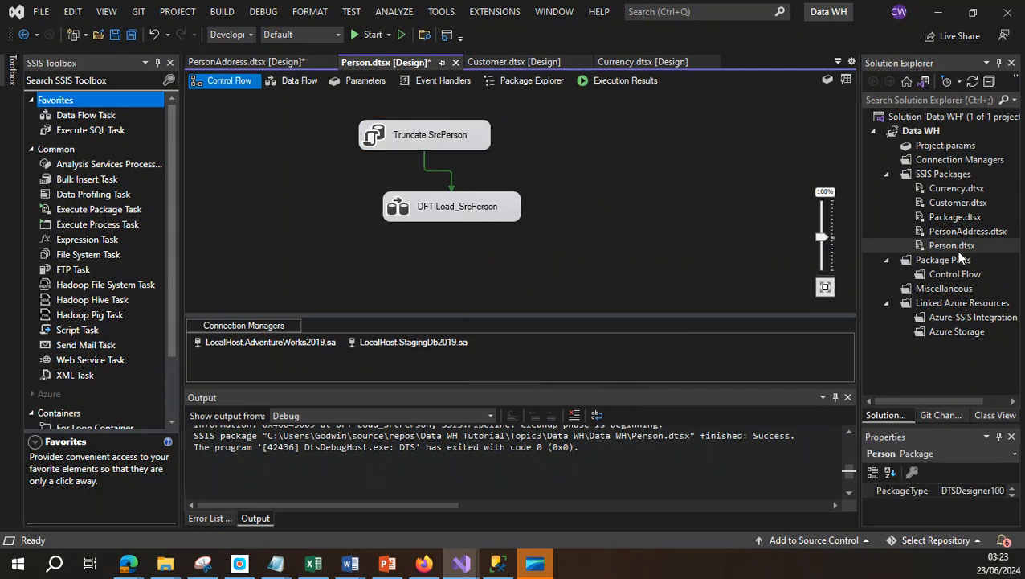
Step: Open the PersonAddress.dtsx package and rename its Truncate SrcCustomer task as Truncate SrcPersonAddress
{"action": "double_click", "coordinate": [951, 232]}
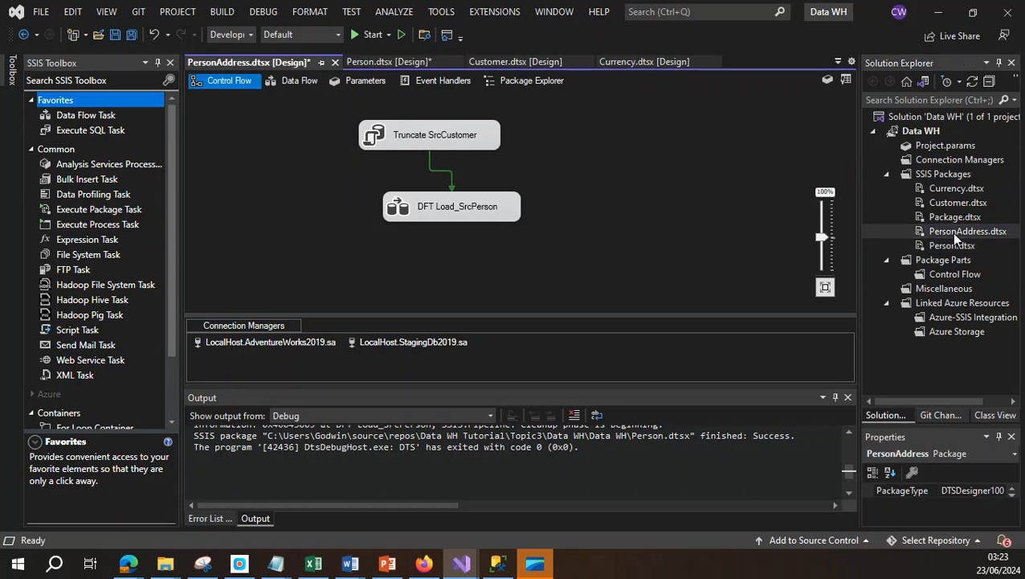
{"action": "left_click", "coordinate": [448, 141]}
{"action": "right_click", "coordinate": [449, 141]}
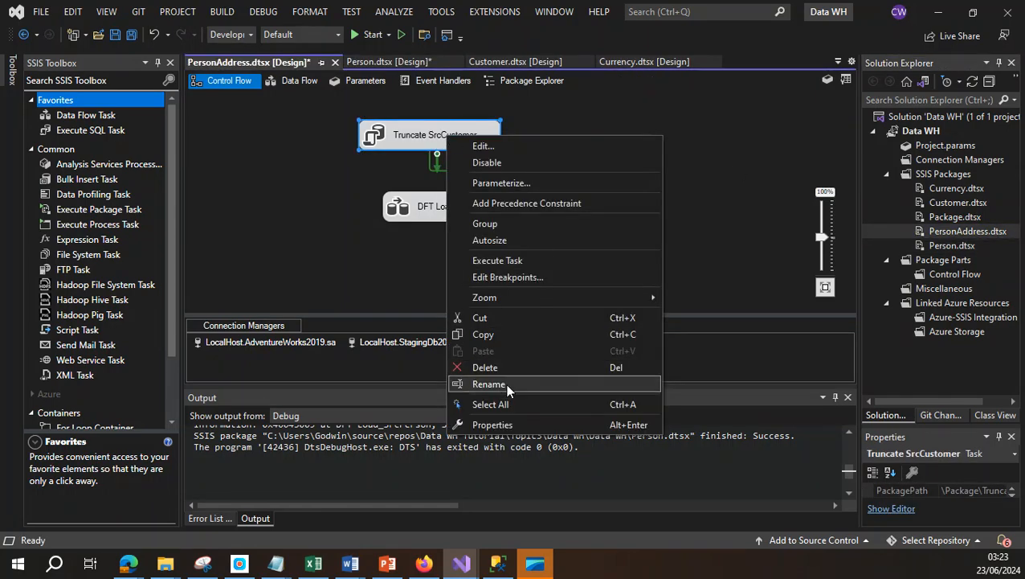
{"action": "left_click", "coordinate": [503, 383]}
{"action": "left_click", "coordinate": [444, 140]}
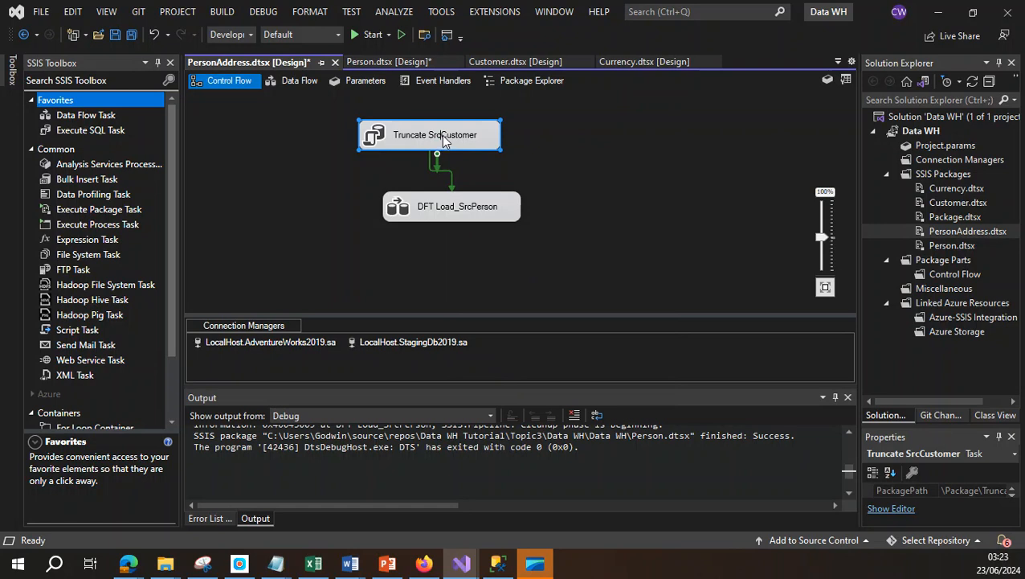
{"action": "type", "text": "Person"}
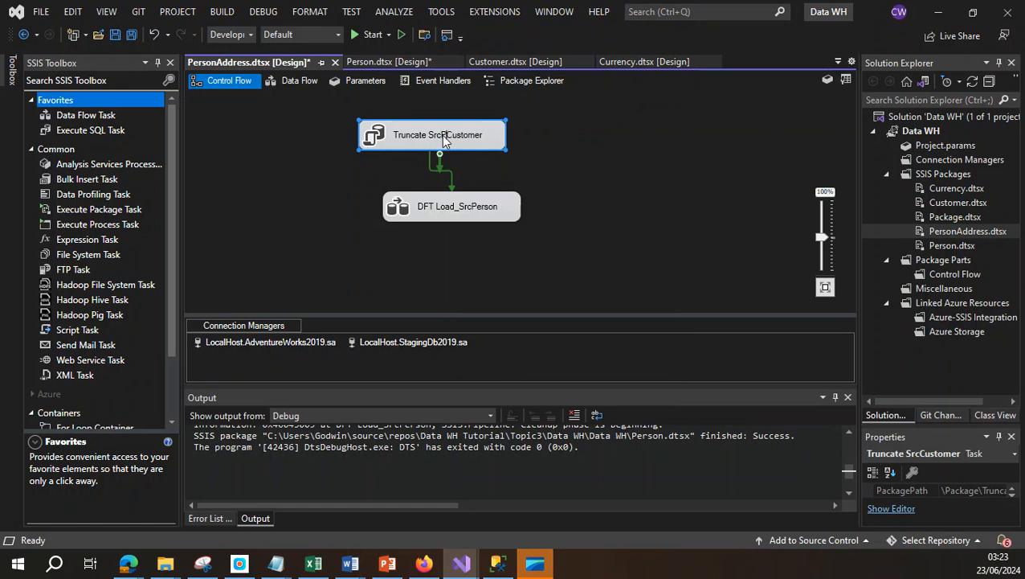
{"action": "type", "text": "Address"}
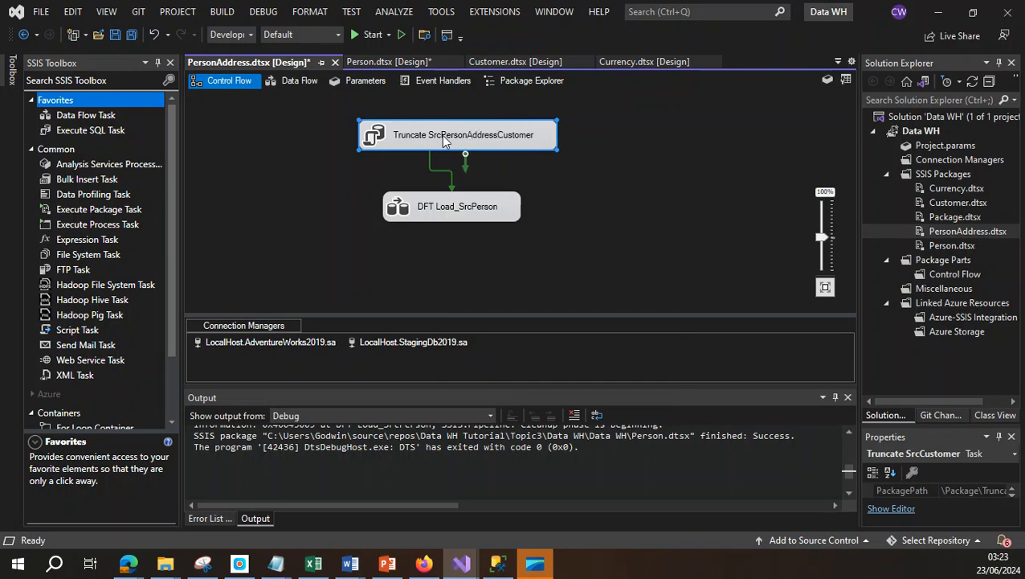
{"action": "key", "text": "Delete"}
{"action": "key", "text": "Delete"}
{"action": "key", "text": "Delete"}
{"action": "key", "text": "Delete"}
{"action": "key", "text": "Delete"}
{"action": "key", "text": "Delete"}
{"action": "key", "text": "Delete"}
{"action": "key", "text": "Delete"}
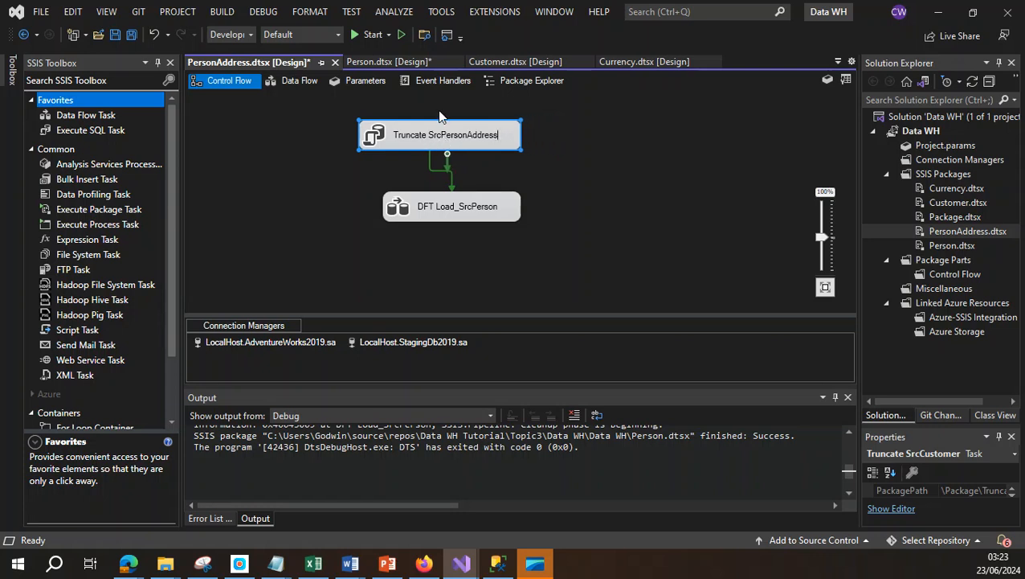
Step: Copy PersonAddress from the truncate task's name and check the task's connection and SQL statement without changing them
{"action": "left_click", "coordinate": [444, 136], "text": "shift"}
{"action": "key", "text": "ctrl+c"}
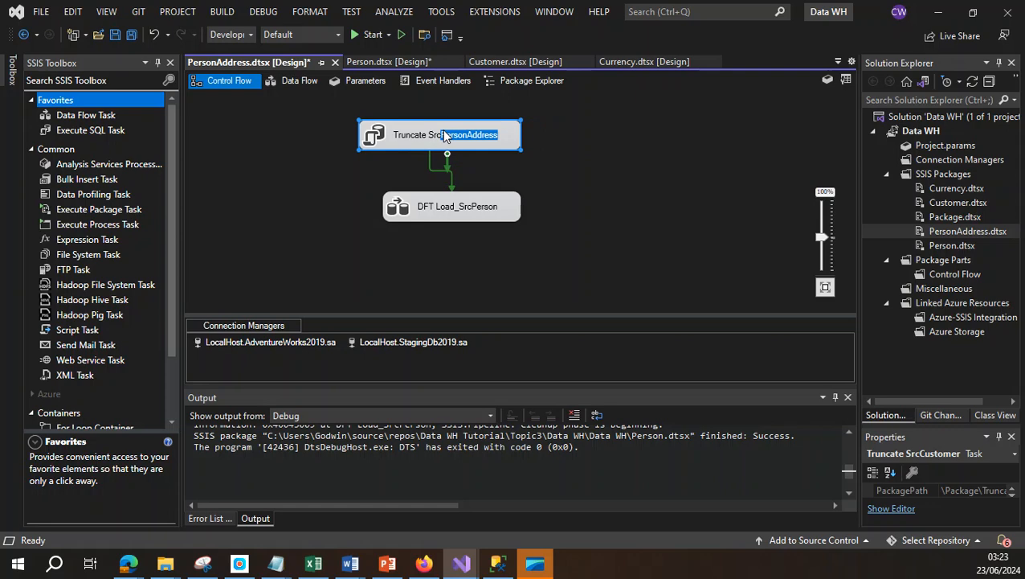
{"action": "left_click", "coordinate": [537, 174]}
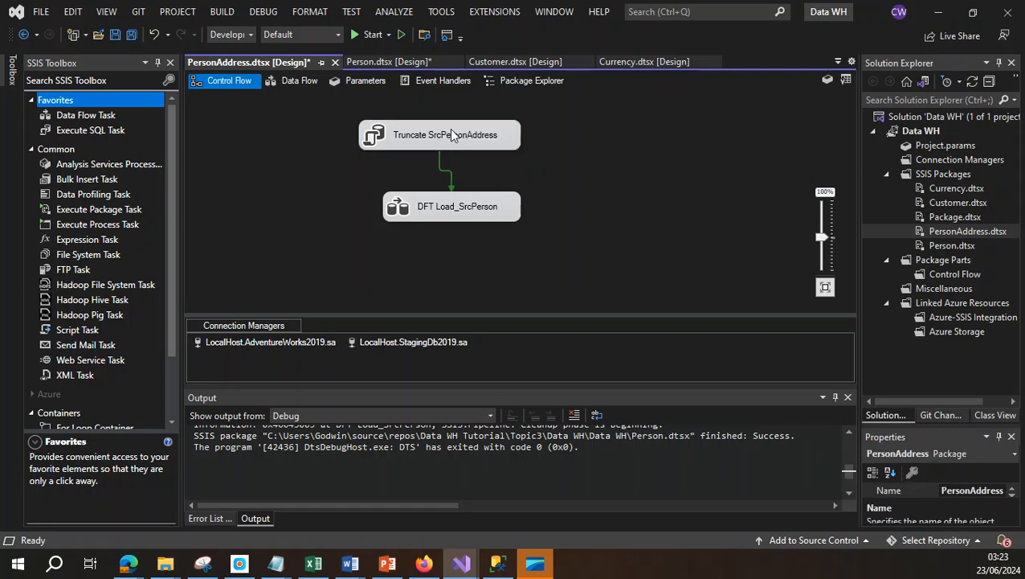
{"action": "double_click", "coordinate": [450, 135]}
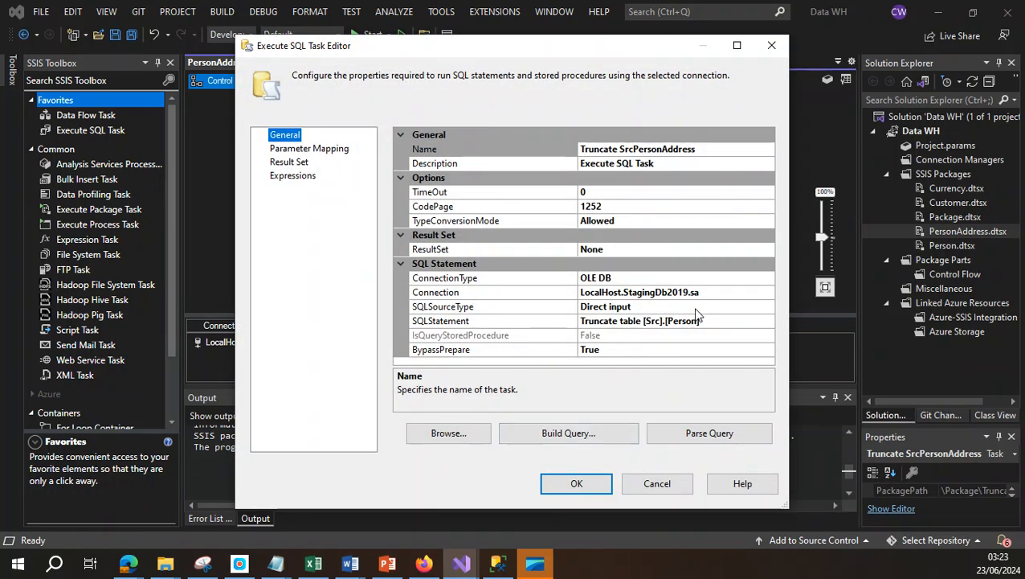
{"action": "left_click", "coordinate": [656, 483]}
Step: Rename the DFT Load_SrcPerson data flow task in PersonAddress.dtsx as DFT Load_SrcPersonAddress
{"action": "left_click", "coordinate": [476, 210]}
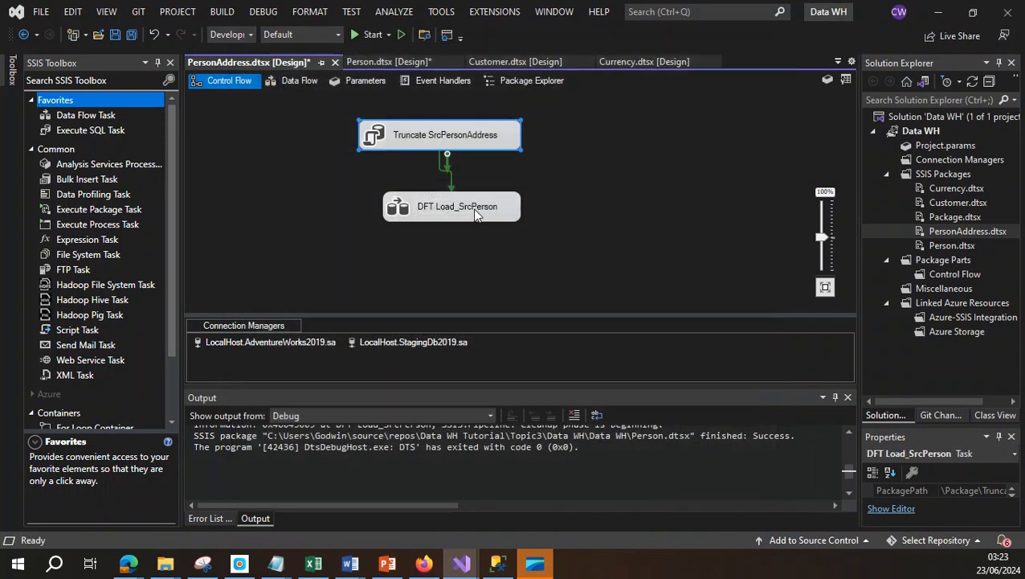
{"action": "right_click", "coordinate": [476, 210]}
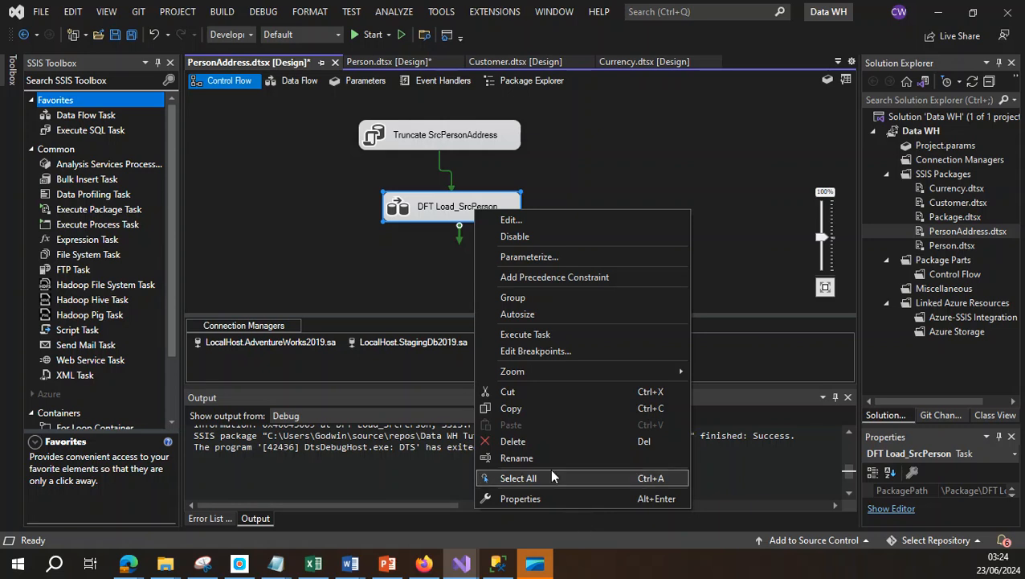
{"action": "left_click", "coordinate": [551, 457]}
{"action": "left_click", "coordinate": [456, 207]}
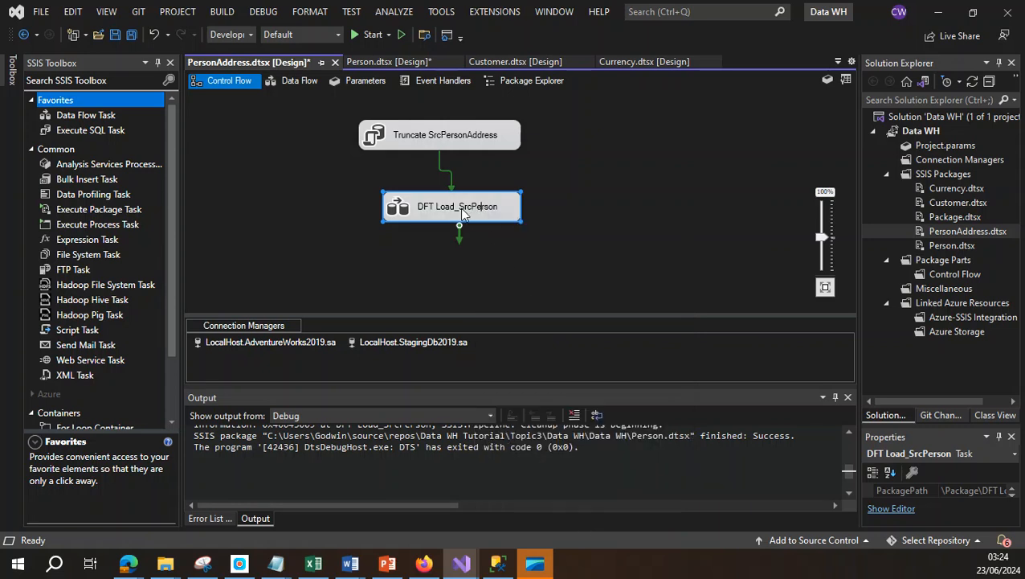
{"action": "left_click_drag", "start_coordinate": [472, 208], "coordinate": [500, 209]}
{"action": "key", "text": "ctrl+v"}
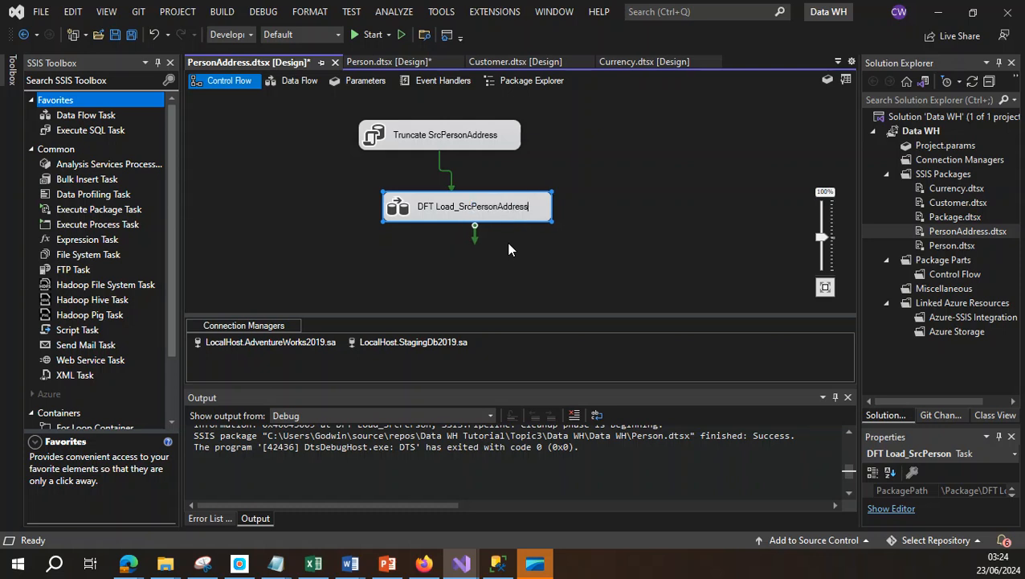
{"action": "left_click", "coordinate": [563, 252]}
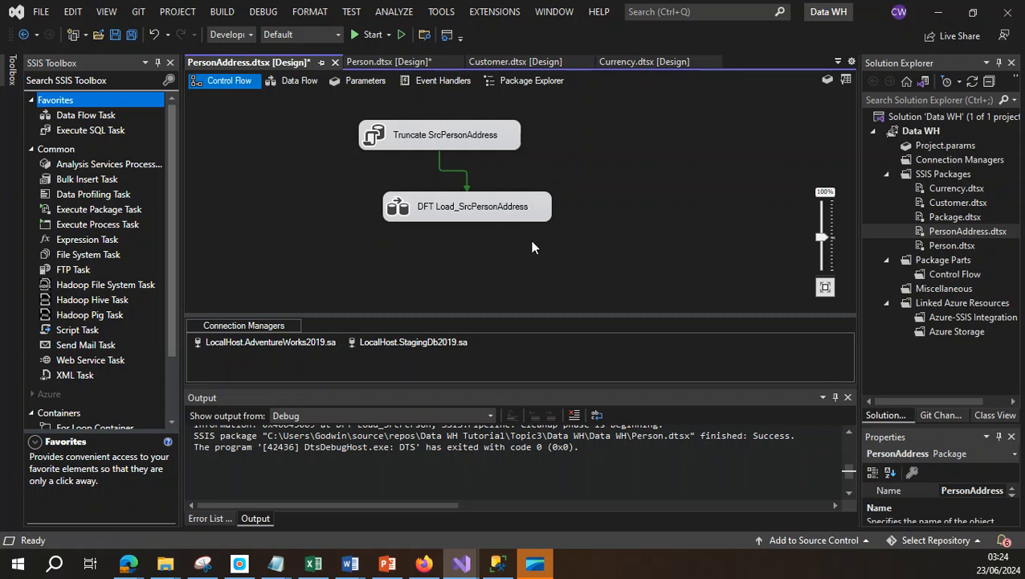
Step: Open the DFT Load_SrcPersonAddress data flow and rename its OLE DB source as OLEDB Load SrcPersonAddress
{"action": "double_click", "coordinate": [486, 205]}
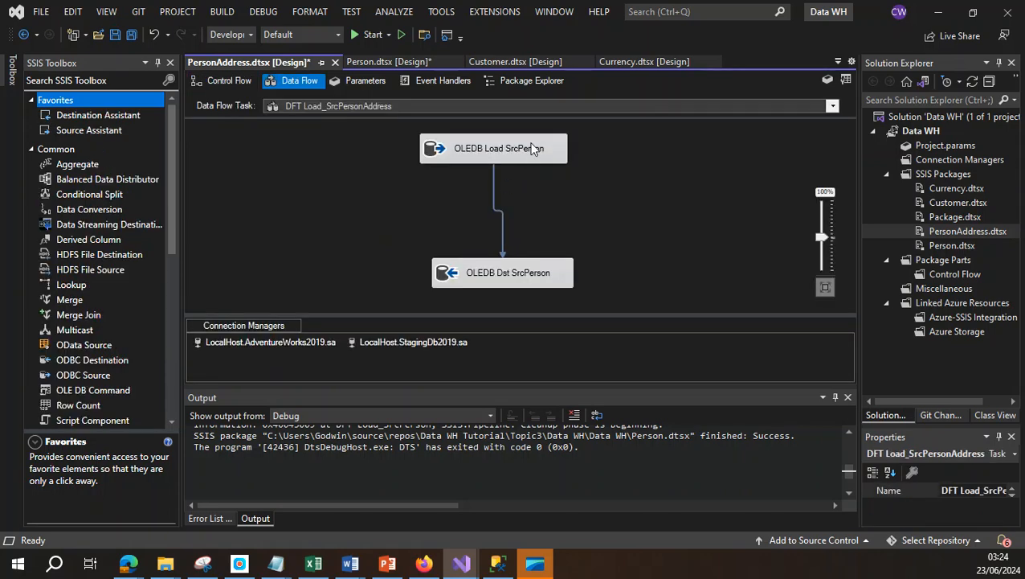
{"action": "right_click", "coordinate": [531, 144]}
{"action": "left_click", "coordinate": [605, 334]}
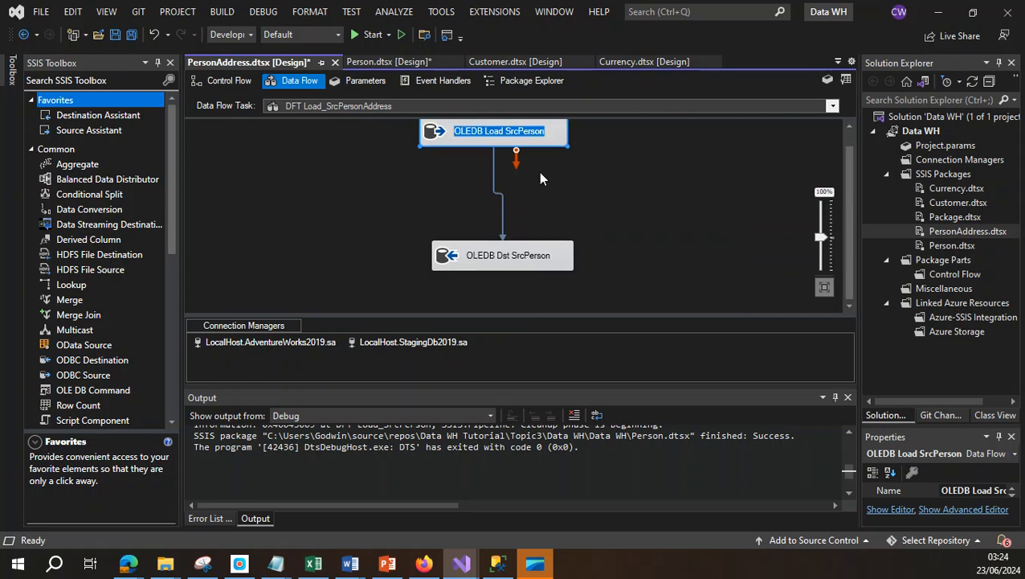
{"action": "left_click", "coordinate": [535, 127]}
{"action": "left_click_drag", "start_coordinate": [520, 138], "coordinate": [546, 135]}
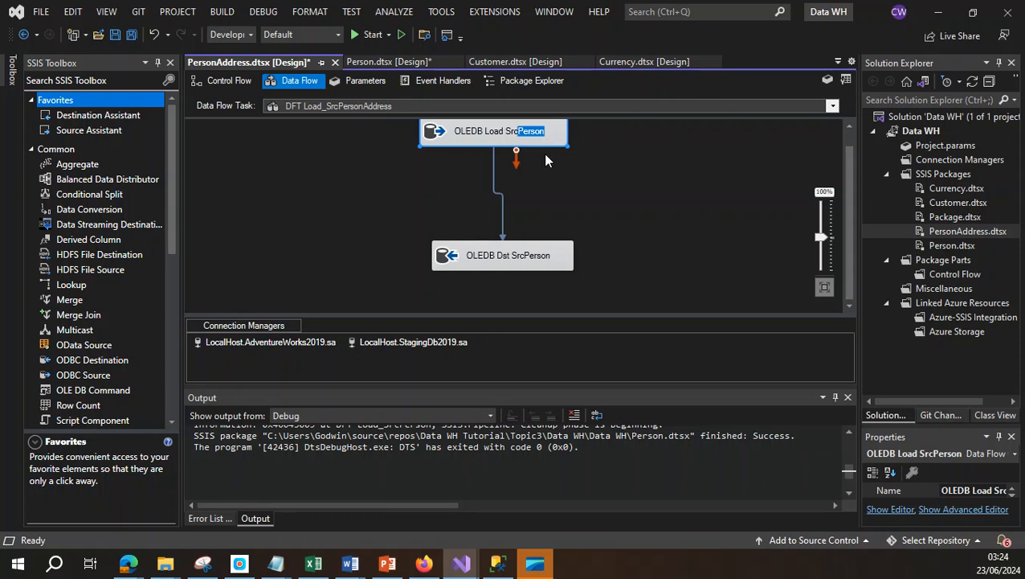
{"action": "key", "text": "ctrl+v"}
Step: Rename the data flow's OLE DB destination as OLEDB Dst SrcPersonAddress
{"action": "left_click", "coordinate": [541, 267]}
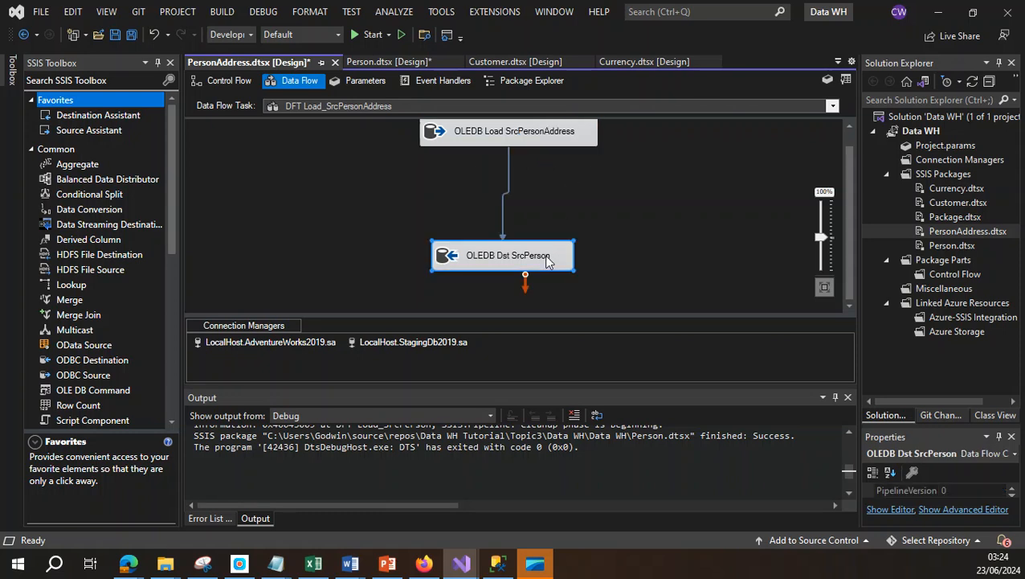
{"action": "right_click", "coordinate": [546, 256]}
{"action": "key", "text": "Escape"}
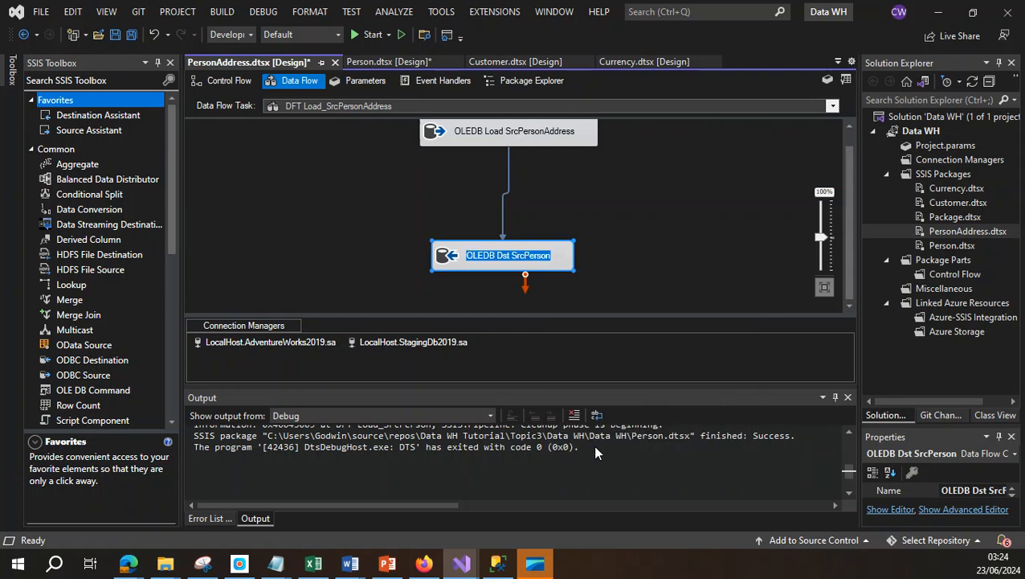
{"action": "left_click_drag", "start_coordinate": [524, 256], "coordinate": [554, 256]}
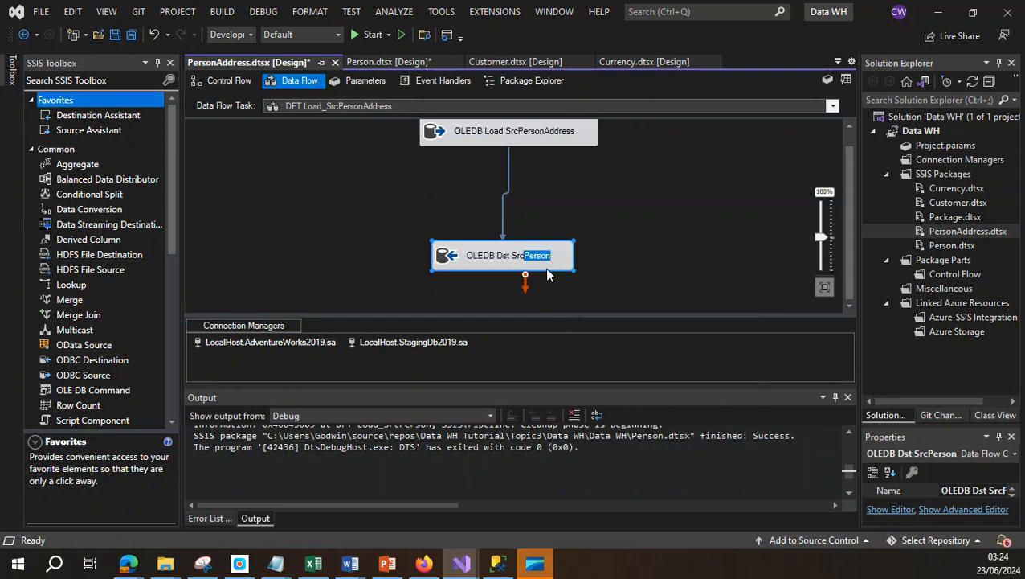
{"action": "key", "text": "ctrl+v"}
{"action": "left_click", "coordinate": [641, 238]}
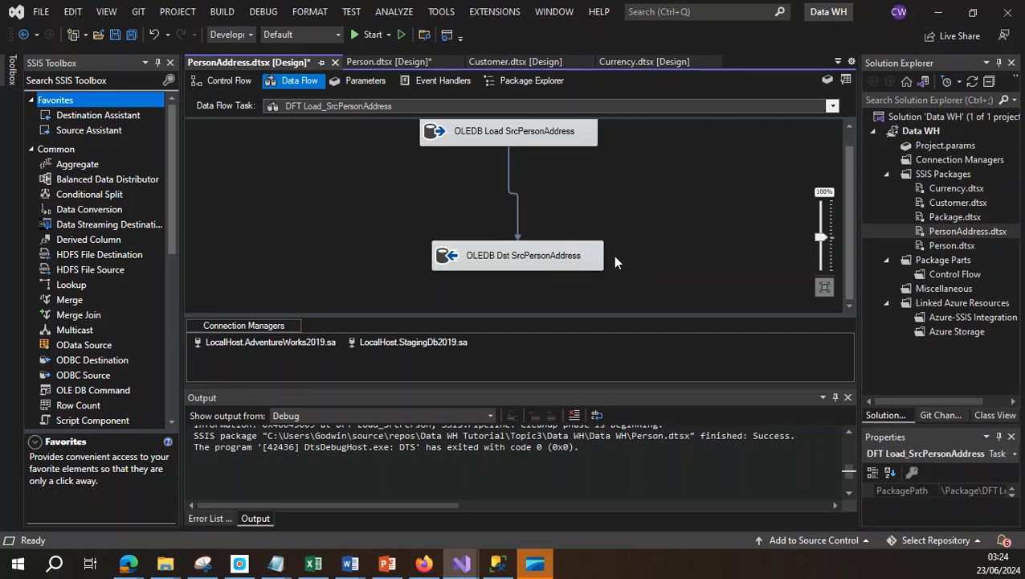
Step: Set the table read by the OLEDB Load SrcPersonAddress source to [Person].[Address]
{"action": "double_click", "coordinate": [538, 133]}
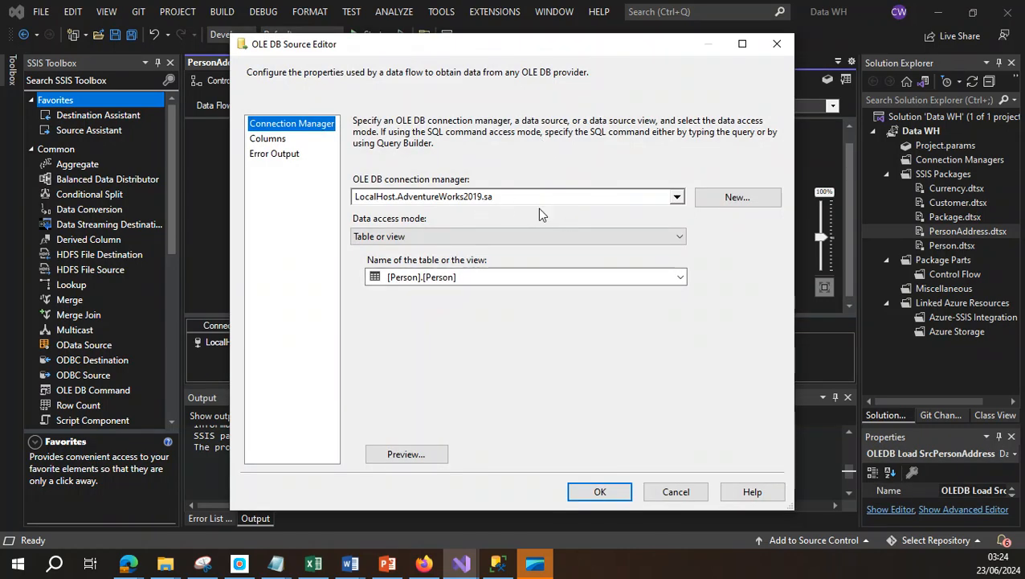
{"action": "left_click", "coordinate": [680, 277]}
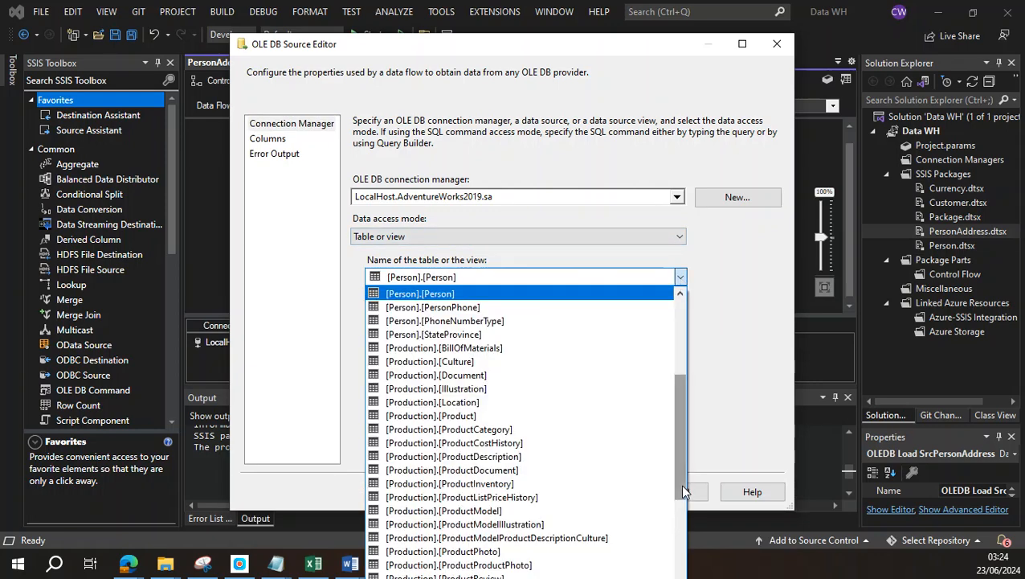
{"action": "left_click_drag", "start_coordinate": [683, 492], "coordinate": [684, 443]}
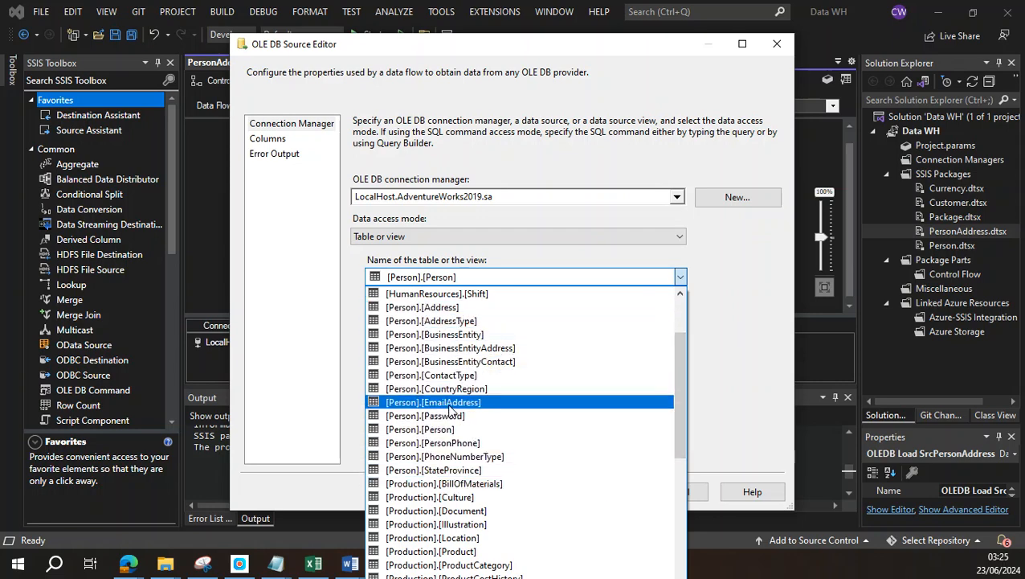
{"action": "left_click", "coordinate": [452, 312]}
Step: Check in the Data Modelling.xlsx workbook in Excel which columns DimCustomer takes from src.PersonAddress, then return to the source editor
{"action": "left_click", "coordinate": [313, 564]}
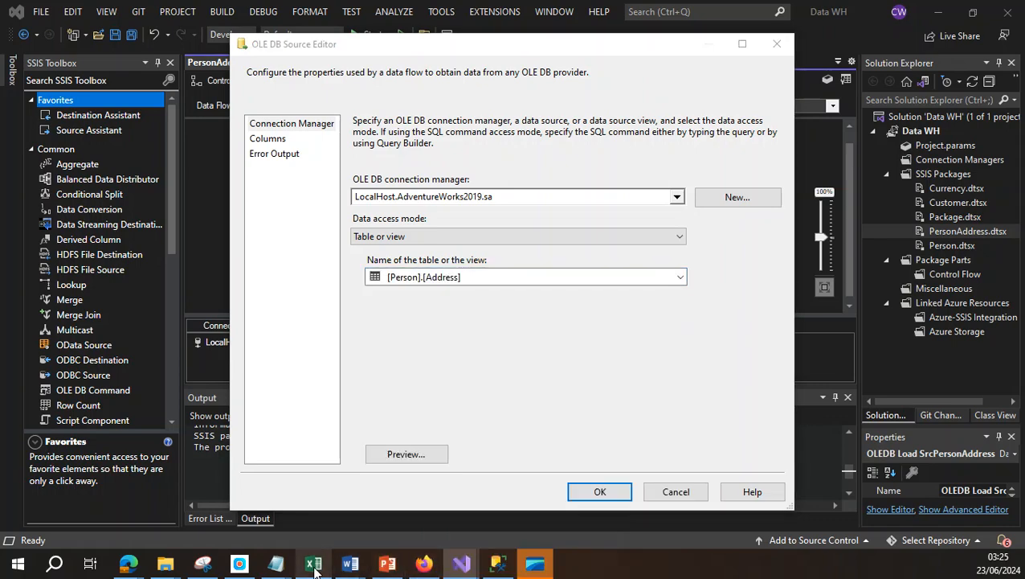
{"action": "left_click", "coordinate": [574, 394]}
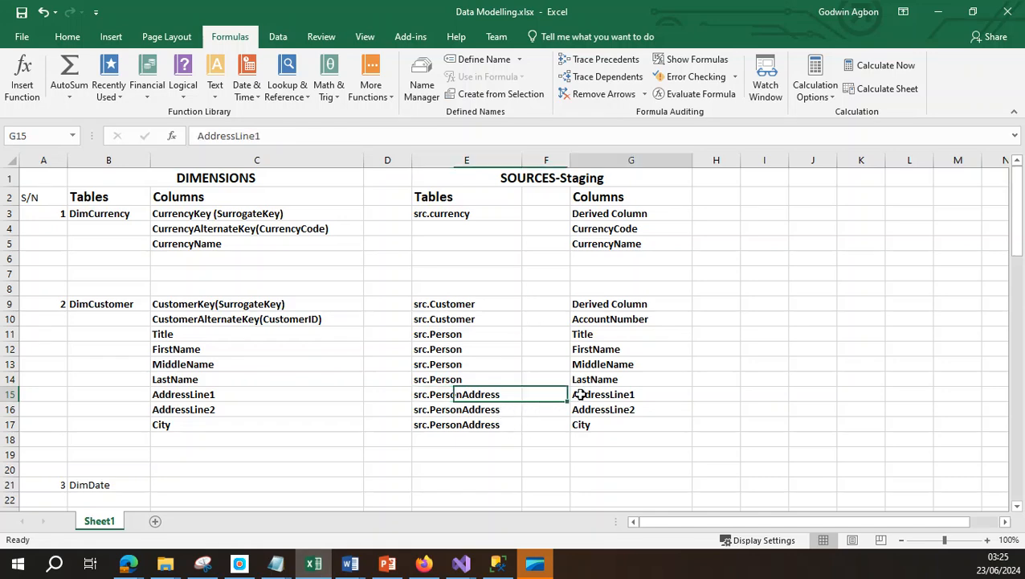
{"action": "left_click", "coordinate": [590, 412]}
{"action": "left_click", "coordinate": [594, 424]}
{"action": "left_click", "coordinate": [937, 11]}
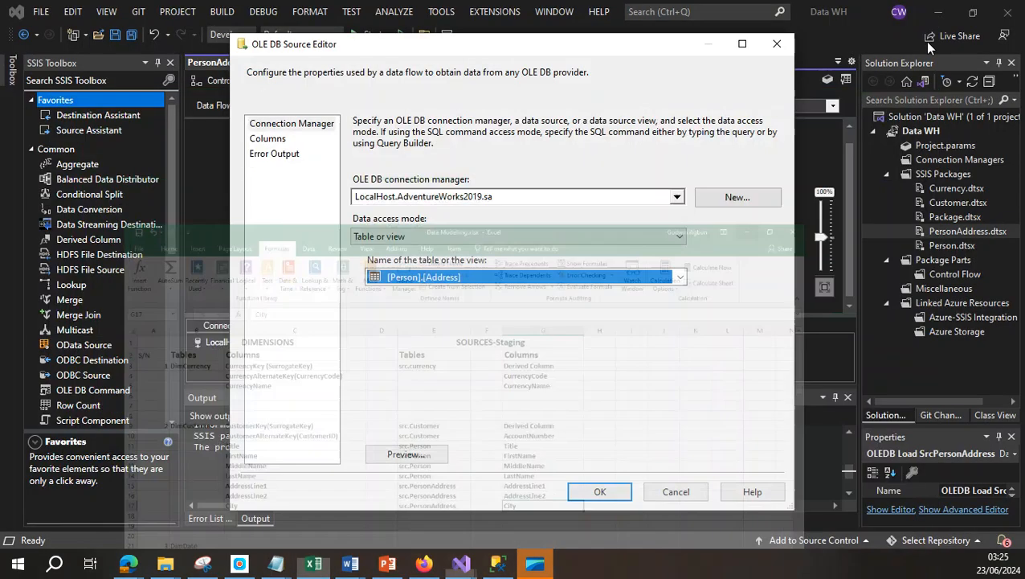
Step: Load the [Person].[Address] columns in the source editor, accept the source settings and save all packages
{"action": "left_click", "coordinate": [268, 139]}
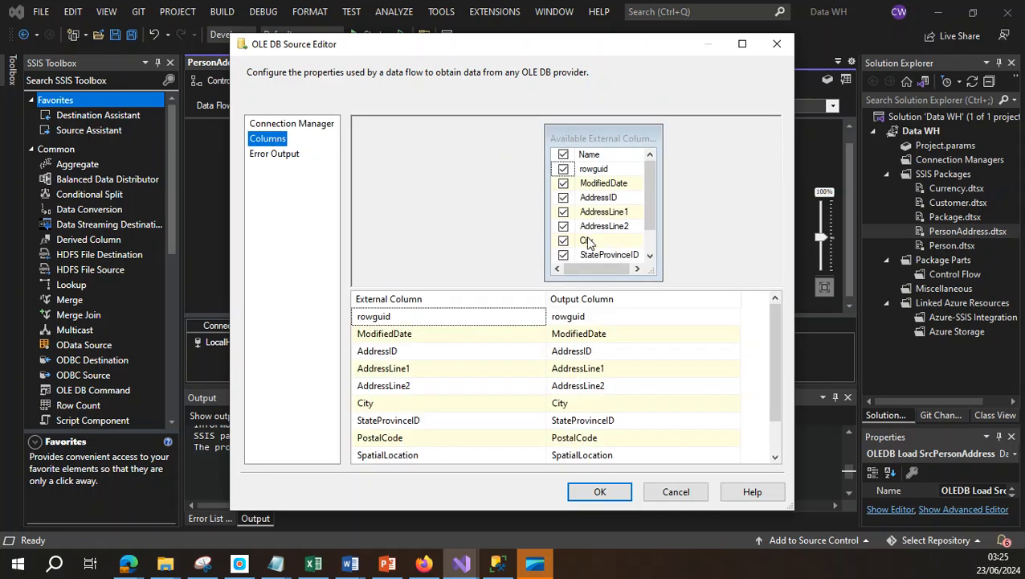
{"action": "left_click", "coordinate": [600, 491]}
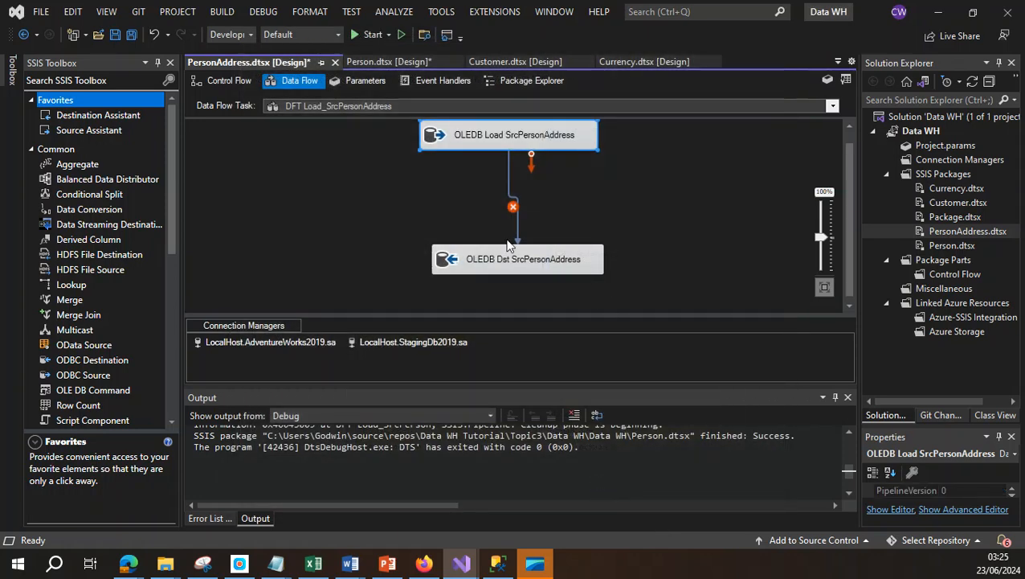
{"action": "left_click", "coordinate": [130, 35]}
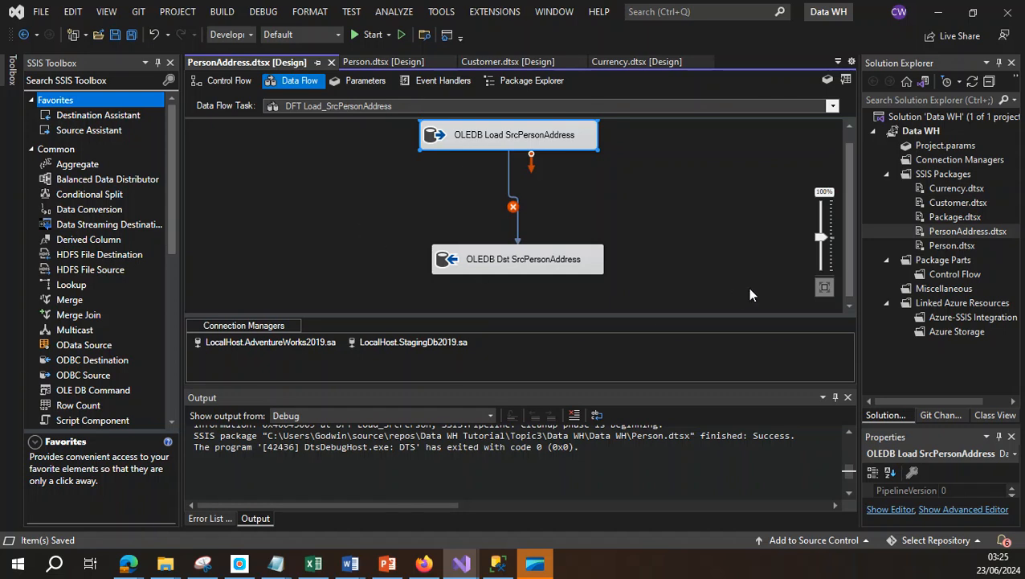
Step: Resolve the column references on the path between source and destination, deleting the unmapped input columns
{"action": "left_click", "coordinate": [513, 208]}
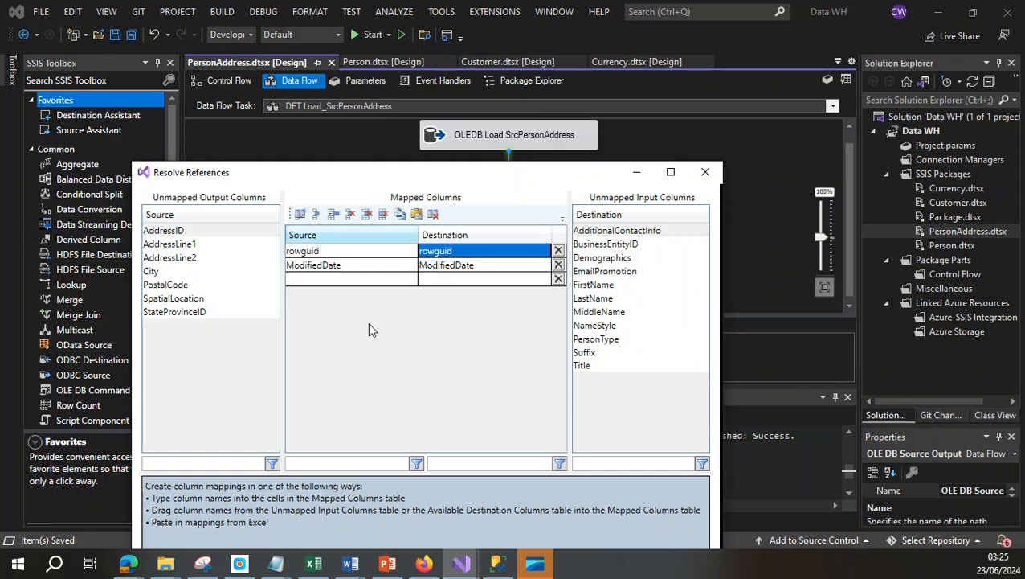
{"action": "left_click_drag", "start_coordinate": [365, 165], "coordinate": [366, 108]}
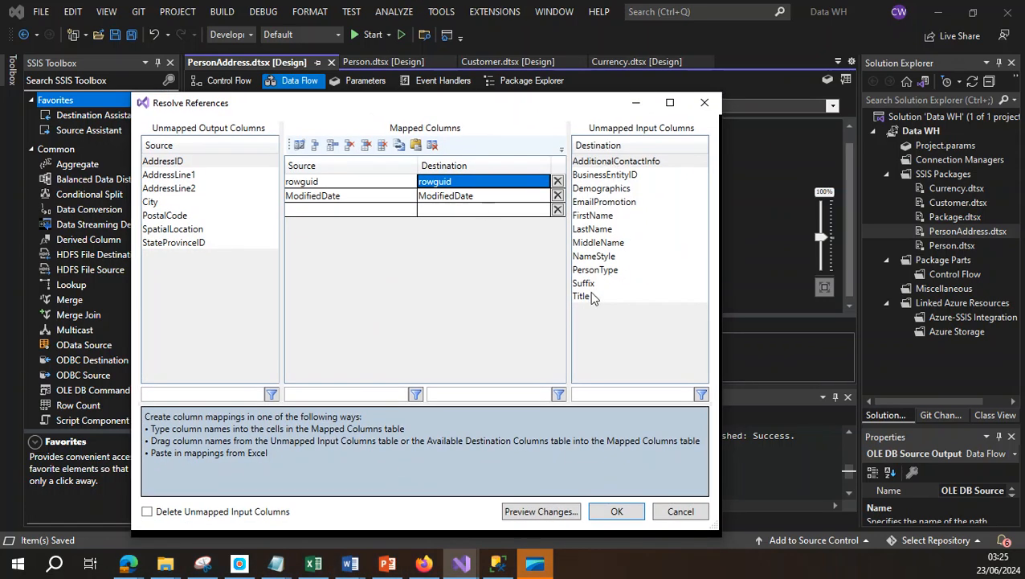
{"action": "left_click", "coordinate": [147, 512]}
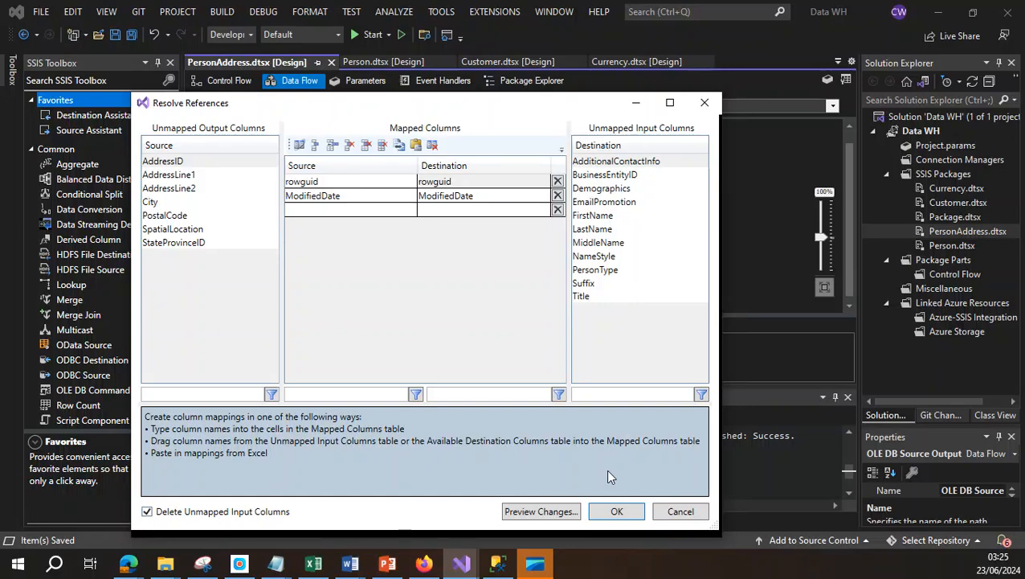
{"action": "left_click", "coordinate": [612, 511]}
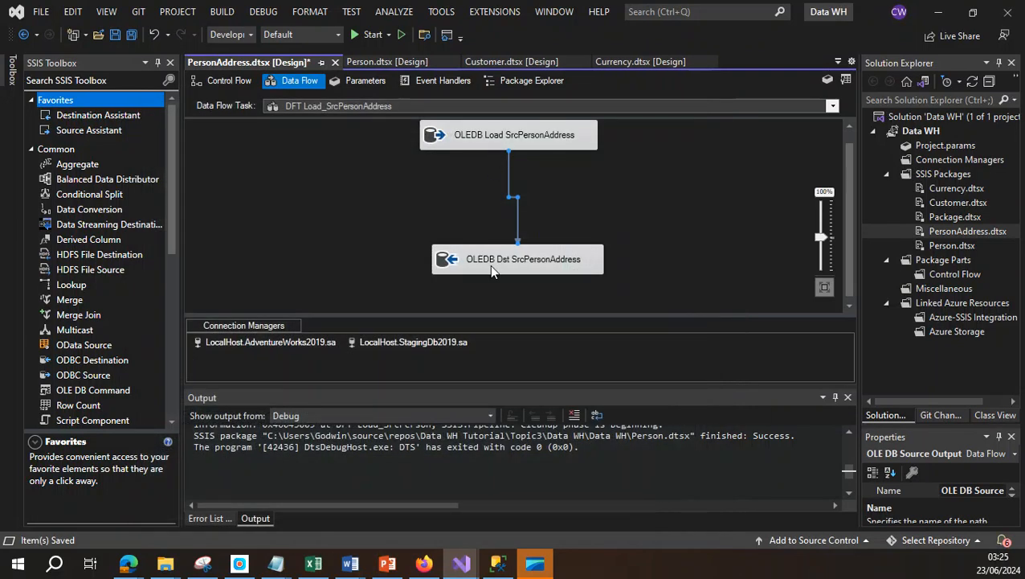
Step: Create a new table for the OLEDB Dst SrcPersonAddress destination, editing the script's table name to Src.PersonAddress
{"action": "double_click", "coordinate": [504, 268]}
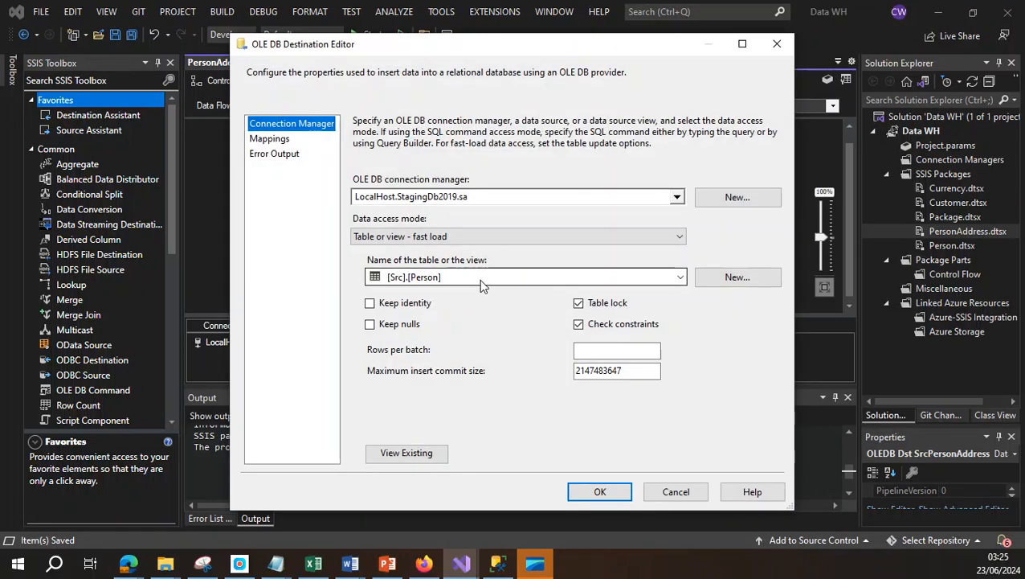
{"action": "left_click", "coordinate": [734, 277]}
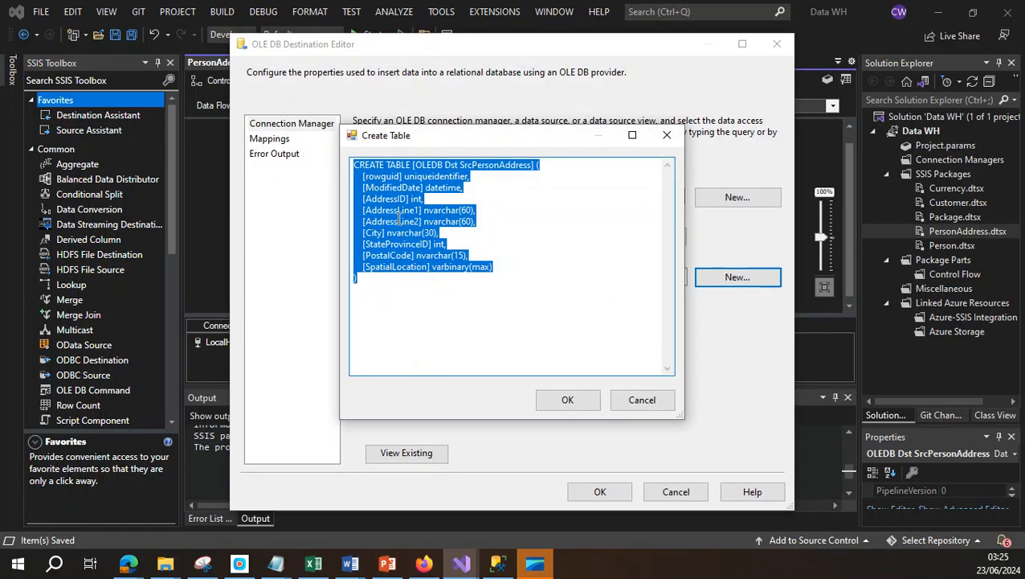
{"action": "left_click", "coordinate": [459, 165]}
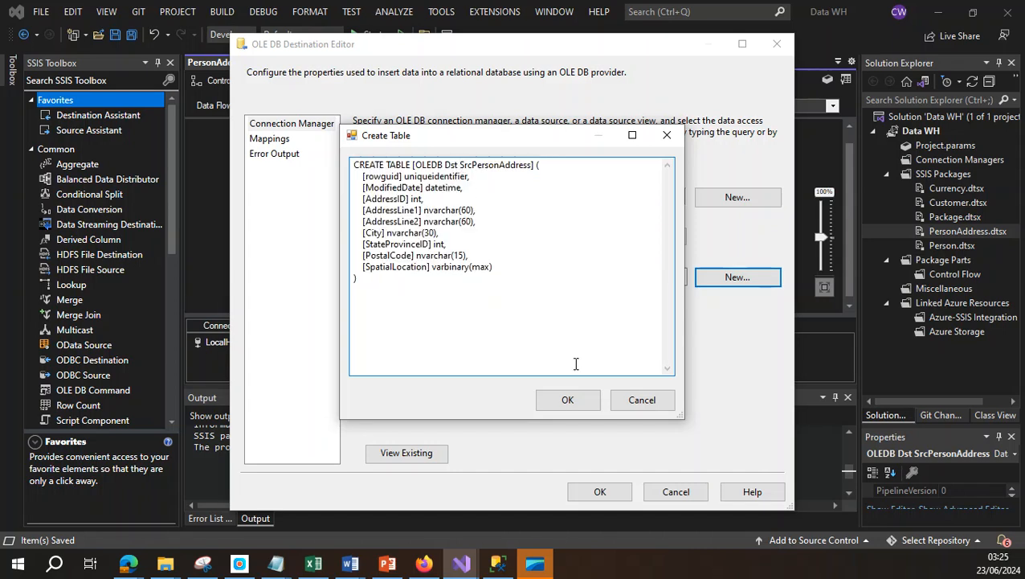
{"action": "key", "text": "BackSpace"}
{"action": "key", "text": "BackSpace"}
{"action": "key", "text": "BackSpace"}
{"action": "key", "text": "BackSpace"}
{"action": "key", "text": "BackSpace"}
{"action": "key", "text": "BackSpace"}
{"action": "key", "text": "BackSpace"}
{"action": "key", "text": "BackSpace"}
{"action": "key", "text": "BackSpace"}
{"action": "key", "text": "BackSpace"}
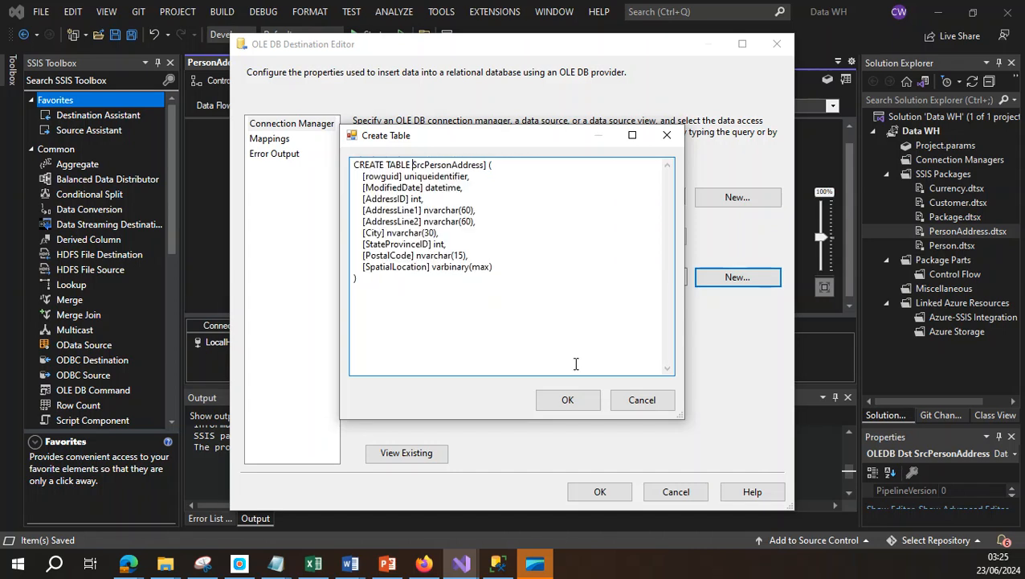
{"action": "left_click", "coordinate": [488, 165]}
{"action": "key", "text": "BackSpace"}
{"action": "type", "text": "."}
{"action": "left_click", "coordinate": [565, 401]}
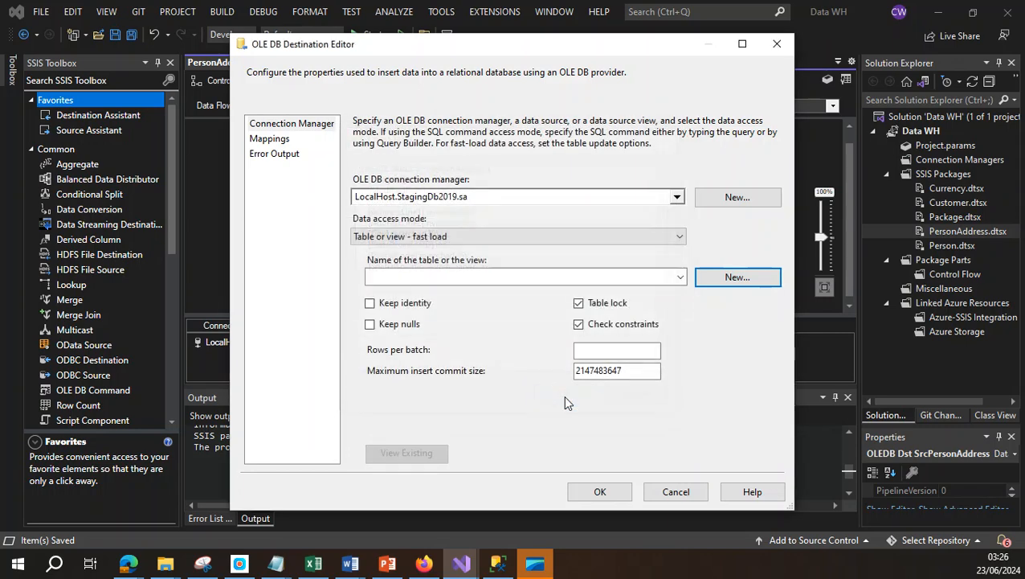
{"action": "left_click", "coordinate": [713, 313]}
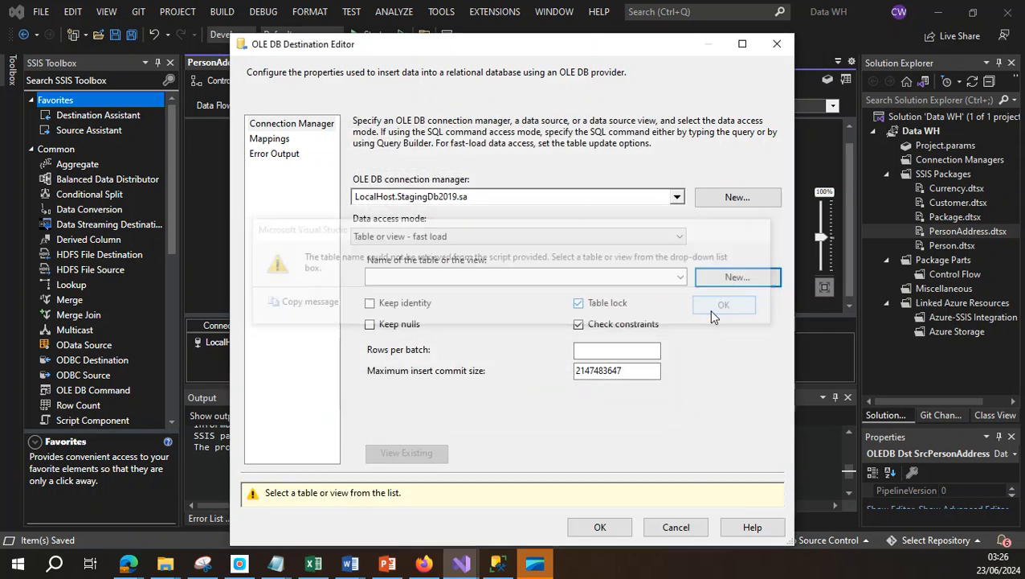
Step: Set the OLE DB destination's table to [Src].[PersonAddress] and show its column mappings
{"action": "left_click", "coordinate": [680, 278]}
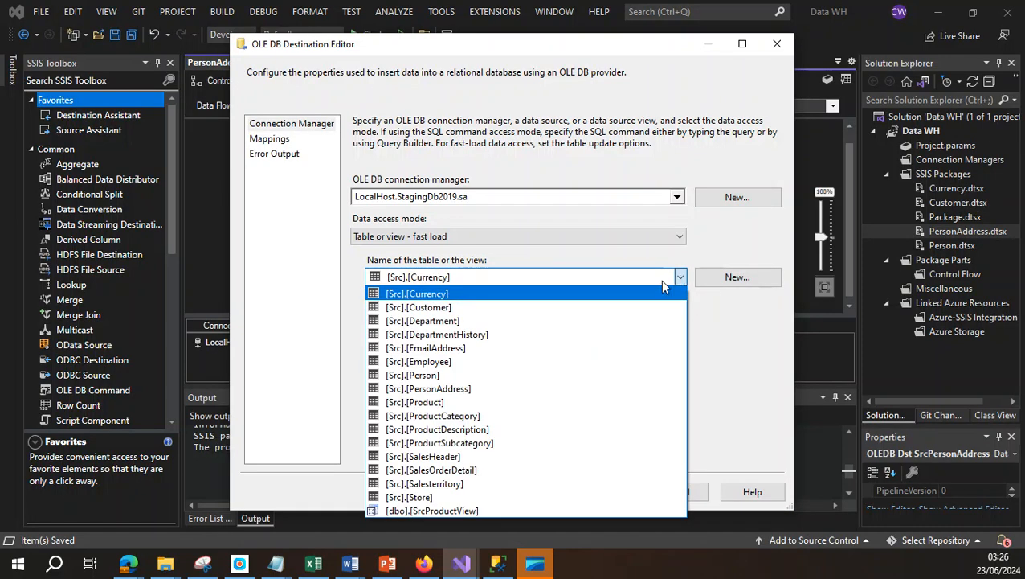
{"action": "left_click", "coordinate": [490, 389]}
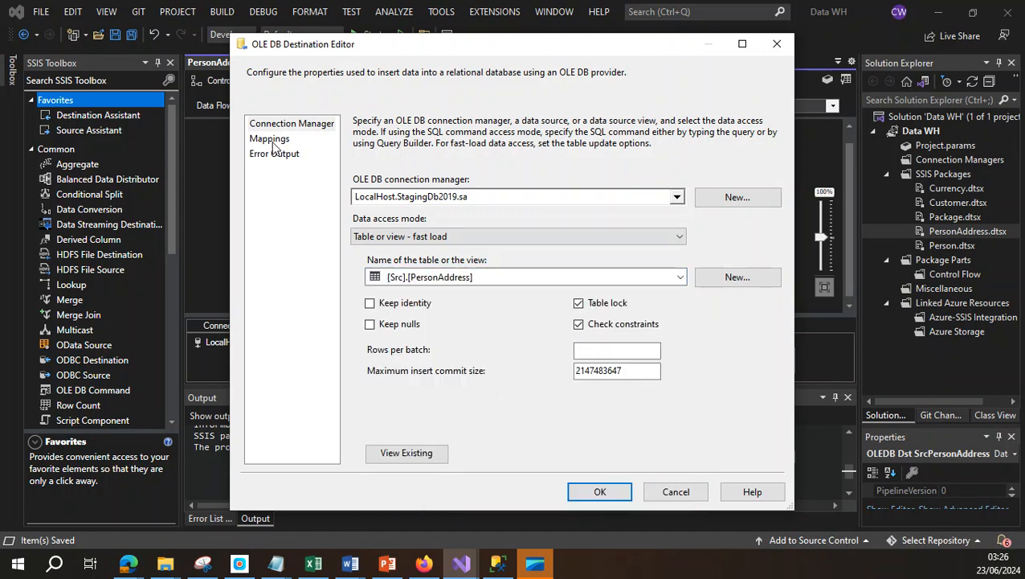
{"action": "left_click", "coordinate": [271, 140]}
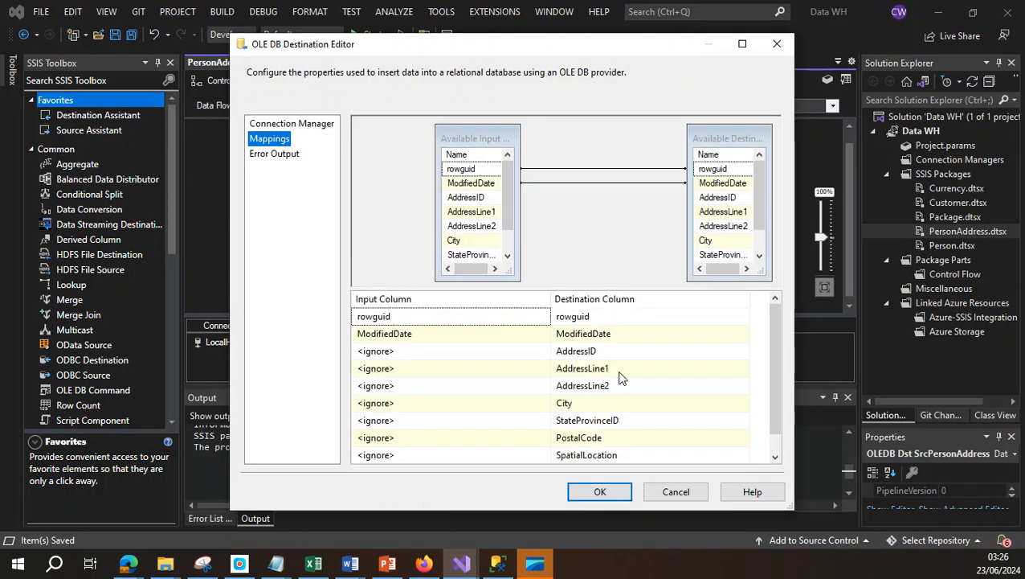
Step: Map the input columns AddressID, AddressLine1 and AddressLine2 to the destination columns of the same names
{"action": "left_click", "coordinate": [545, 359]}
{"action": "left_click", "coordinate": [543, 358]}
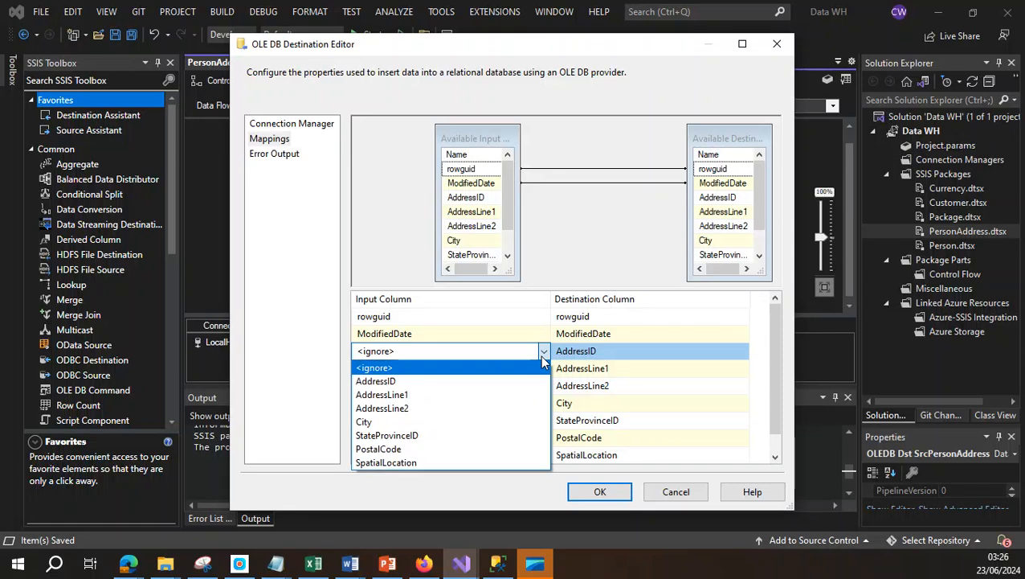
{"action": "left_click", "coordinate": [480, 379]}
{"action": "left_click", "coordinate": [530, 368]}
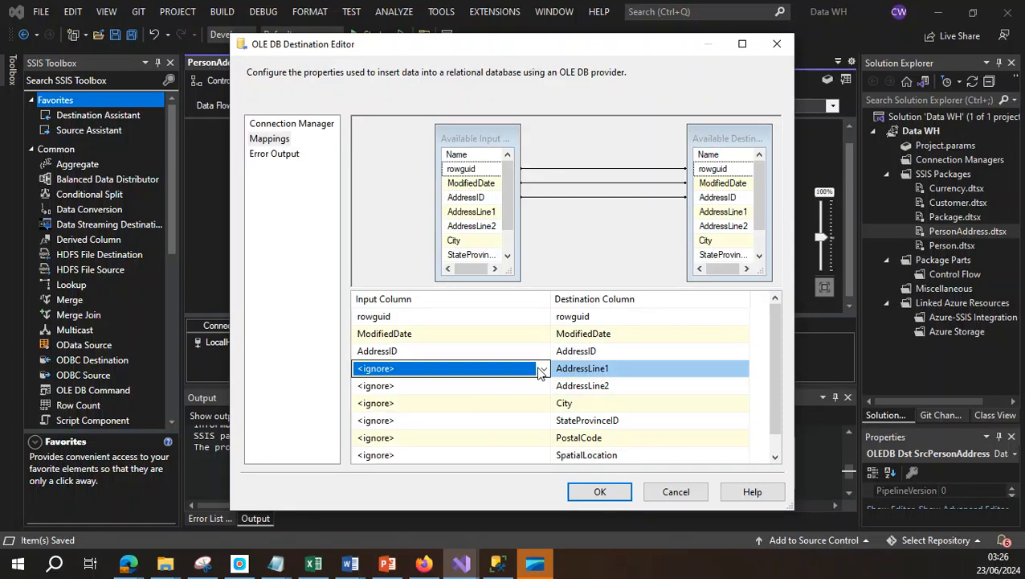
{"action": "left_click", "coordinate": [544, 369]}
{"action": "left_click", "coordinate": [427, 398]}
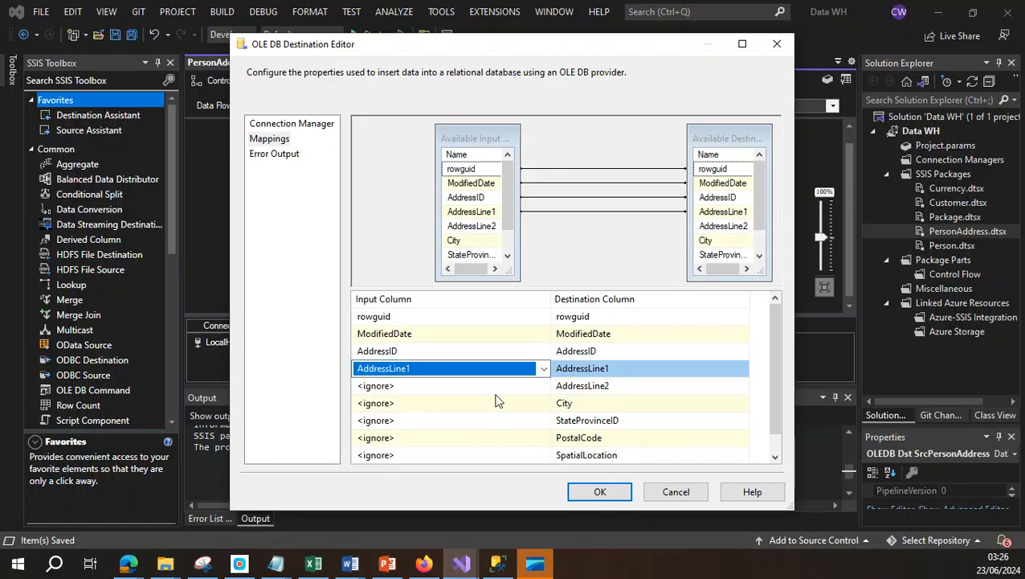
{"action": "left_click", "coordinate": [534, 386]}
{"action": "left_click", "coordinate": [543, 387]}
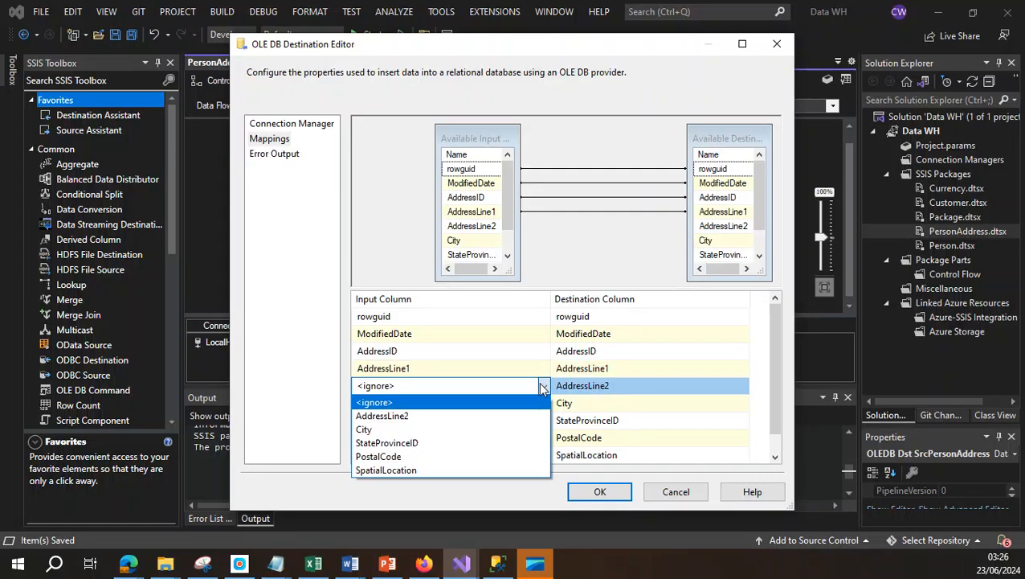
{"action": "left_click", "coordinate": [476, 416]}
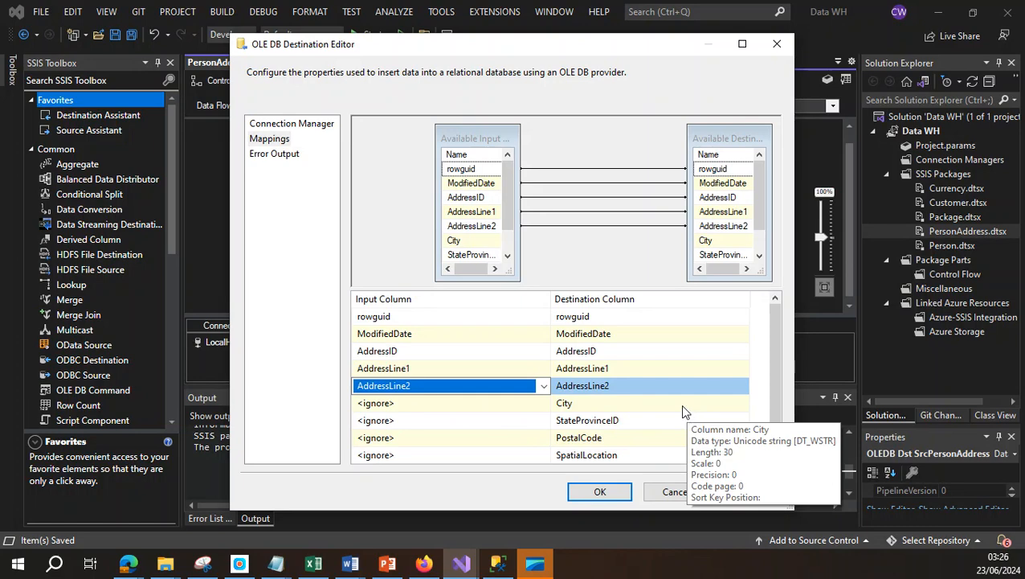
Step: Map the input columns City, StateProvinceID and PostalCode to the destination columns of the same names
{"action": "left_click", "coordinate": [543, 404]}
{"action": "left_click", "coordinate": [544, 403]}
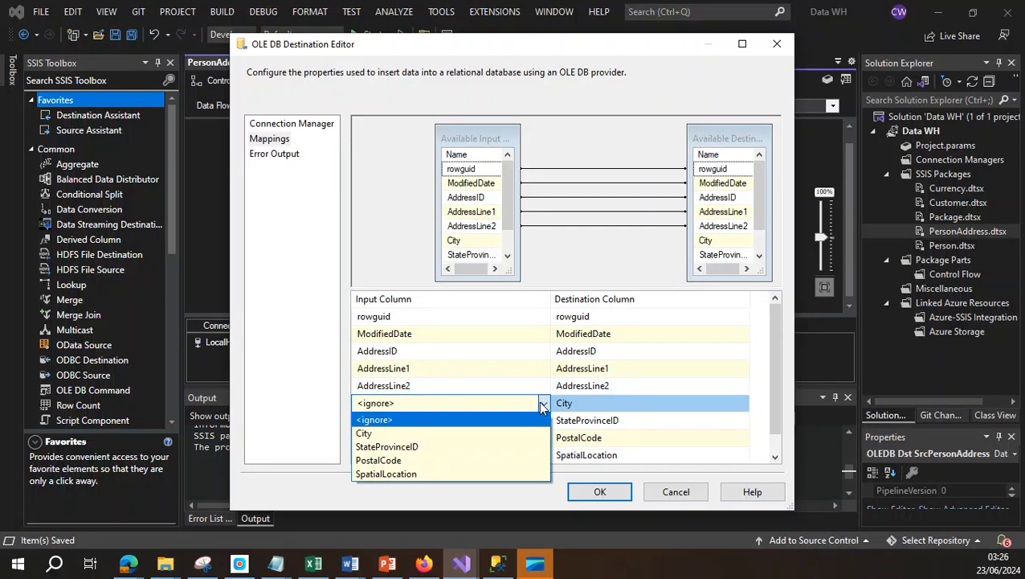
{"action": "left_click", "coordinate": [446, 433]}
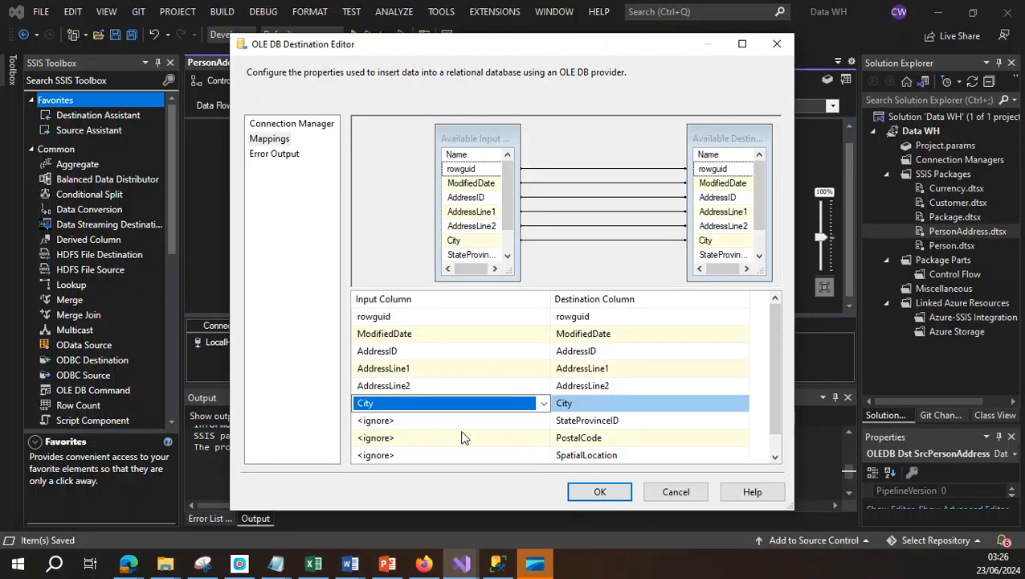
{"action": "left_click", "coordinate": [544, 424]}
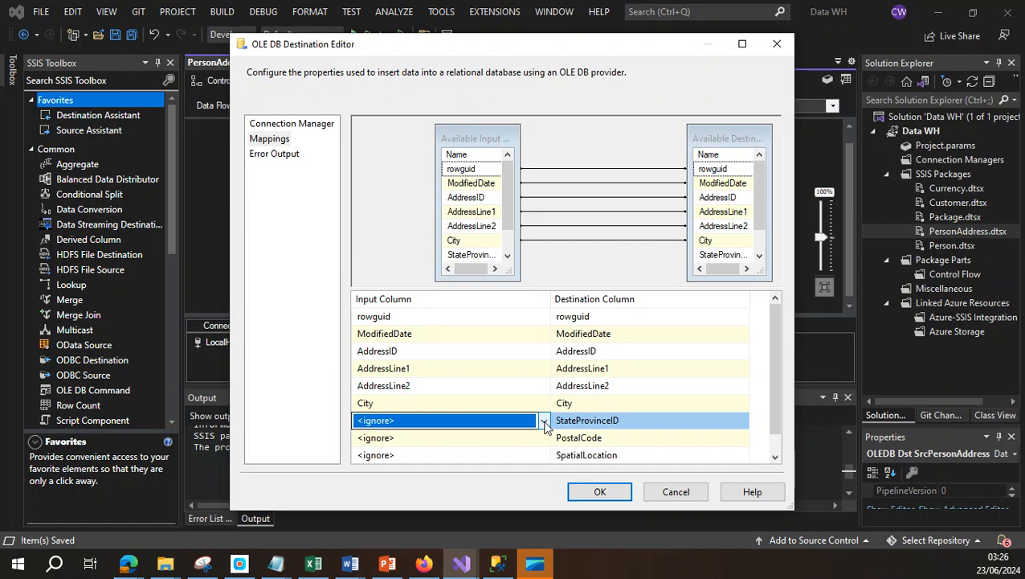
{"action": "left_click", "coordinate": [544, 422]}
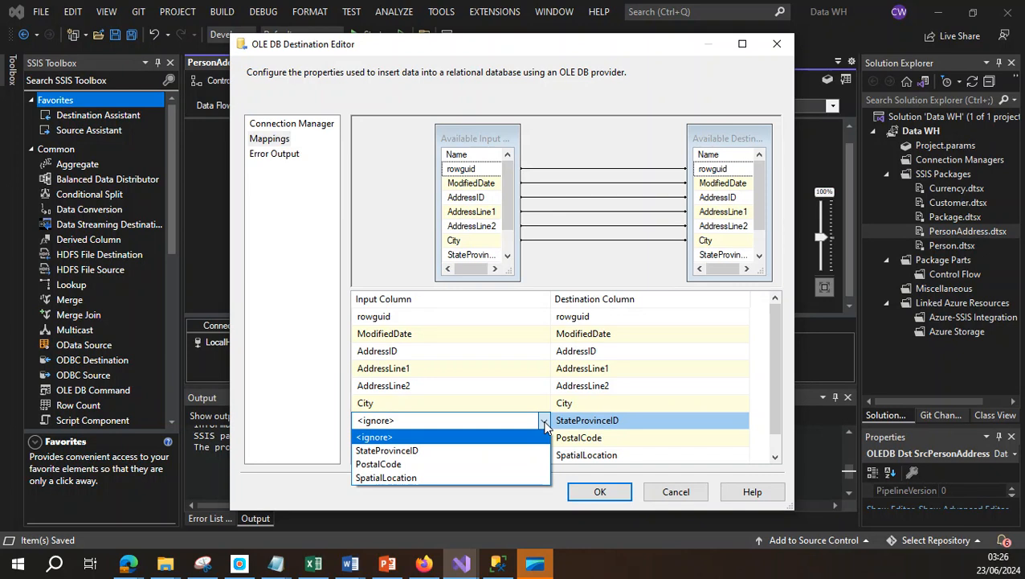
{"action": "left_click", "coordinate": [503, 452]}
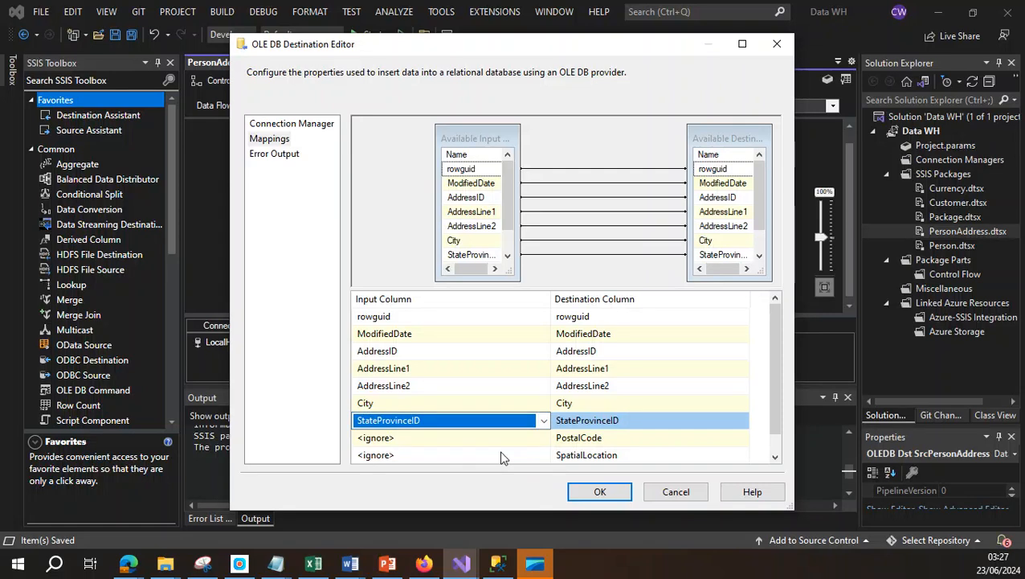
{"action": "left_click", "coordinate": [543, 441]}
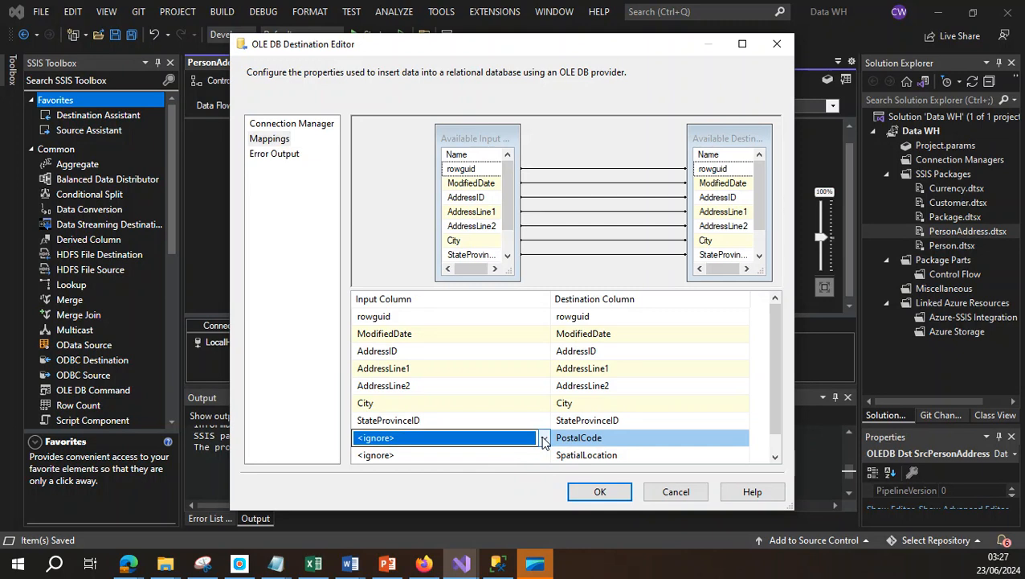
{"action": "left_click", "coordinate": [543, 440]}
{"action": "left_click", "coordinate": [488, 466]}
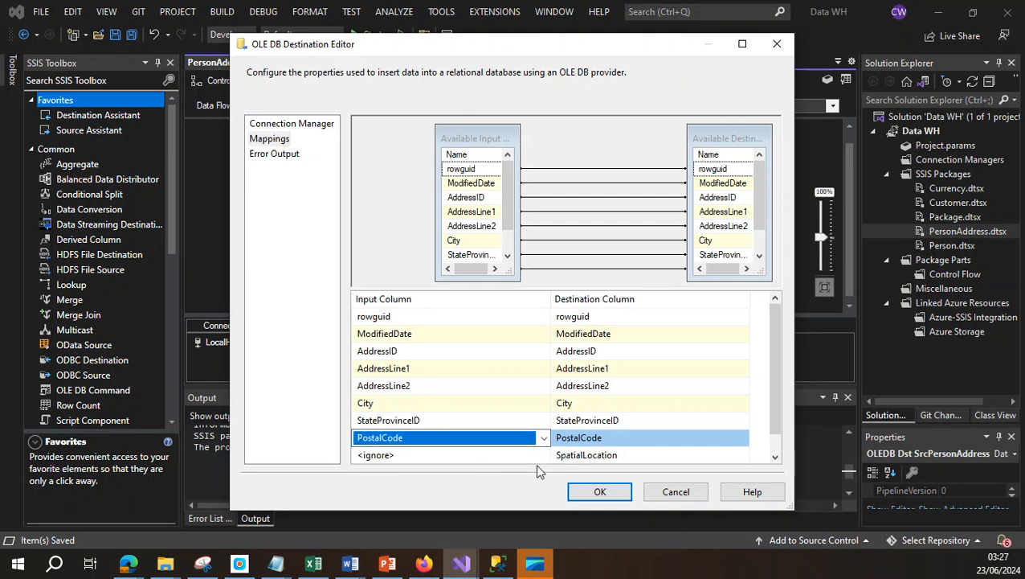
Step: Map SpatialLocation to its matching destination column, then accept the destination settings and save all packages
{"action": "left_click", "coordinate": [542, 459]}
{"action": "left_click", "coordinate": [544, 456]}
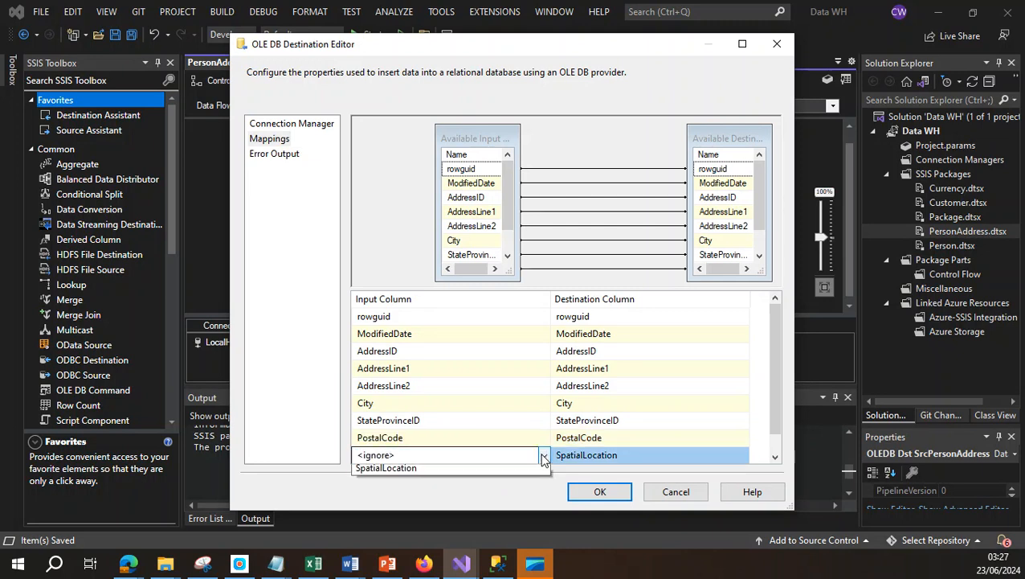
{"action": "left_click", "coordinate": [461, 483]}
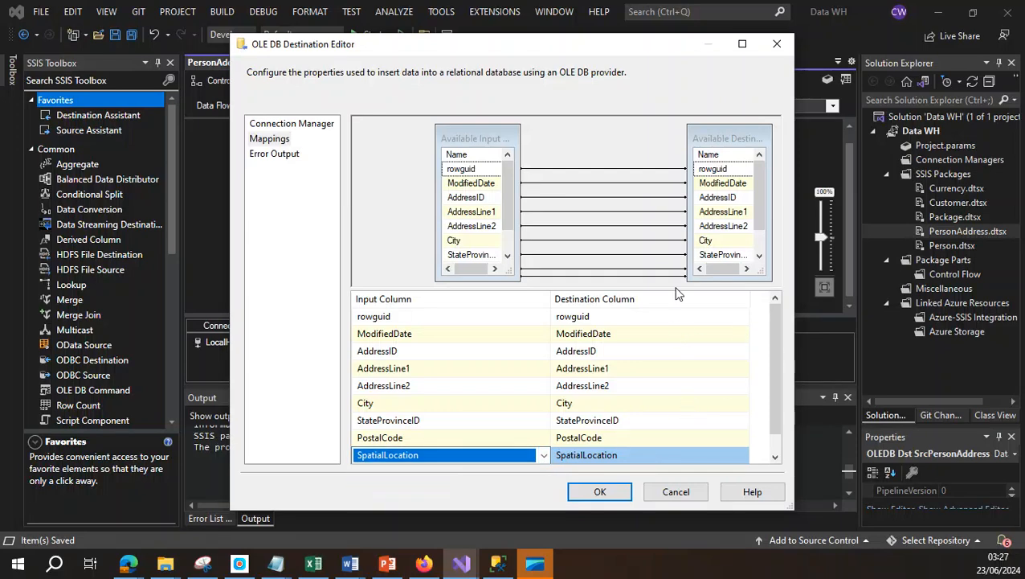
{"action": "left_click", "coordinate": [629, 493]}
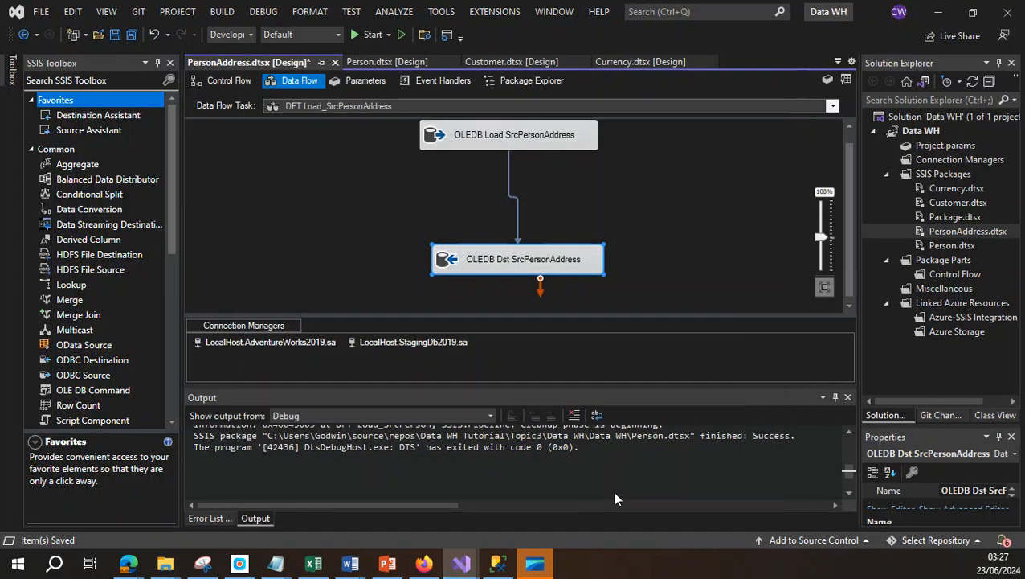
{"action": "left_click", "coordinate": [128, 36]}
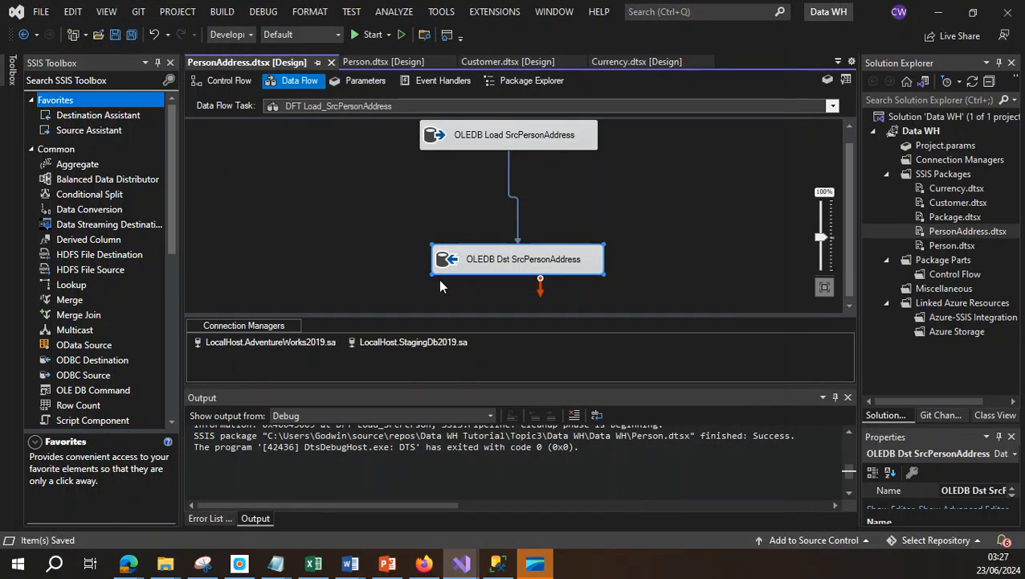
Step: Switch to SQL Server Management Studio, refresh the StagingDb2019 database and query the top 1000 rows of Src.PersonAddress
{"action": "left_click", "coordinate": [499, 563]}
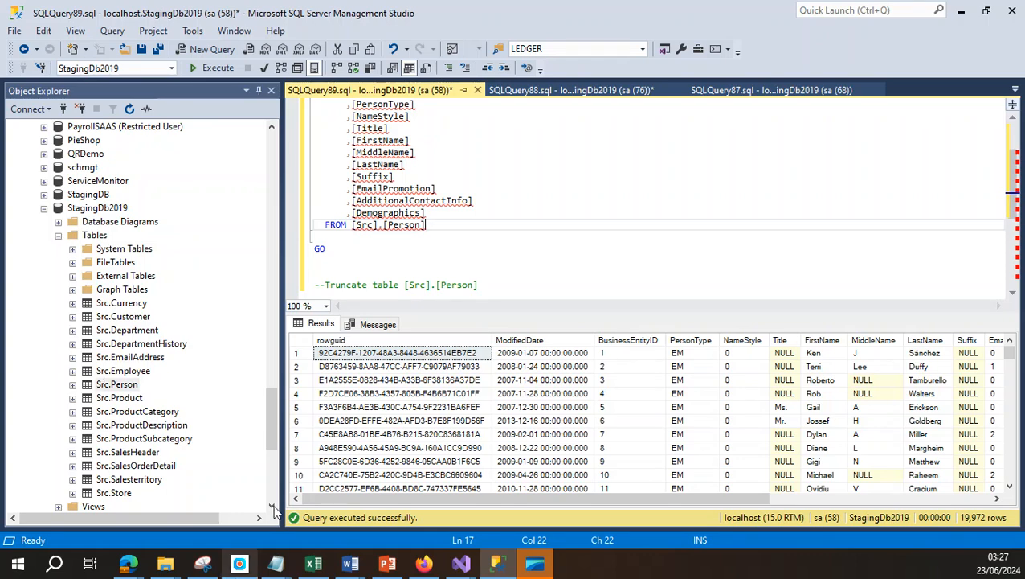
{"action": "right_click", "coordinate": [96, 208]}
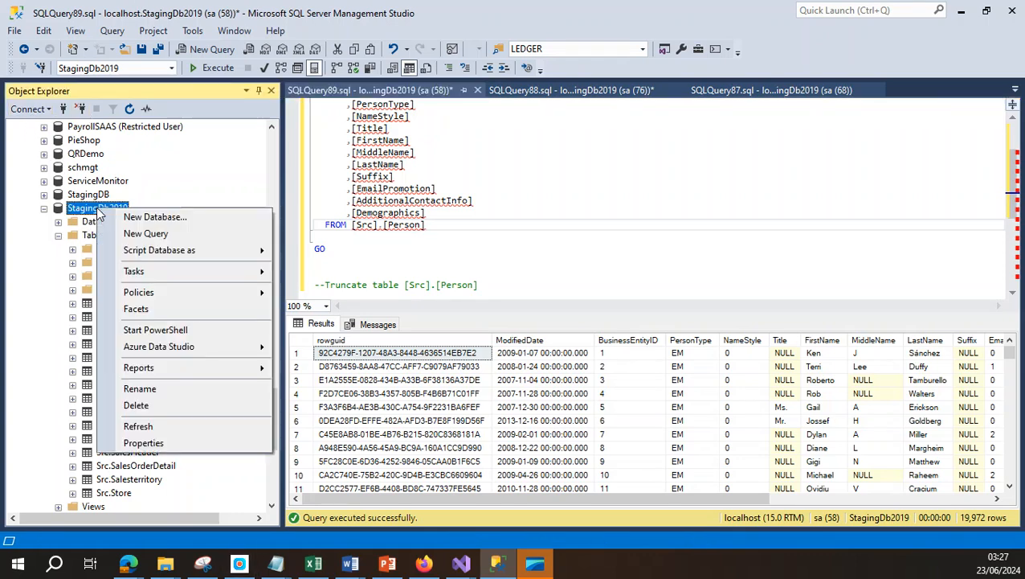
{"action": "left_click", "coordinate": [138, 427]}
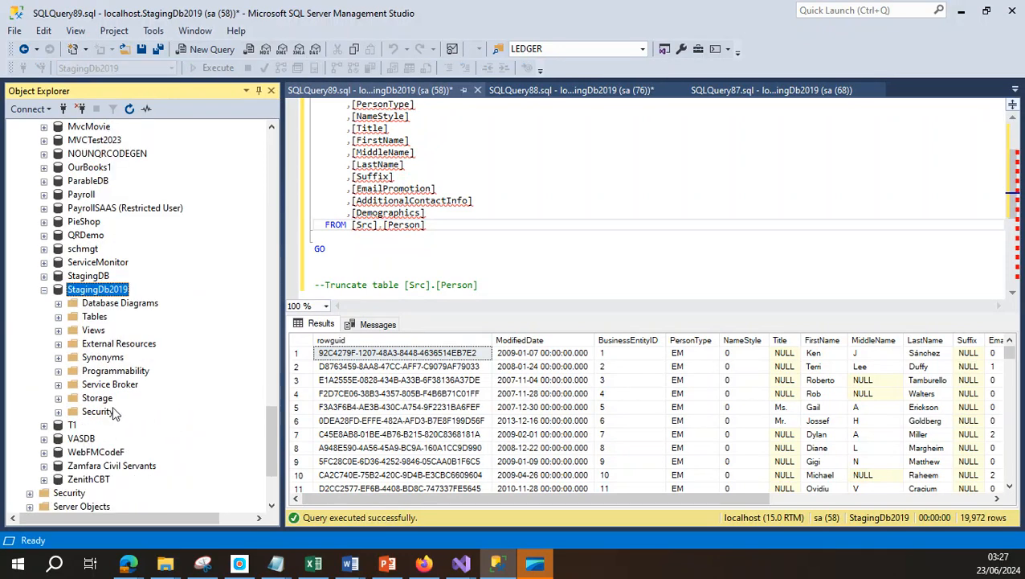
{"action": "left_click", "coordinate": [58, 316]}
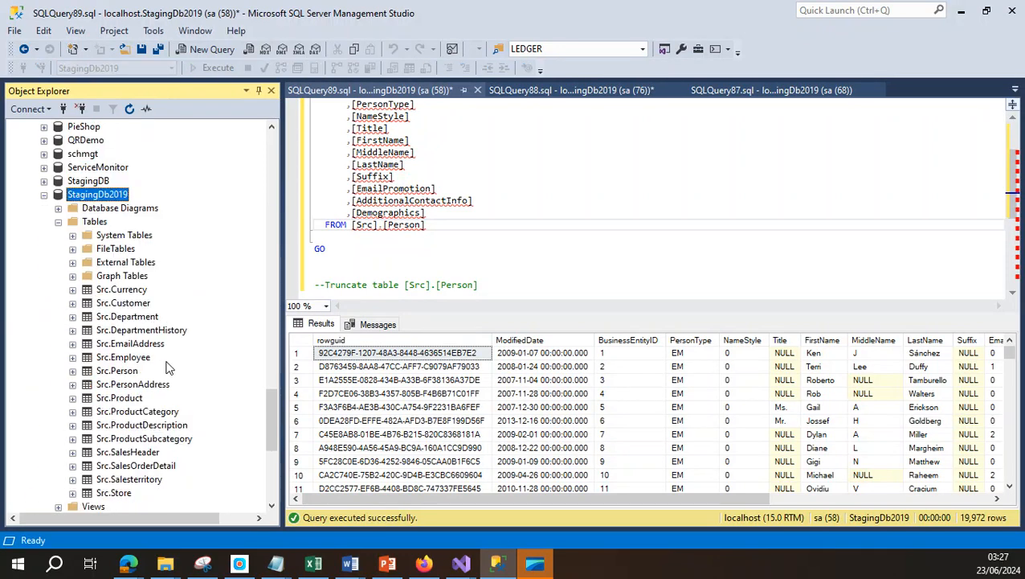
{"action": "right_click", "coordinate": [131, 386]}
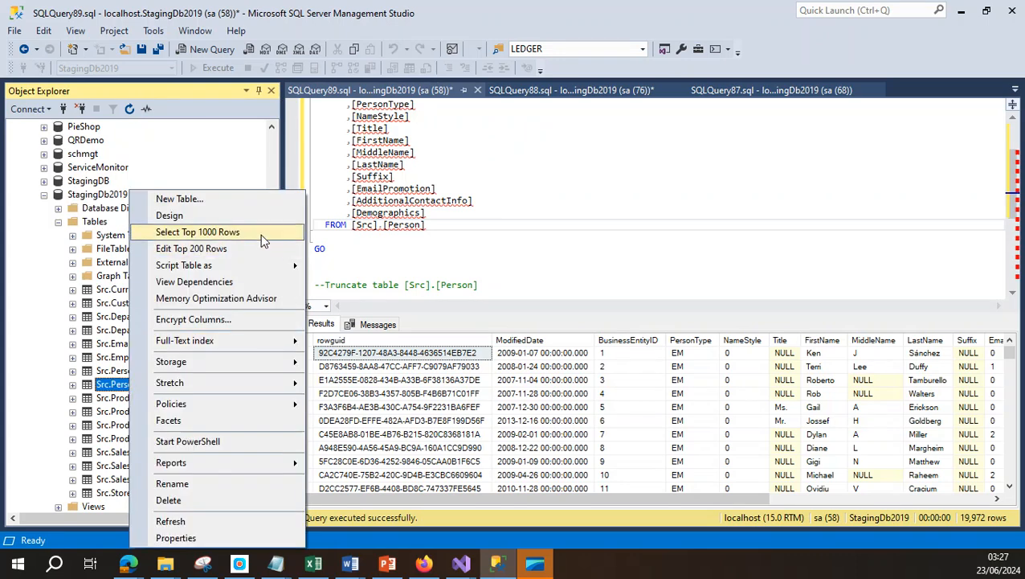
{"action": "left_click", "coordinate": [262, 234]}
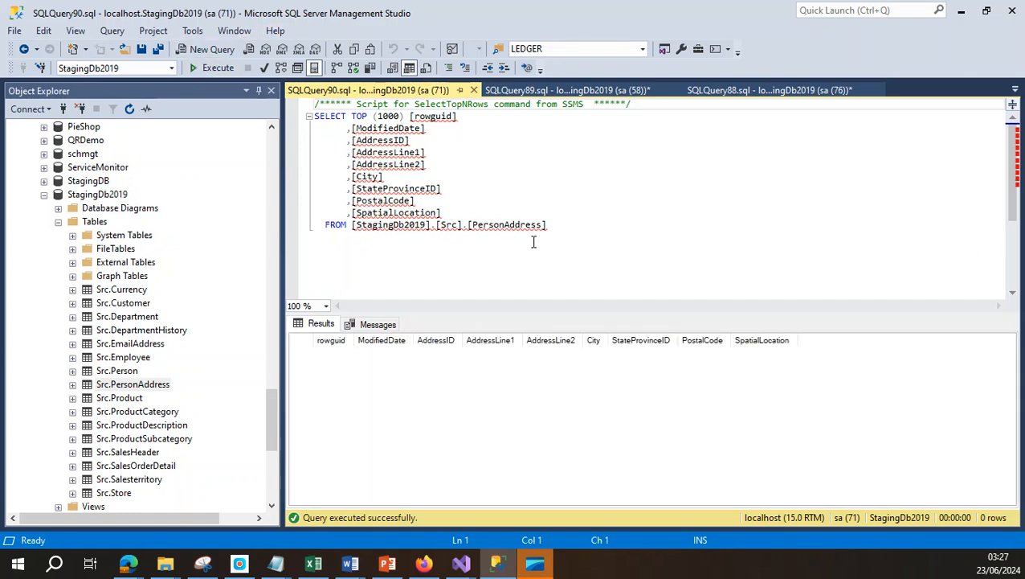
Step: Copy the table reference [Src].[PersonAddress] from the query's FROM clause and return to Visual Studio
{"action": "left_click", "coordinate": [472, 225]}
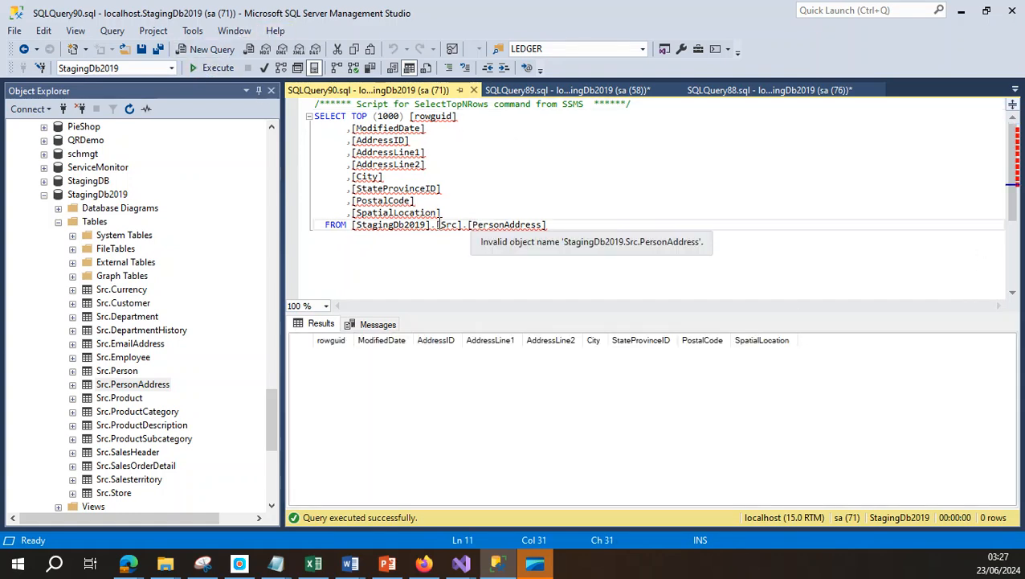
{"action": "left_click_drag", "start_coordinate": [437, 225], "coordinate": [551, 227]}
{"action": "key", "text": "ctrl+c"}
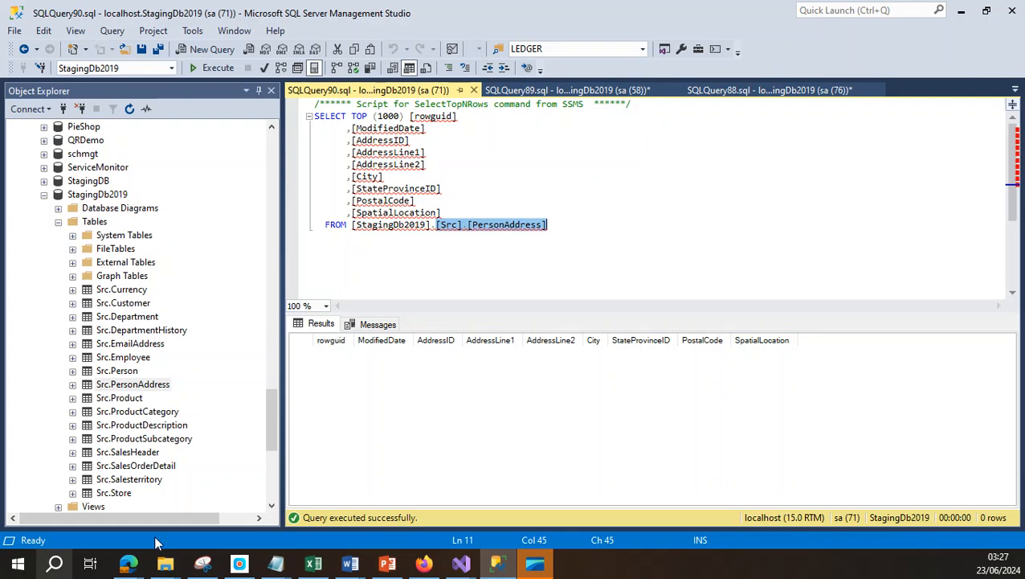
{"action": "left_click", "coordinate": [961, 13]}
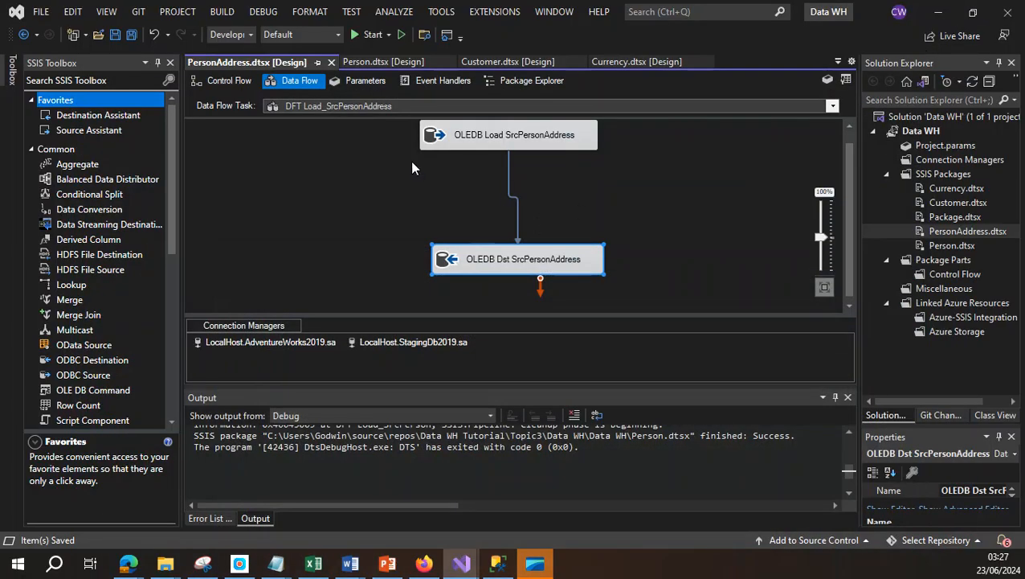
Step: Change the SQL statement of the Truncate SrcPersonAddress task in the control flow to "Truncate table [Src].[PersonAddress]"
{"action": "left_click", "coordinate": [233, 83]}
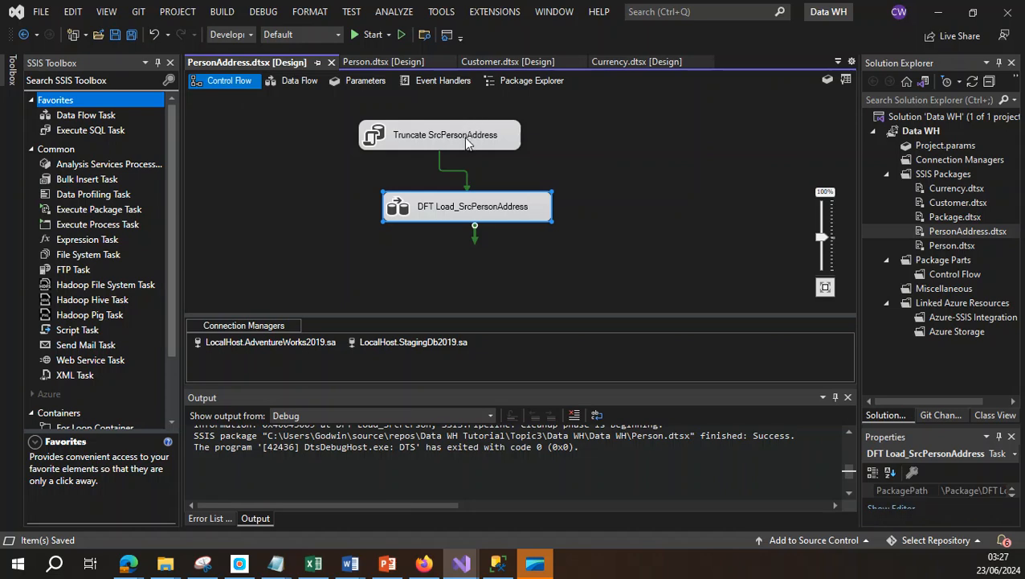
{"action": "double_click", "coordinate": [469, 142]}
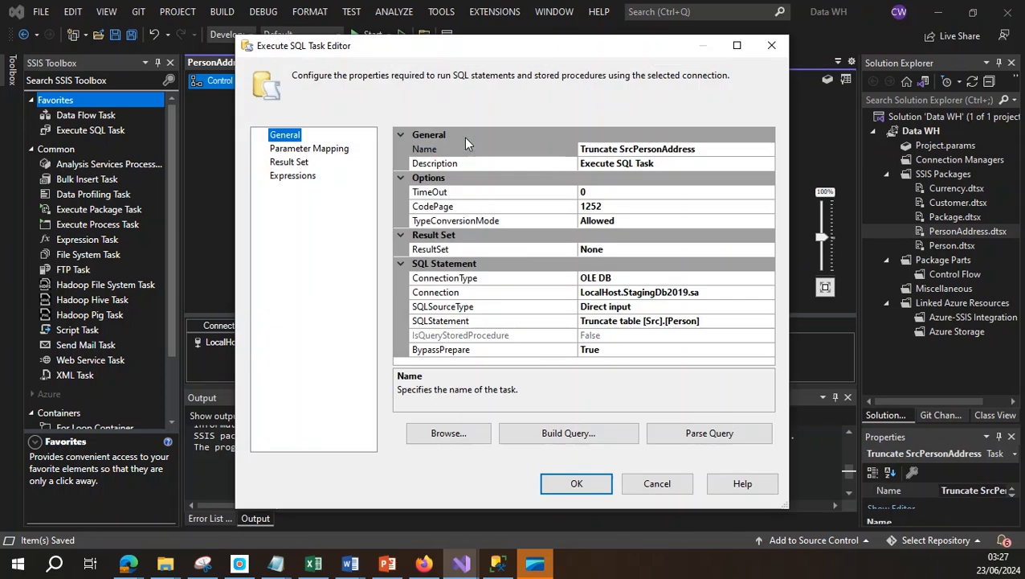
{"action": "left_click", "coordinate": [663, 322]}
{"action": "left_click", "coordinate": [768, 321]}
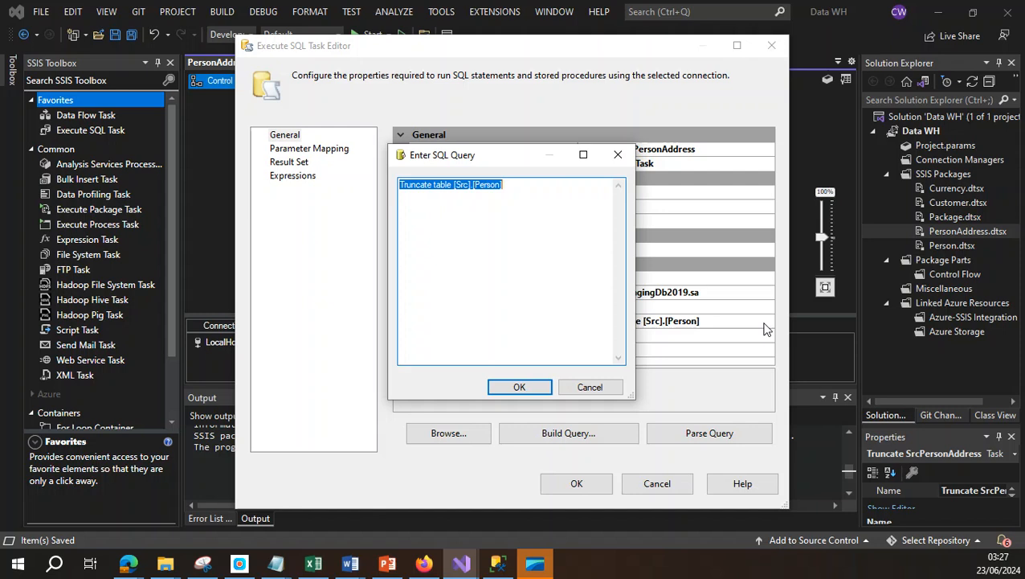
{"action": "left_click", "coordinate": [456, 184]}
{"action": "left_click_drag", "start_coordinate": [454, 185], "coordinate": [519, 189]}
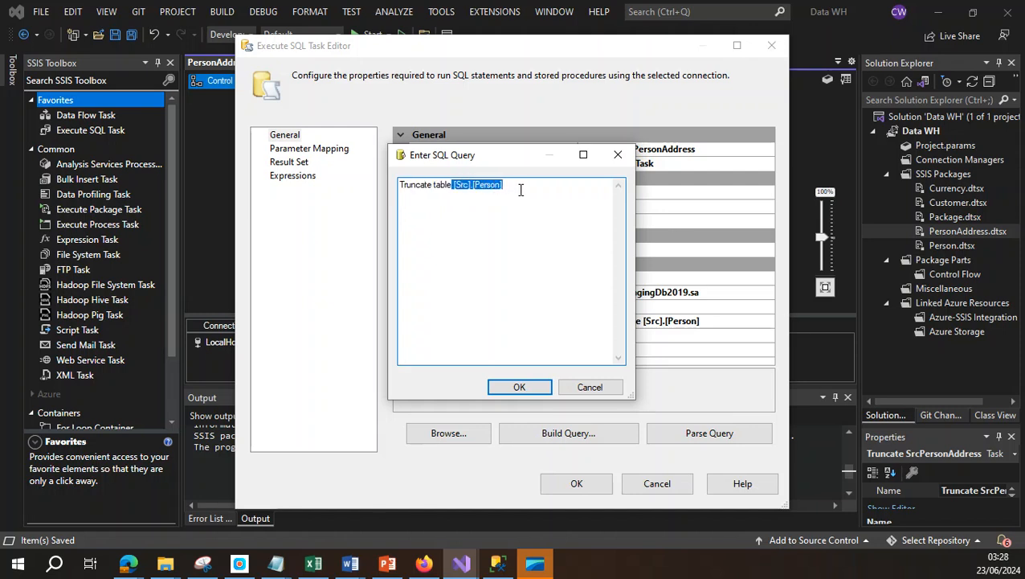
{"action": "key", "text": "ctrl+v"}
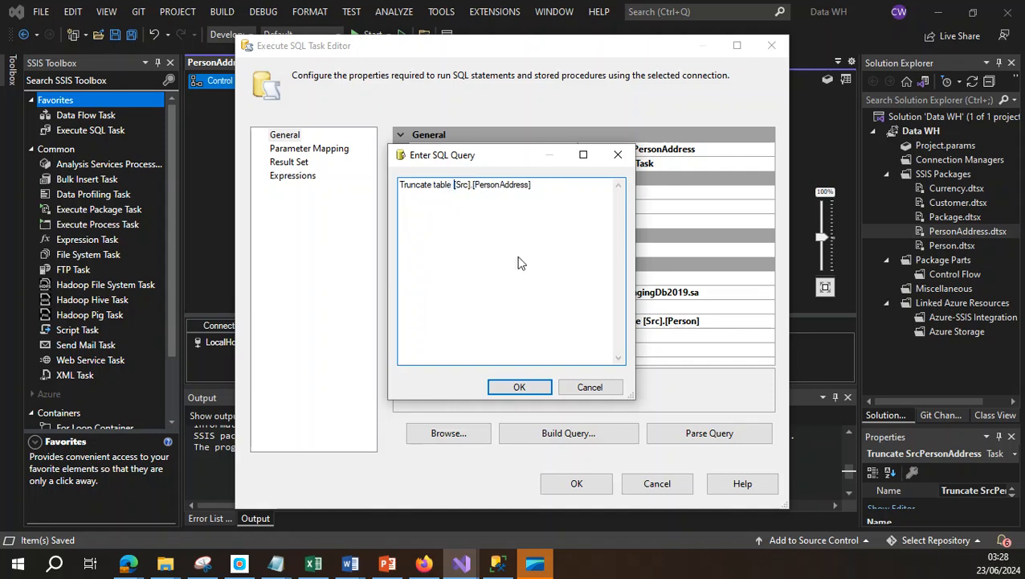
{"action": "left_click", "coordinate": [519, 386]}
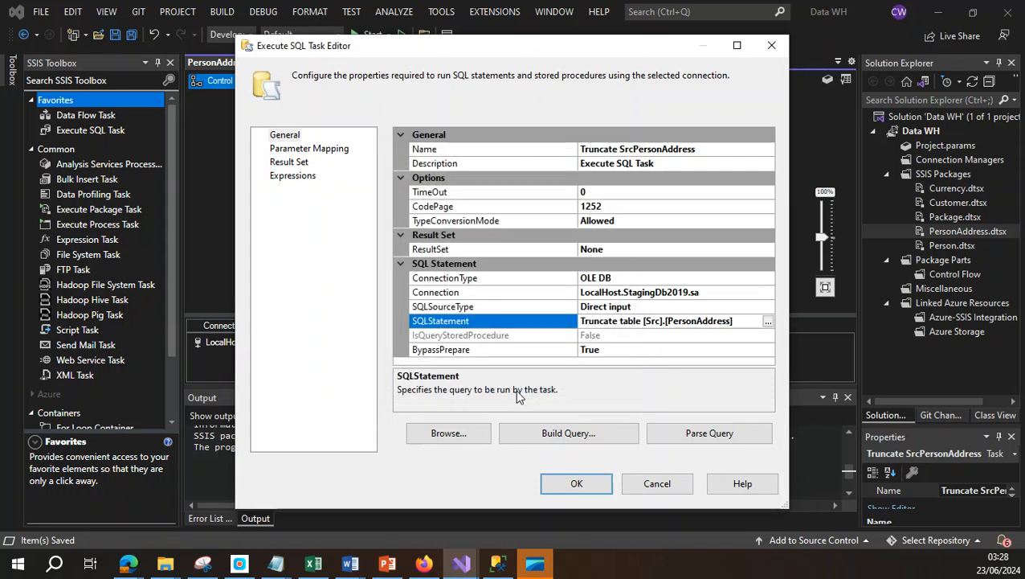
{"action": "left_click", "coordinate": [576, 483]}
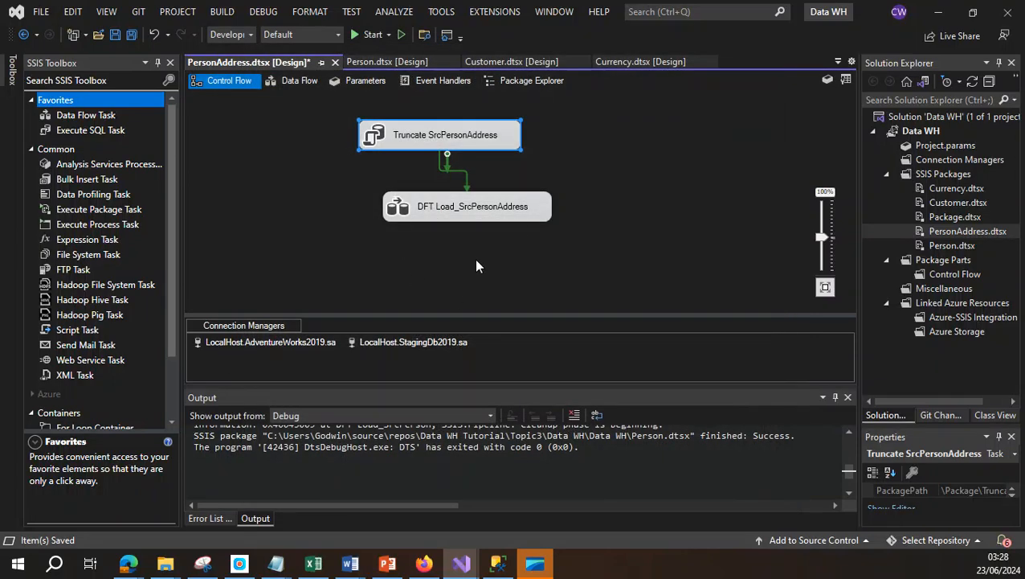
Step: Save all packages, execute the PersonAddress.dtsx package from the project, and stop debugging once the load has run
{"action": "left_click", "coordinate": [131, 35]}
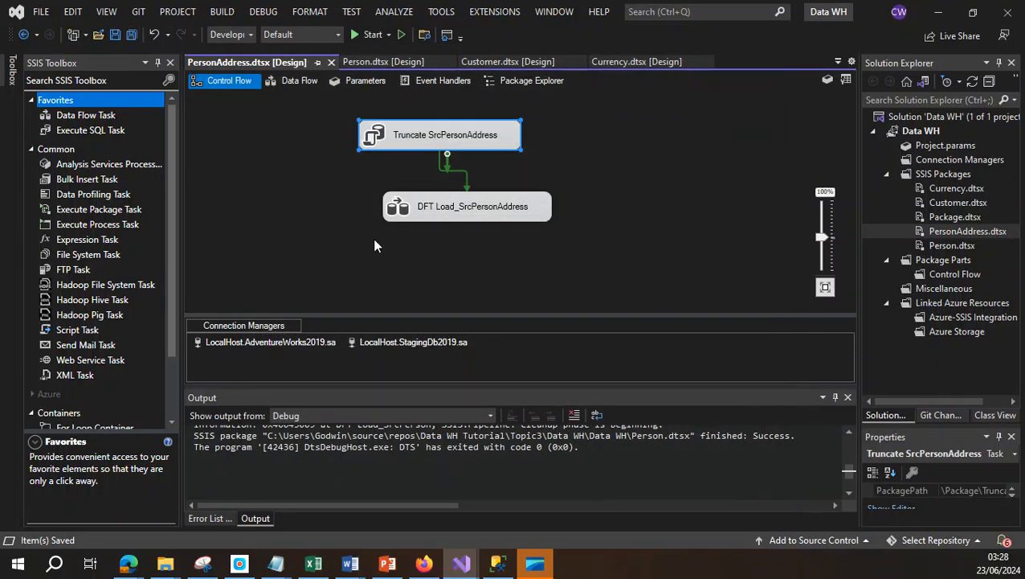
{"action": "left_click", "coordinate": [499, 562]}
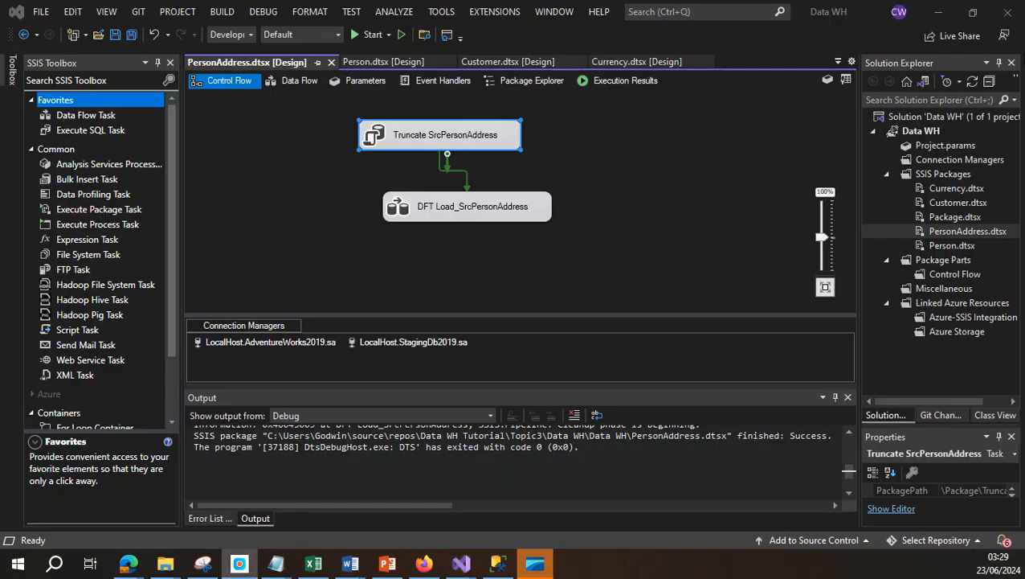
{"action": "right_click", "coordinate": [961, 232]}
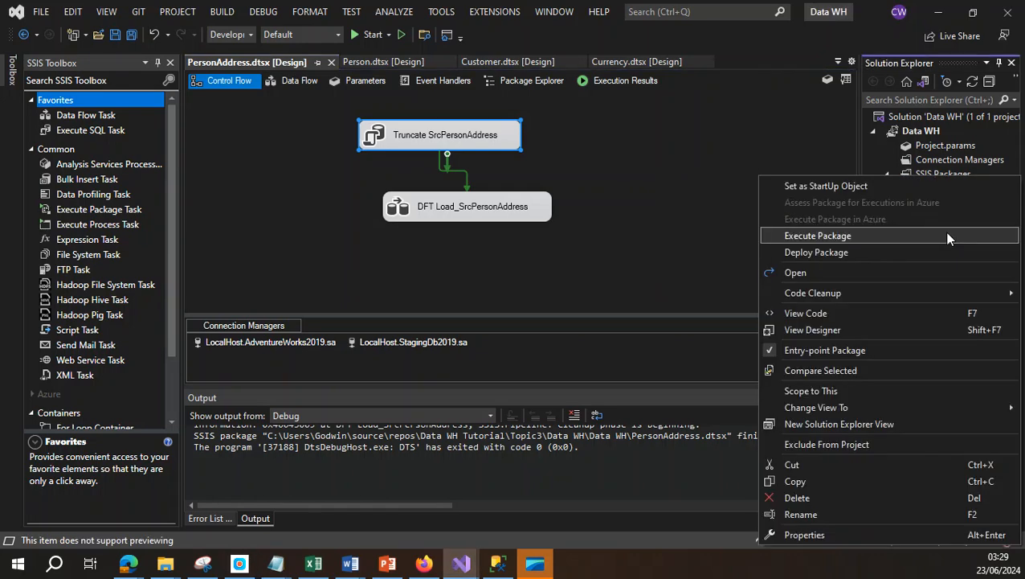
{"action": "left_click", "coordinate": [832, 235]}
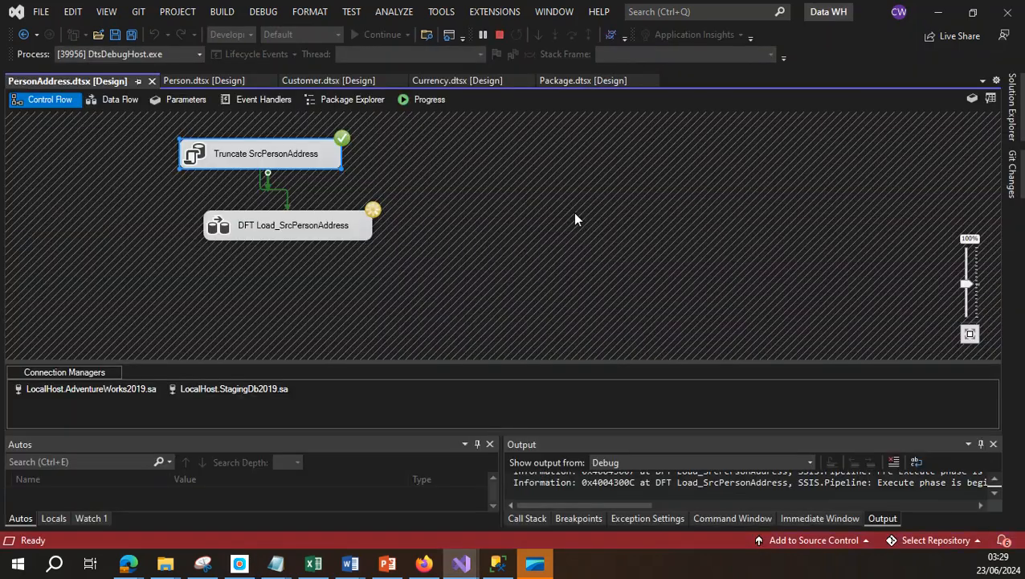
{"action": "left_click", "coordinate": [499, 34]}
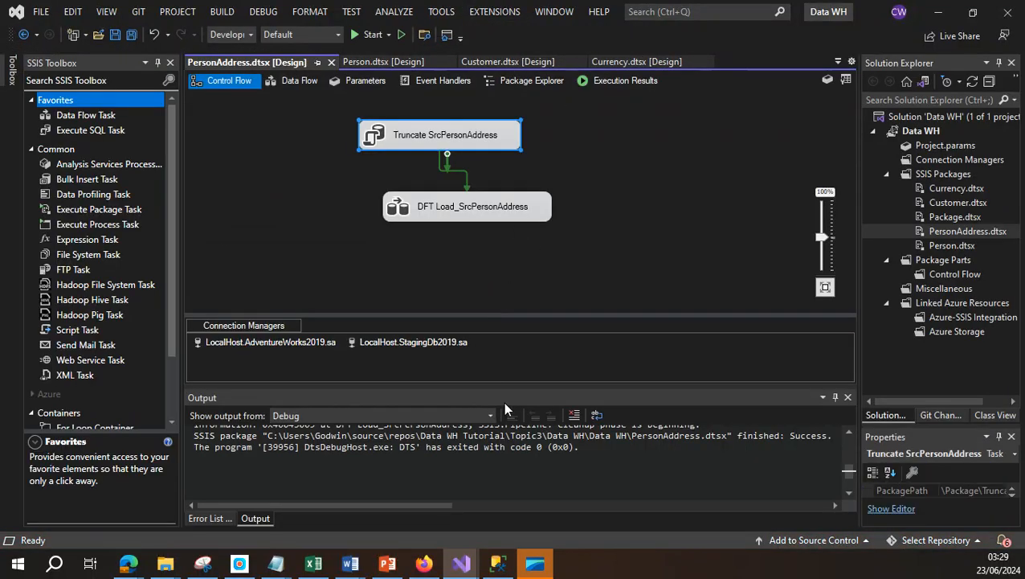
Step: Switch to SQL Server Management Studio and rerun the top 1000 rows query on Src.PersonAddress
{"action": "left_click", "coordinate": [497, 562]}
{"action": "left_click", "coordinate": [704, 270]}
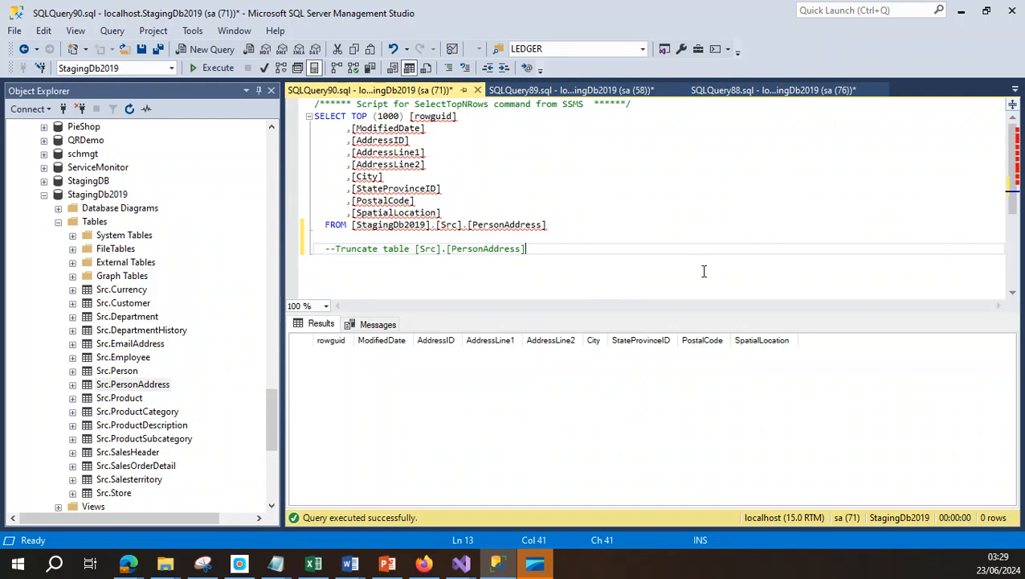
{"action": "left_click", "coordinate": [215, 68]}
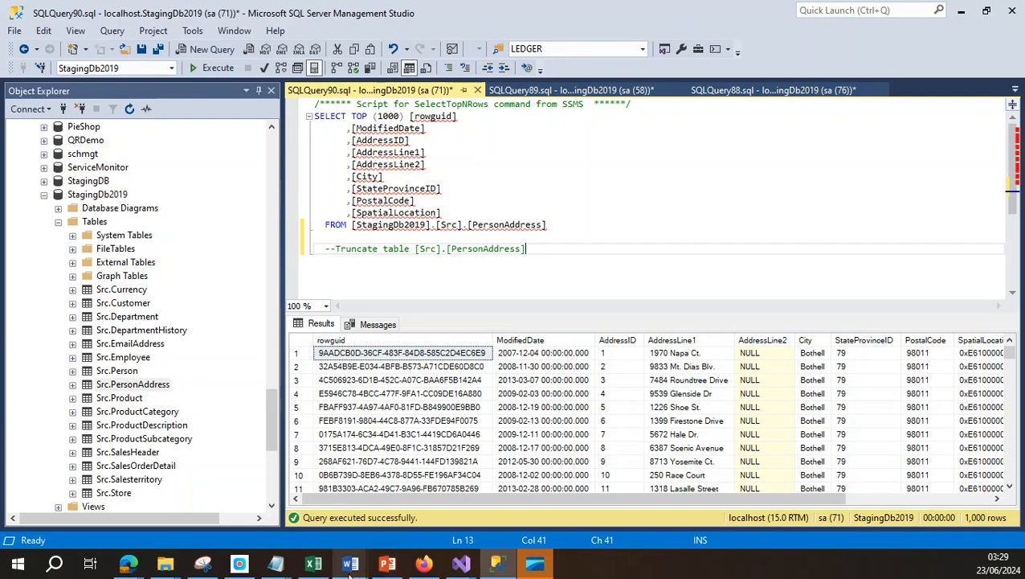
Step: Switch to the Data Modelling.xlsx workbook in Excel and review the staging source tables and columns mapped to DimCustomer
{"action": "left_click", "coordinate": [315, 565]}
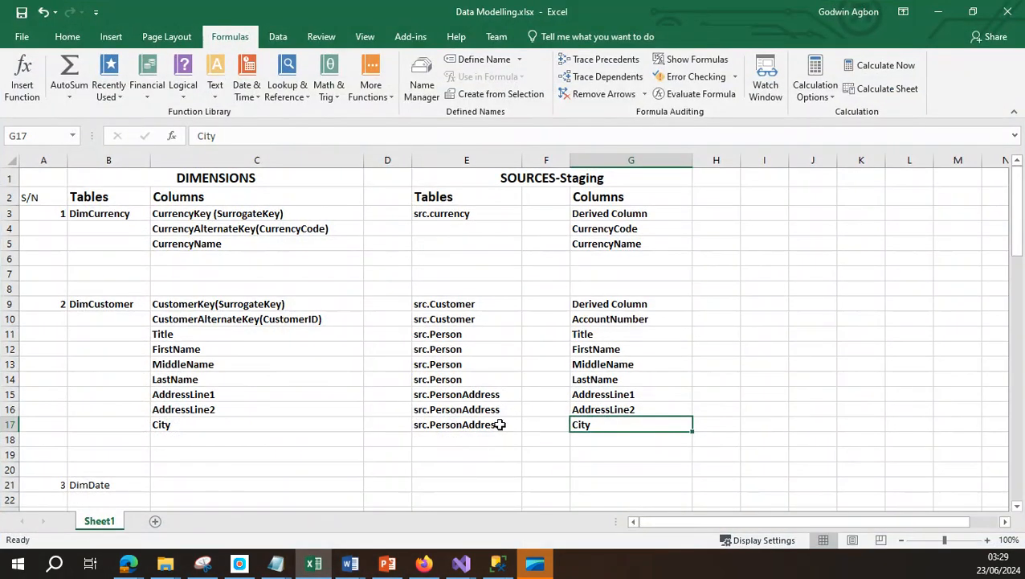
{"action": "left_click", "coordinate": [447, 411]}
{"action": "left_click", "coordinate": [448, 350]}
{"action": "left_click", "coordinate": [448, 334]}
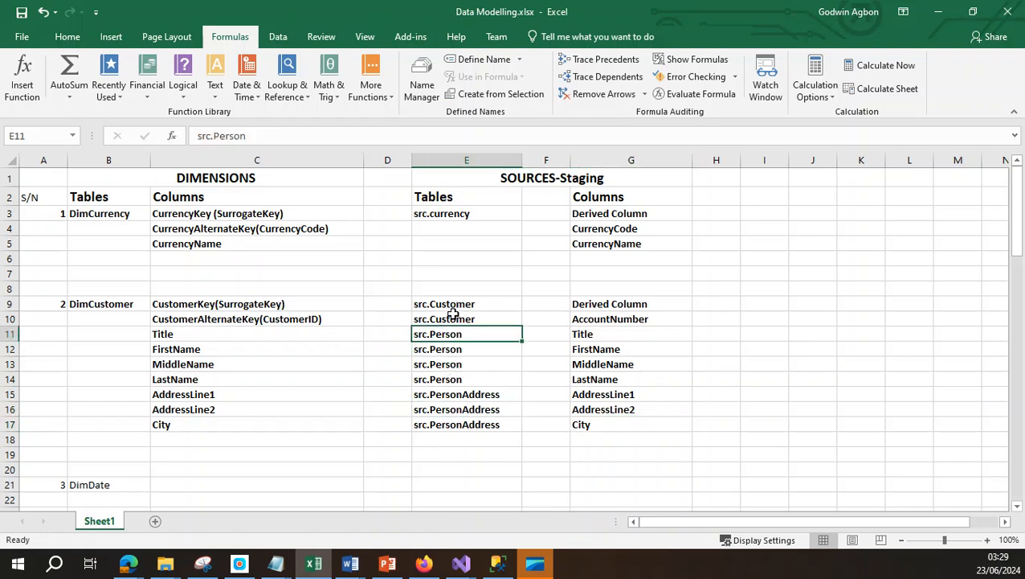
{"action": "left_click", "coordinate": [455, 318]}
{"action": "left_click", "coordinate": [483, 303]}
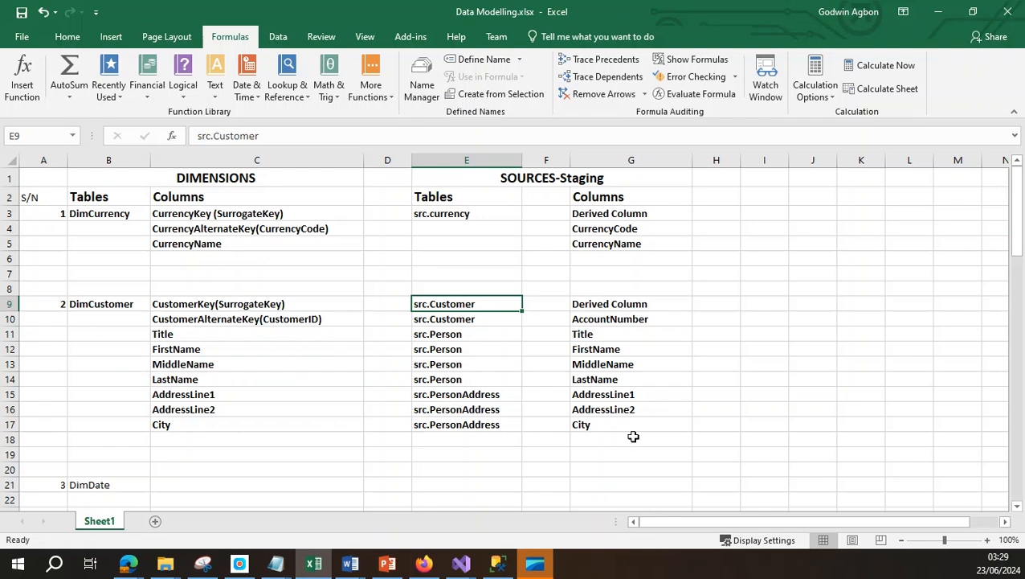
{"action": "left_click", "coordinate": [607, 318]}
{"action": "left_click", "coordinate": [604, 363]}
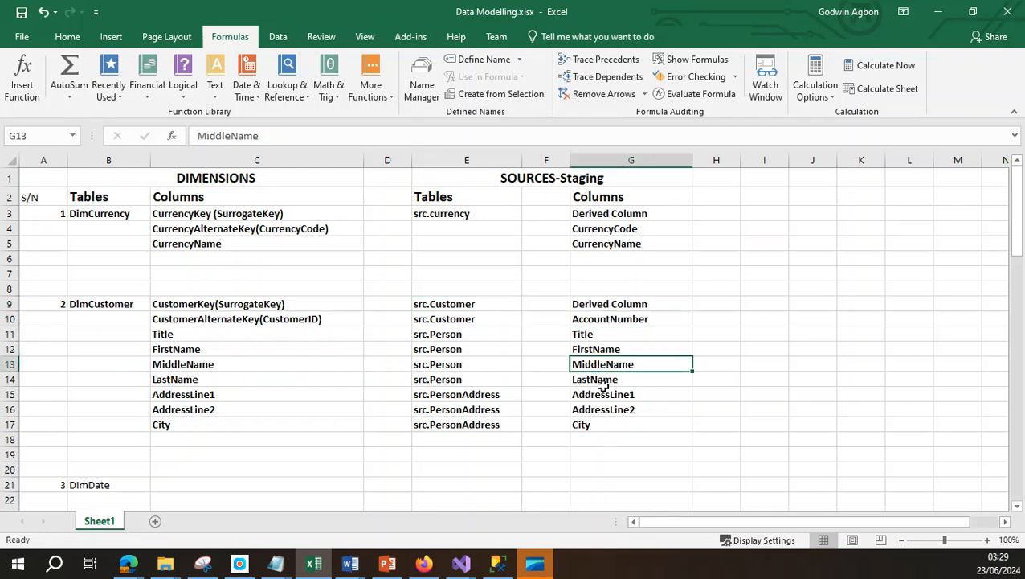
{"action": "left_click", "coordinate": [605, 424]}
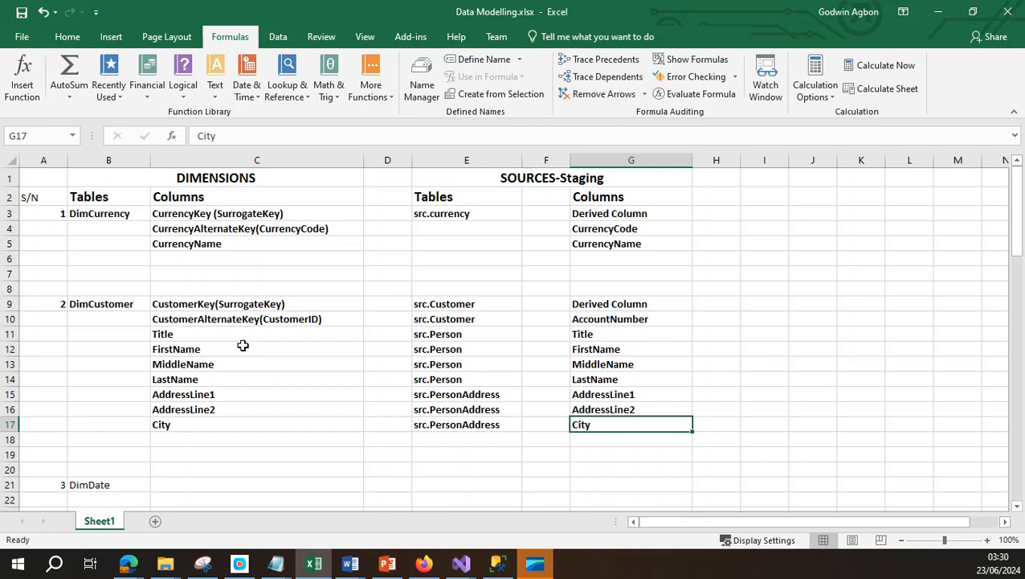
{"action": "left_click", "coordinate": [462, 317]}
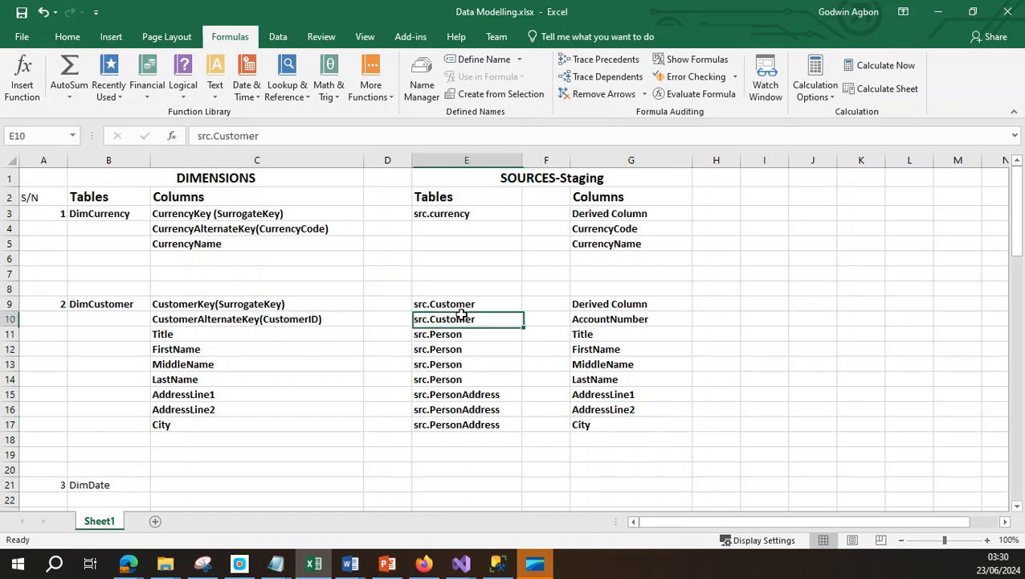
{"action": "left_click", "coordinate": [465, 412]}
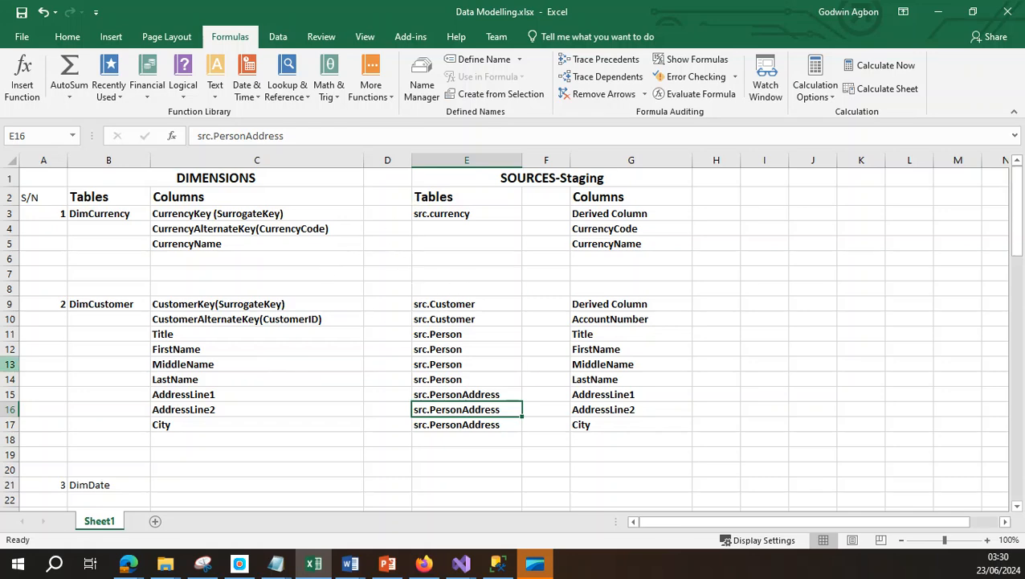
Step: Return to SQL Server Management Studio and examine the aliases and first join condition in the query joining Src.Customer, Src.Person and Src.PersonAddress
{"action": "key", "text": "alt+Tab"}
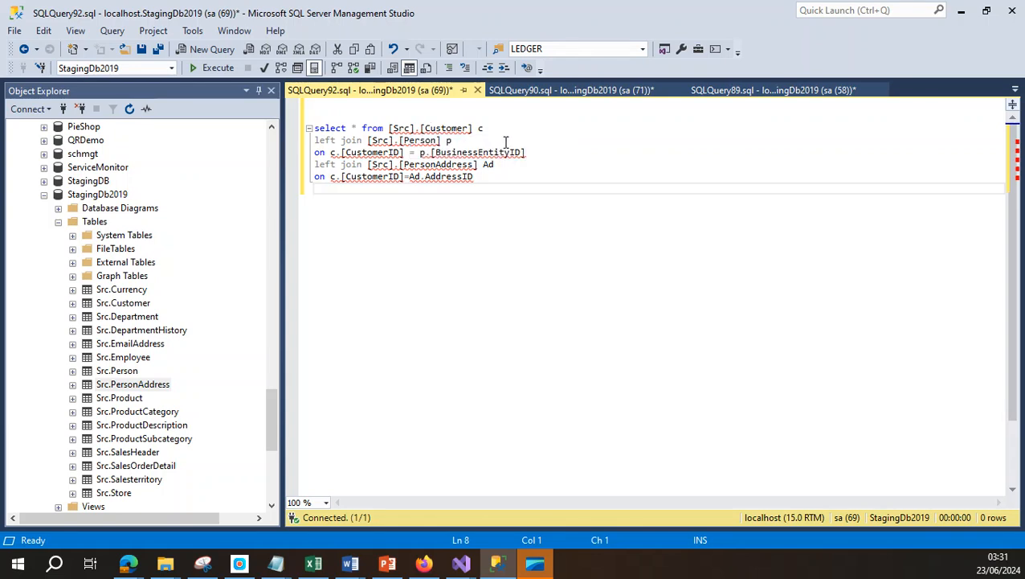
{"action": "left_click", "coordinate": [480, 129]}
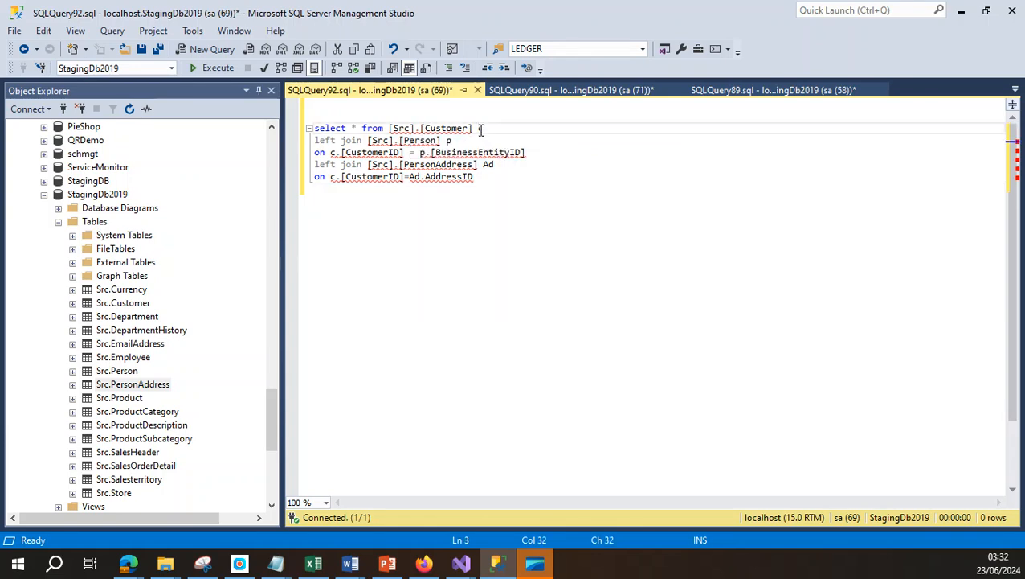
{"action": "type", "text": "c"}
{"action": "left_click", "coordinate": [450, 141]}
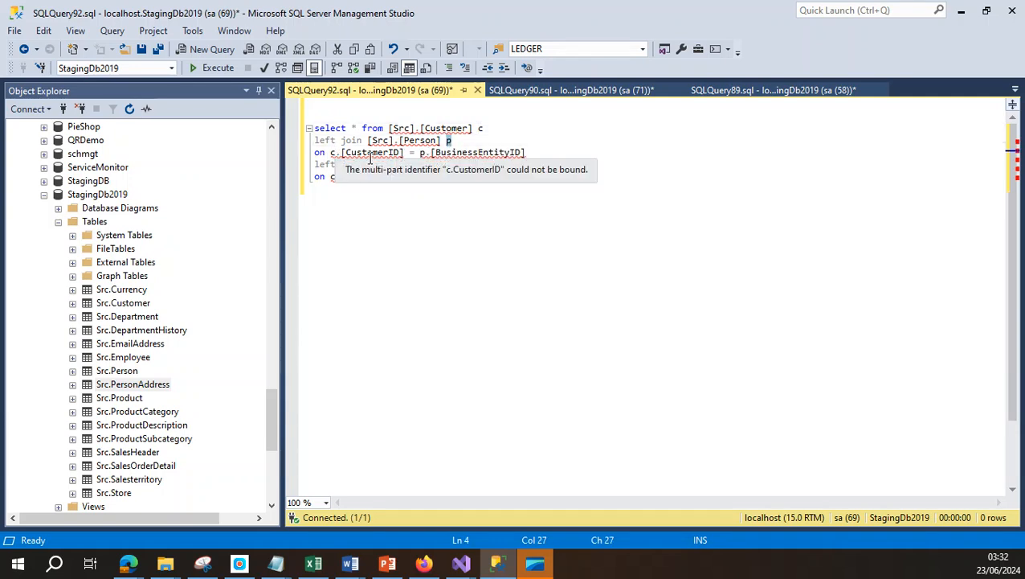
{"action": "left_click", "coordinate": [370, 152]}
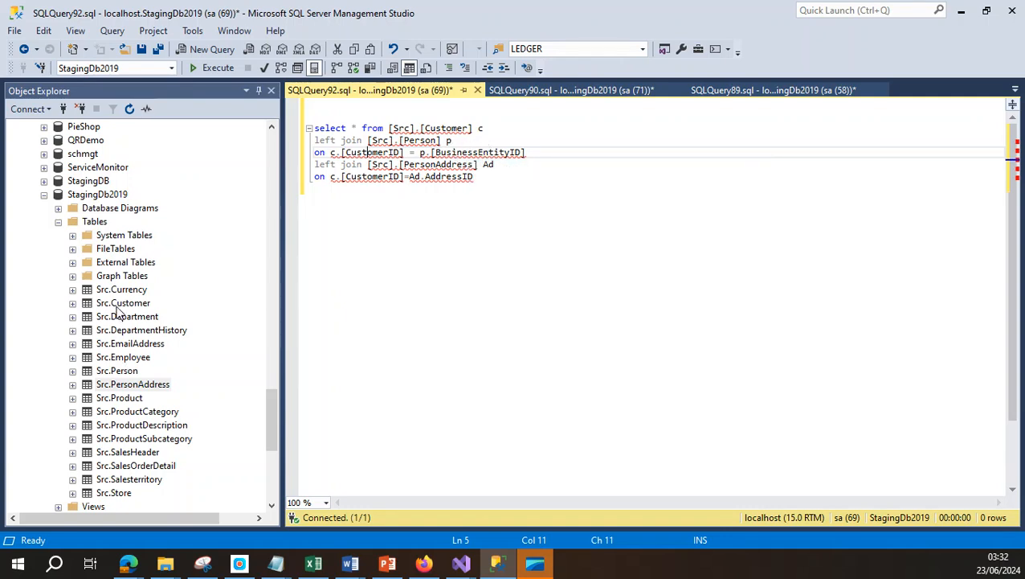
Step: Script Src.Person as a SELECT in a new query window, run it and inspect the BusinessEntityID values
{"action": "right_click", "coordinate": [96, 372]}
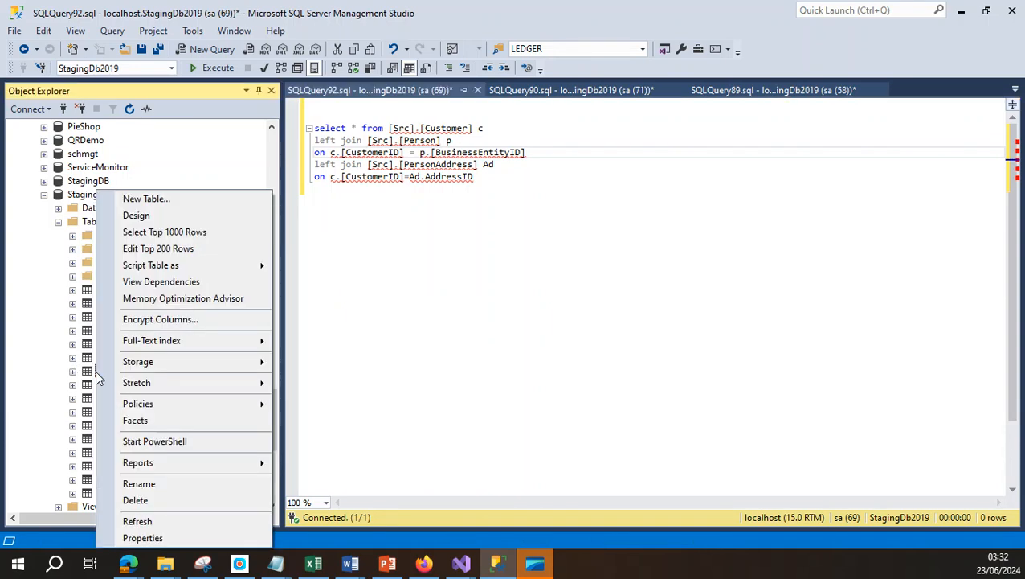
{"action": "mouse_move", "coordinate": [196, 265]}
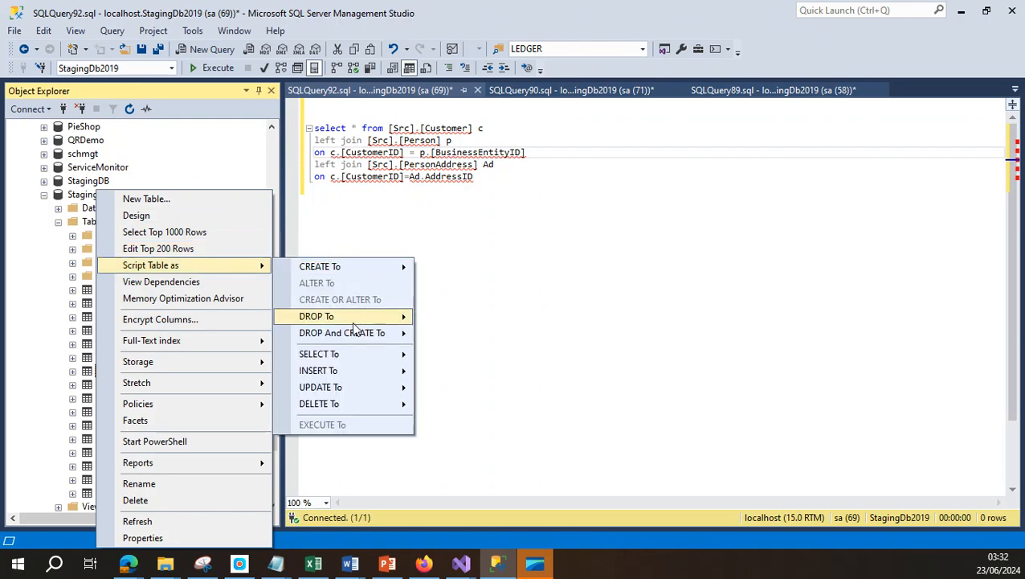
{"action": "mouse_move", "coordinate": [349, 354]}
{"action": "left_click", "coordinate": [496, 356]}
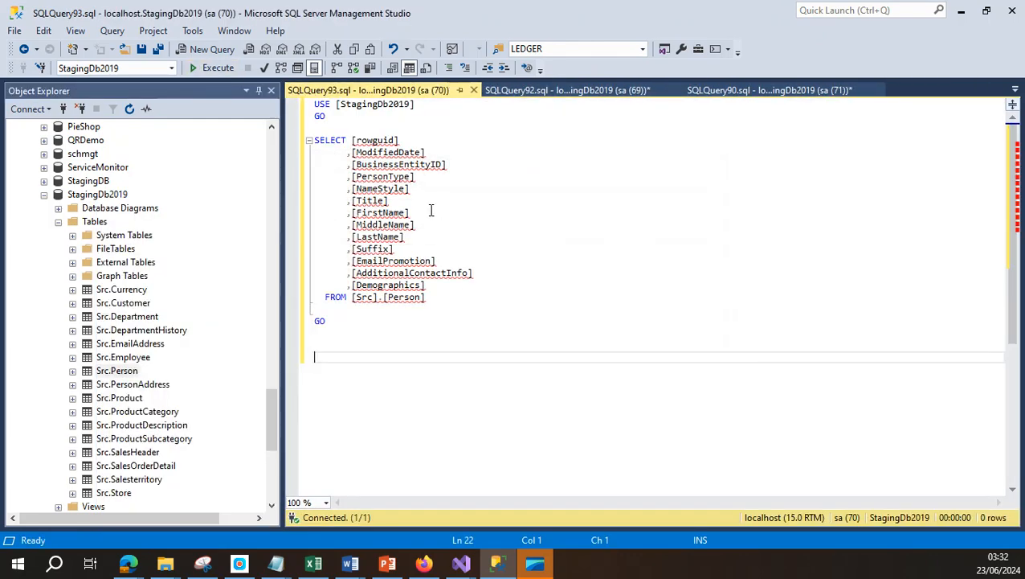
{"action": "left_click", "coordinate": [384, 164]}
{"action": "left_click", "coordinate": [216, 70]}
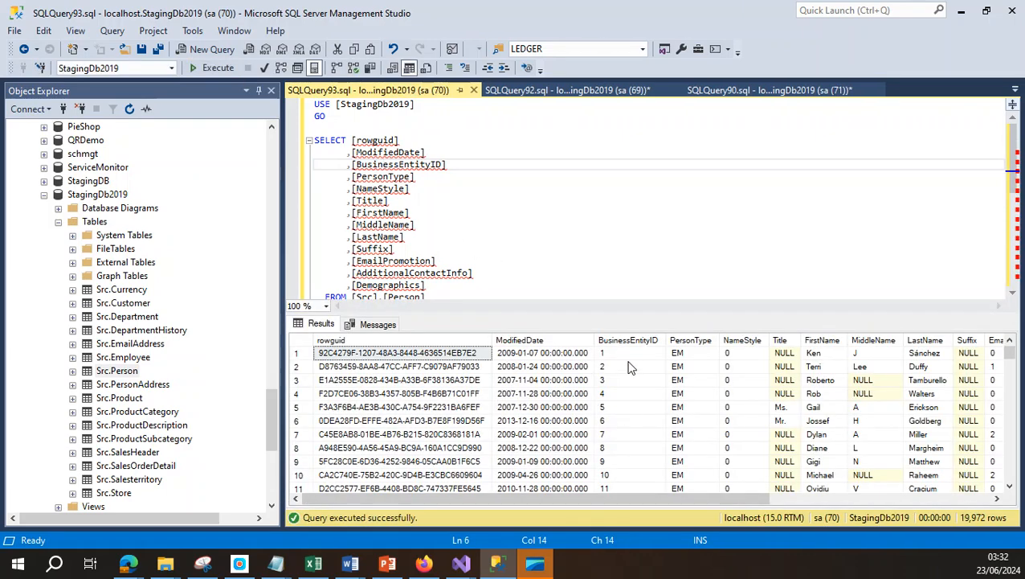
{"action": "left_click", "coordinate": [629, 354]}
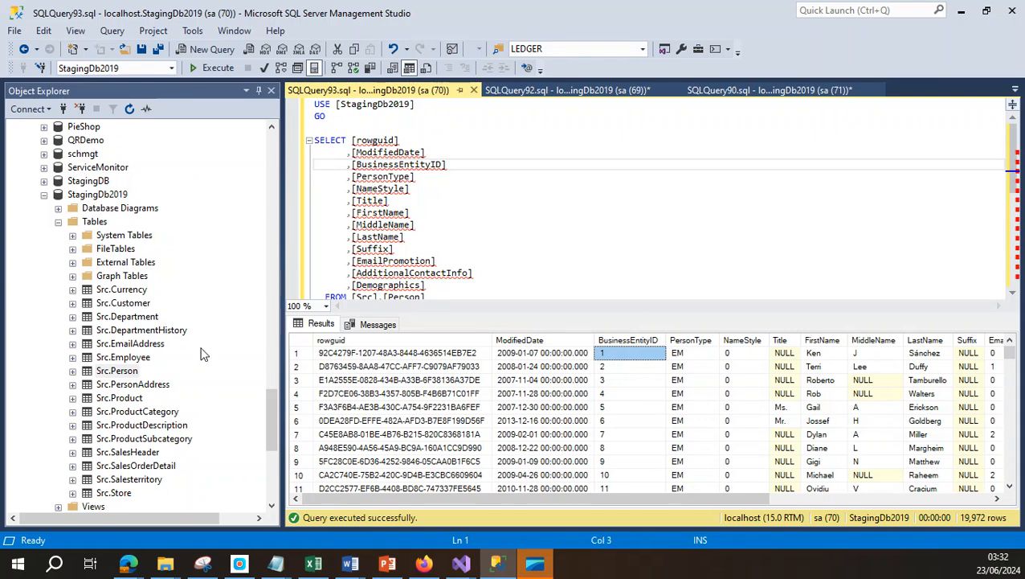
Step: Script Src.Customer as a SELECT in a new query window, run it and inspect the CustomerID values
{"action": "right_click", "coordinate": [135, 303]}
{"action": "mouse_move", "coordinate": [215, 268]}
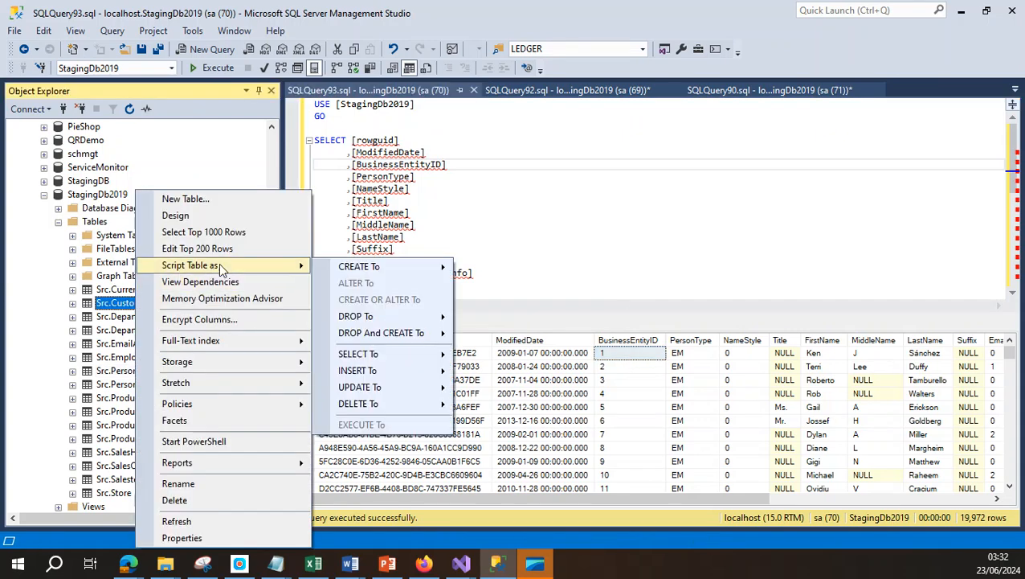
{"action": "mouse_move", "coordinate": [378, 354]}
{"action": "left_click", "coordinate": [486, 356]}
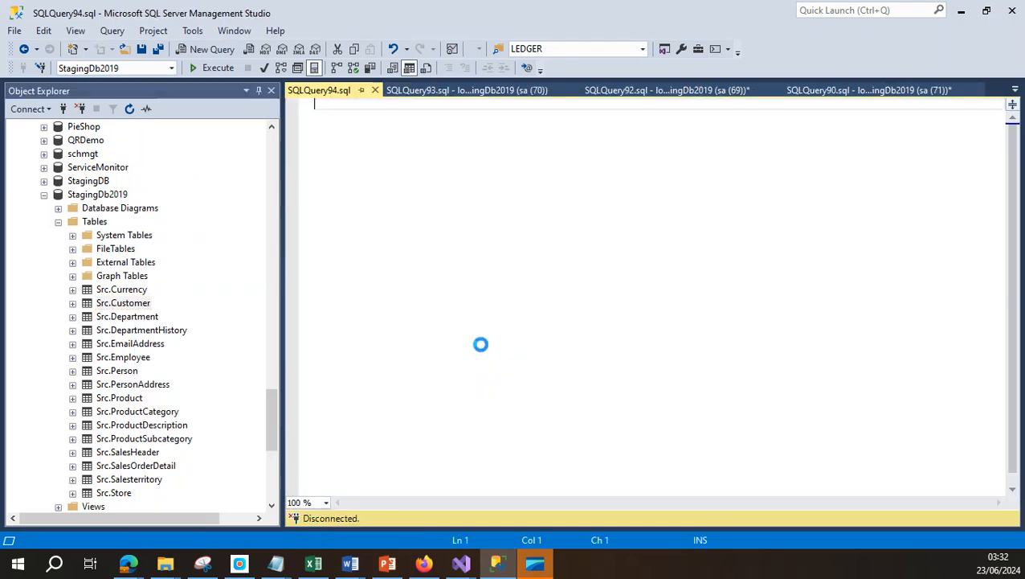
{"action": "left_click", "coordinate": [217, 69]}
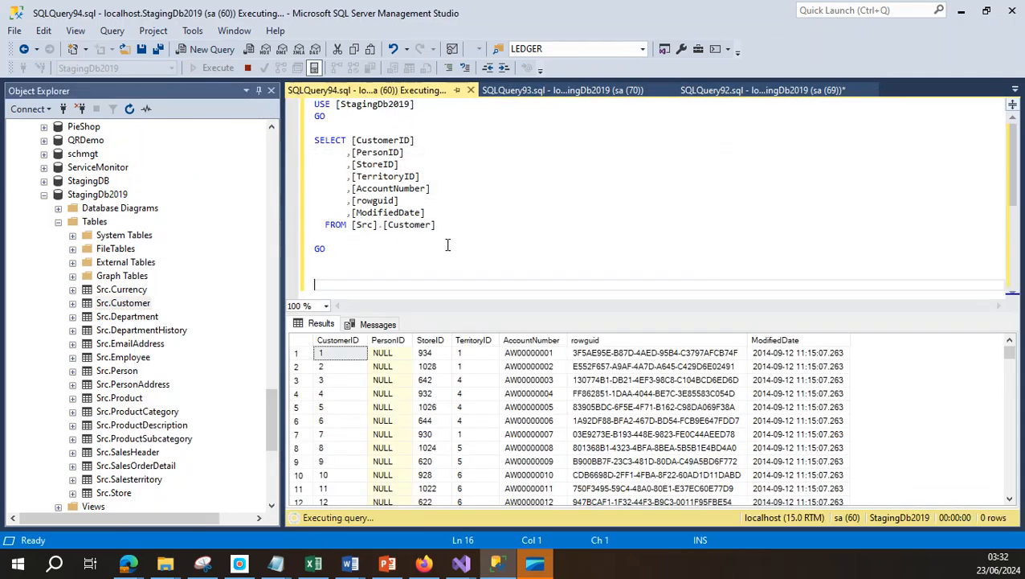
{"action": "left_click", "coordinate": [377, 142]}
{"action": "left_click", "coordinate": [338, 353]}
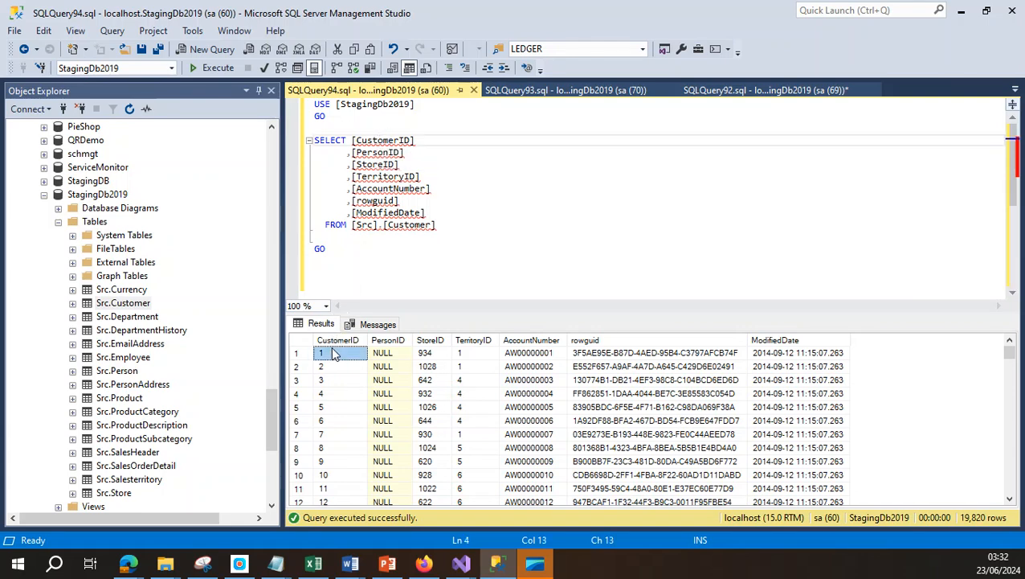
Step: Check the BusinessEntityID column in the Src.Person results, and return to the join query to examine its AddressID join condition
{"action": "left_click", "coordinate": [545, 90]}
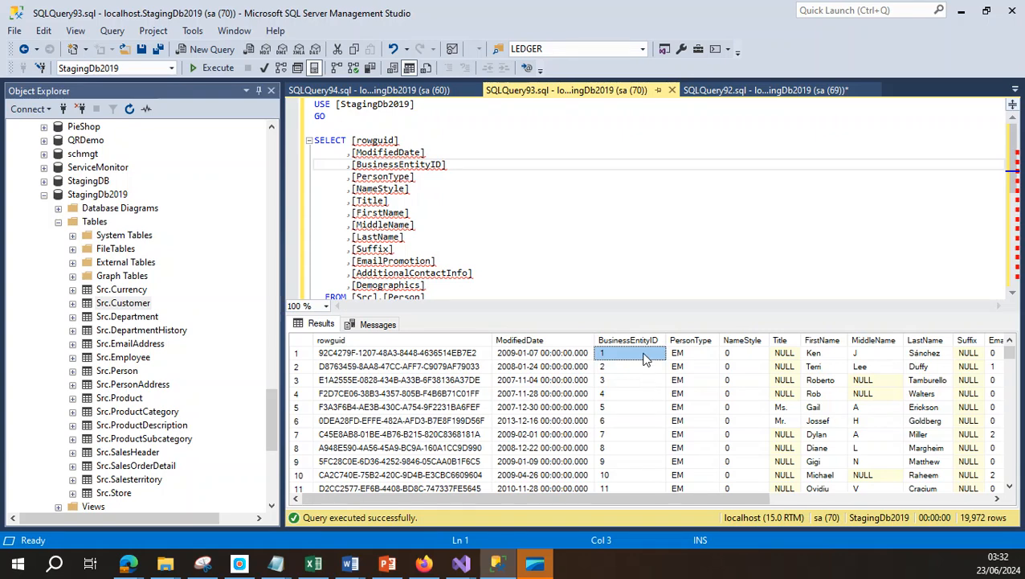
{"action": "left_click", "coordinate": [640, 344]}
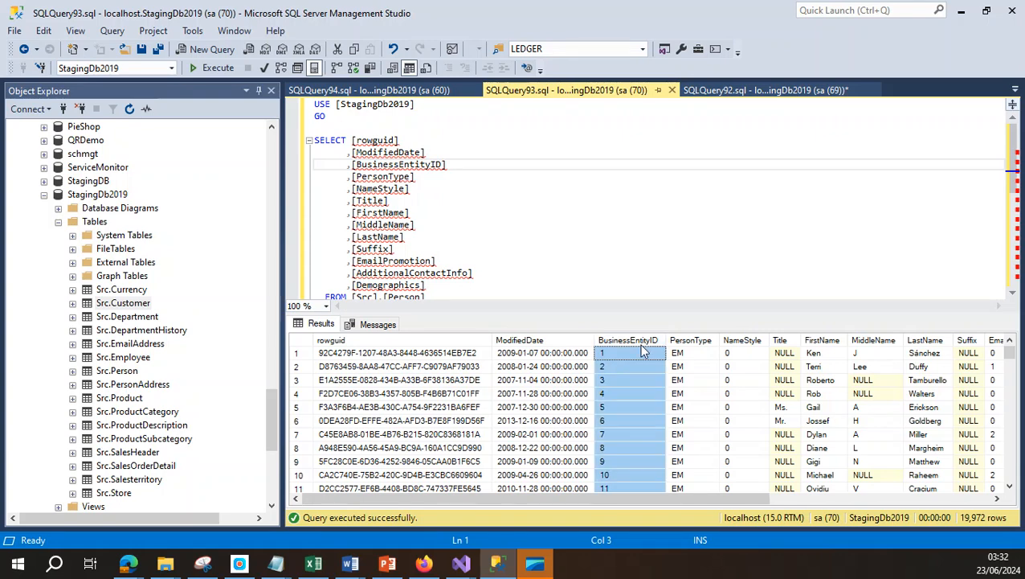
{"action": "left_click", "coordinate": [710, 90]}
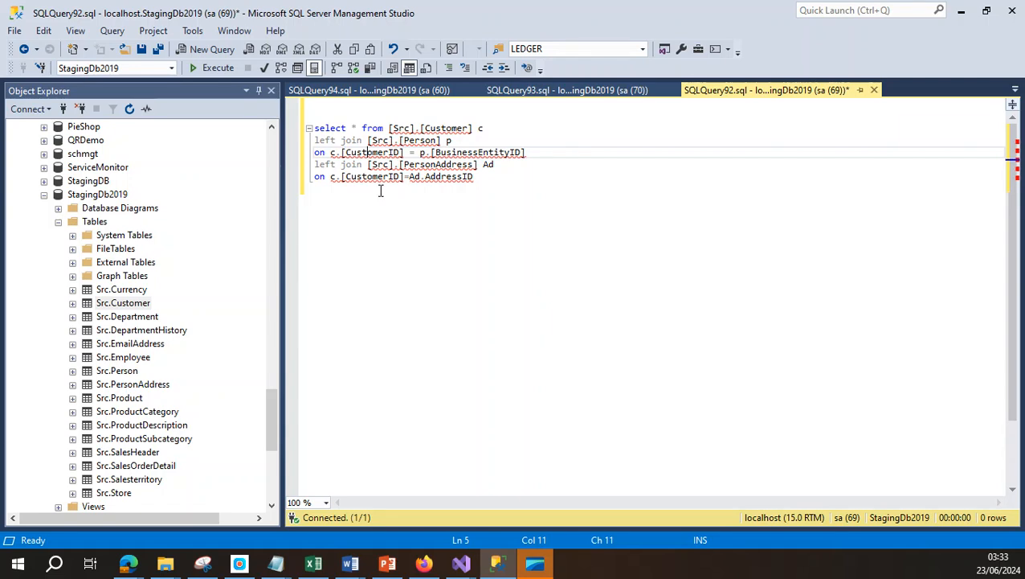
{"action": "left_click", "coordinate": [454, 179]}
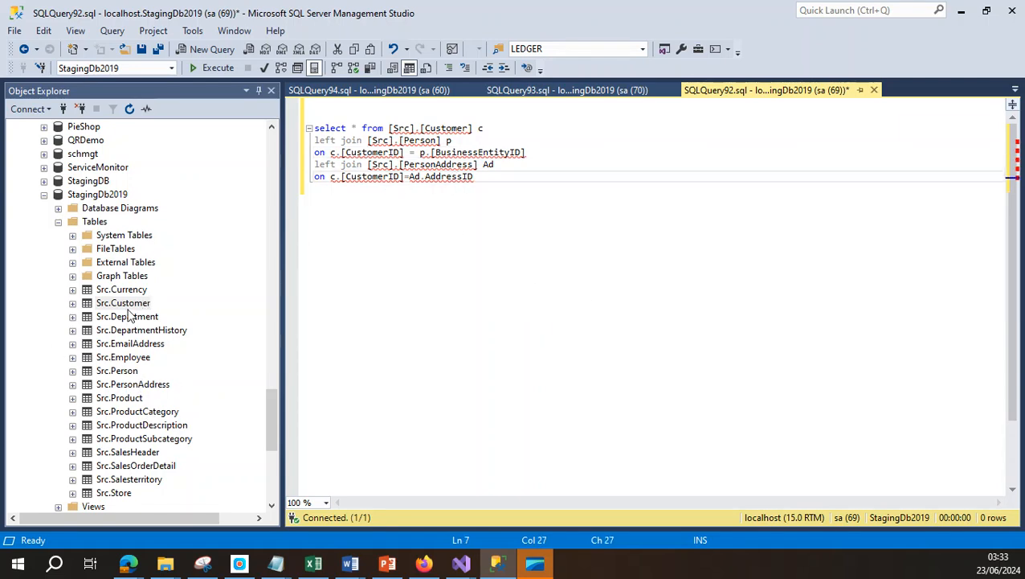
Step: Script Src.PersonAddress as a SELECT in a new query window and run it
{"action": "right_click", "coordinate": [133, 386]}
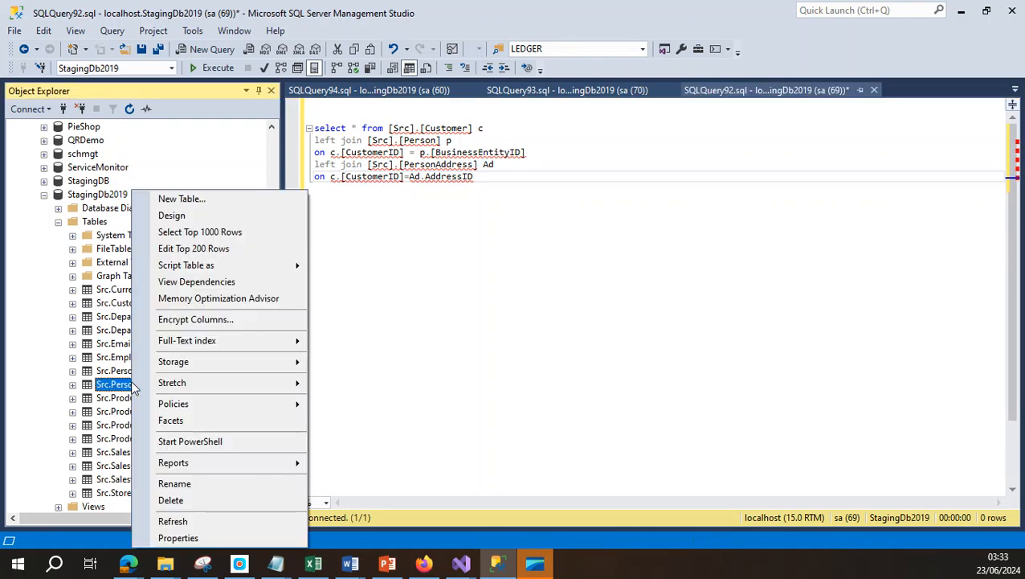
{"action": "mouse_move", "coordinate": [232, 267]}
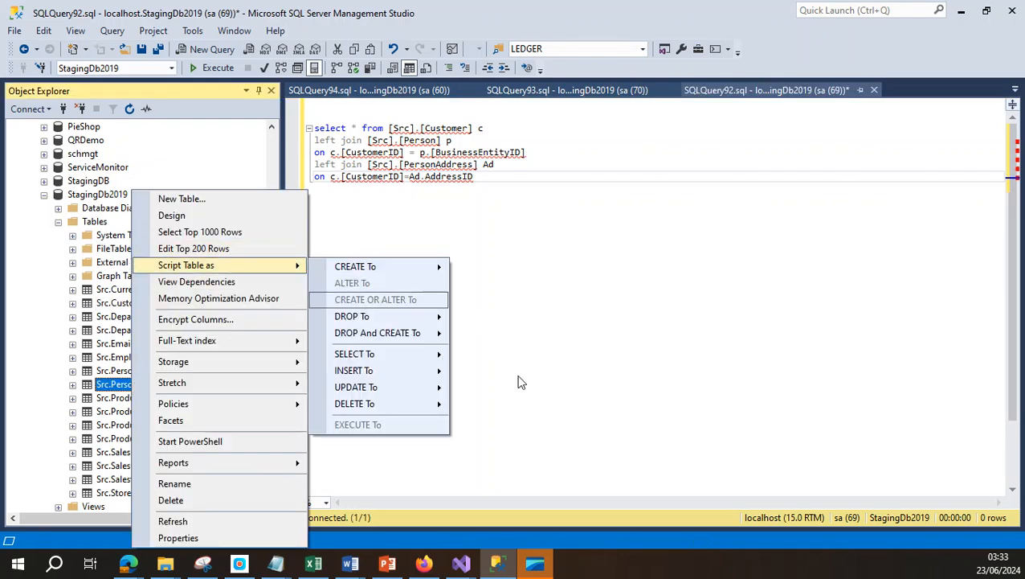
{"action": "mouse_move", "coordinate": [407, 353]}
{"action": "left_click", "coordinate": [522, 356]}
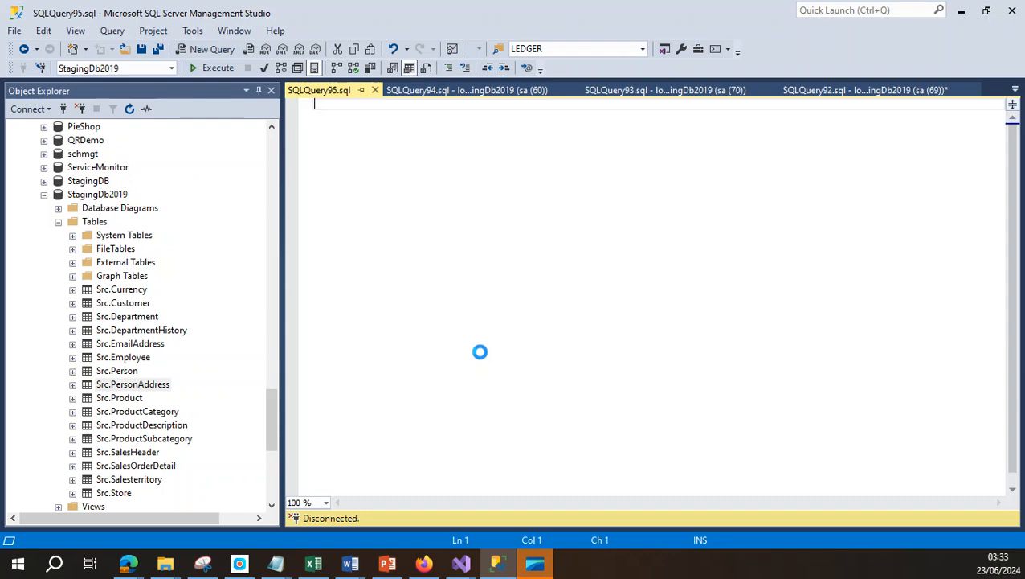
{"action": "left_click", "coordinate": [219, 69]}
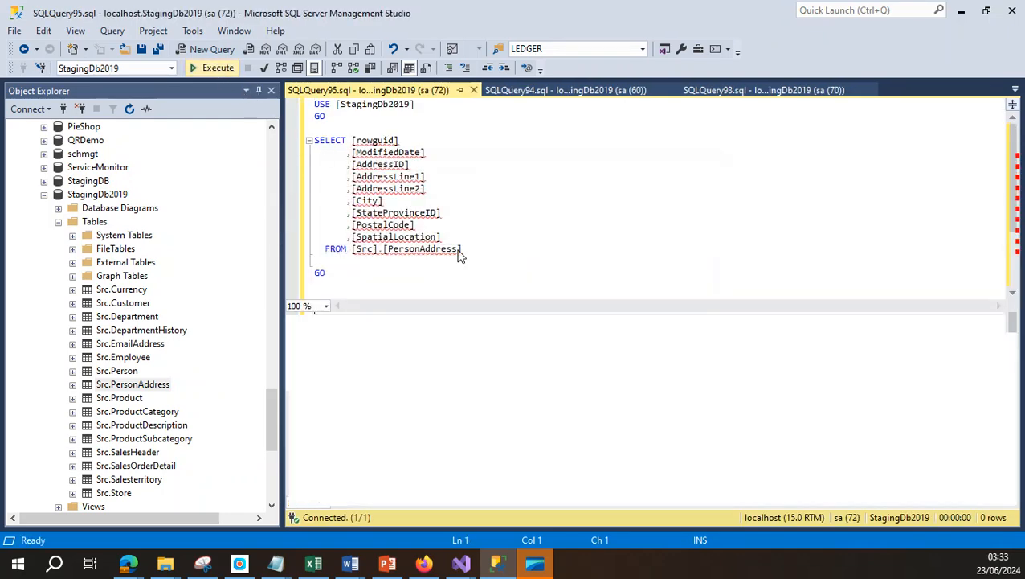
Step: Inspect the AddressID values in the Src.PersonAddress results and compare them with CustomerID in Src.Customer and BusinessEntityID in Src.Person
{"action": "left_click", "coordinate": [391, 164]}
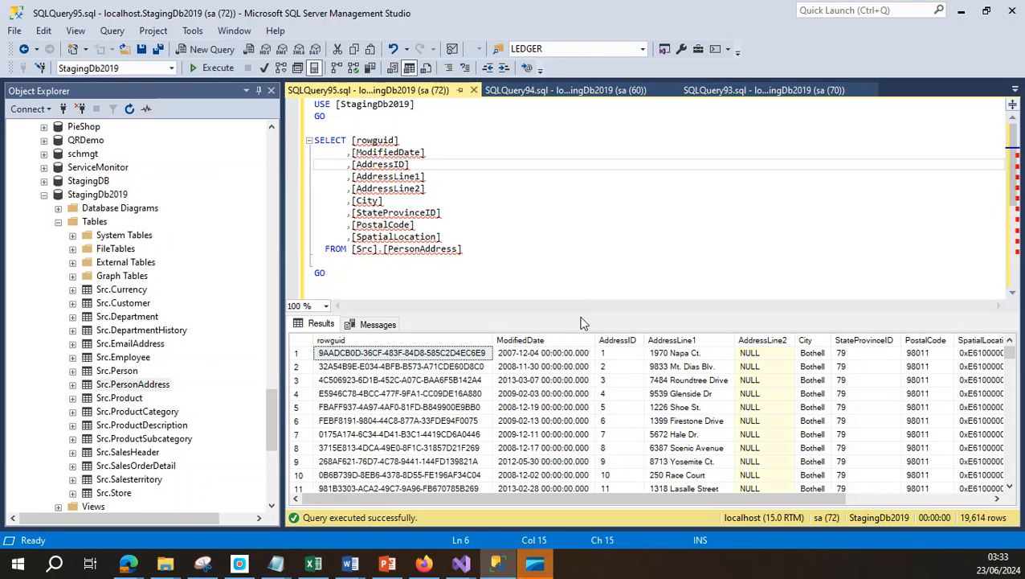
{"action": "left_click", "coordinate": [609, 356]}
{"action": "left_click", "coordinate": [613, 367]}
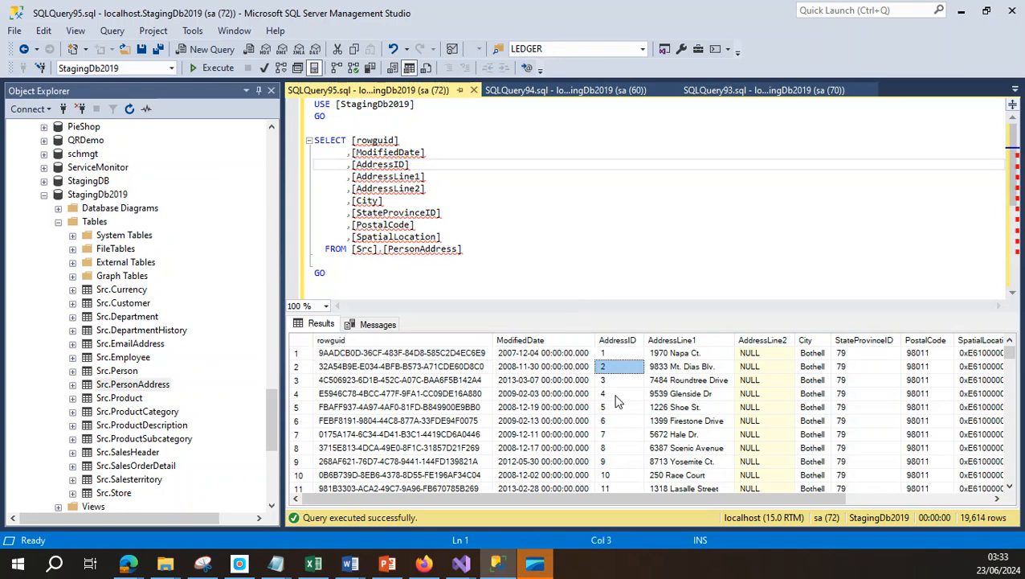
{"action": "left_click", "coordinate": [619, 354]}
{"action": "left_click", "coordinate": [550, 95]}
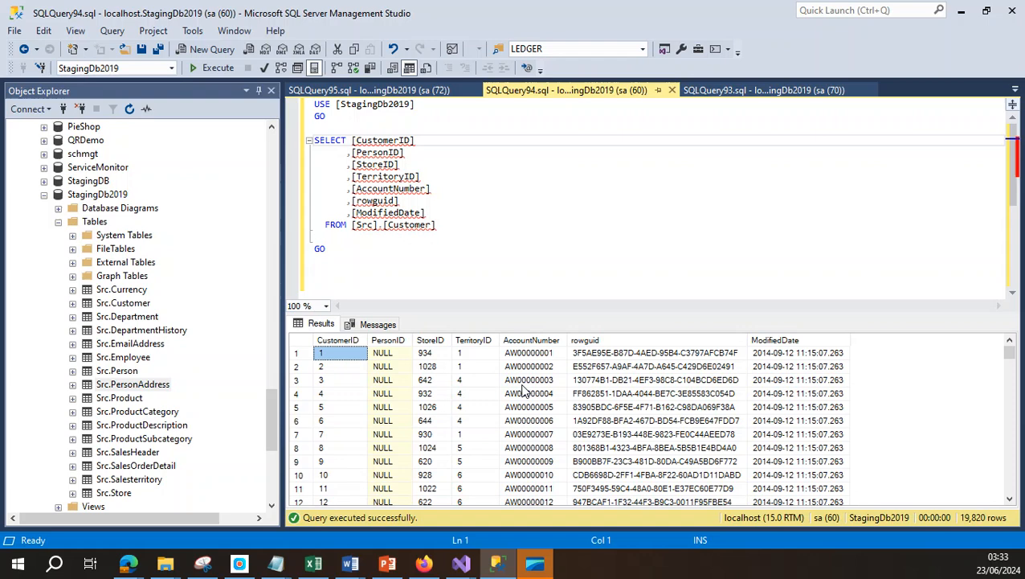
{"action": "left_click", "coordinate": [708, 95]}
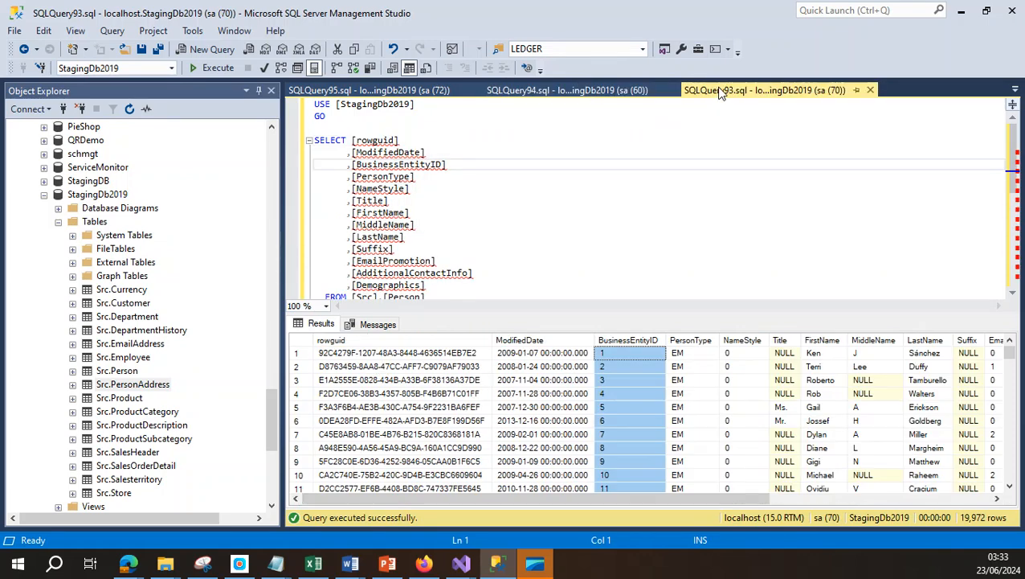
{"action": "left_click", "coordinate": [431, 165]}
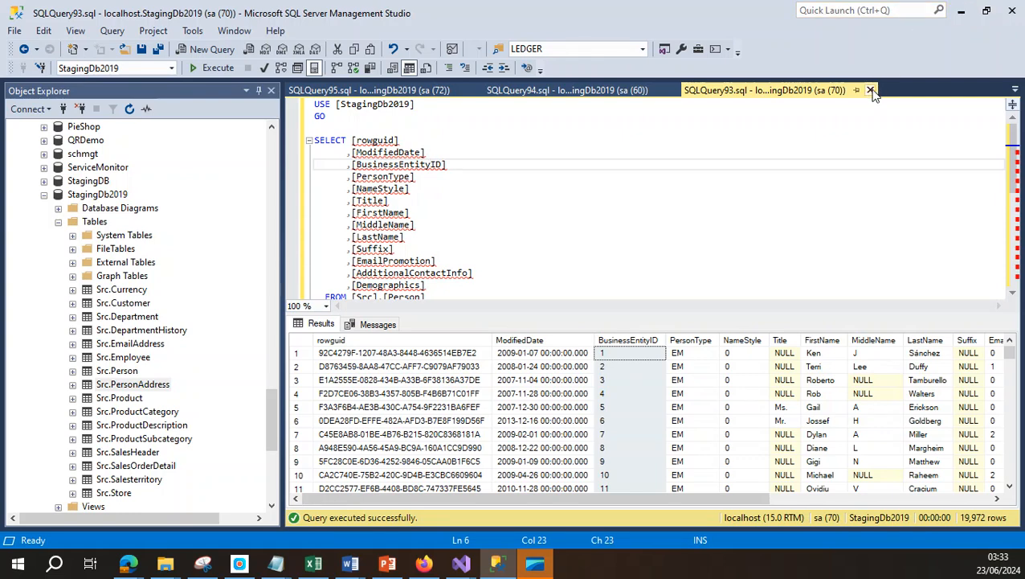
Step: Close the three query windows holding the scripted SELECTs for Src.Person, Src.Customer and Src.PersonAddress
{"action": "left_click", "coordinate": [871, 91]}
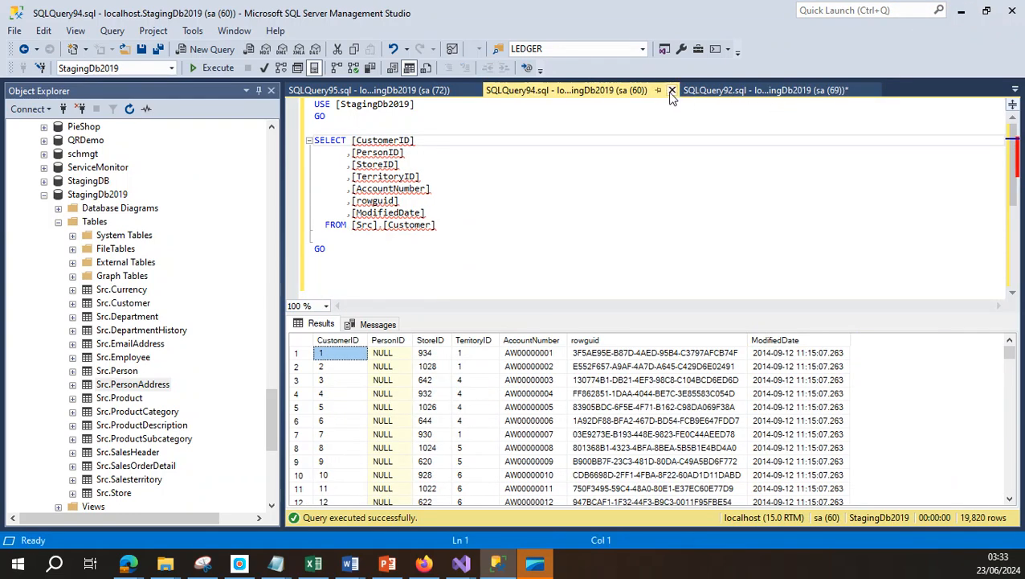
{"action": "left_click", "coordinate": [672, 91]}
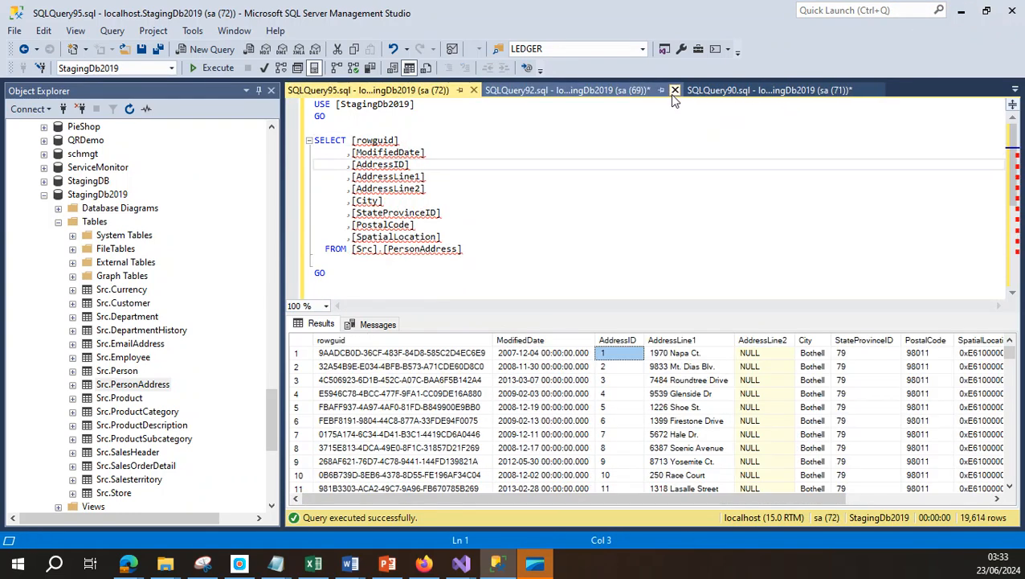
{"action": "left_click", "coordinate": [473, 90]}
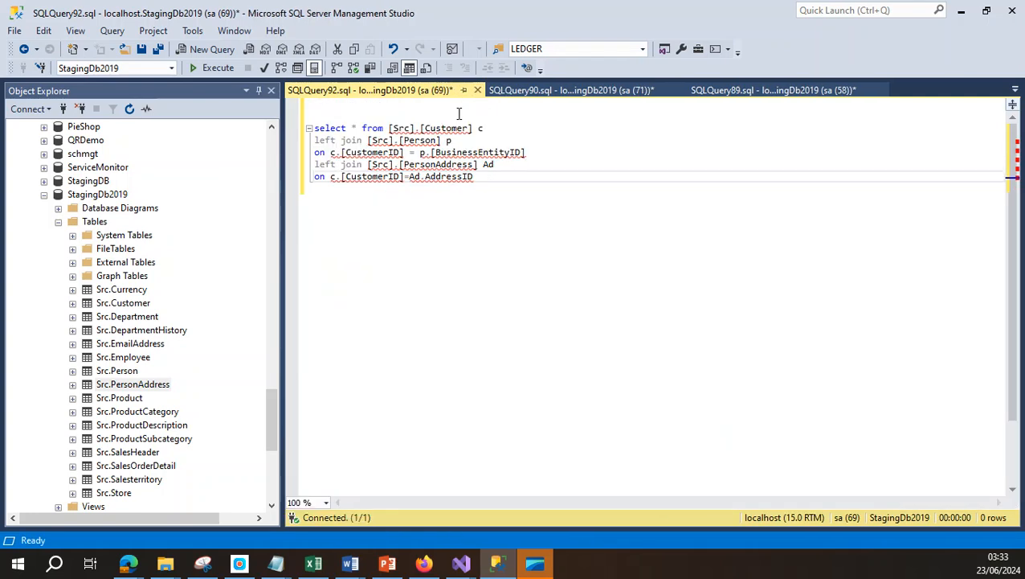
Step: Run the left join query over Src.Customer, Src.Person and Src.PersonAddress
{"action": "left_click", "coordinate": [489, 178]}
{"action": "left_click_drag", "start_coordinate": [490, 178], "coordinate": [286, 125]}
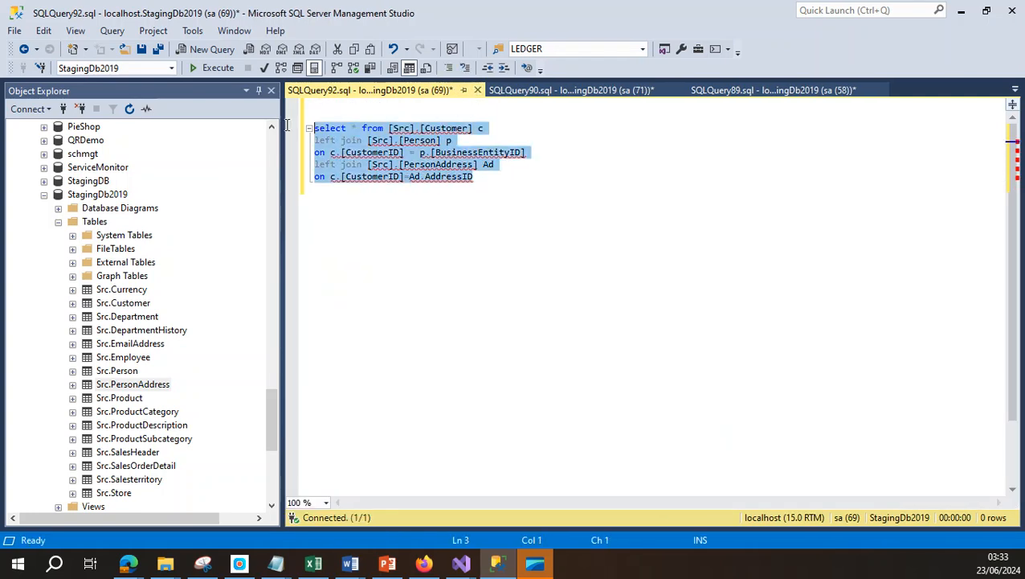
{"action": "key", "text": "F5"}
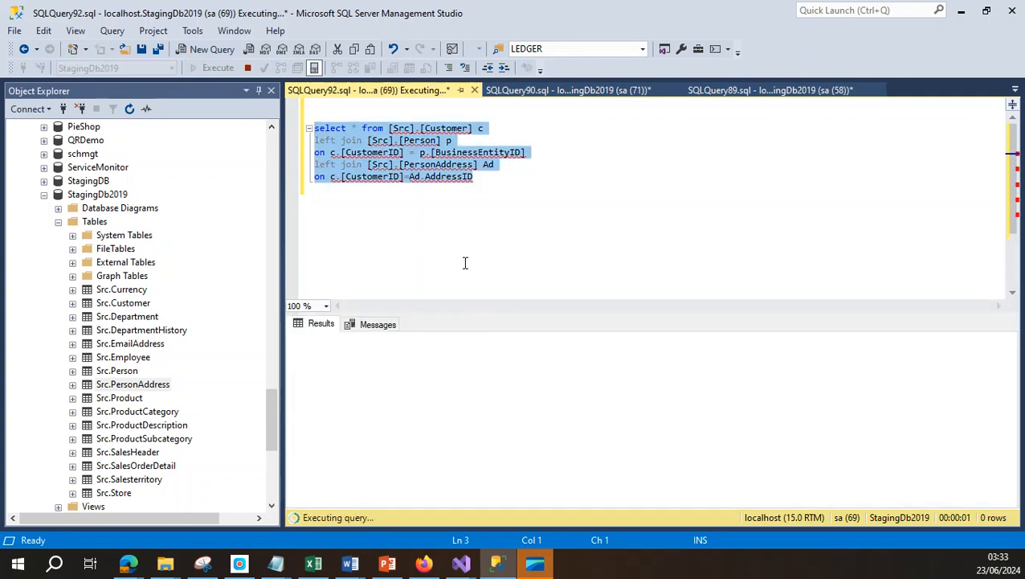
{"action": "left_click", "coordinate": [476, 220]}
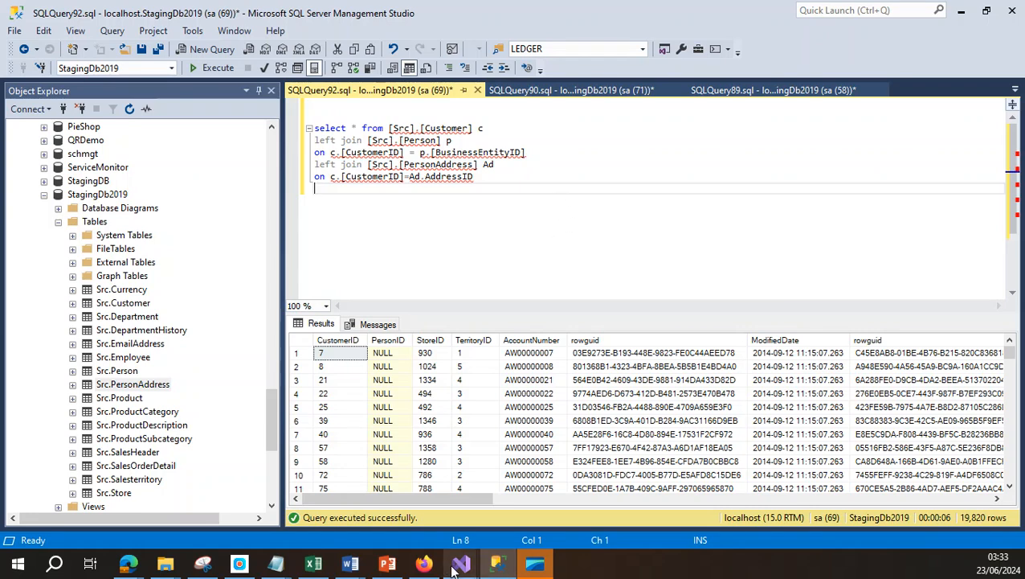
Step: Switch to the Data Modelling workbook in Excel and review the DimCustomer columns from CustomerAlternateKey to Title
{"action": "left_click", "coordinate": [313, 571]}
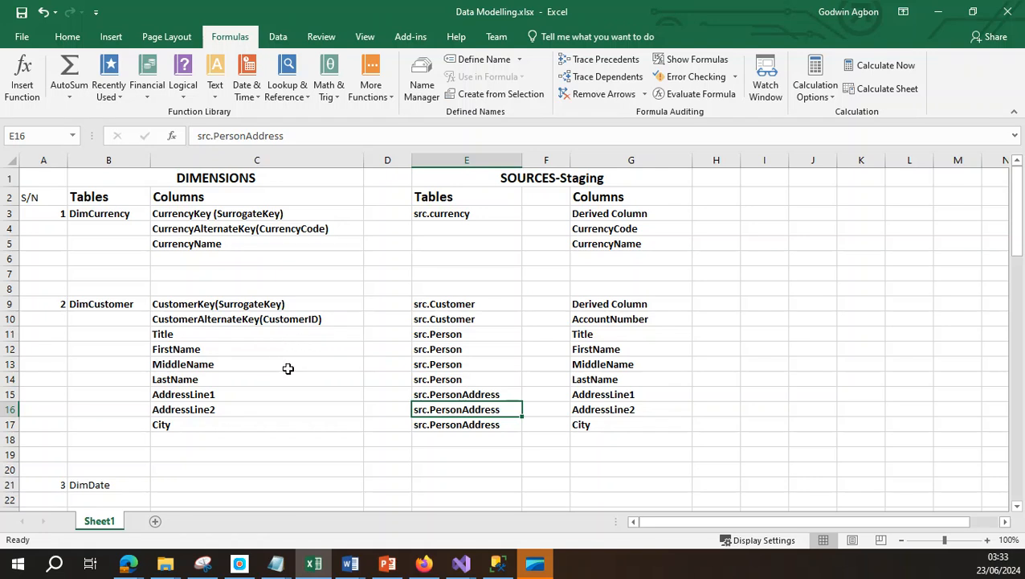
{"action": "left_click", "coordinate": [168, 319]}
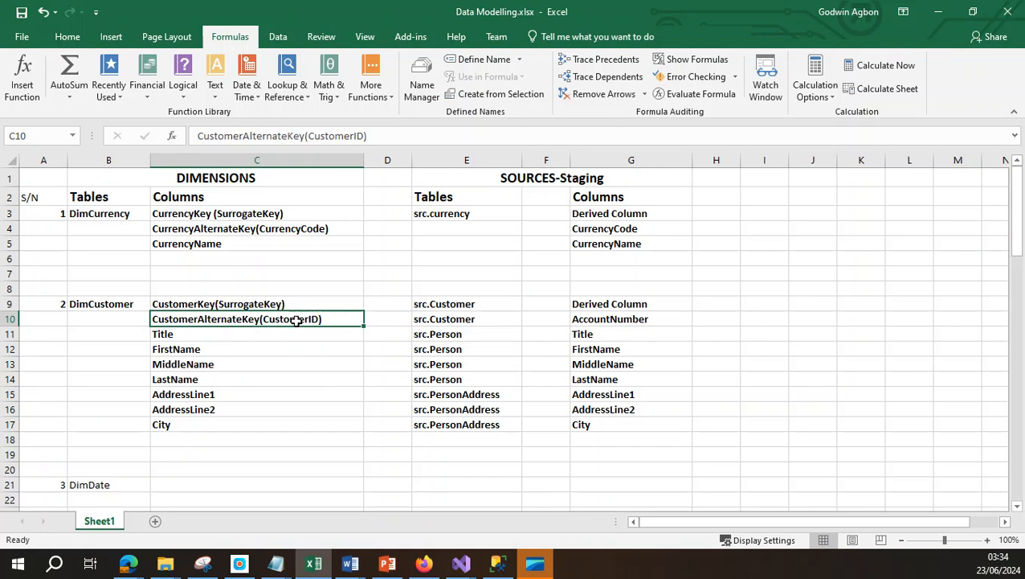
{"action": "left_click", "coordinate": [212, 337]}
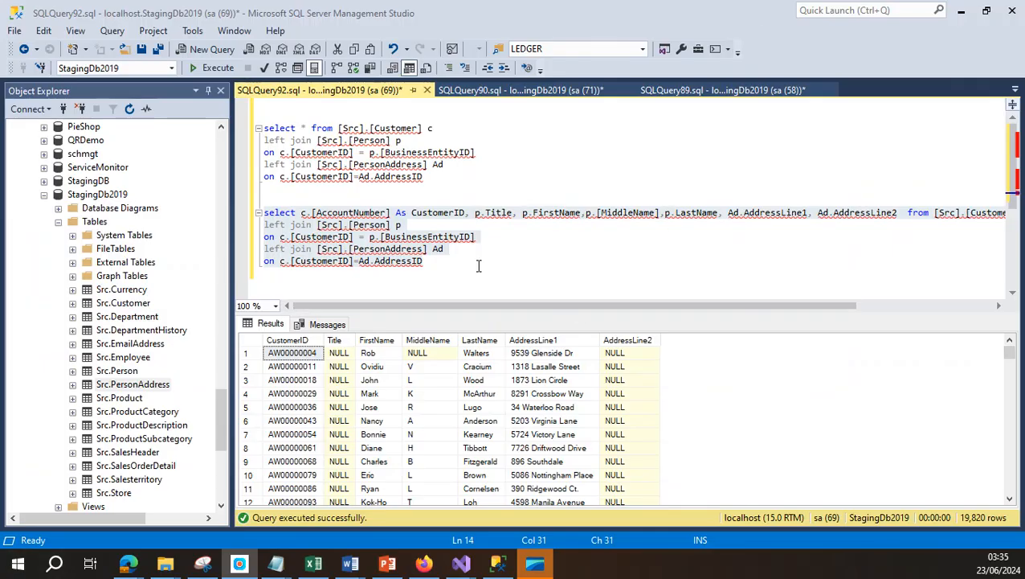
Step: Check the DimCustomer column mapping in the Data Modelling workbook against the column-list join query, and return to the query
{"action": "left_click", "coordinate": [438, 272]}
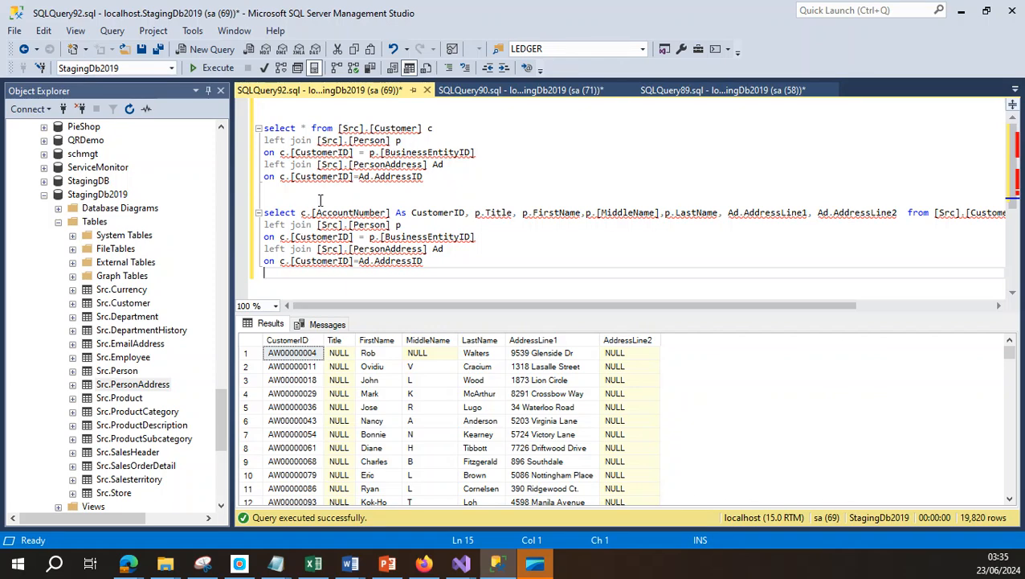
{"action": "left_click", "coordinate": [319, 567]}
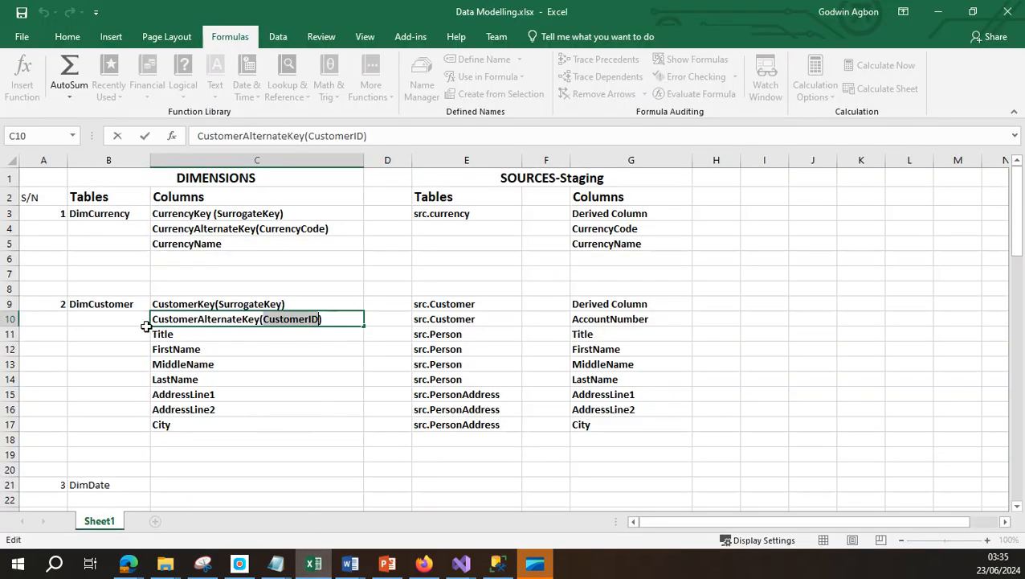
{"action": "key", "text": "Return"}
{"action": "key", "text": "Down"}
{"action": "key", "text": "Down"}
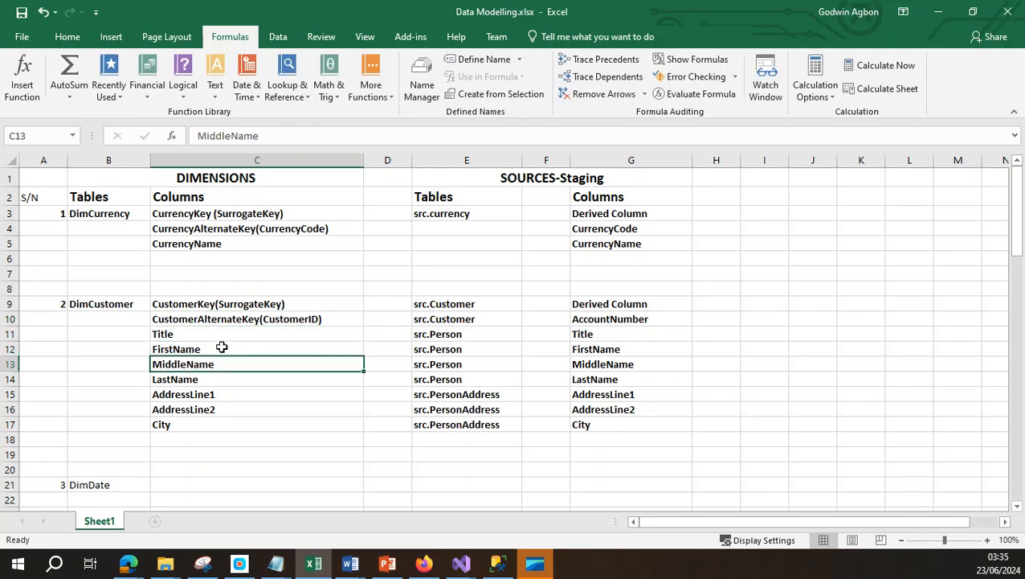
{"action": "left_click", "coordinate": [285, 319]}
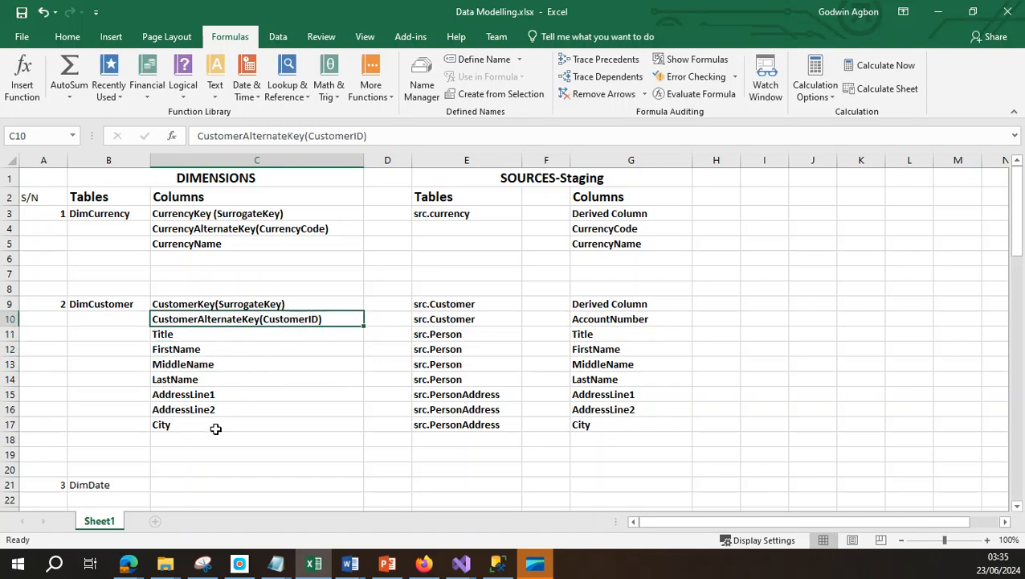
{"action": "left_click", "coordinate": [945, 18]}
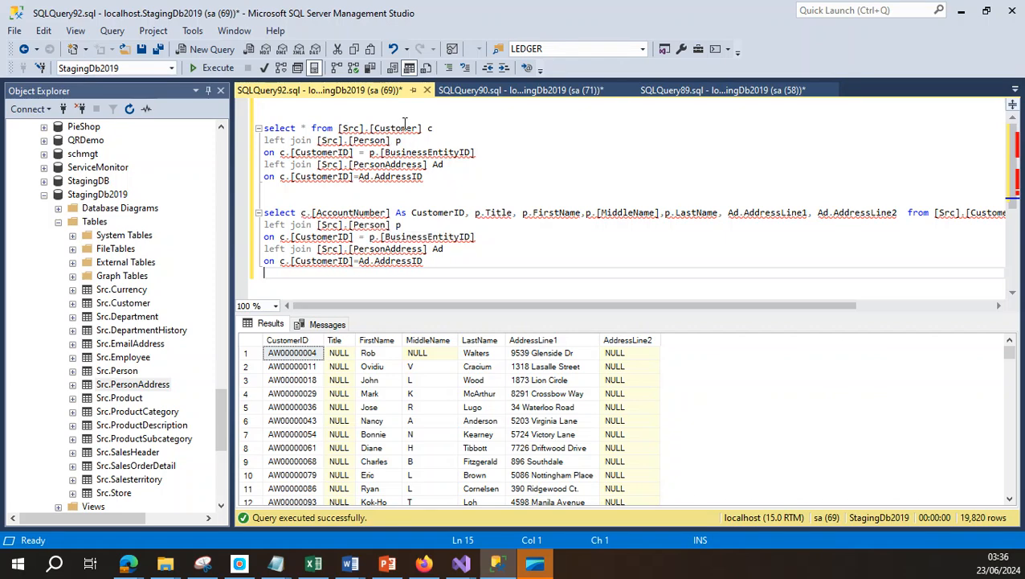
Step: Review the second join query's select list column by column, from c.AccountNumber As CustomerID through Ad.AddressLine2
{"action": "left_click", "coordinate": [344, 212]}
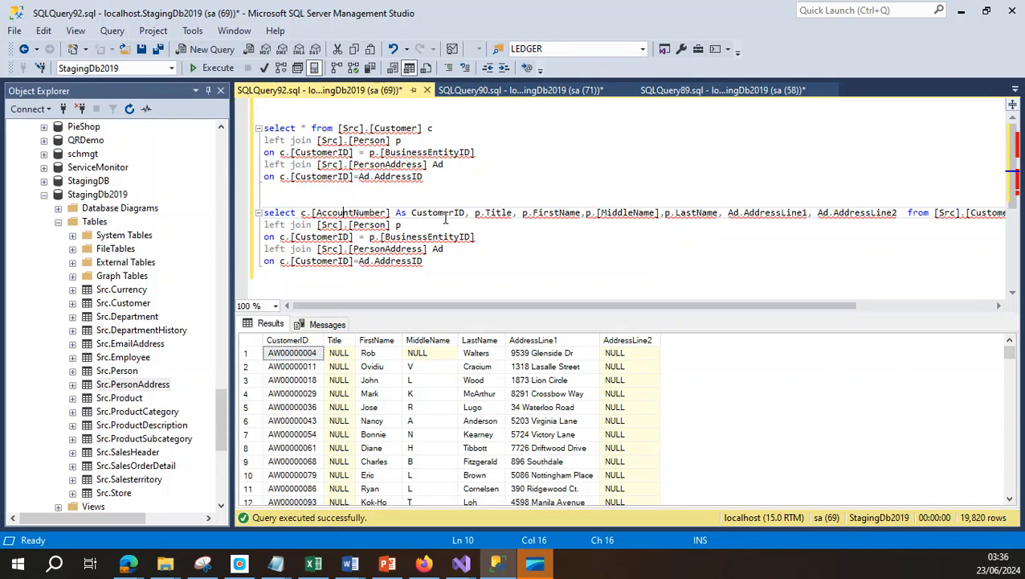
{"action": "left_click", "coordinate": [493, 214]}
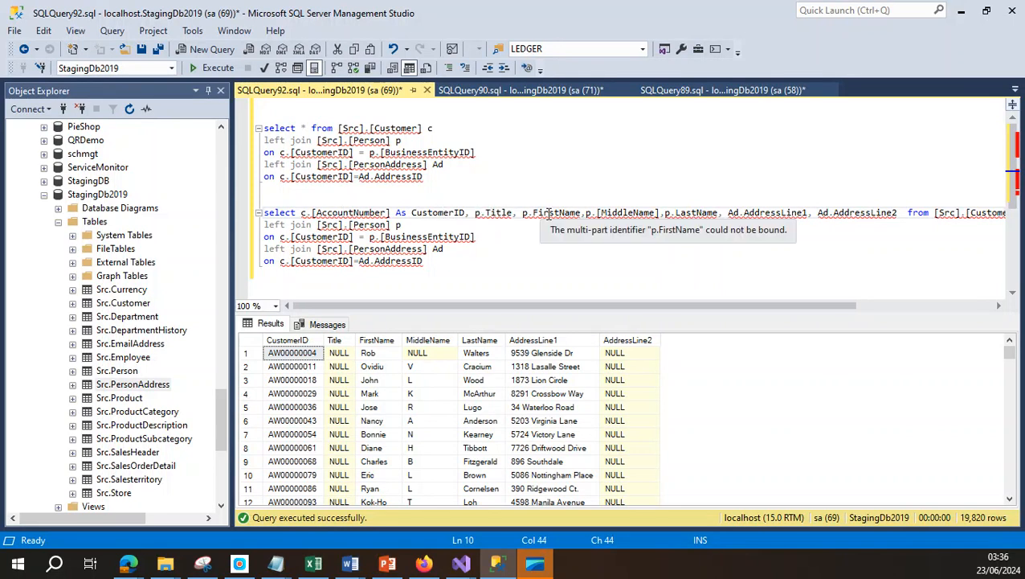
{"action": "left_click", "coordinate": [552, 213]}
{"action": "left_click", "coordinate": [631, 213]}
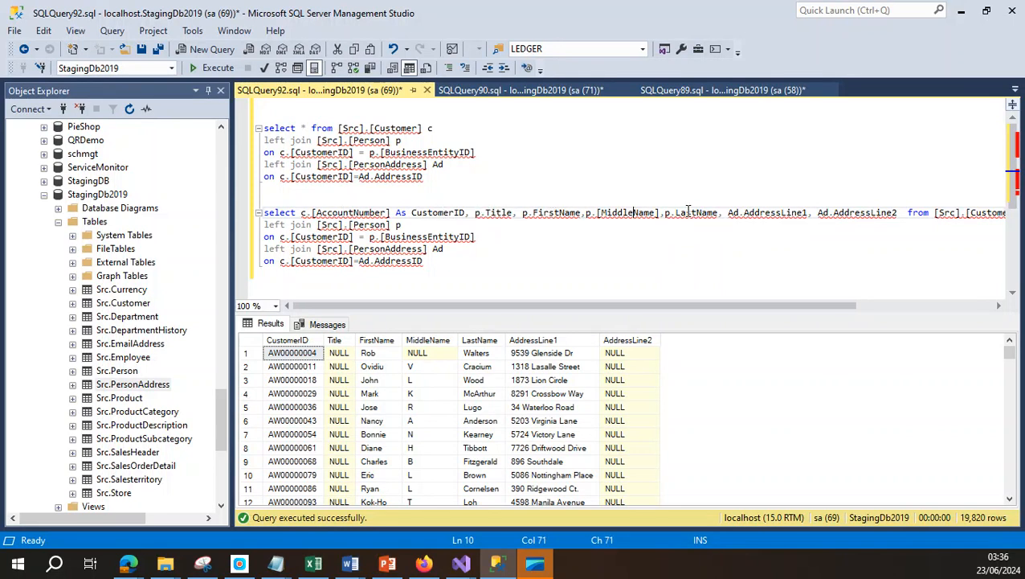
{"action": "left_click", "coordinate": [696, 213]}
{"action": "left_click", "coordinate": [764, 213]}
{"action": "left_click", "coordinate": [900, 213]}
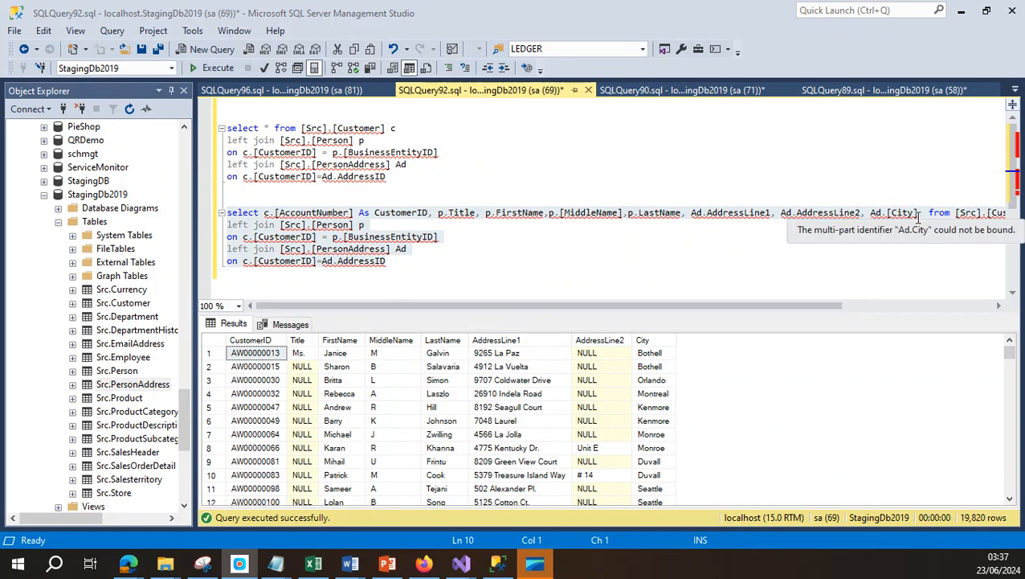
Step: Run the scripted Src.PersonAddress SELECT, inspect its City column, and return to the join query
{"action": "left_click", "coordinate": [302, 86]}
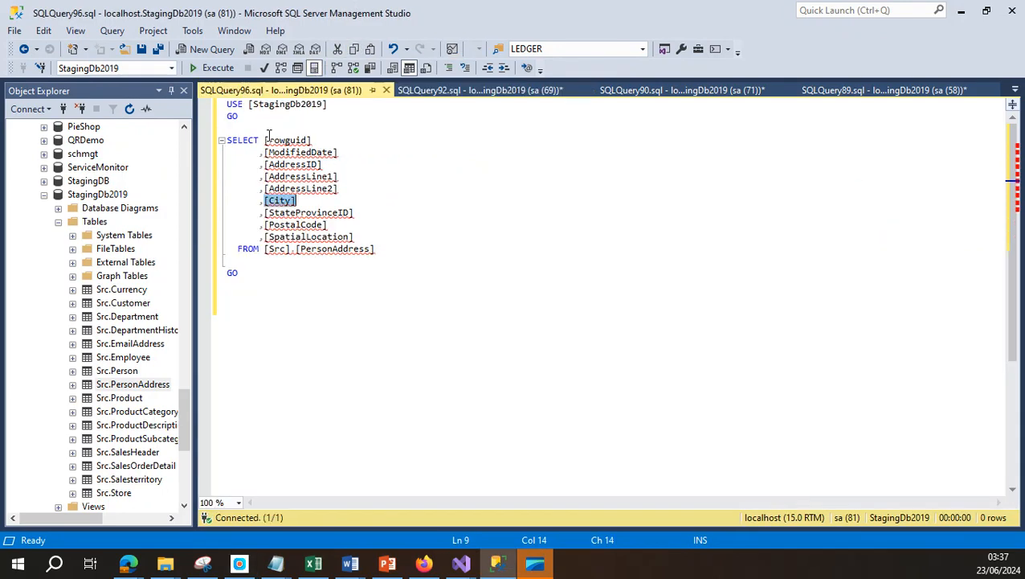
{"action": "left_click", "coordinate": [310, 212]}
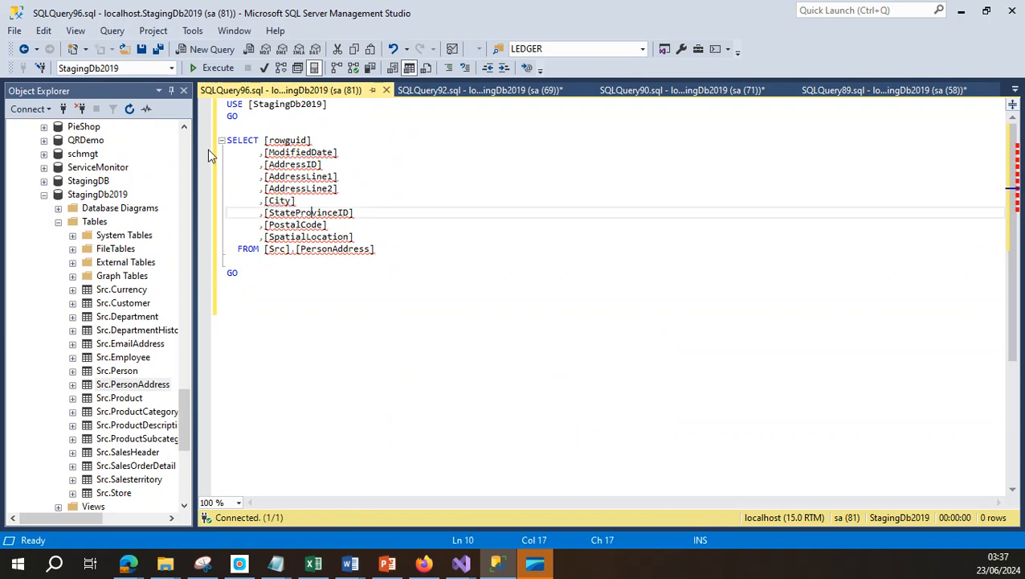
{"action": "left_click", "coordinate": [217, 67]}
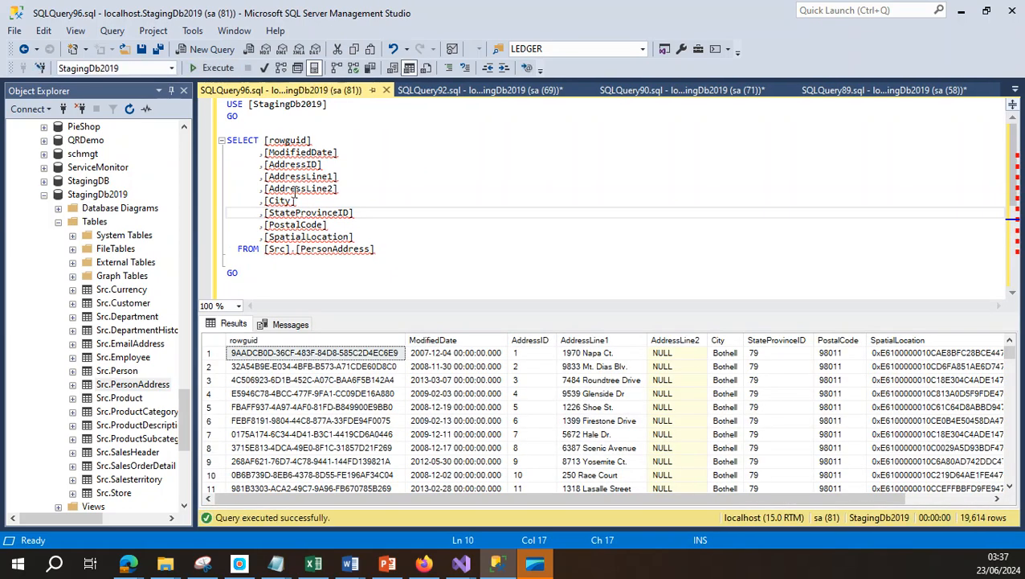
{"action": "left_click_drag", "start_coordinate": [525, 498], "coordinate": [617, 500]}
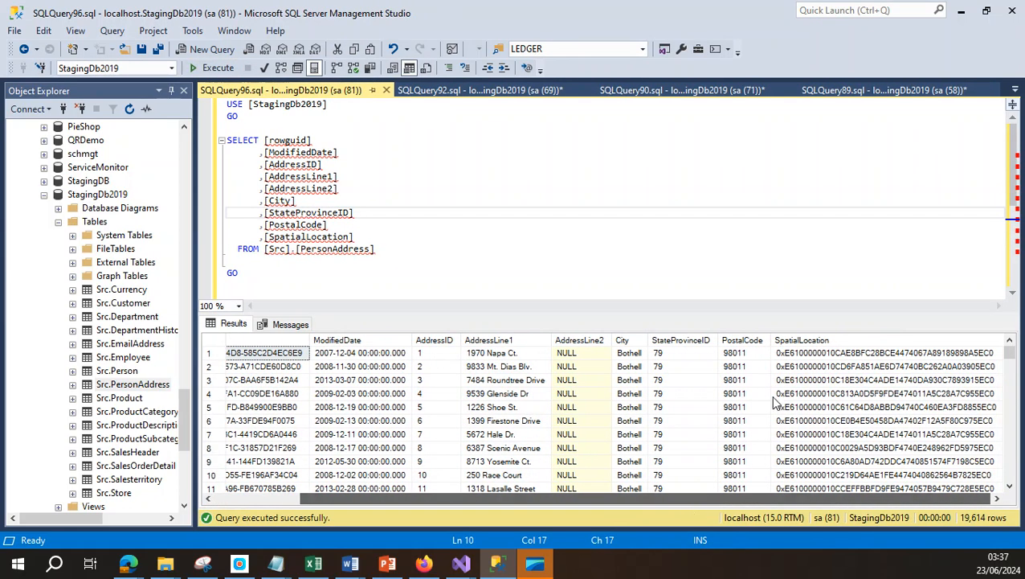
{"action": "left_click", "coordinate": [626, 353]}
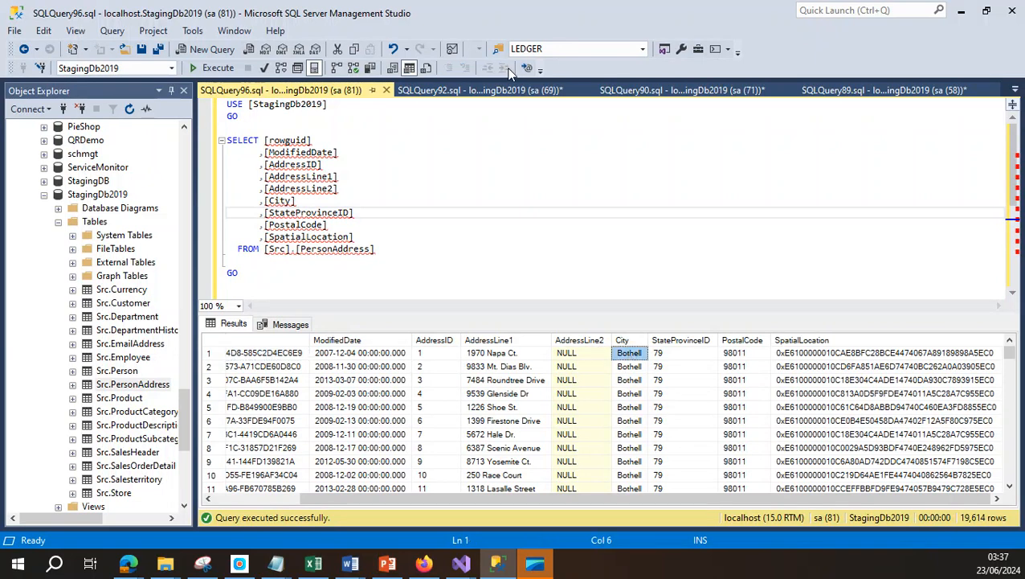
{"action": "left_click", "coordinate": [474, 90]}
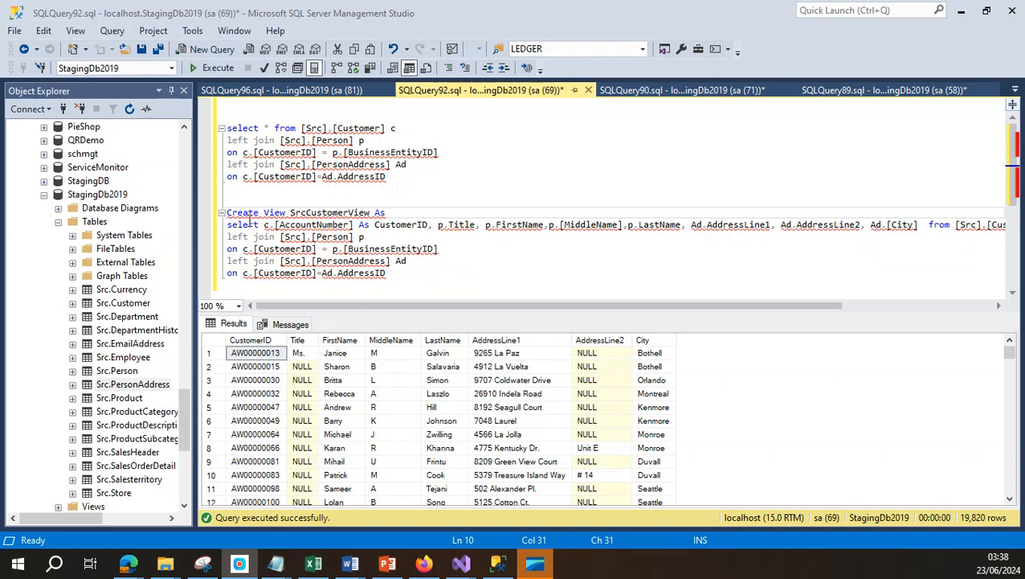
Step: Examine the Create View SrcCustomerView statement and the join query it wraps
{"action": "mouse_move", "coordinate": [235, 213]}
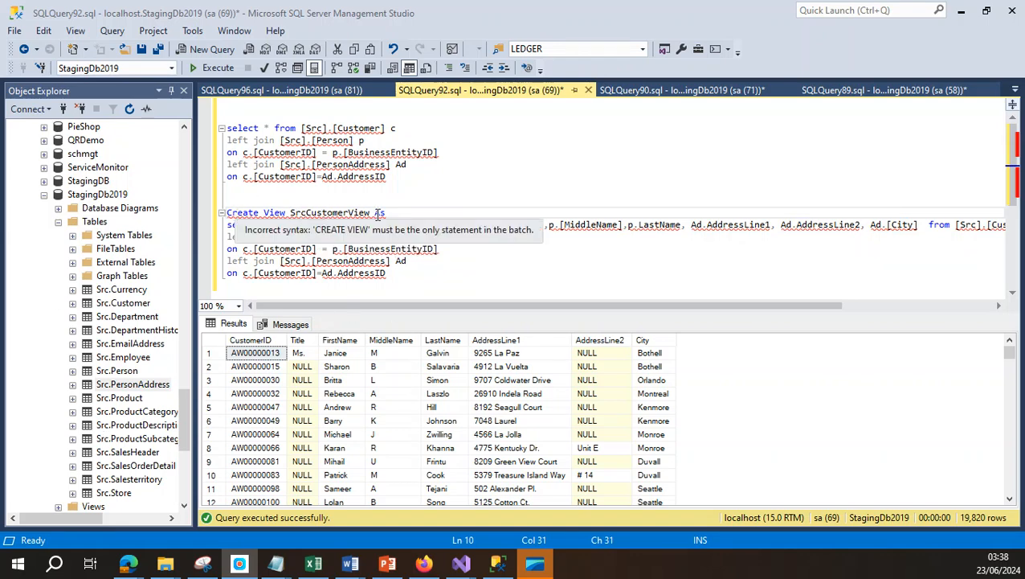
{"action": "left_click_drag", "start_coordinate": [399, 272], "coordinate": [226, 225]}
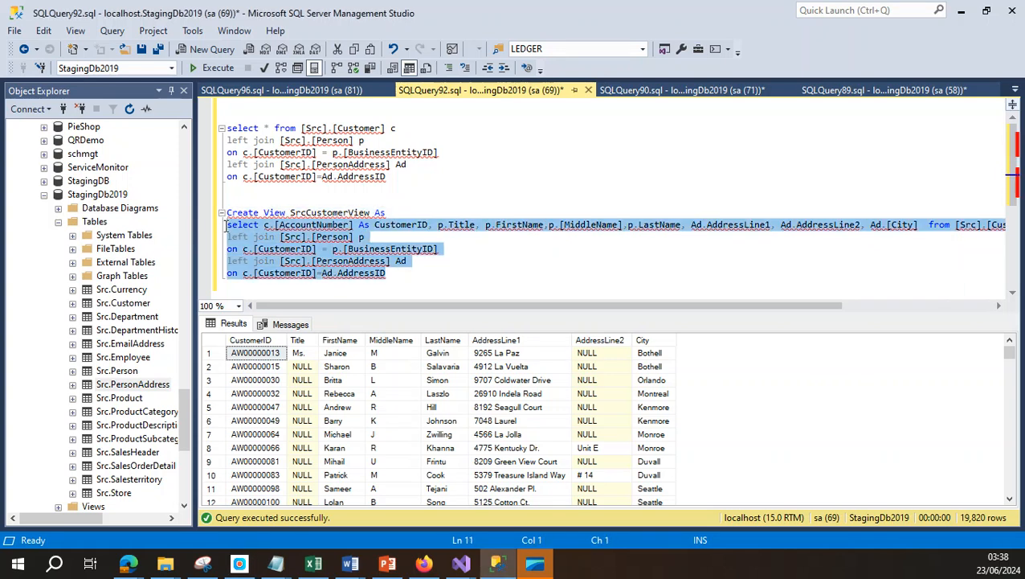
{"action": "left_click", "coordinate": [390, 273]}
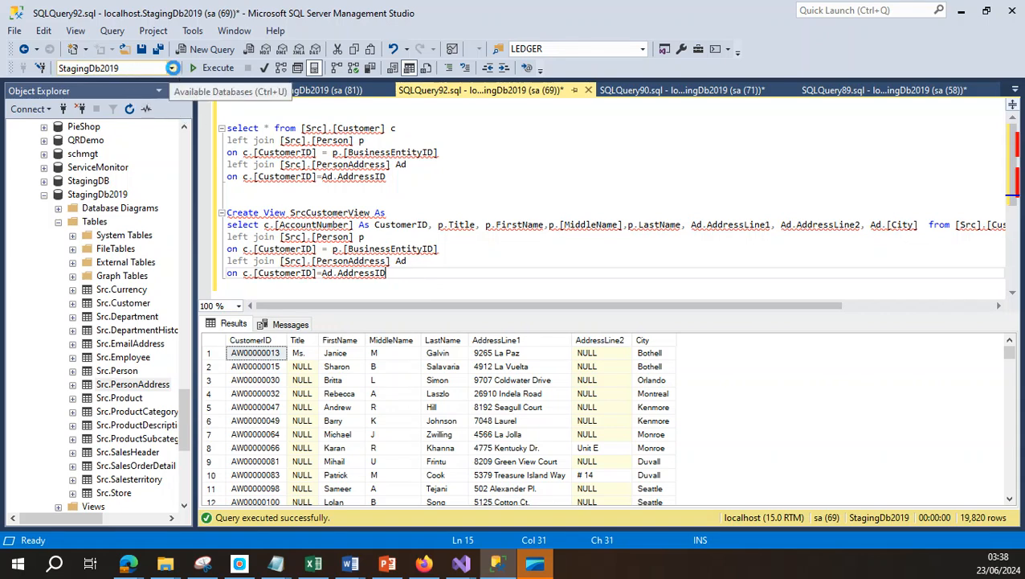
Step: Check that StagingDb2019 is the query's selected database, and expand that database's Views folder
{"action": "left_click", "coordinate": [173, 70]}
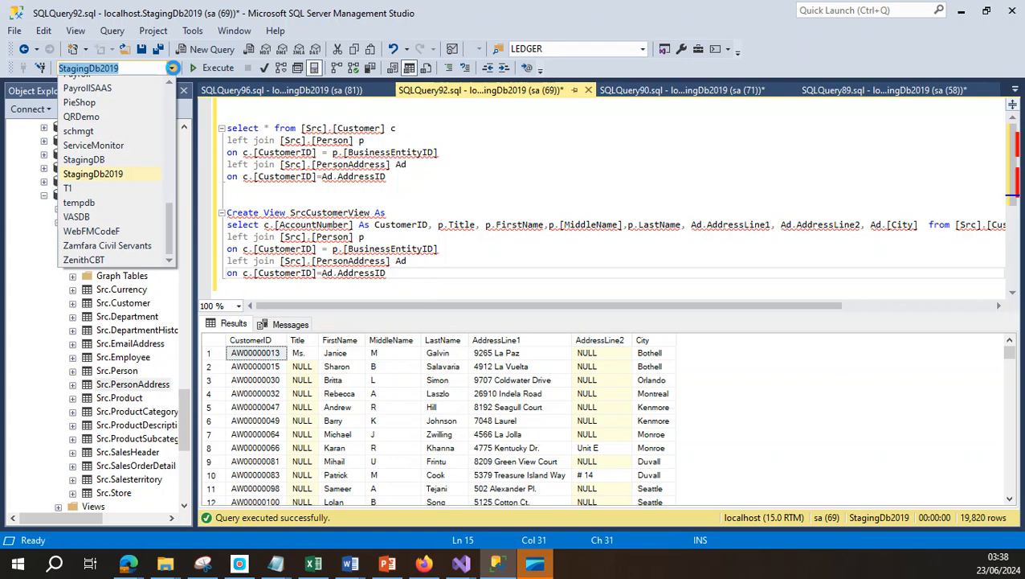
{"action": "left_click", "coordinate": [439, 273]}
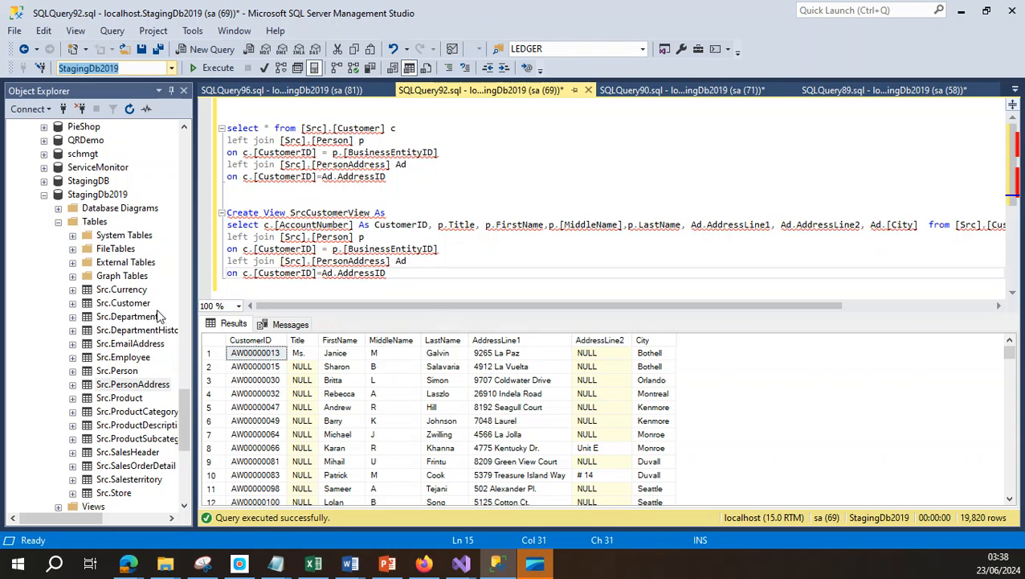
{"action": "scroll", "coordinate": [94, 409], "scroll_direction": "down", "scroll_amount": 2}
{"action": "left_click", "coordinate": [59, 425]}
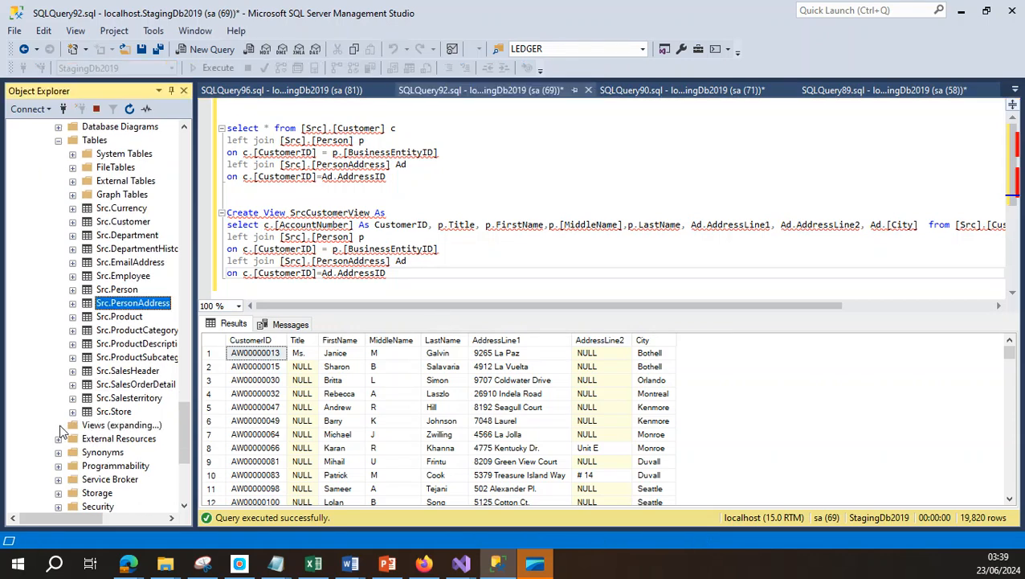
Step: Run only the Create View SrcCustomerView statement, including its join query, against StagingDb2019
{"action": "left_click", "coordinate": [413, 272]}
{"action": "left_click_drag", "start_coordinate": [385, 273], "coordinate": [222, 215]}
{"action": "left_click", "coordinate": [217, 69]}
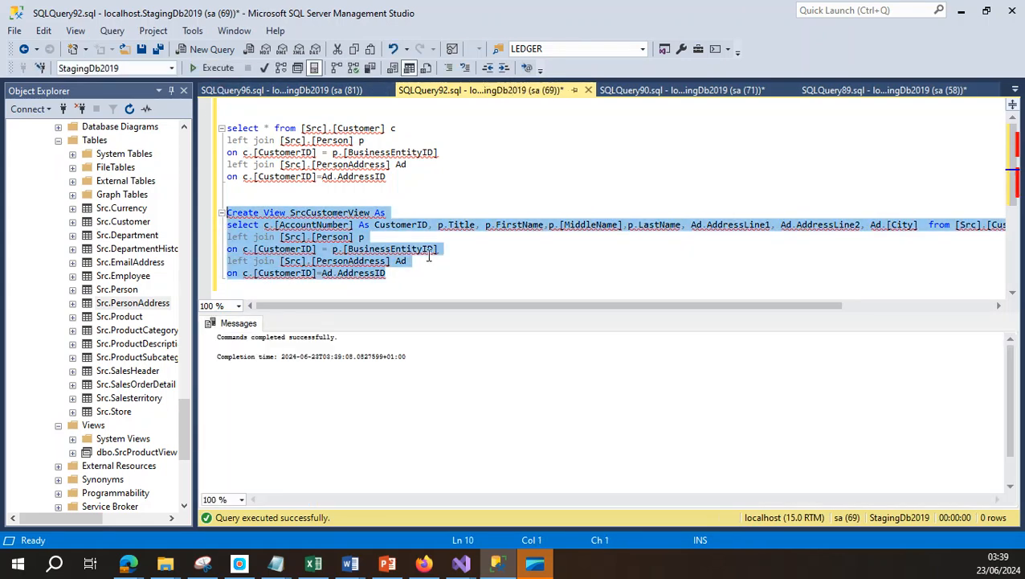
Step: Refresh StagingDb2019's Views folder and widen Object Explorer enough to read the full view names
{"action": "right_click", "coordinate": [76, 426]}
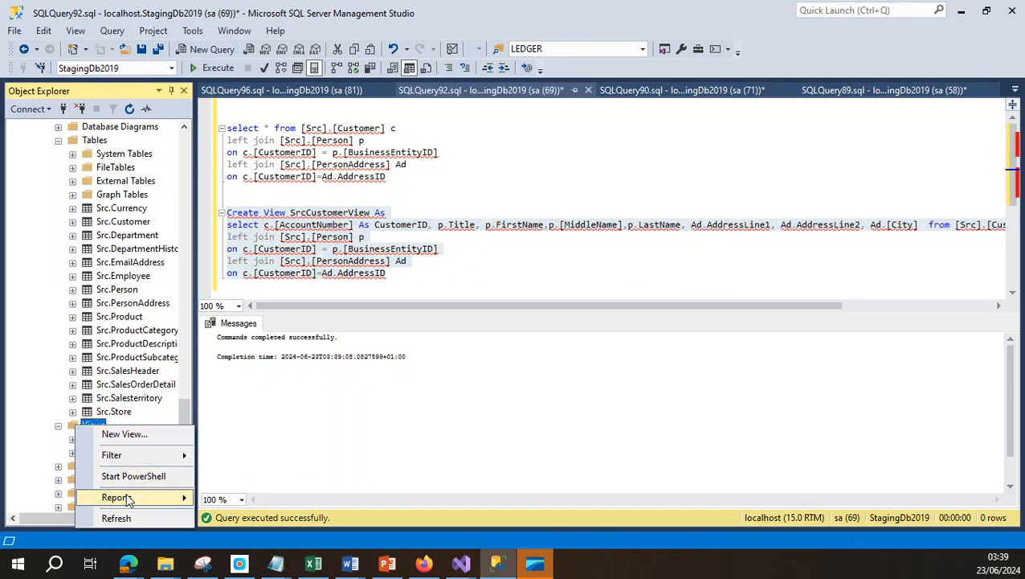
{"action": "left_click", "coordinate": [120, 518]}
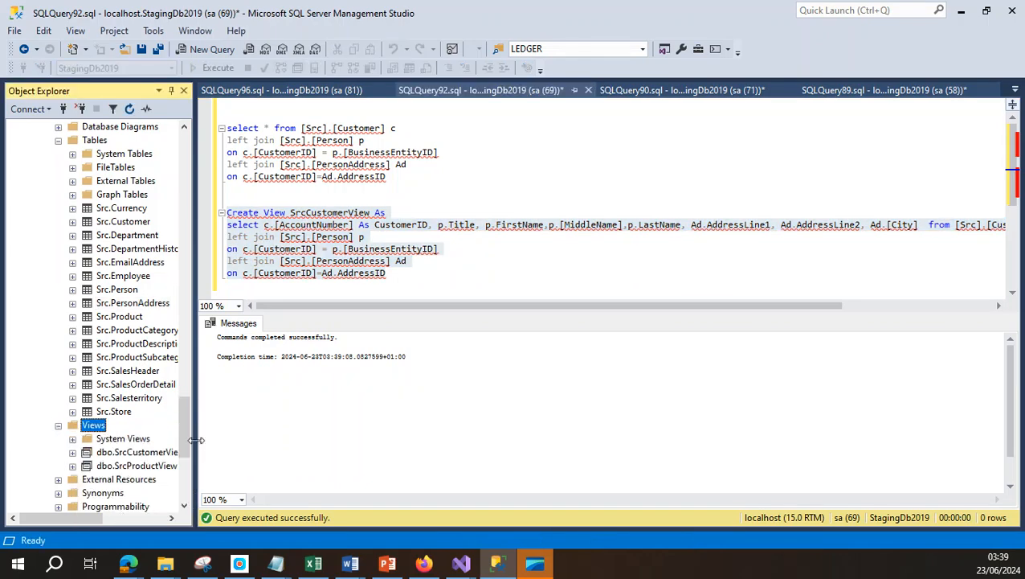
{"action": "left_click_drag", "start_coordinate": [195, 434], "coordinate": [296, 440]}
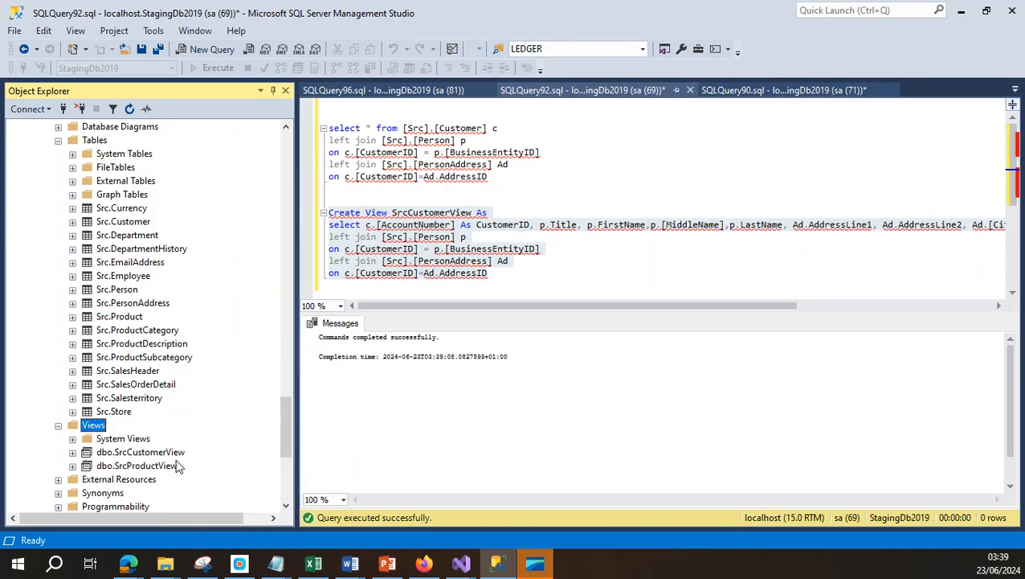
Step: Script dbo.SrcCustomerView as a SELECT in a new query editor window, run it, and look through the returned rows
{"action": "right_click", "coordinate": [153, 455]}
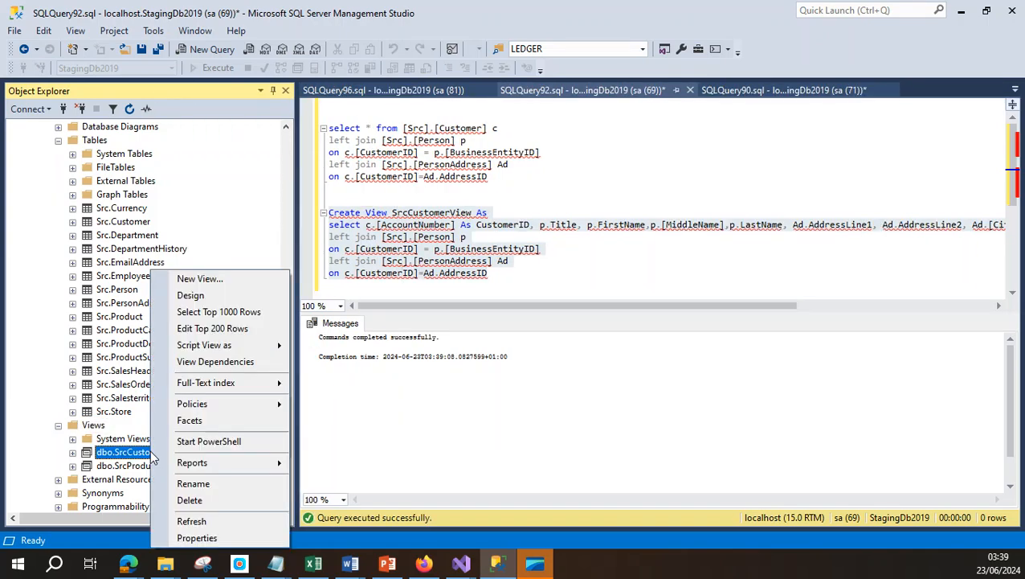
{"action": "mouse_move", "coordinate": [270, 347]}
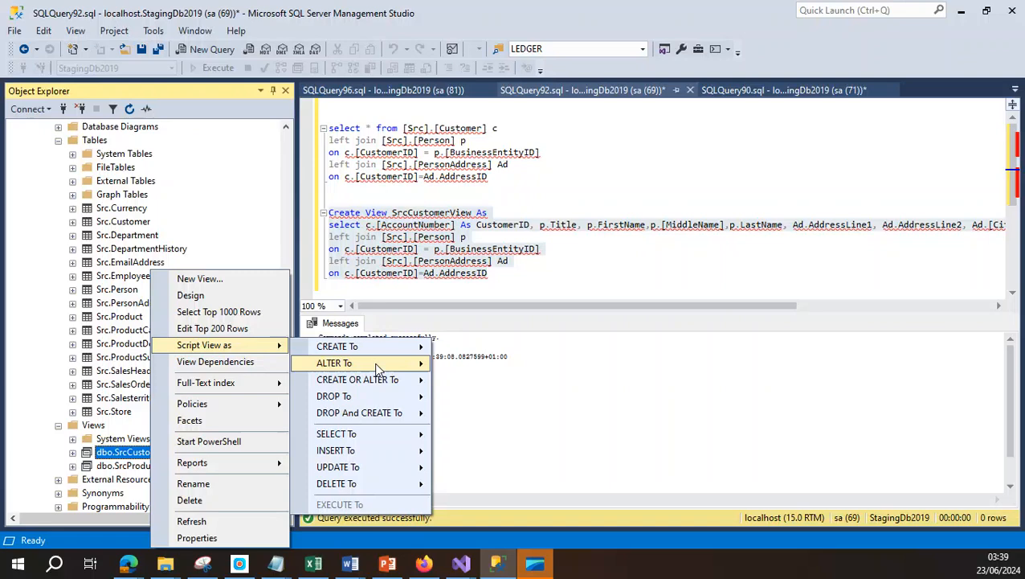
{"action": "mouse_move", "coordinate": [394, 441]}
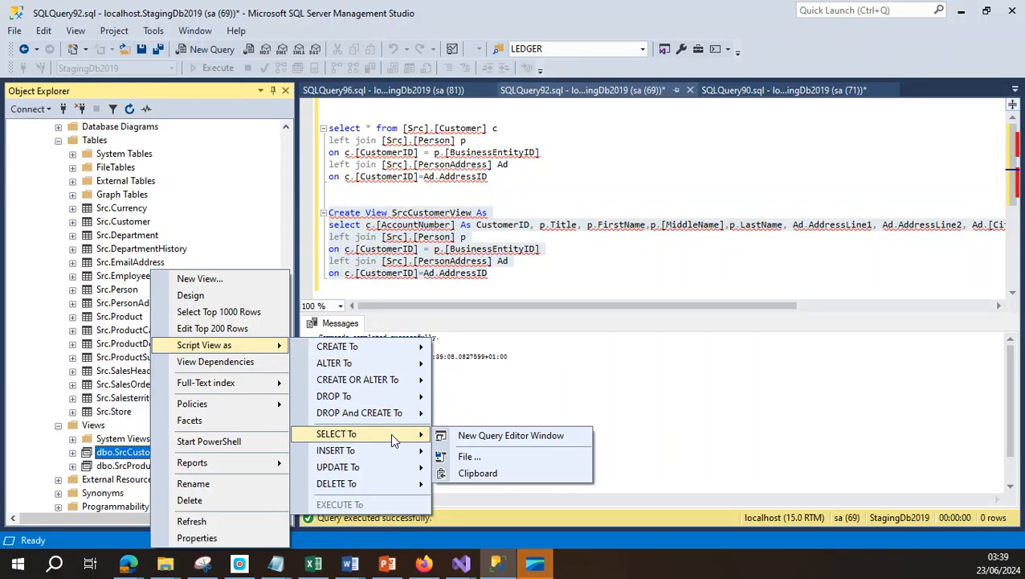
{"action": "left_click", "coordinate": [508, 435]}
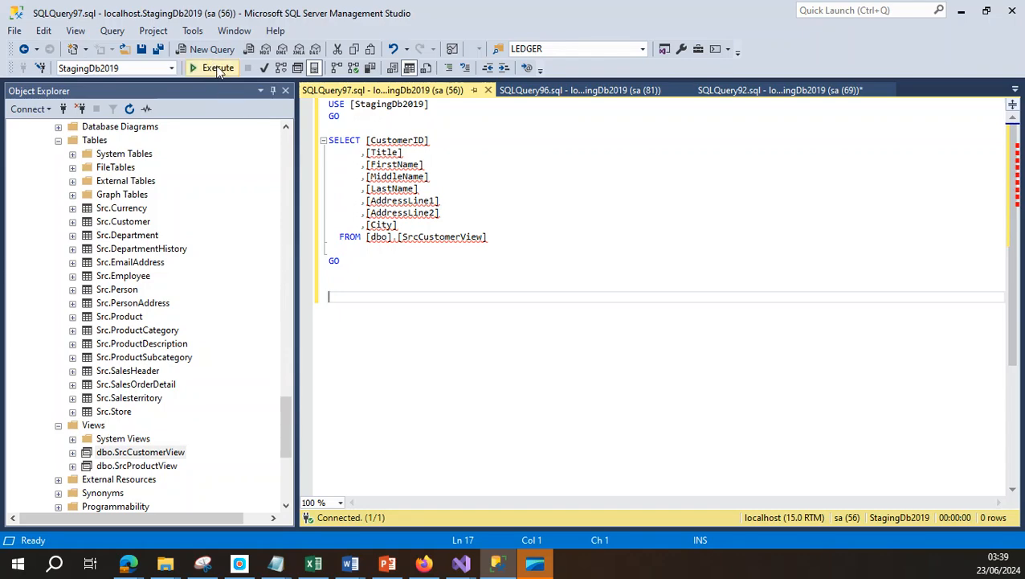
{"action": "left_click", "coordinate": [218, 67]}
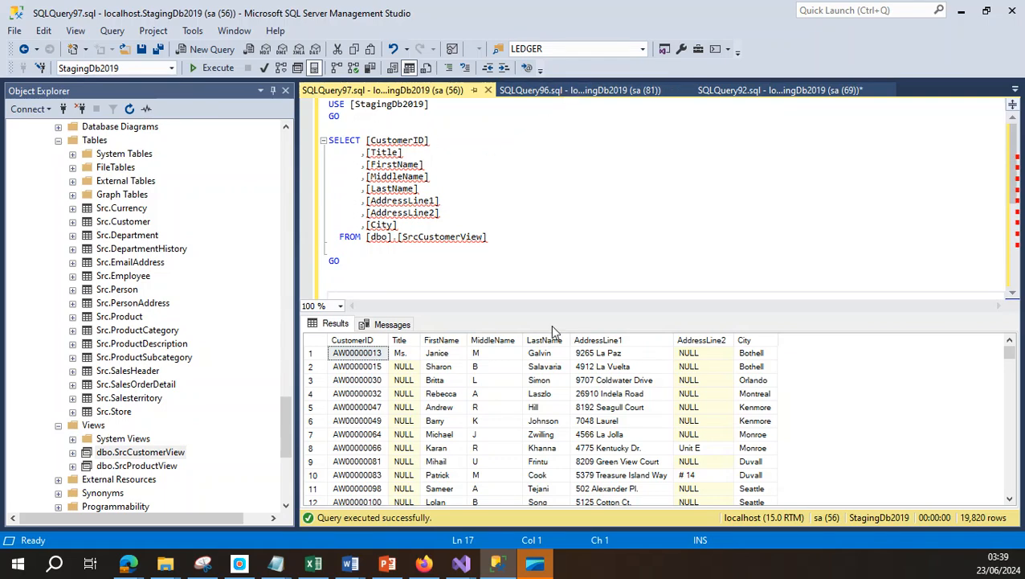
{"action": "scroll", "coordinate": [599, 424], "scroll_direction": "down", "scroll_amount": 12}
{"action": "scroll", "coordinate": [599, 424], "scroll_direction": "down", "scroll_amount": 5}
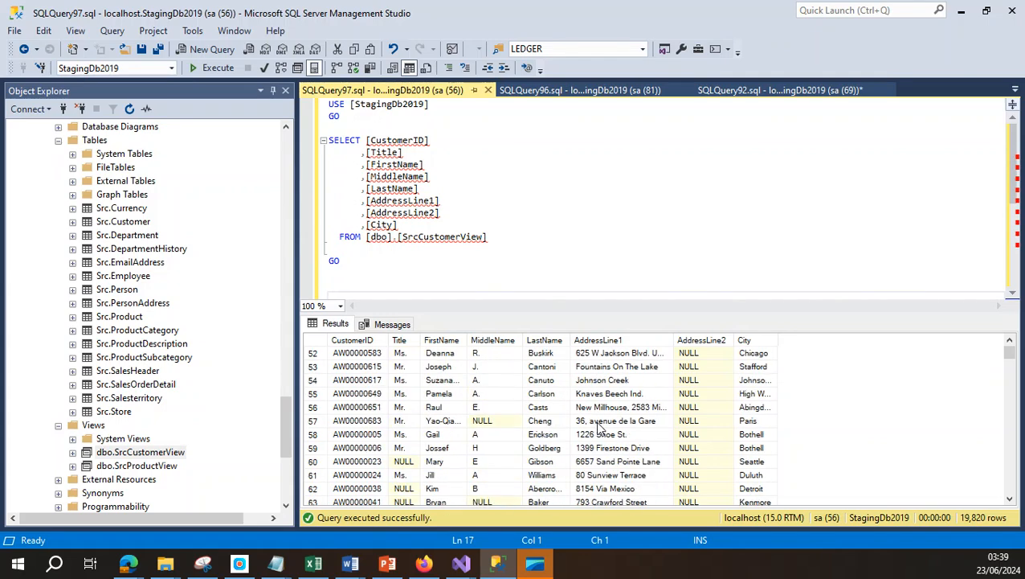
{"action": "scroll", "coordinate": [598, 424], "scroll_direction": "up", "scroll_amount": 9}
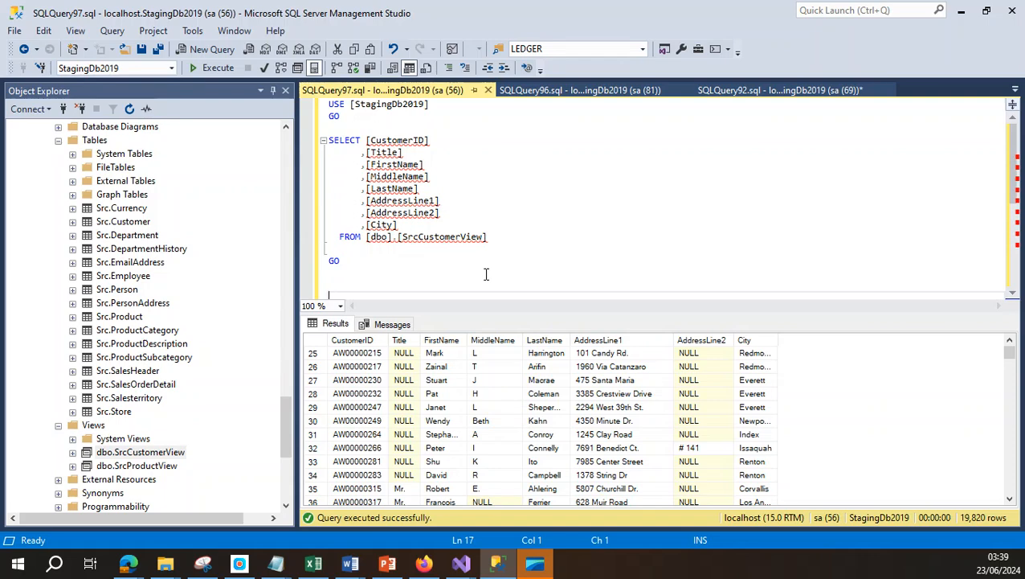
Step: Switch to the Data Modelling.xlsx workbook in Excel and examine DimCustomer's CustomerKey(SurrogateKey) entry
{"action": "left_click", "coordinate": [314, 563]}
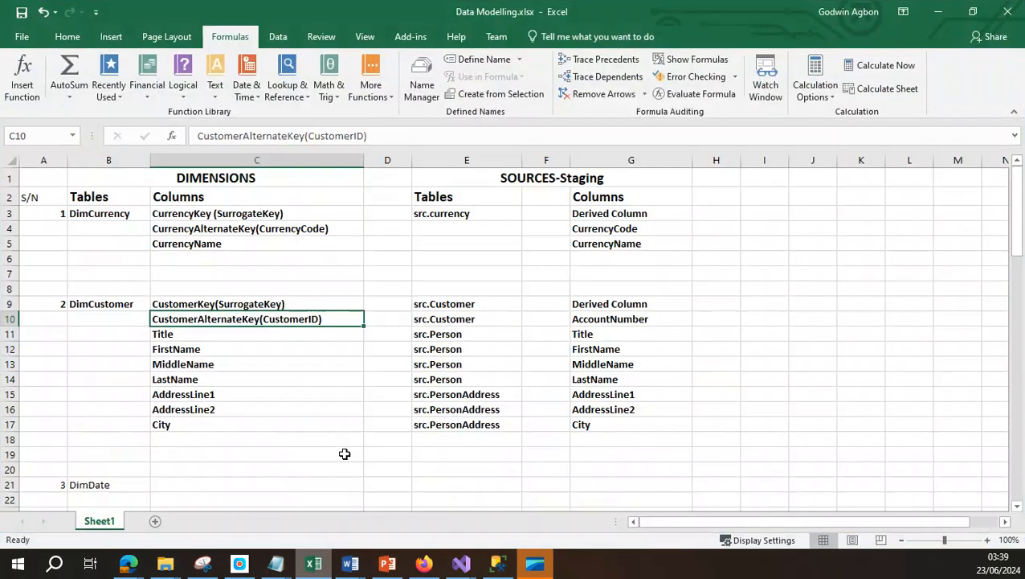
{"action": "left_click", "coordinate": [165, 304]}
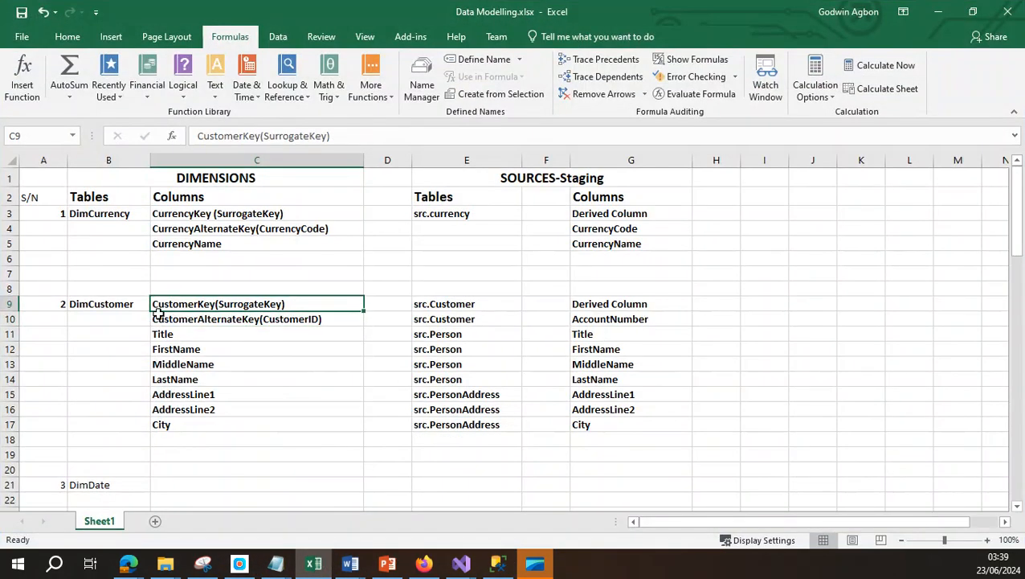
{"action": "double_click", "coordinate": [215, 305]}
{"action": "left_click_drag", "start_coordinate": [216, 304], "coordinate": [152, 304]}
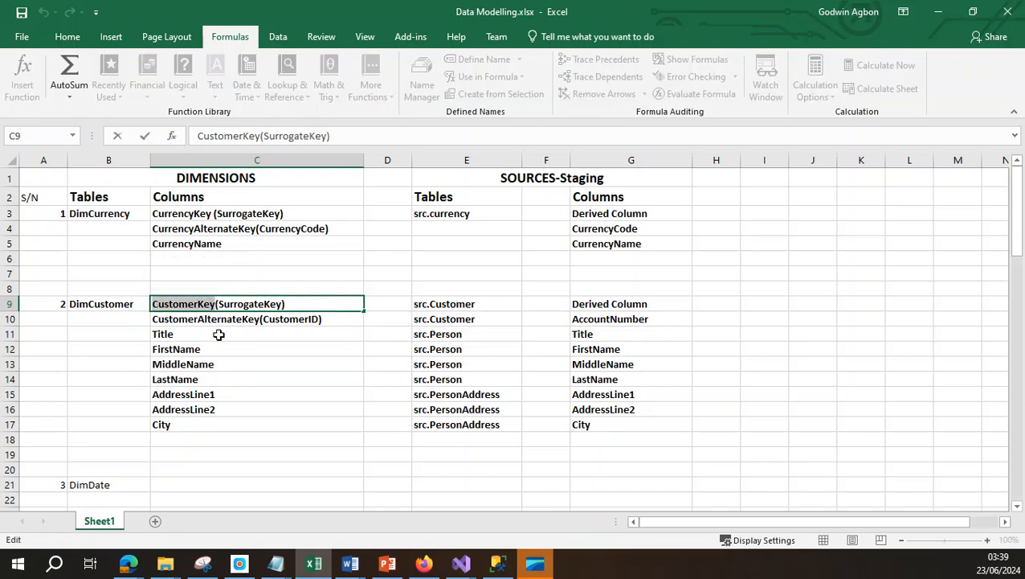
{"action": "scroll", "coordinate": [245, 414], "scroll_direction": "down", "scroll_amount": 3}
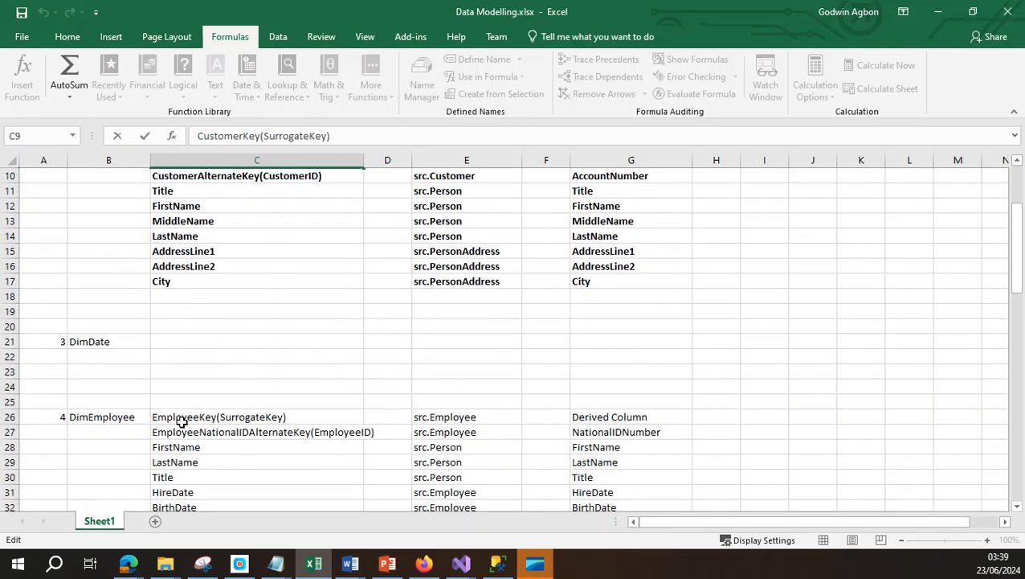
{"action": "scroll", "coordinate": [216, 393], "scroll_direction": "up", "scroll_amount": 3}
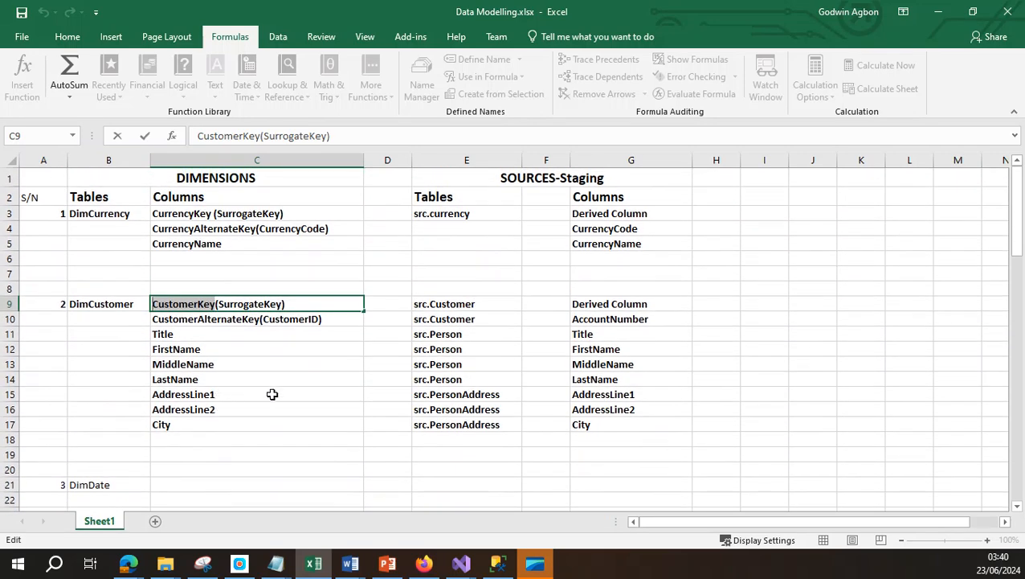
{"action": "left_click", "coordinate": [215, 305]}
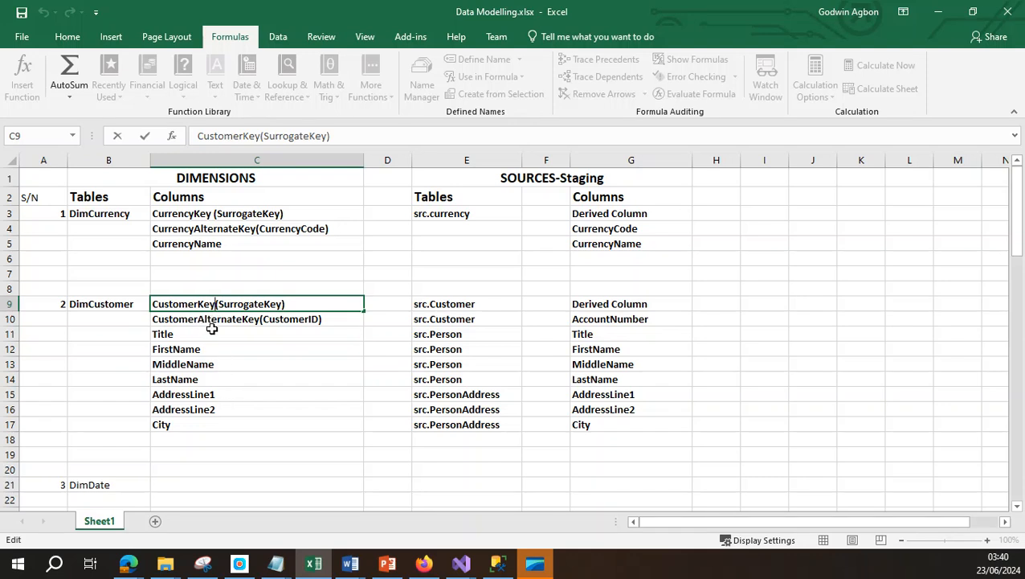
Step: Compare dbo.SrcCustomerView in SQL Server Management Studio with DimCustomer's CustomerKey entry in the workbook, and minimize the workbook
{"action": "left_click", "coordinate": [499, 562]}
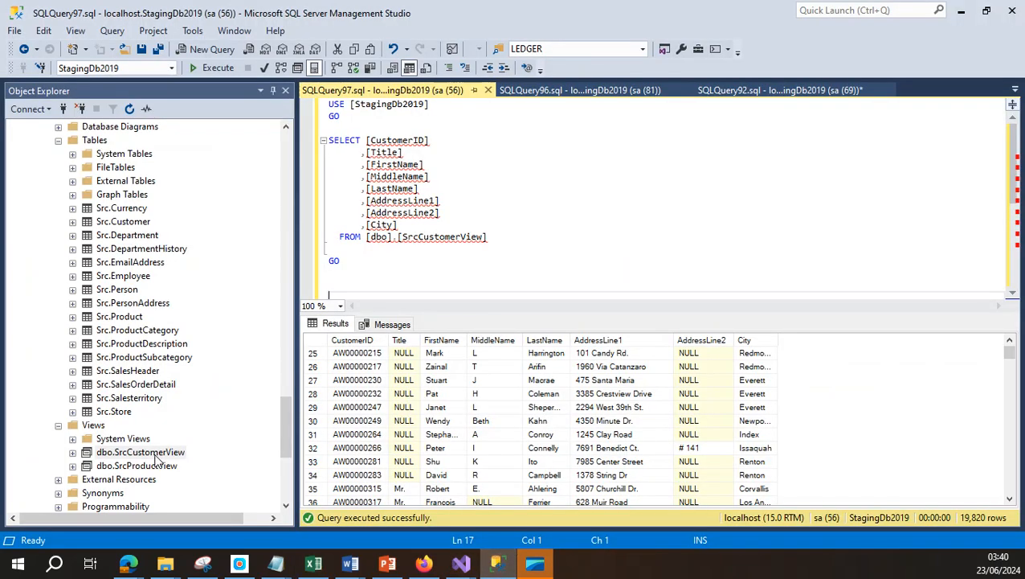
{"action": "left_click", "coordinate": [961, 11]}
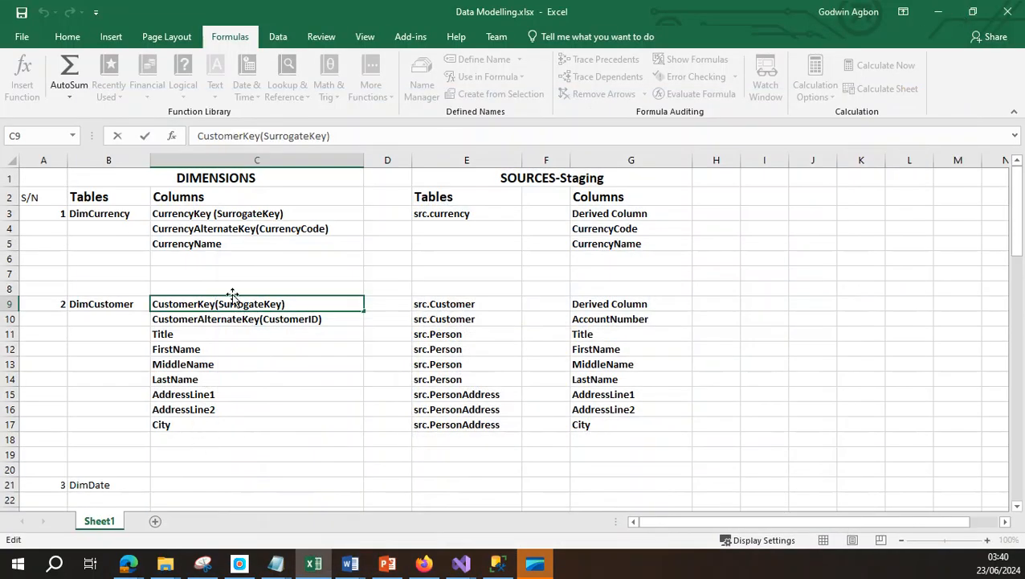
{"action": "double_click", "coordinate": [171, 303]}
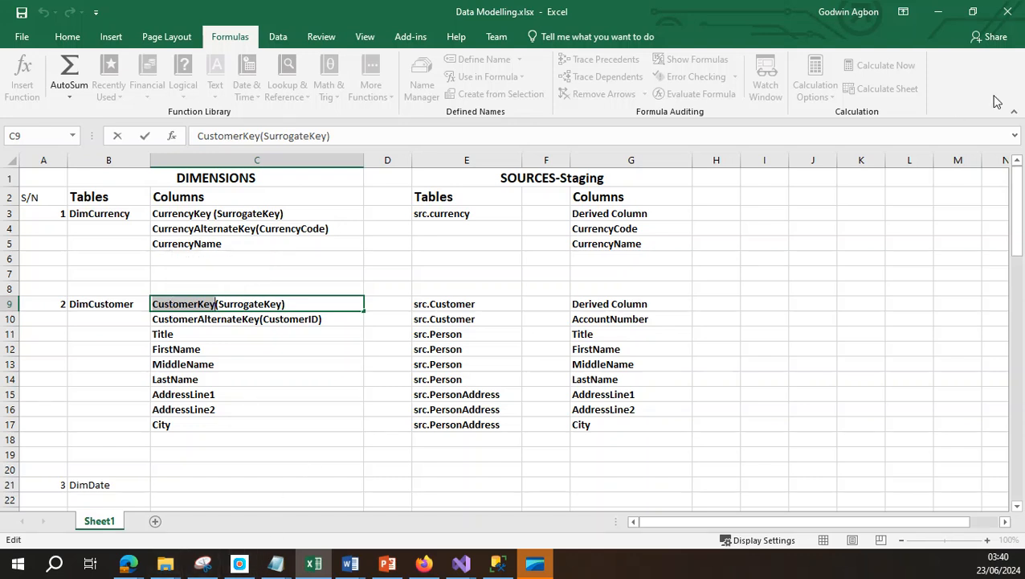
{"action": "left_click", "coordinate": [939, 17]}
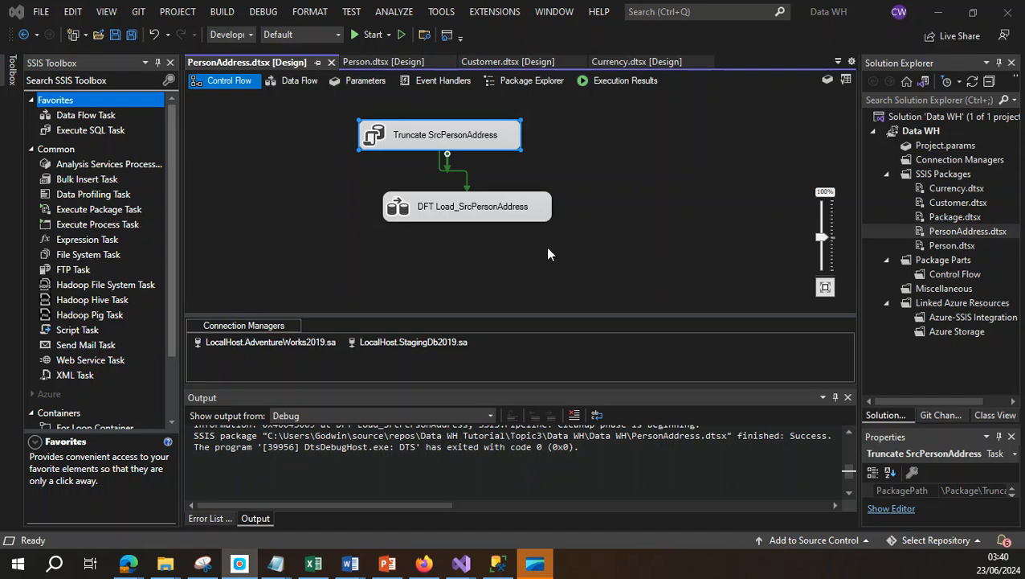
Step: Return to the Data Modelling workbook and review DimEmployee's source tables, including src.Employee, src.Person, src.PersonEmailAddress and src.Department
{"action": "left_click", "coordinate": [313, 562]}
{"action": "scroll", "coordinate": [473, 413], "scroll_direction": "down", "scroll_amount": 6}
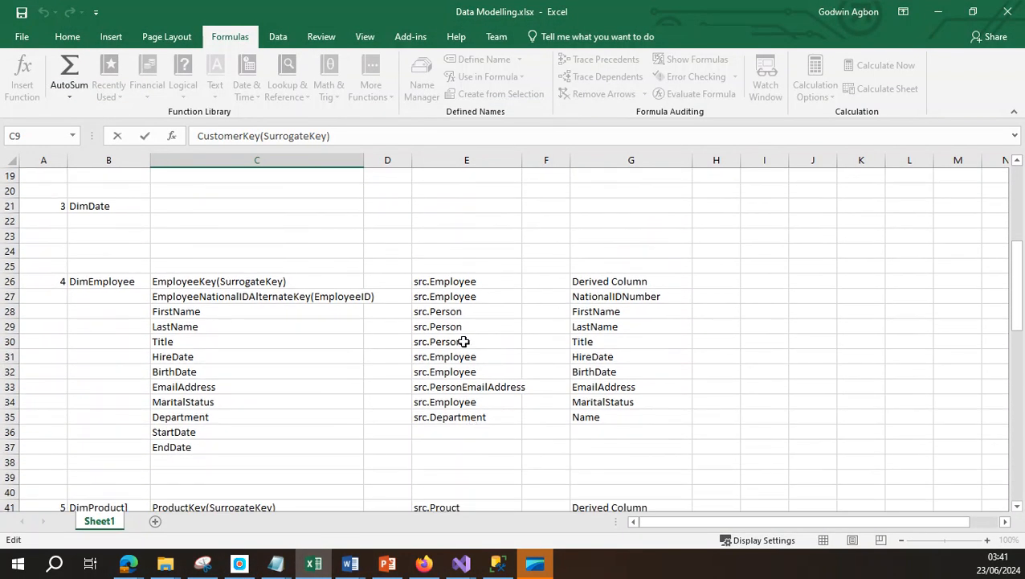
{"action": "left_click", "coordinate": [465, 299]}
{"action": "left_click", "coordinate": [451, 315]}
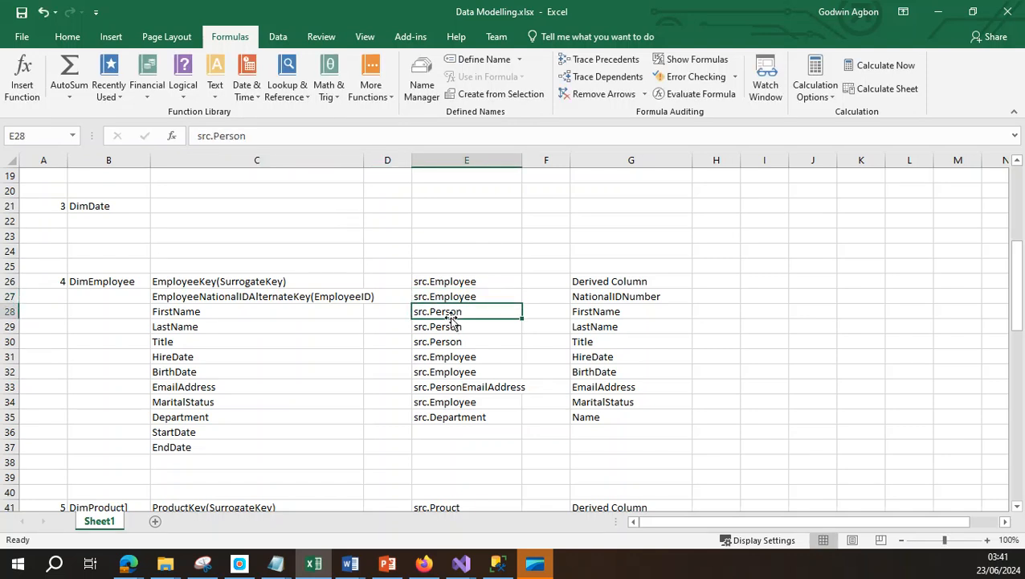
{"action": "left_click", "coordinate": [477, 388]}
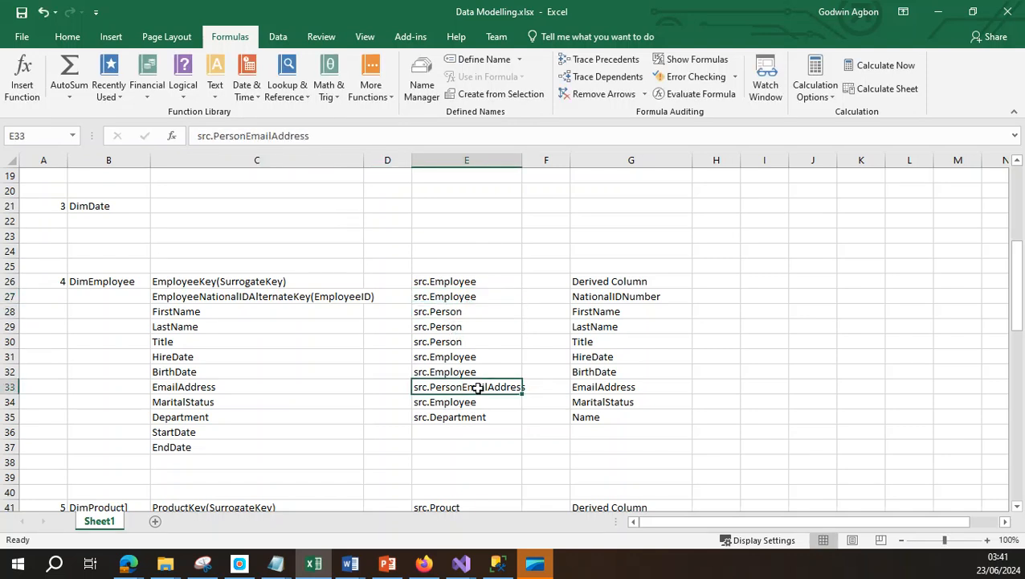
{"action": "left_click", "coordinate": [460, 415]}
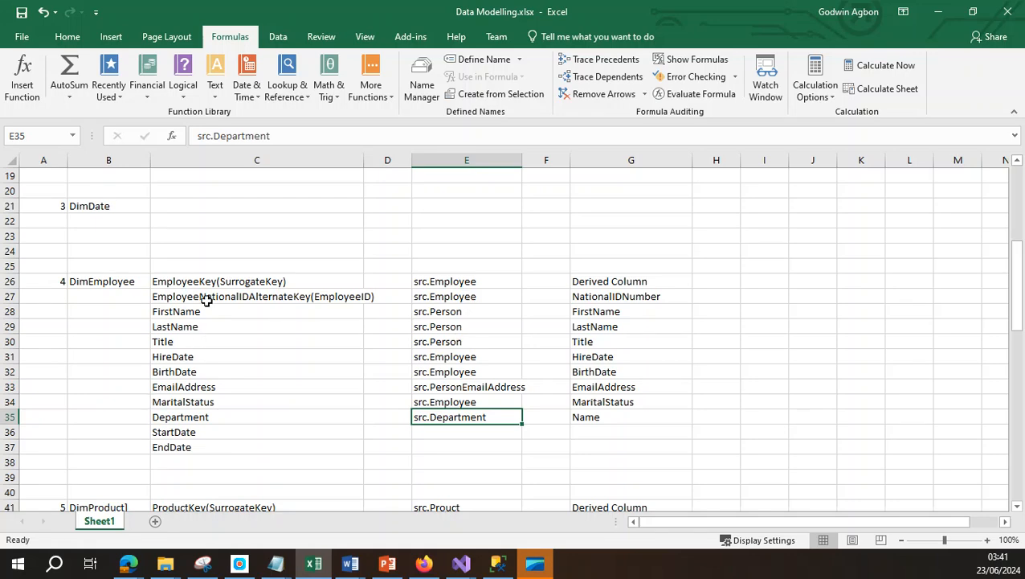
Step: Review DimEmployee's columns from EmployeeKey to EndDate and the DimProduct mapping below, and minimize the workbook
{"action": "left_click_drag", "start_coordinate": [207, 281], "coordinate": [213, 444]}
{"action": "scroll", "coordinate": [370, 492], "scroll_direction": "down", "scroll_amount": 3}
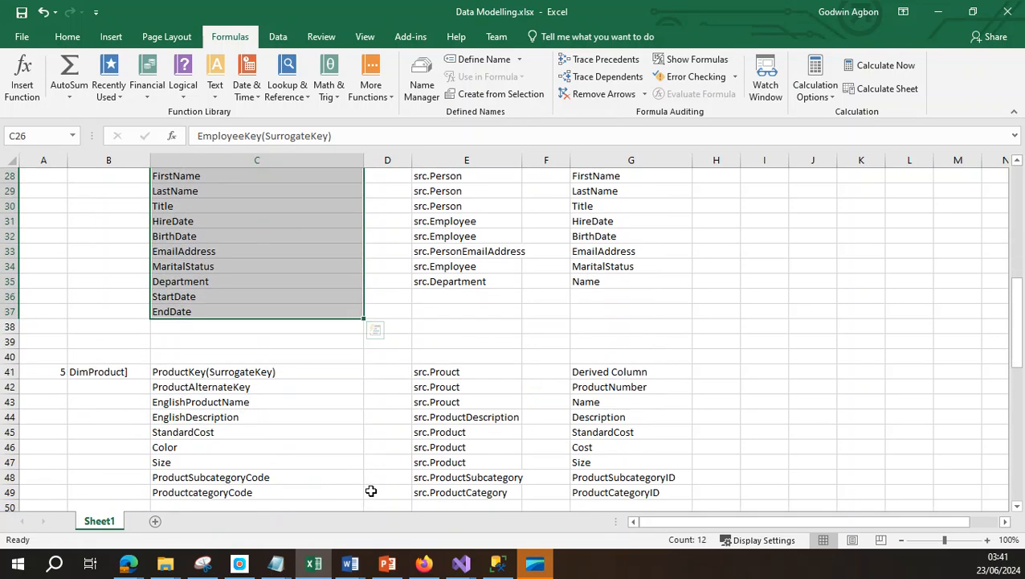
{"action": "scroll", "coordinate": [370, 491], "scroll_direction": "down", "scroll_amount": 1}
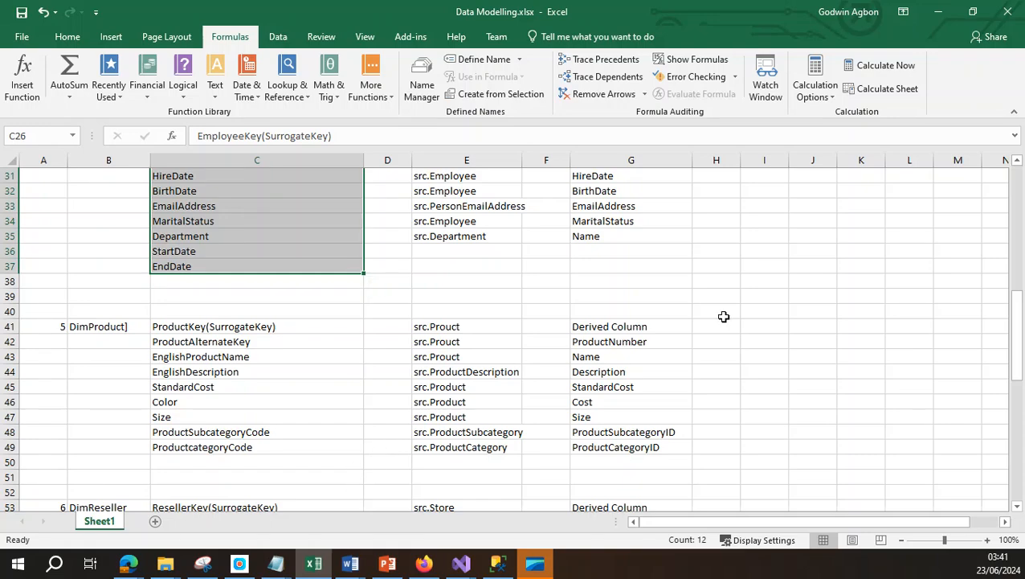
{"action": "left_click", "coordinate": [939, 13]}
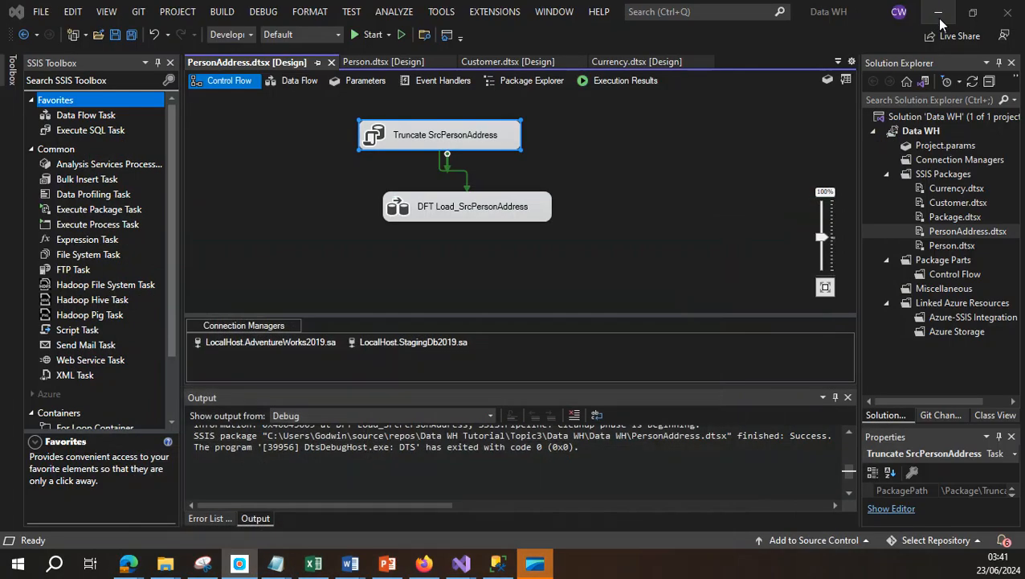